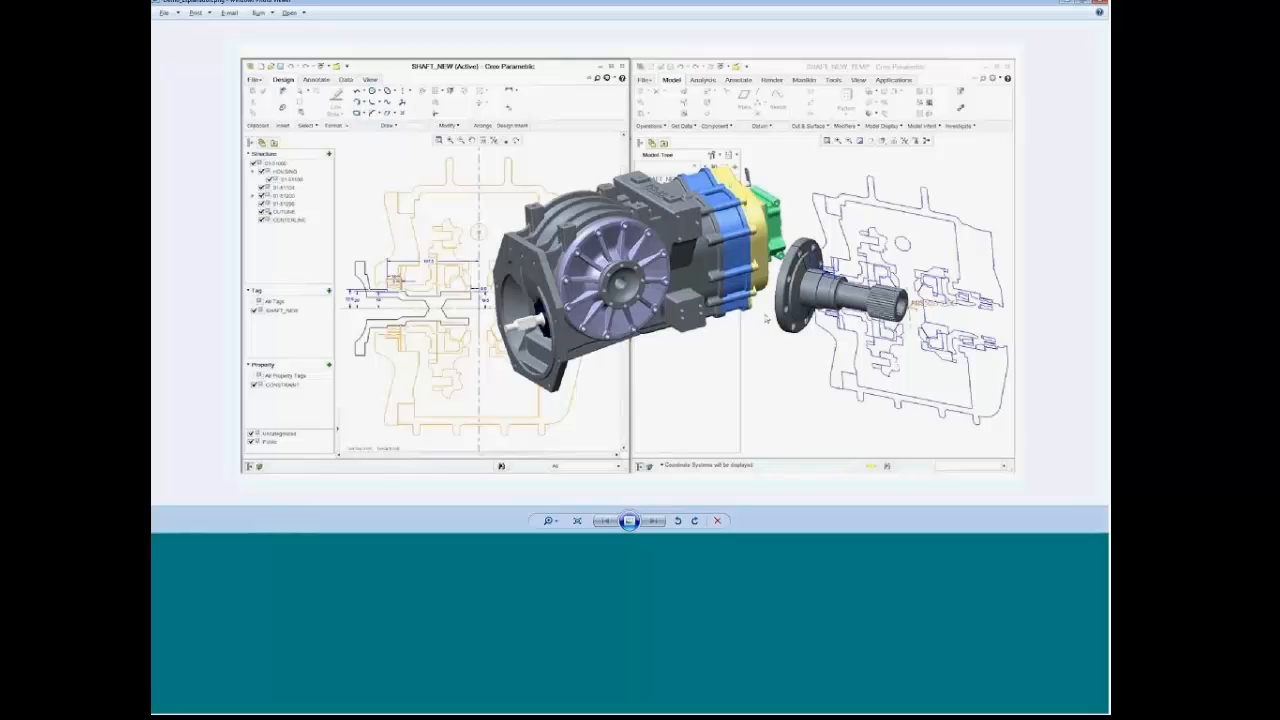
Step: Minimize the photo viewer and bring the Creo Parametric transmission assembly window back
click(1068, 2)
click(306, 526)
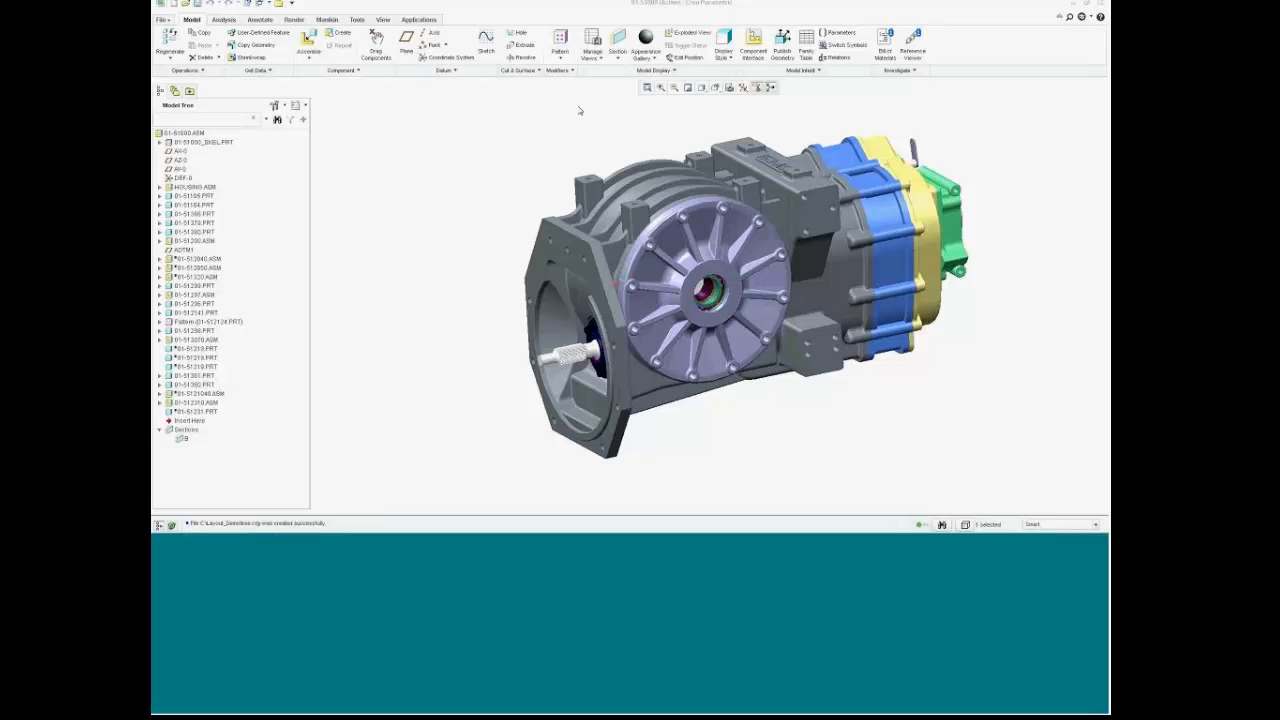
Step: Create a planar cross-section named A through the assembly at 0.00 offset
click(618, 48)
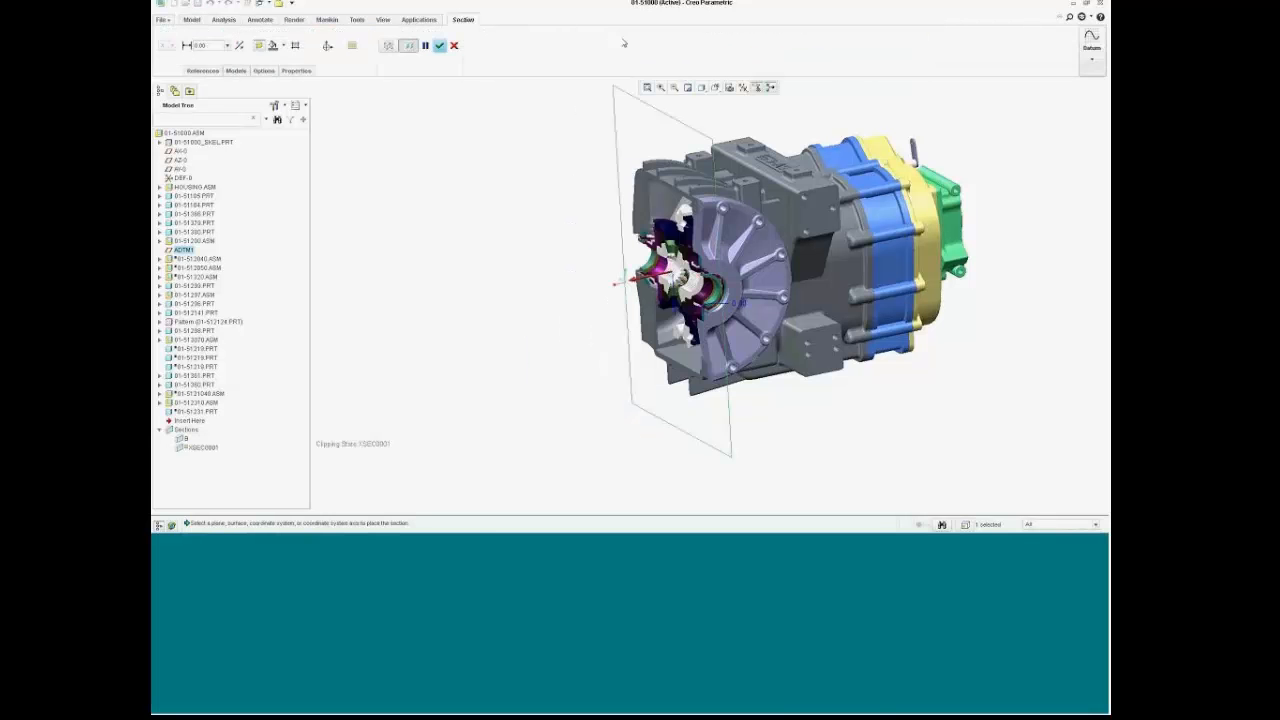
click(300, 71)
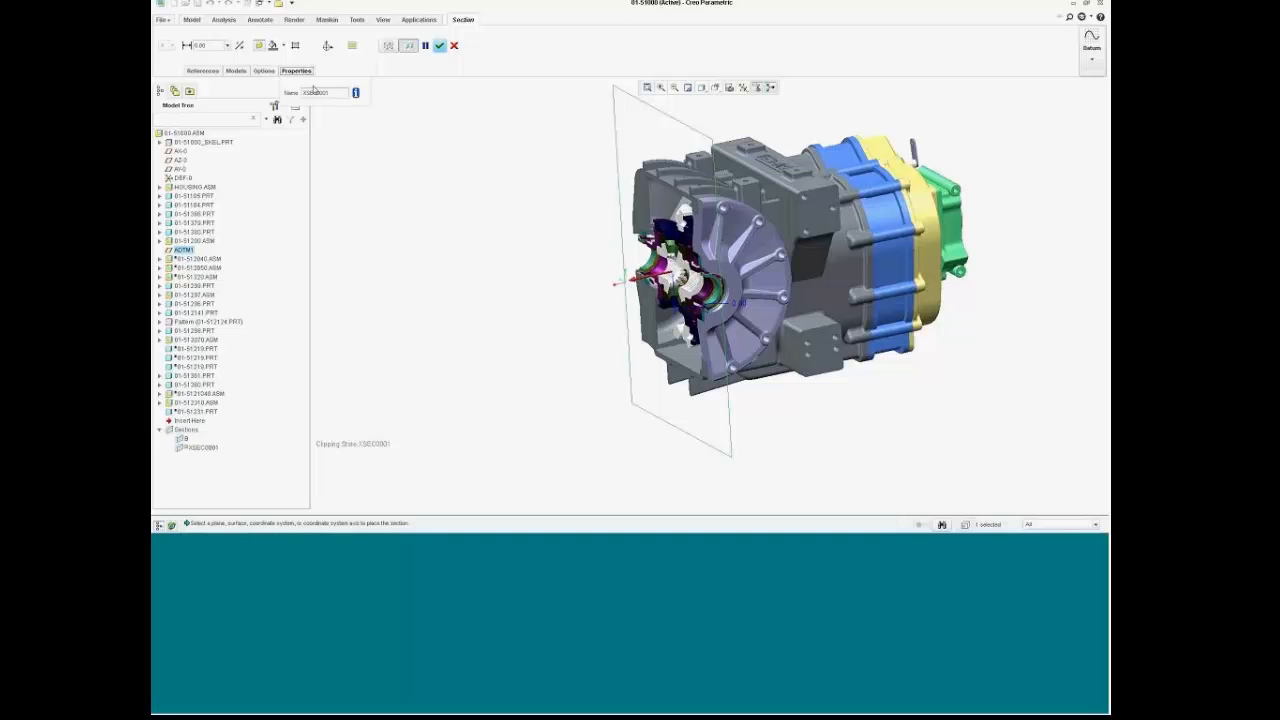
drag(330, 92, 297, 97)
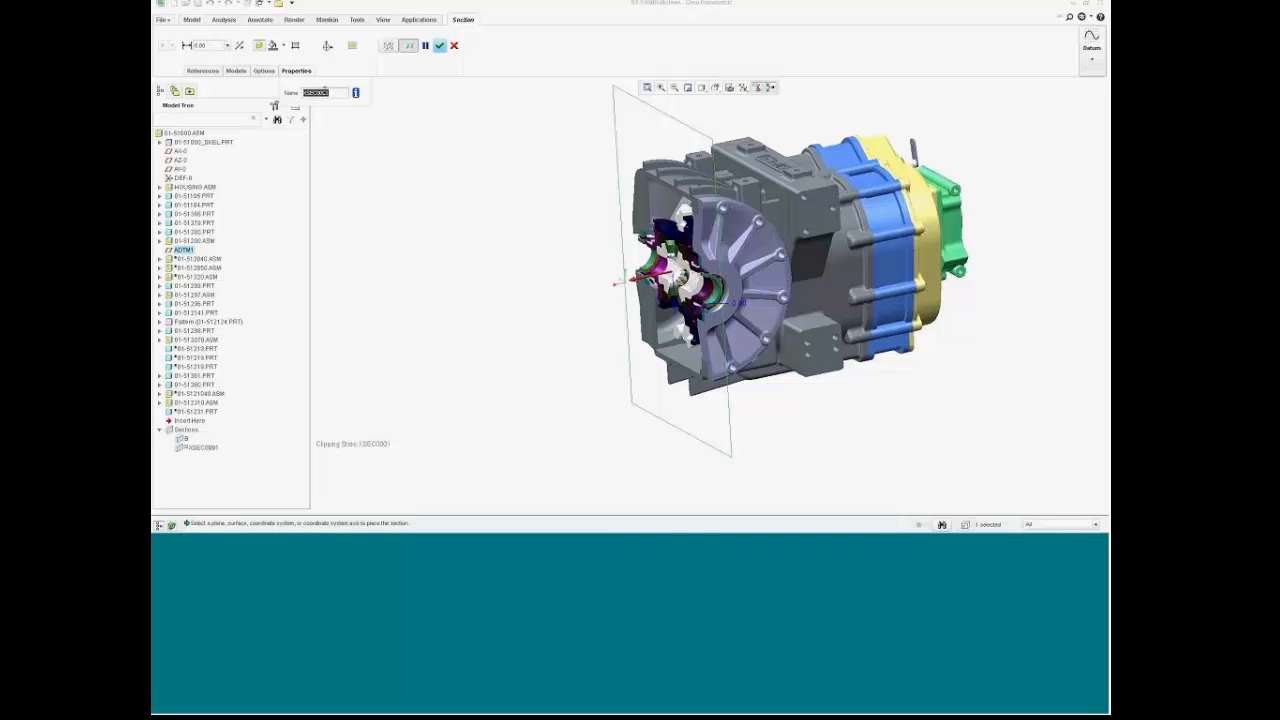
text(A)
click(296, 70)
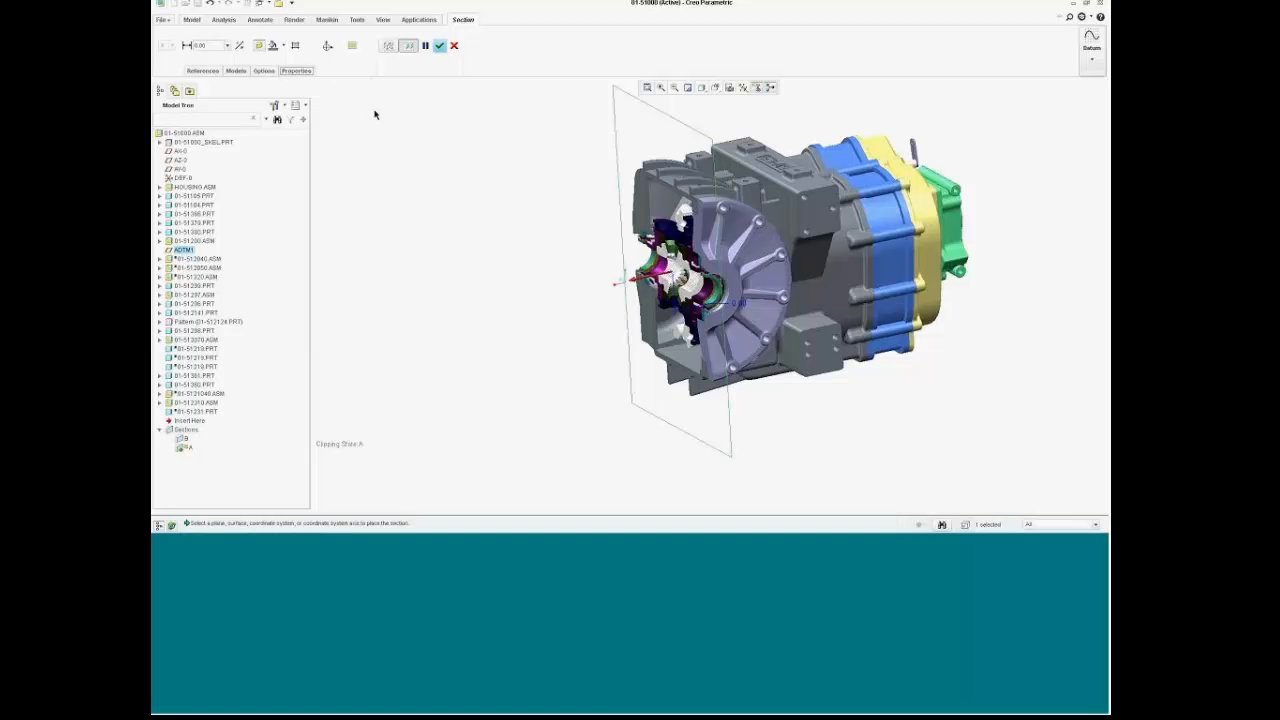
mouse_move(630, 275)
mouse_down()
mouse_move(792, 248)
mouse_move(648, 276)
mouse_move(745, 290)
mouse_move(705, 285)
mouse_move(714, 268)
mouse_move(650, 276)
mouse_up()
double_click(214, 45)
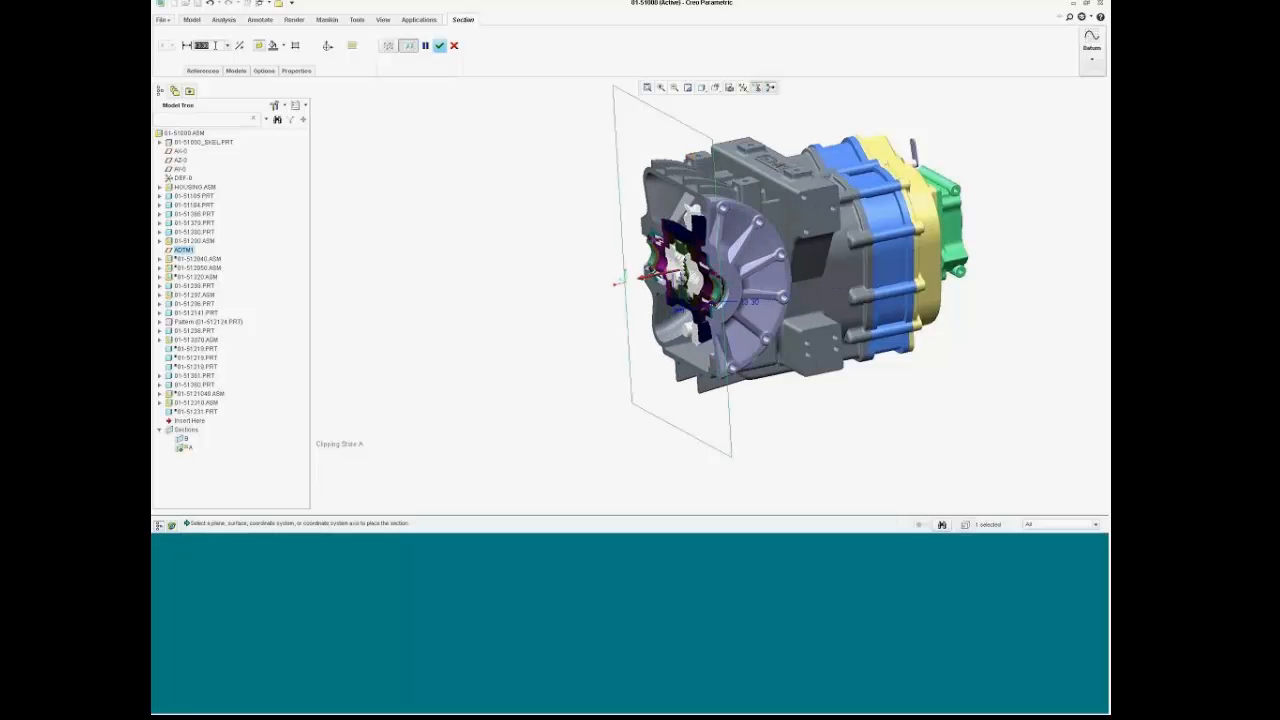
text(0)
key(Return)
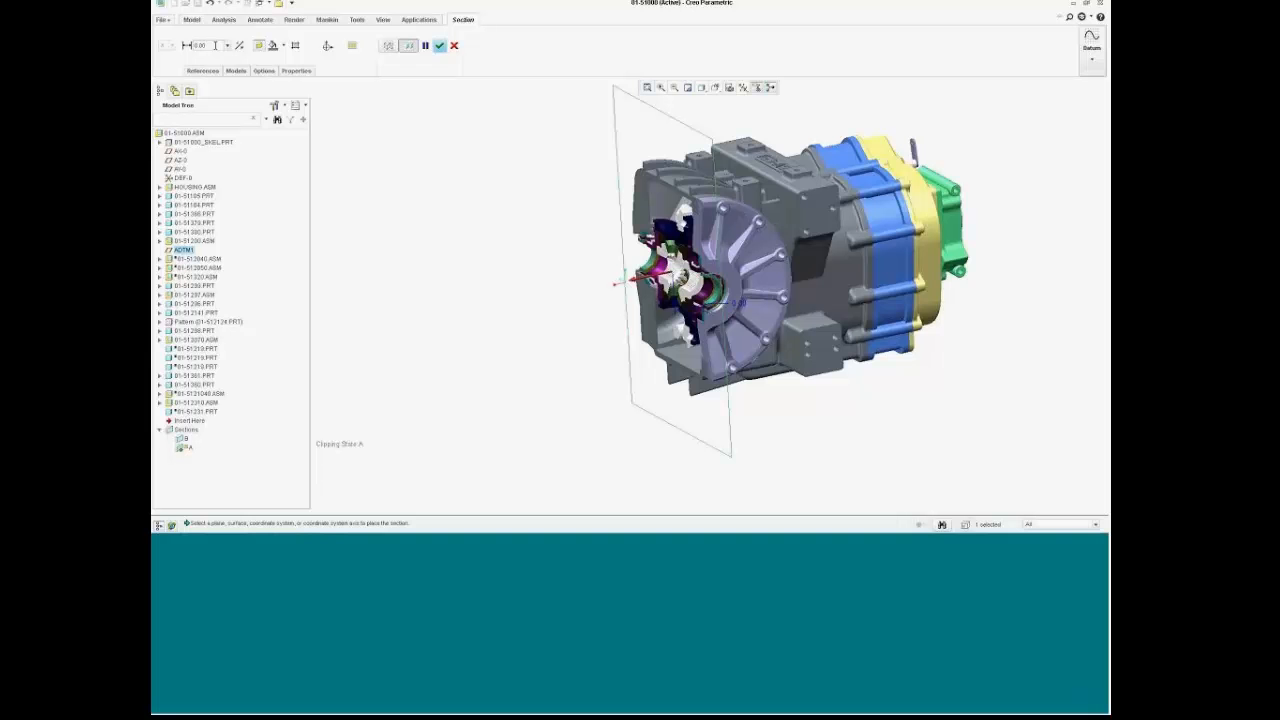
click(439, 46)
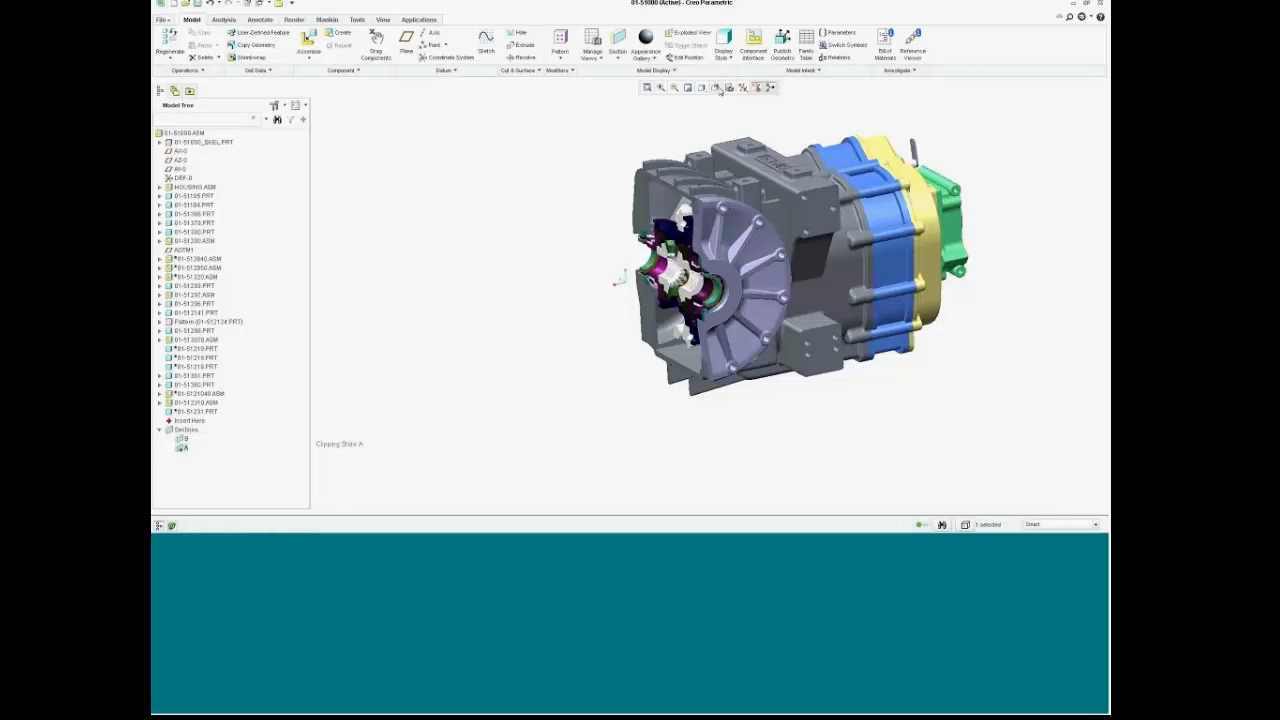
Step: Switch to the saved section view, frame the cut assembly, and select 01-51200.ASM
click(716, 88)
click(740, 150)
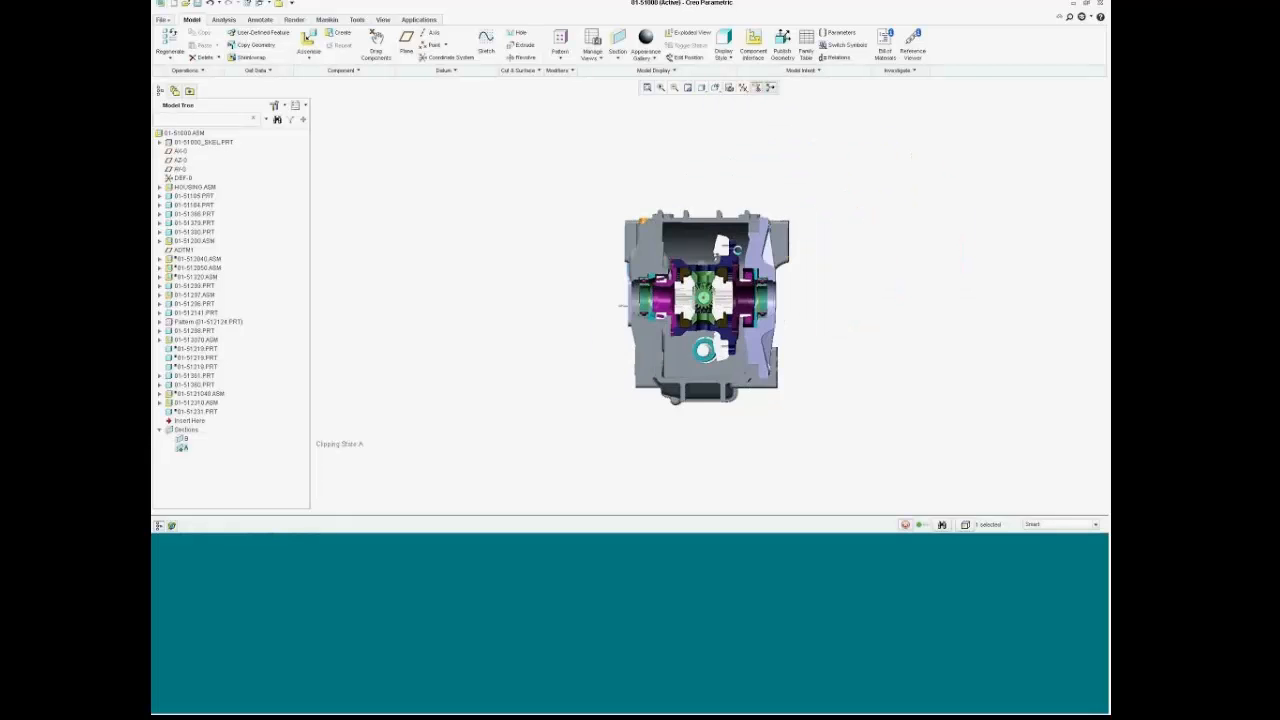
scroll(739, 284, up, 5)
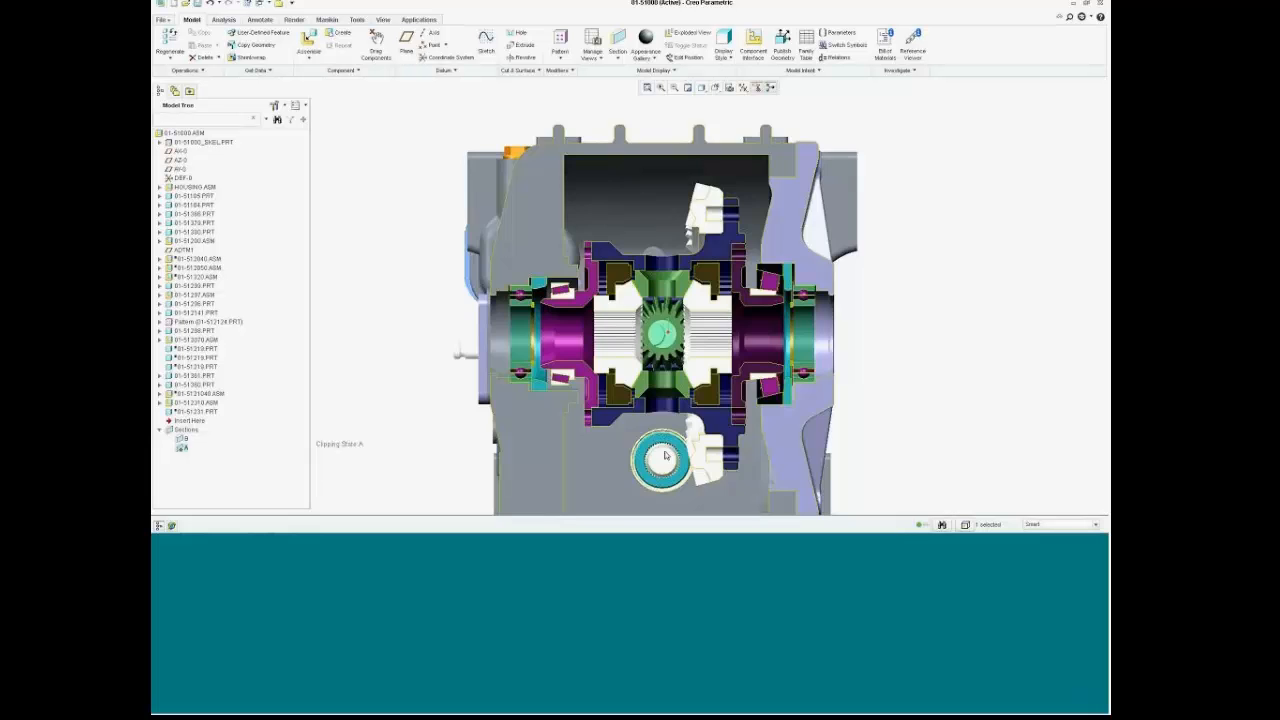
scroll(665, 456, down, 2)
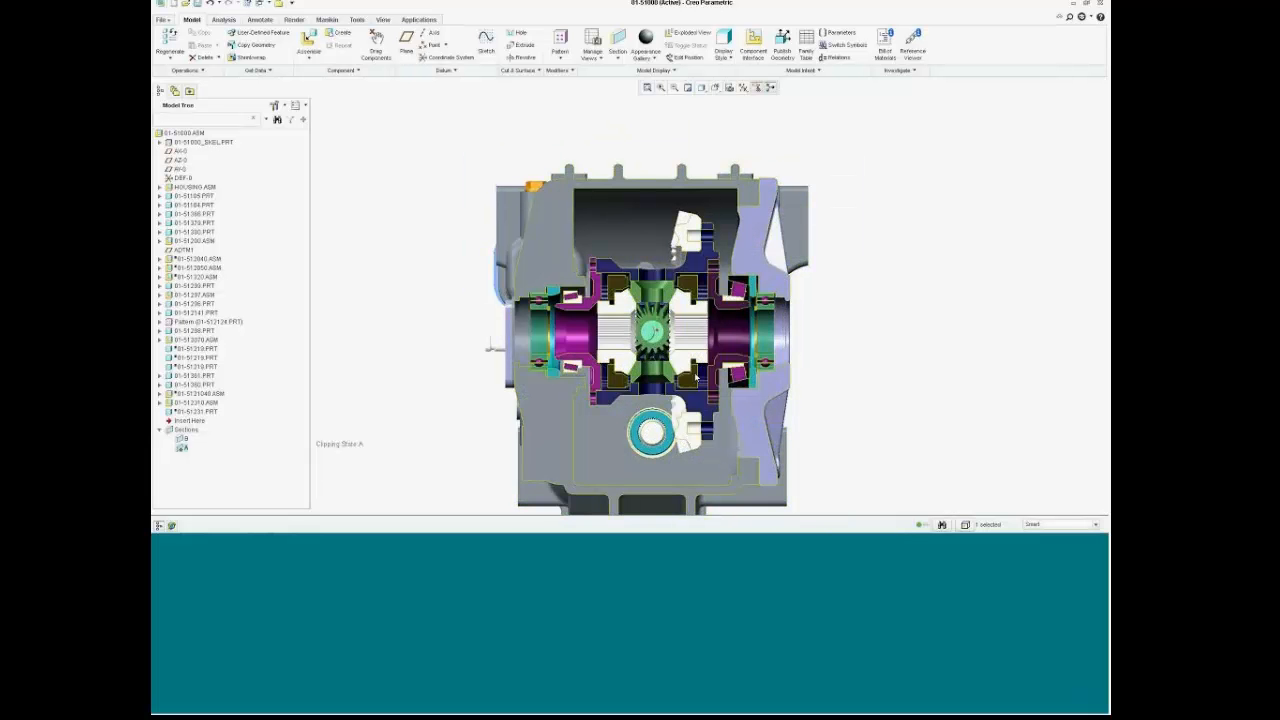
shift+middle_drag(696, 377, 703, 300)
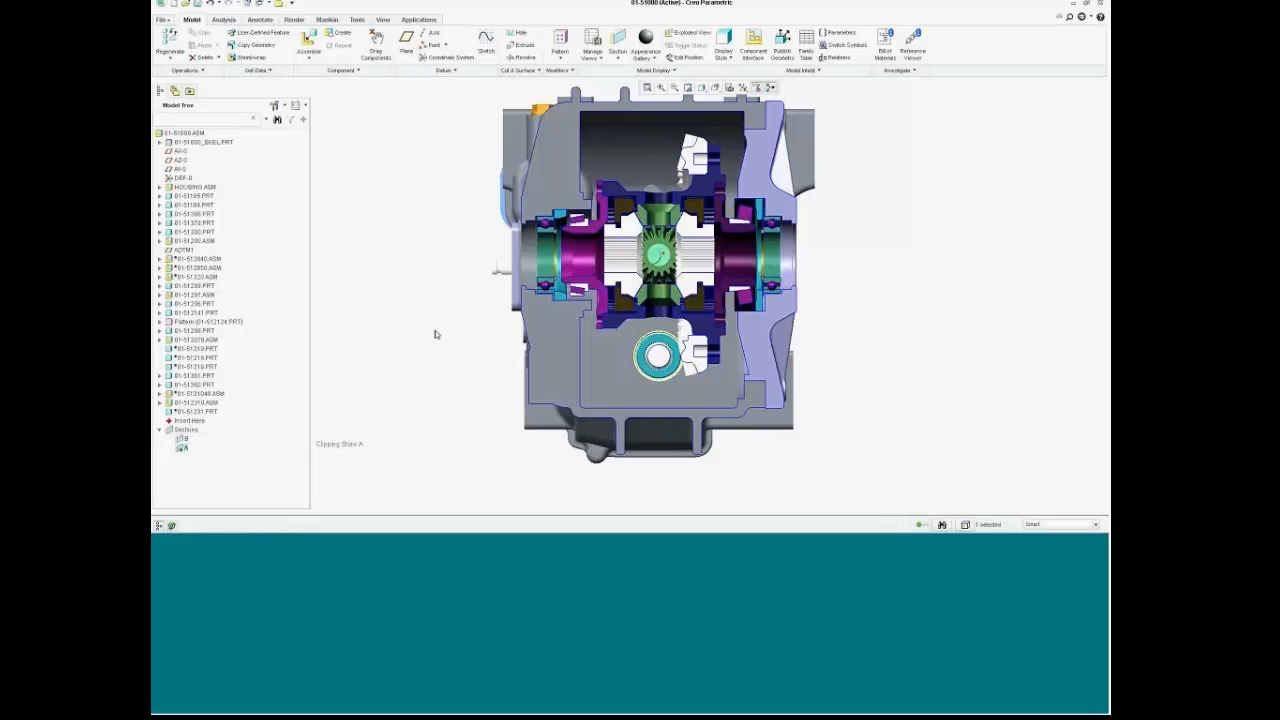
scroll(445, 207, up, 2)
scroll(445, 207, down, 2)
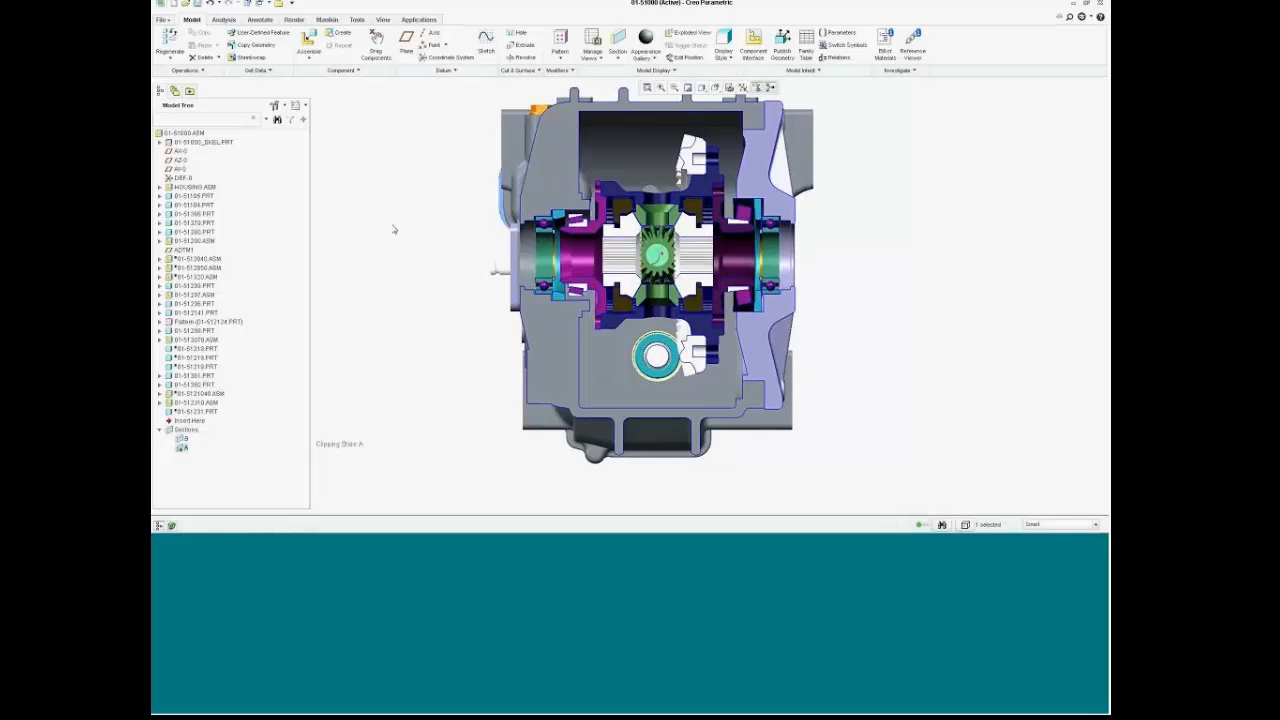
click(194, 241)
Step: Open subassembly 01-51200 in its own window and hide annotations and the spin centre
right_click(196, 243)
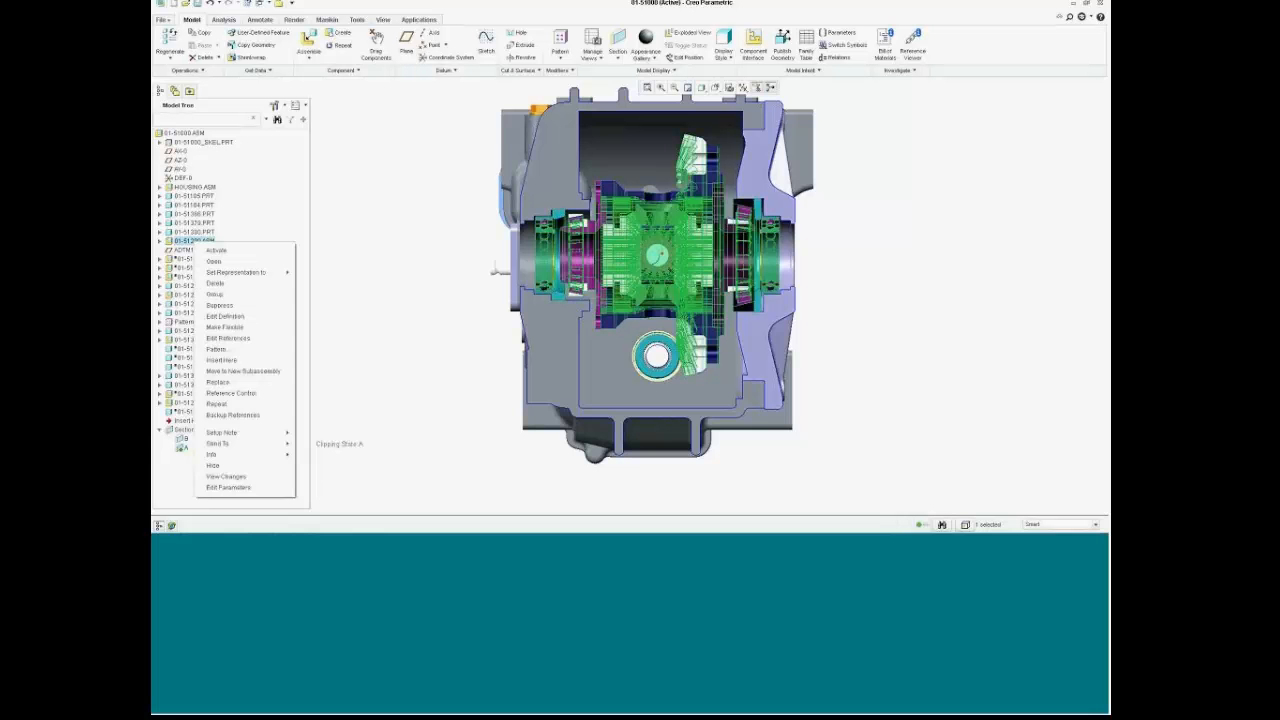
click(240, 257)
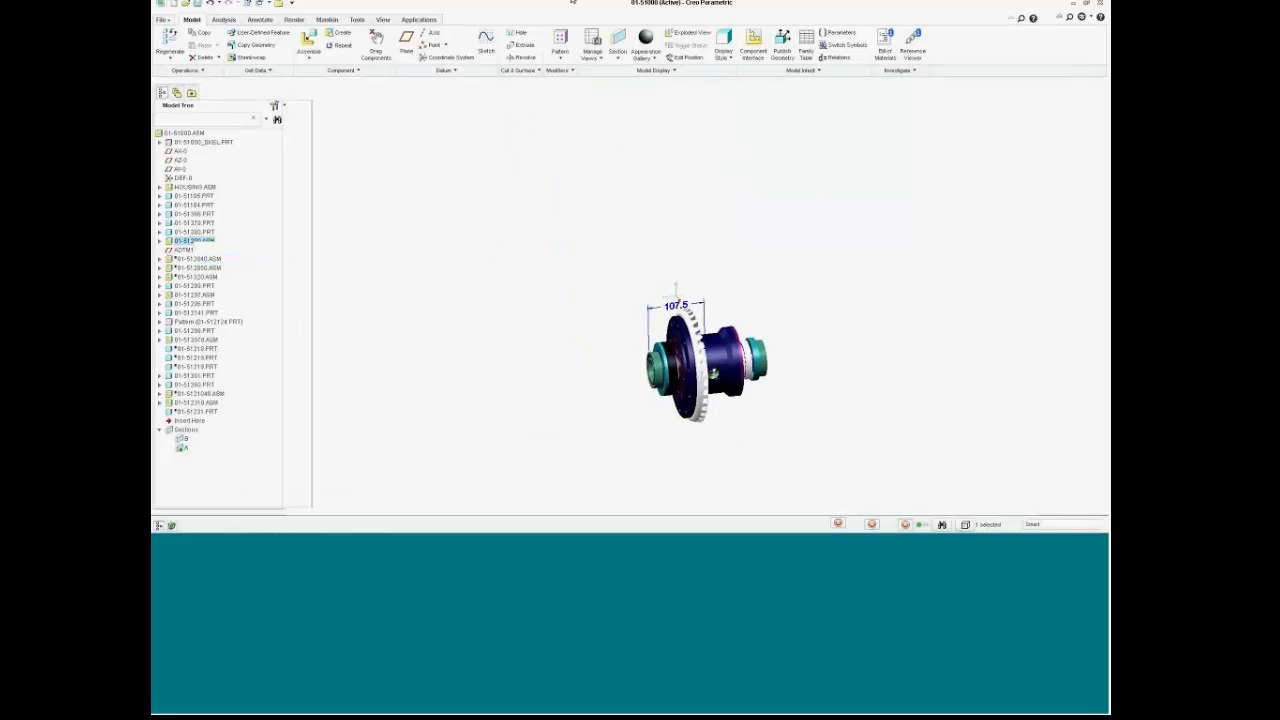
click(385, 22)
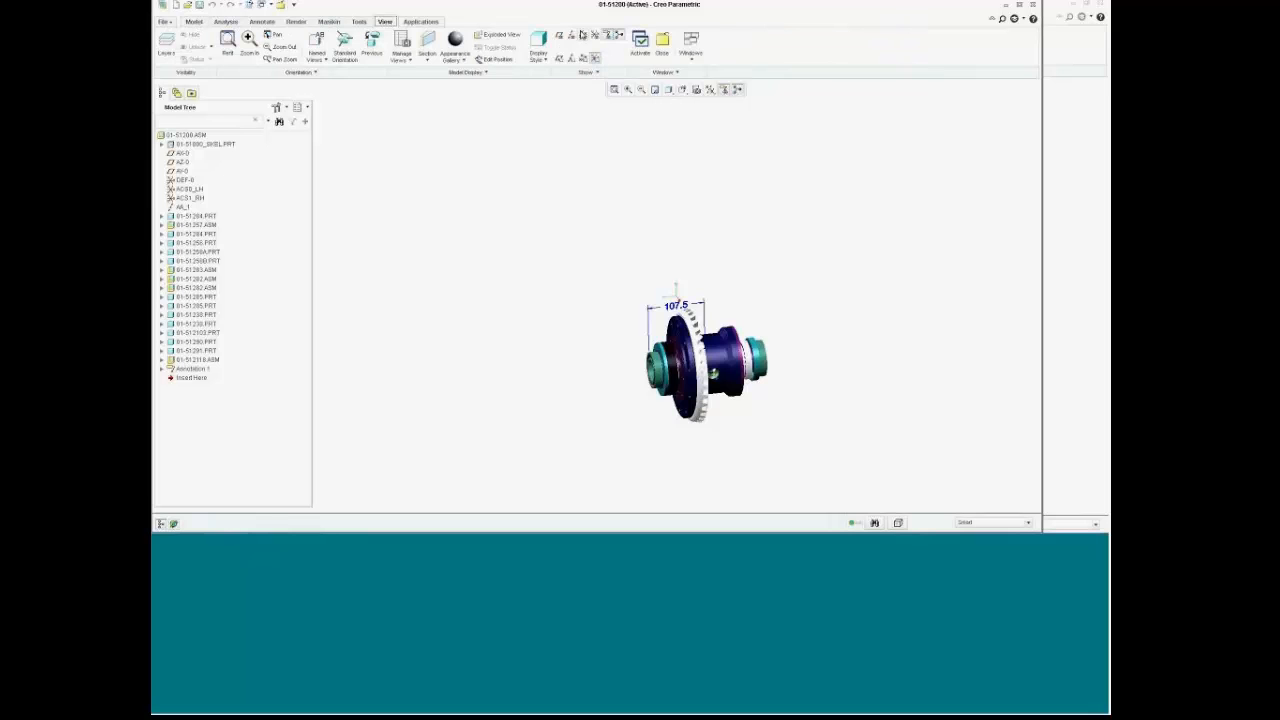
click(618, 36)
click(619, 36)
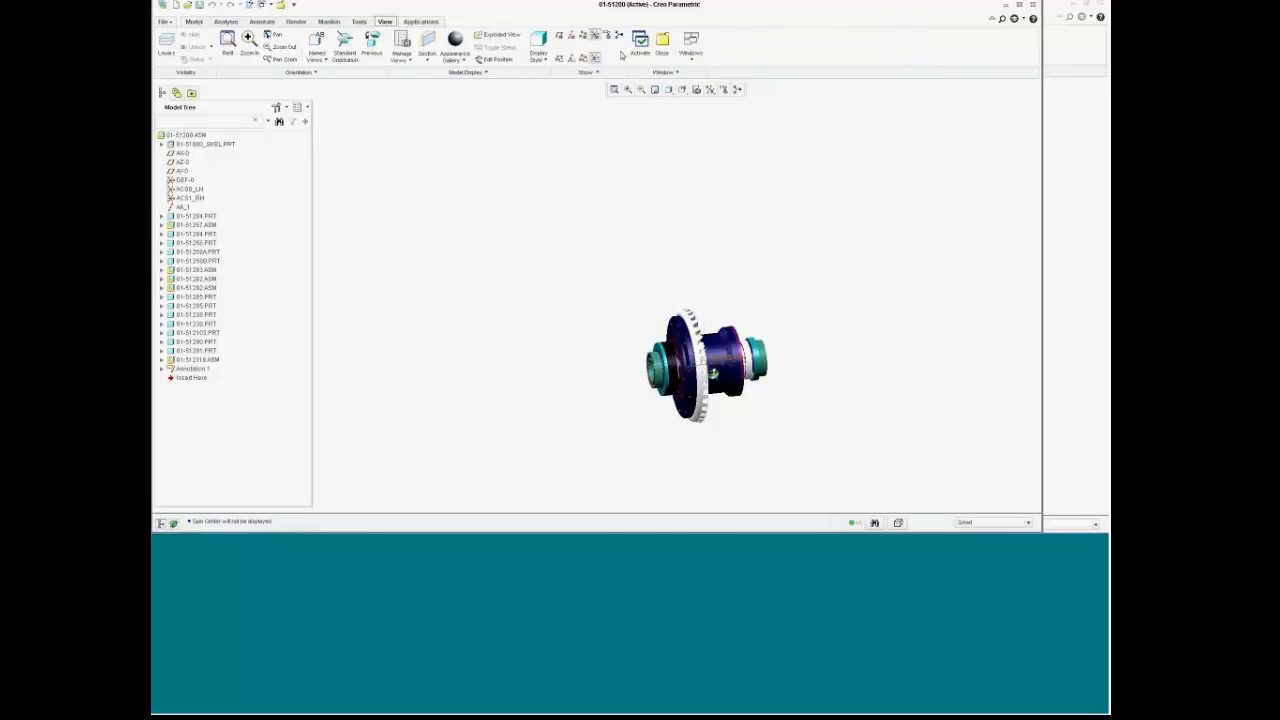
Step: Orient the differential to the TOP view, zoom in, and start a new file
click(682, 89)
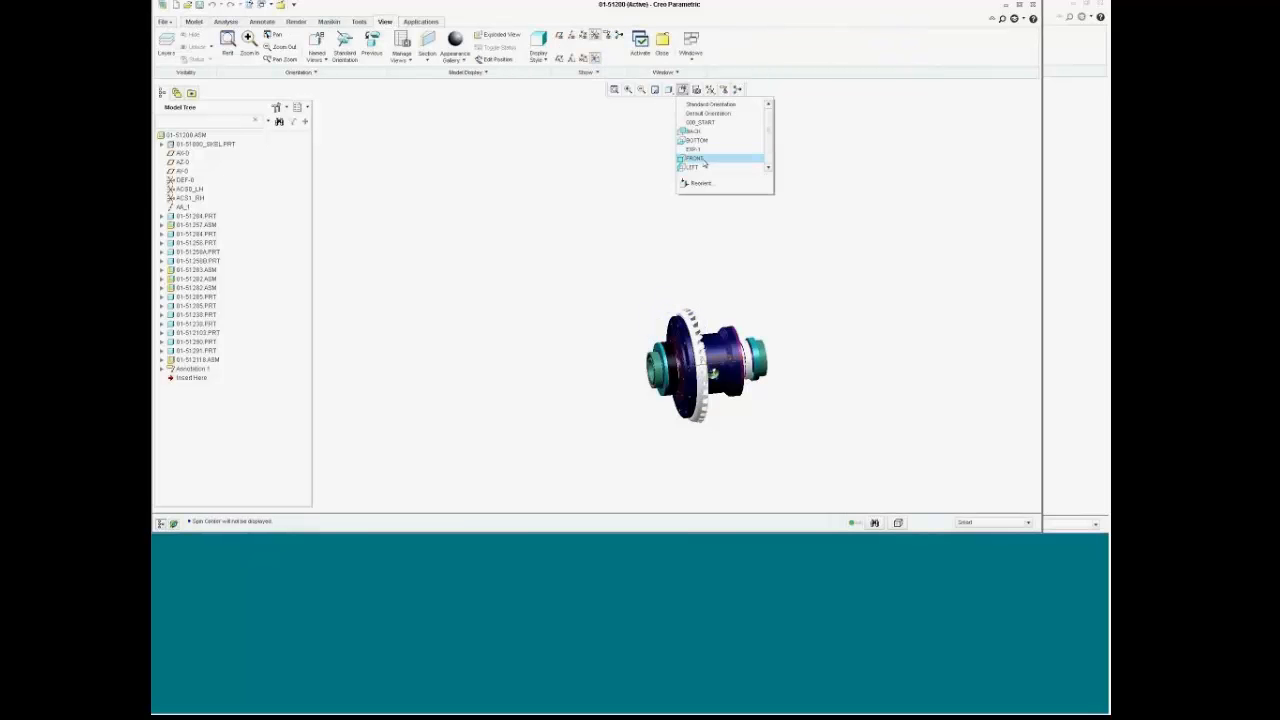
click(697, 150)
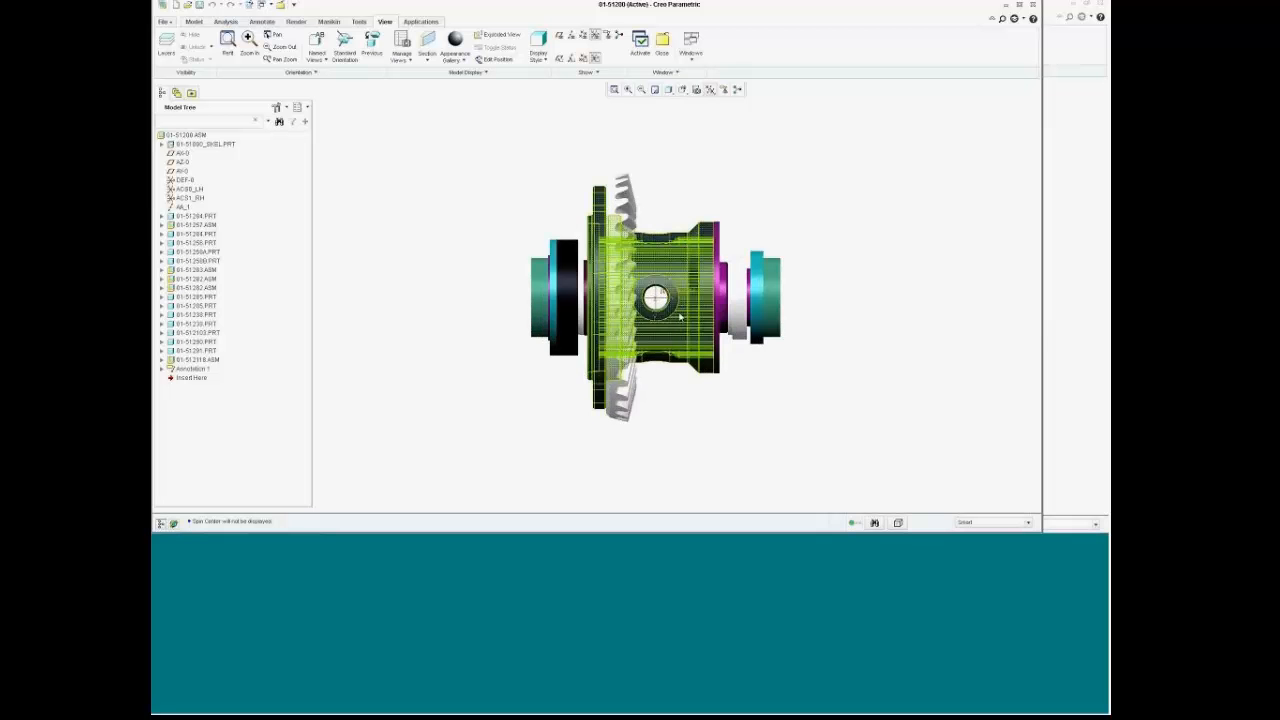
scroll(665, 290, up, 3)
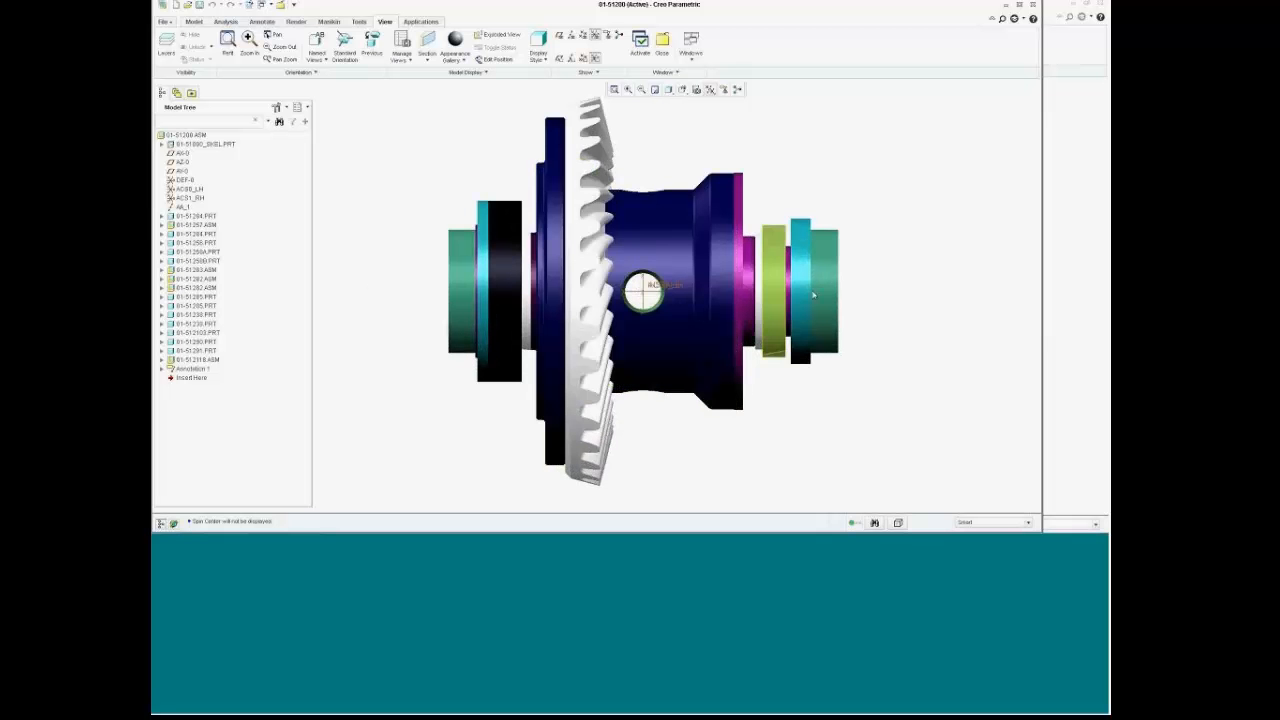
click(176, 6)
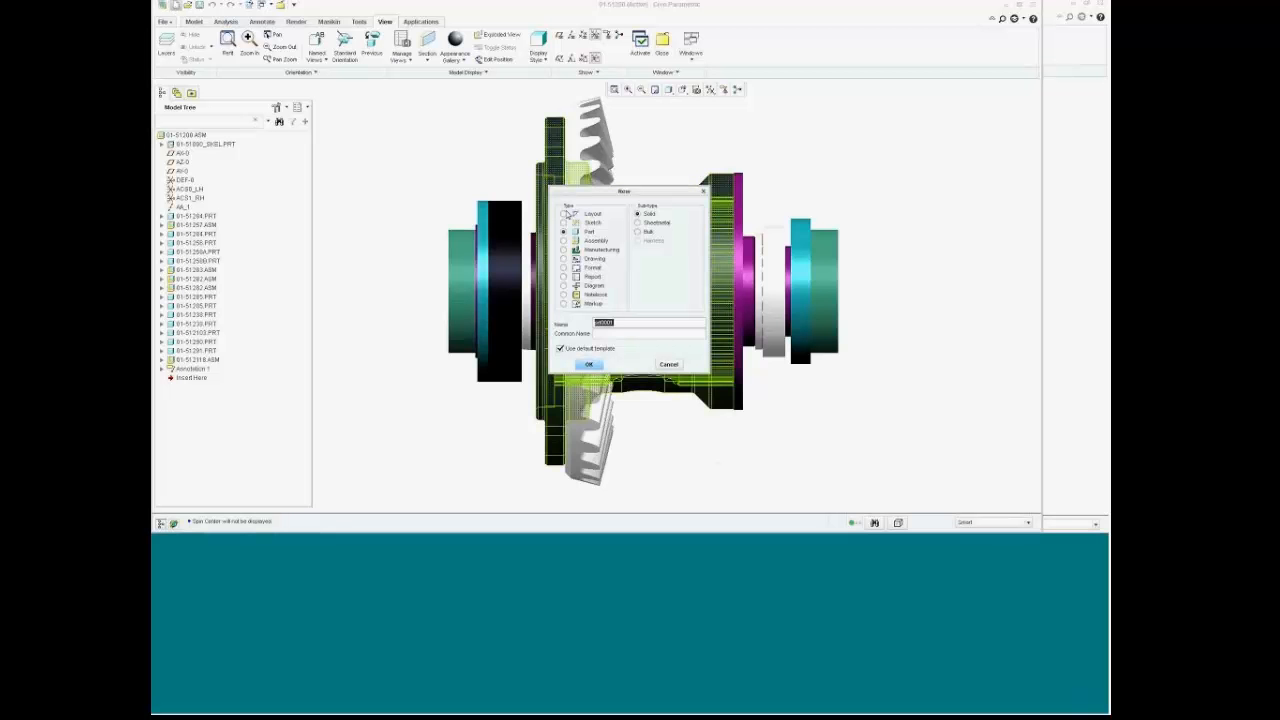
Step: Create a new layout named SHAFT_NEW from the layout template and start working
click(564, 213)
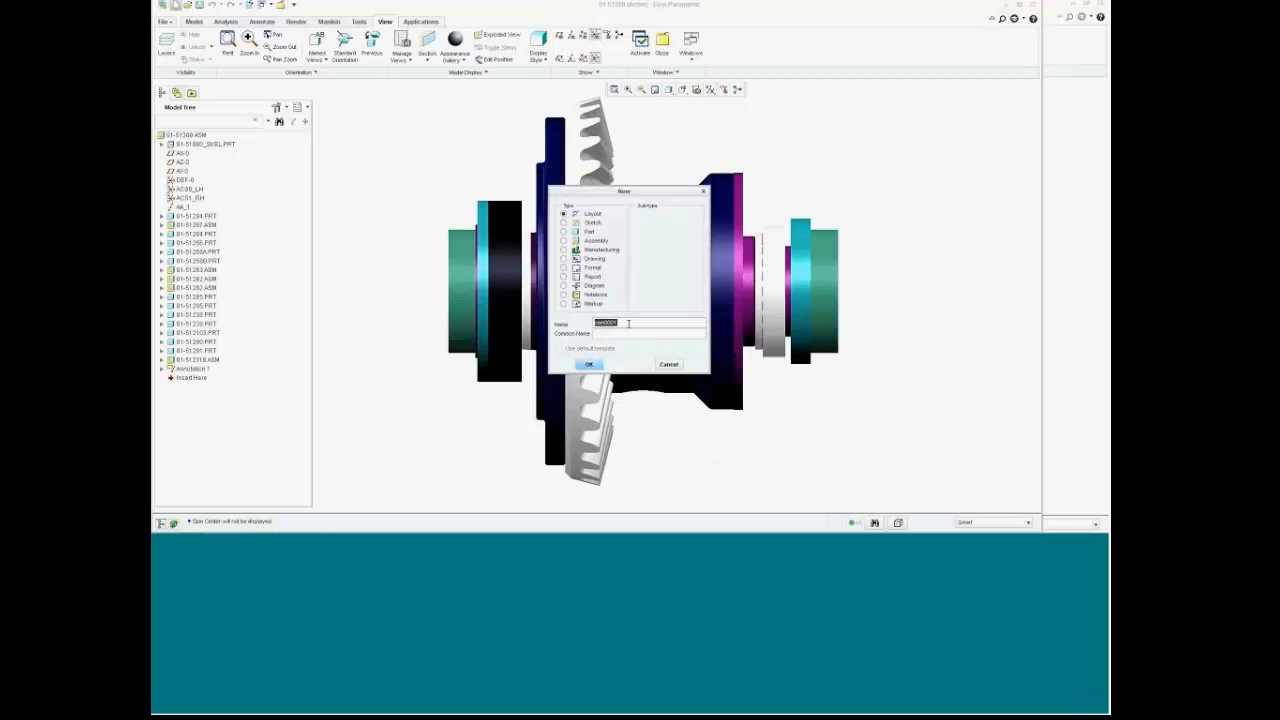
text(shaft_he)
click(589, 364)
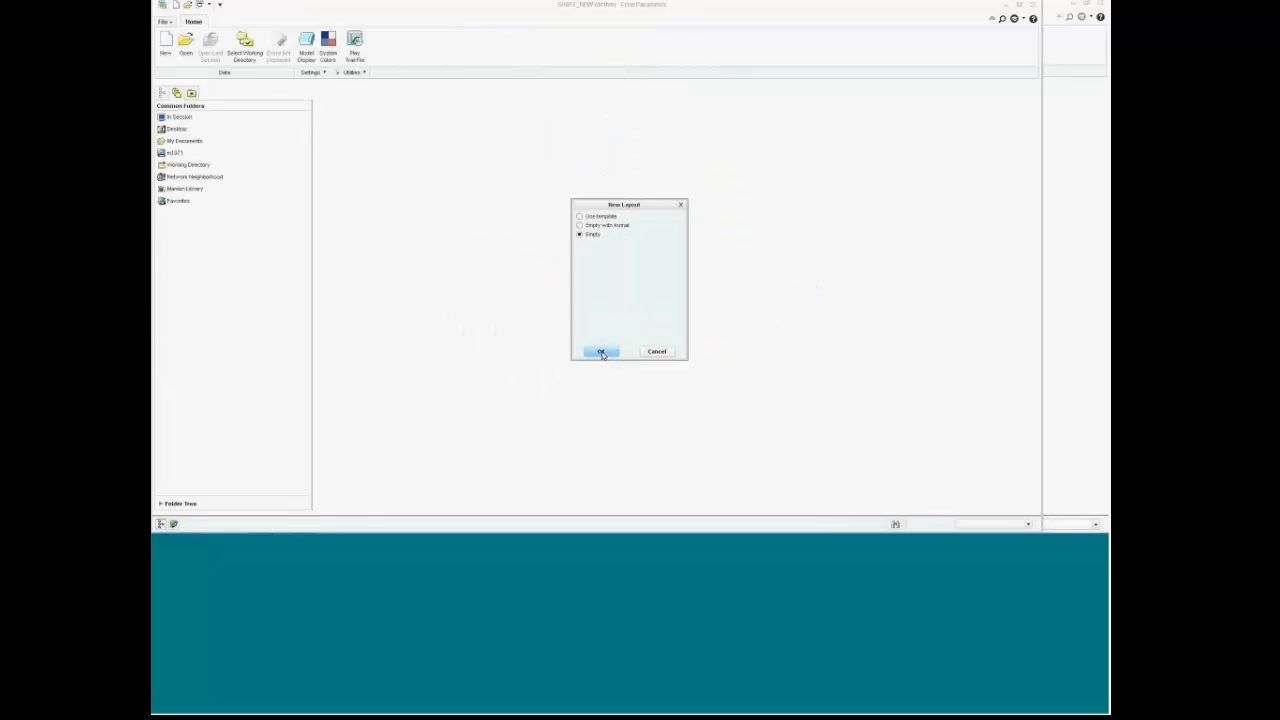
click(603, 217)
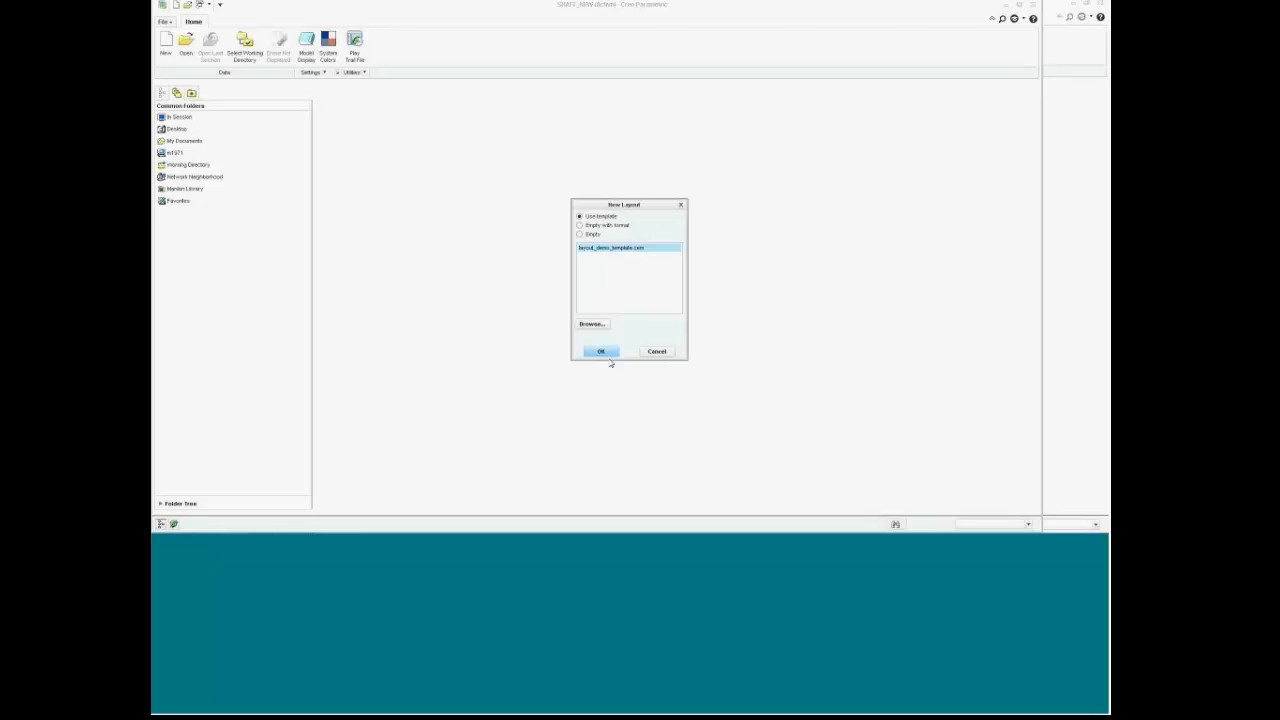
click(606, 352)
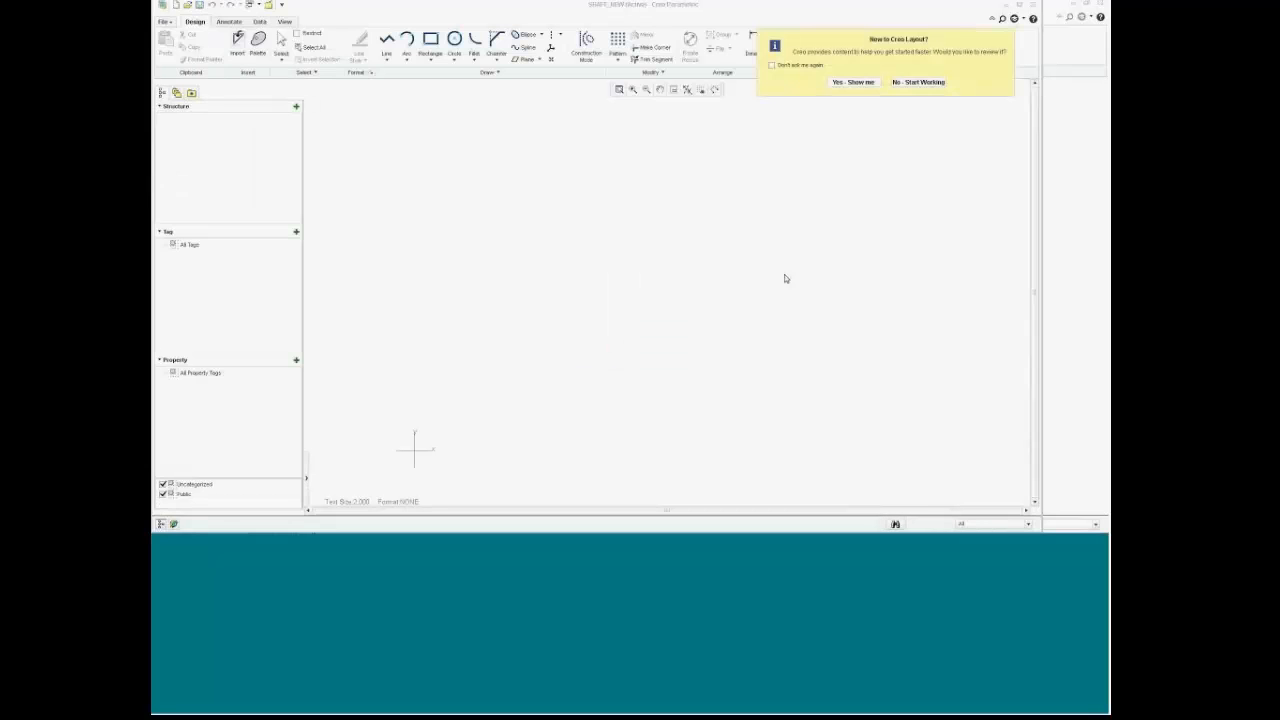
click(914, 89)
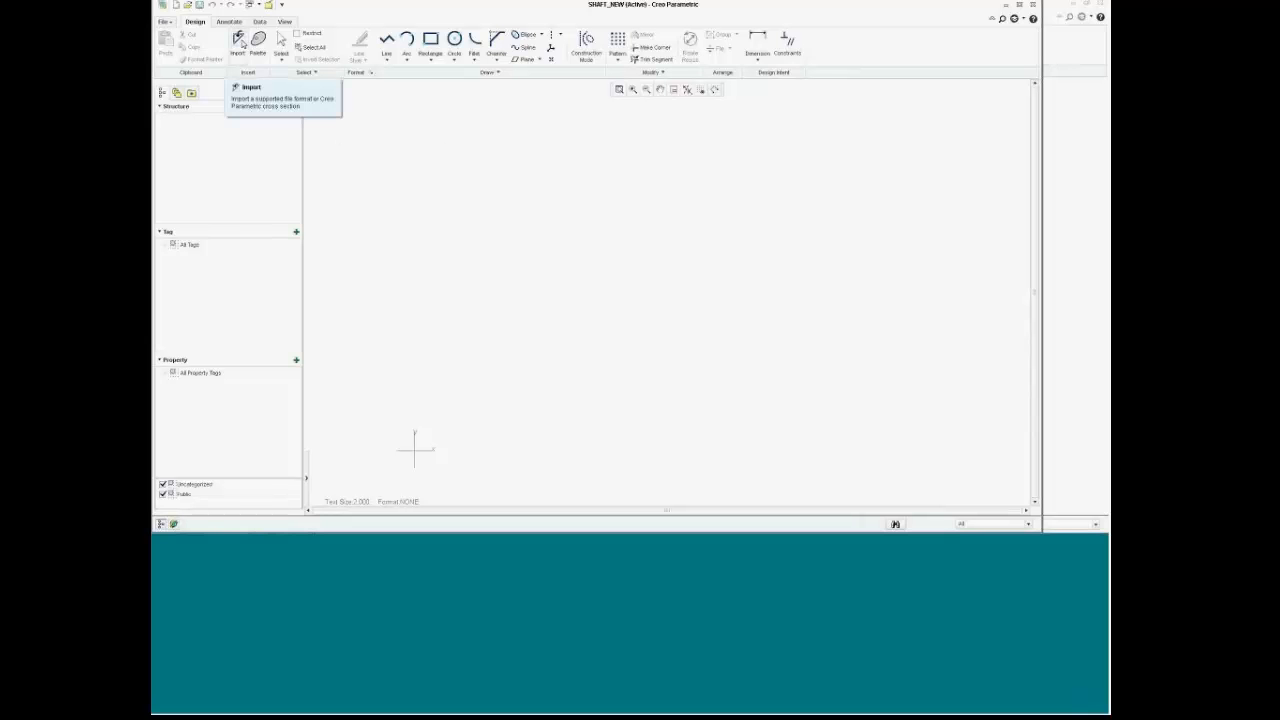
Step: Import cross-section A from 01-51000.asm into the layout, including intersected components
click(239, 43)
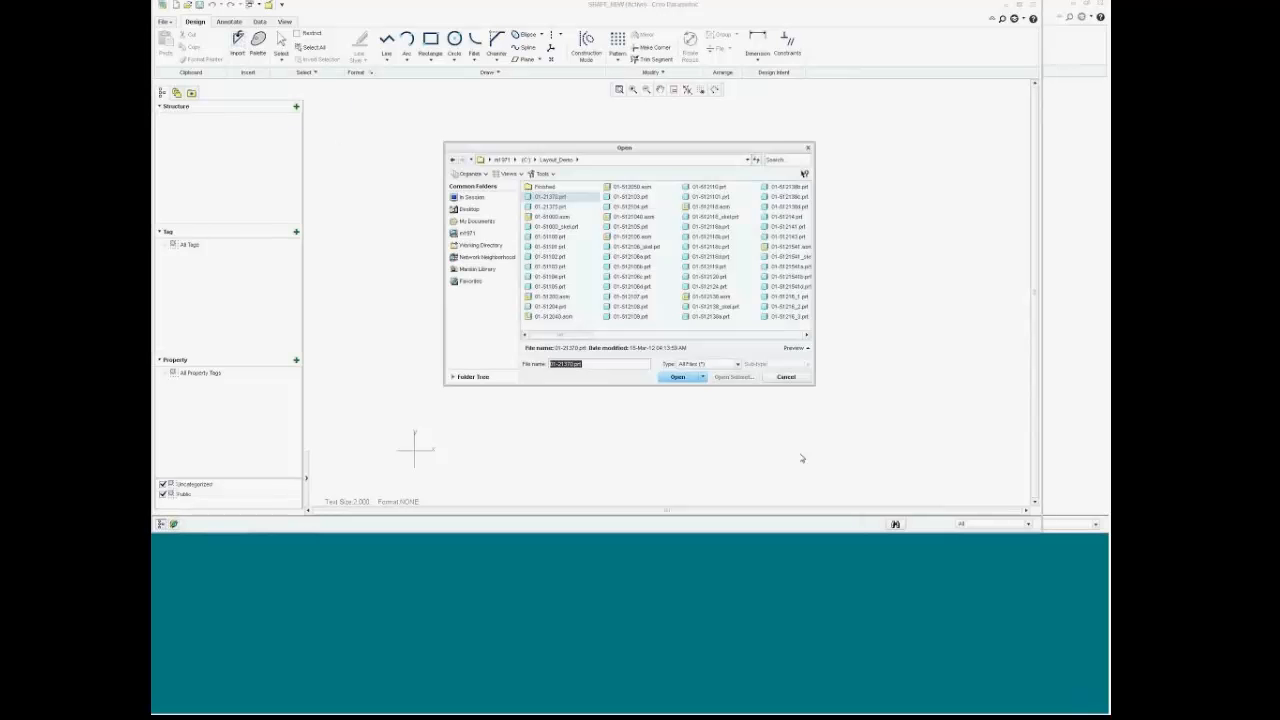
double_click(551, 217)
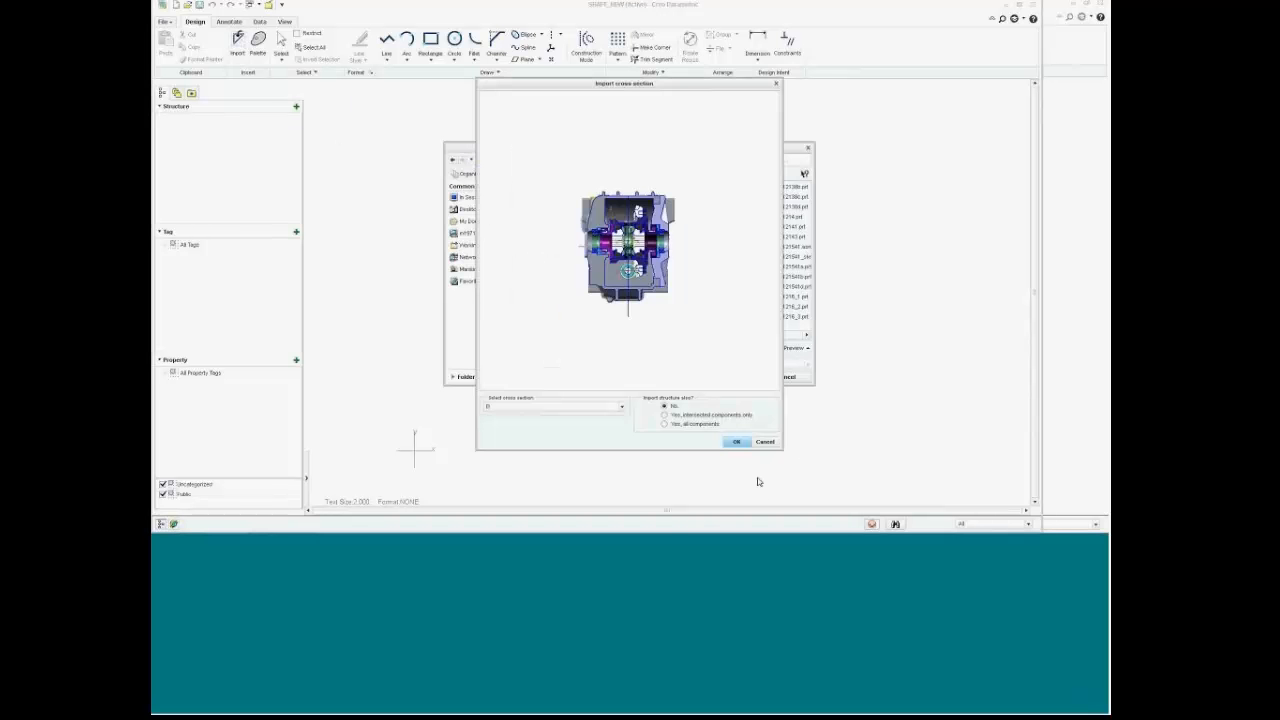
click(626, 409)
click(574, 426)
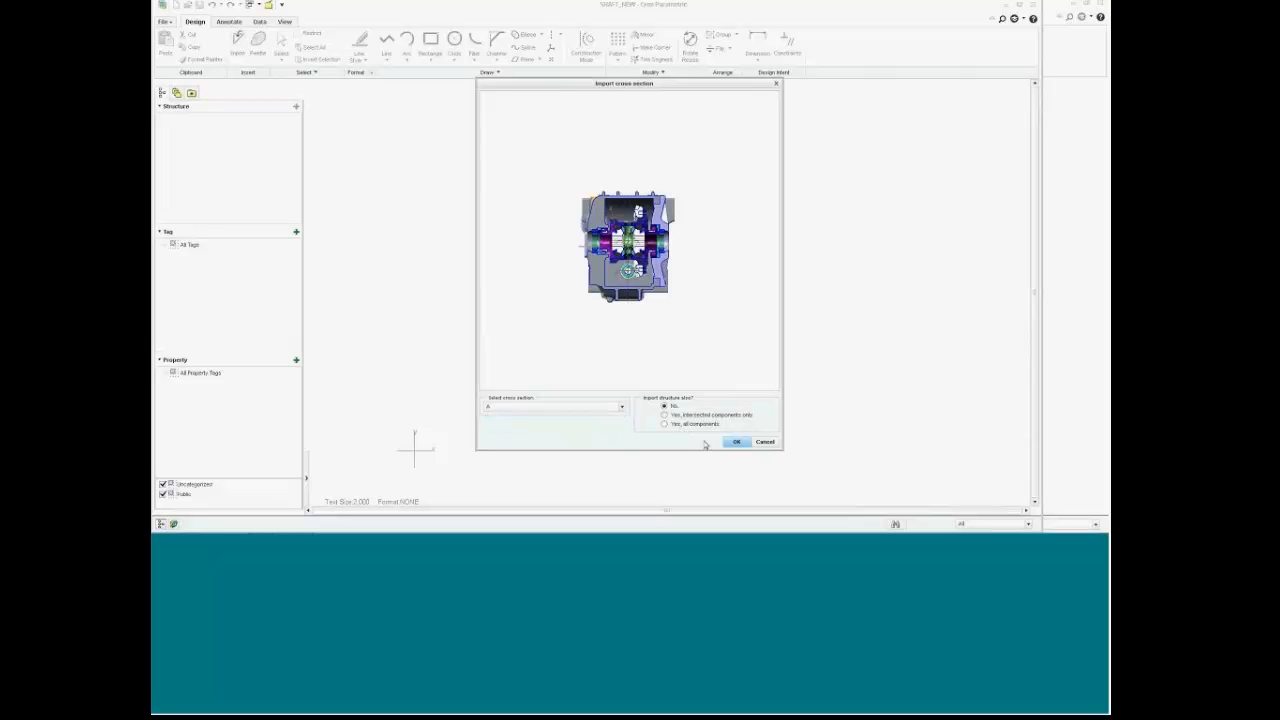
click(664, 414)
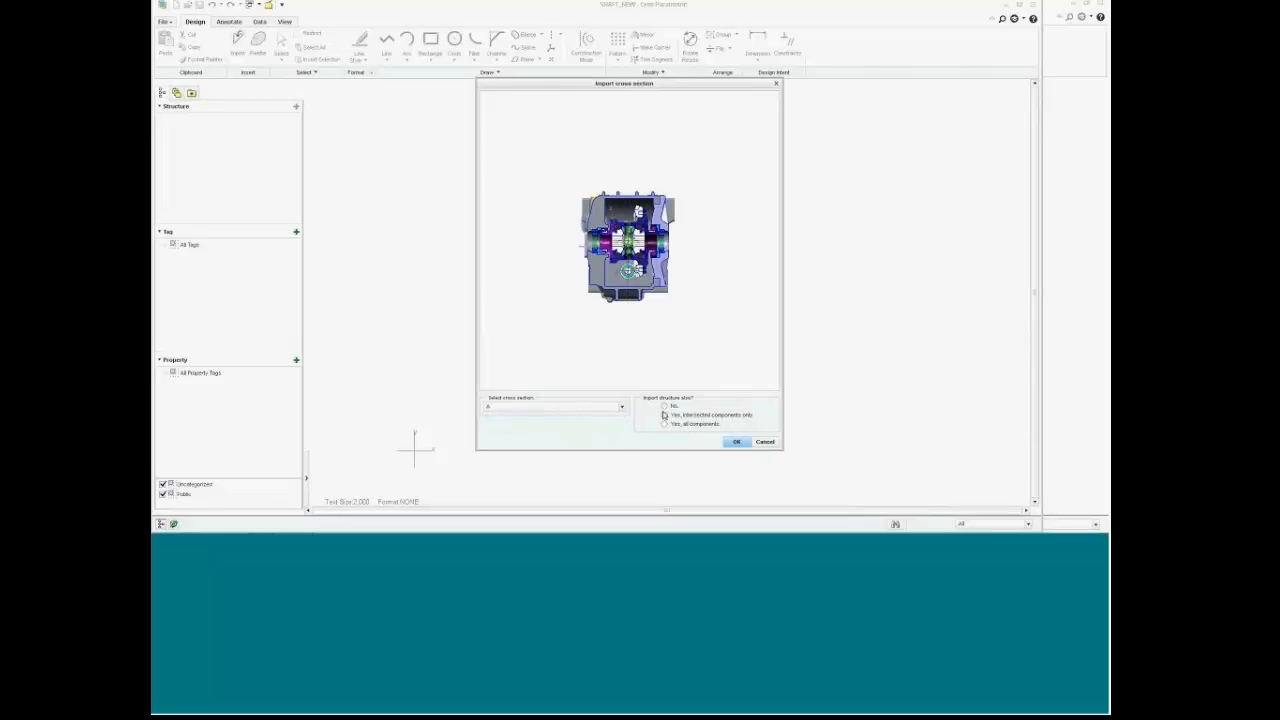
click(737, 442)
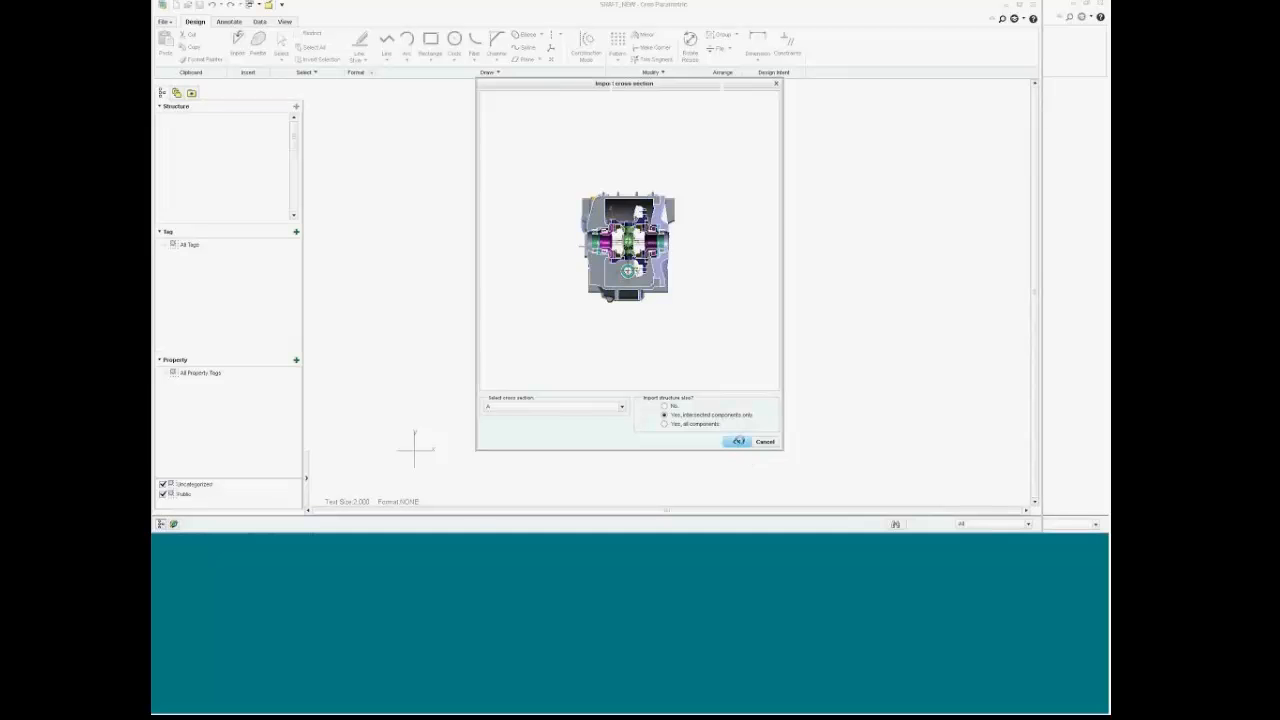
scroll(765, 366, up, 3)
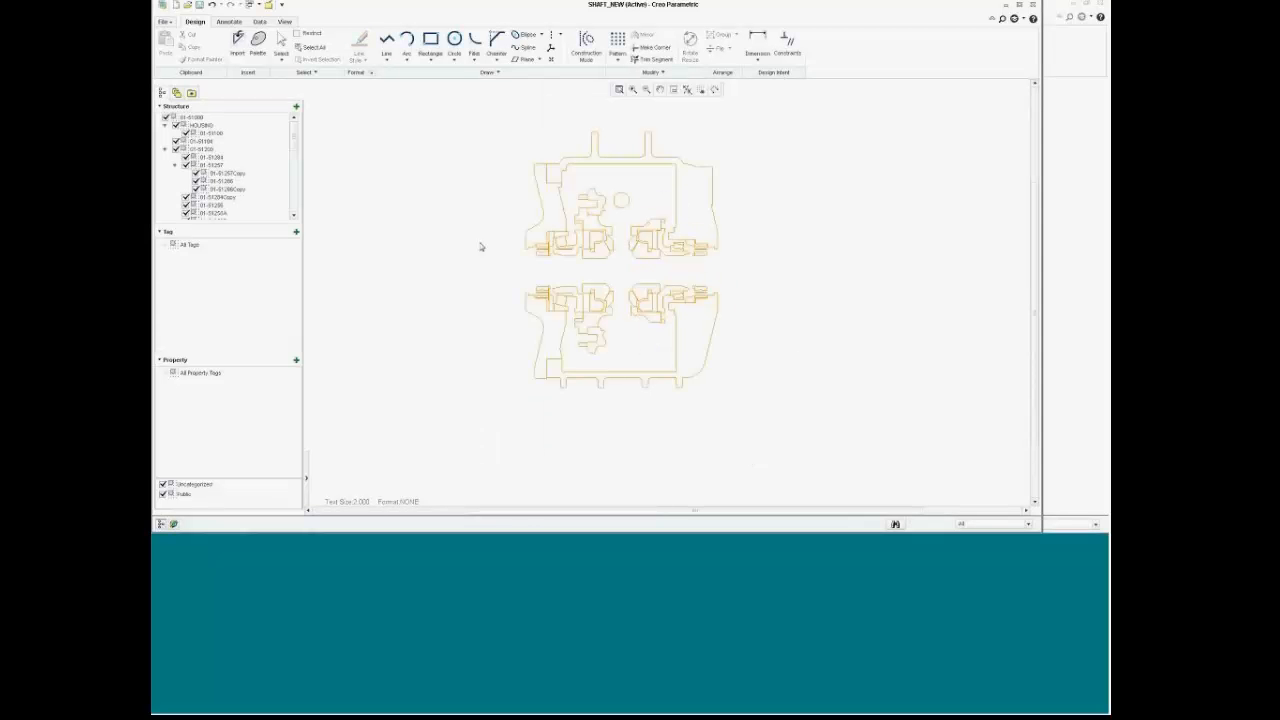
Step: Delete the 01-512118 component group's 40 entities from the imported section outlines
scroll(480, 246, up, 3)
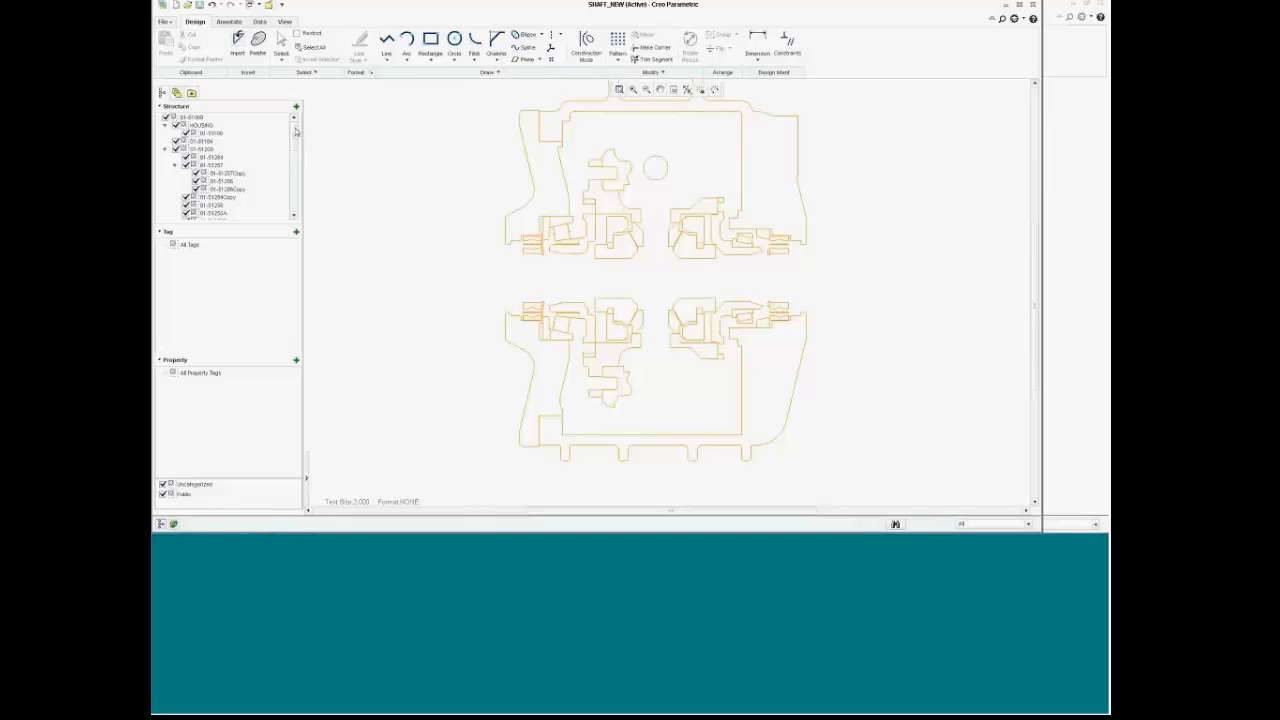
mouse_move(296, 136)
mouse_down()
mouse_move(291, 201)
mouse_move(295, 135)
mouse_up()
mouse_move(296, 132)
mouse_down()
mouse_move(304, 202)
mouse_move(306, 128)
mouse_up()
scroll(576, 201, up, 3)
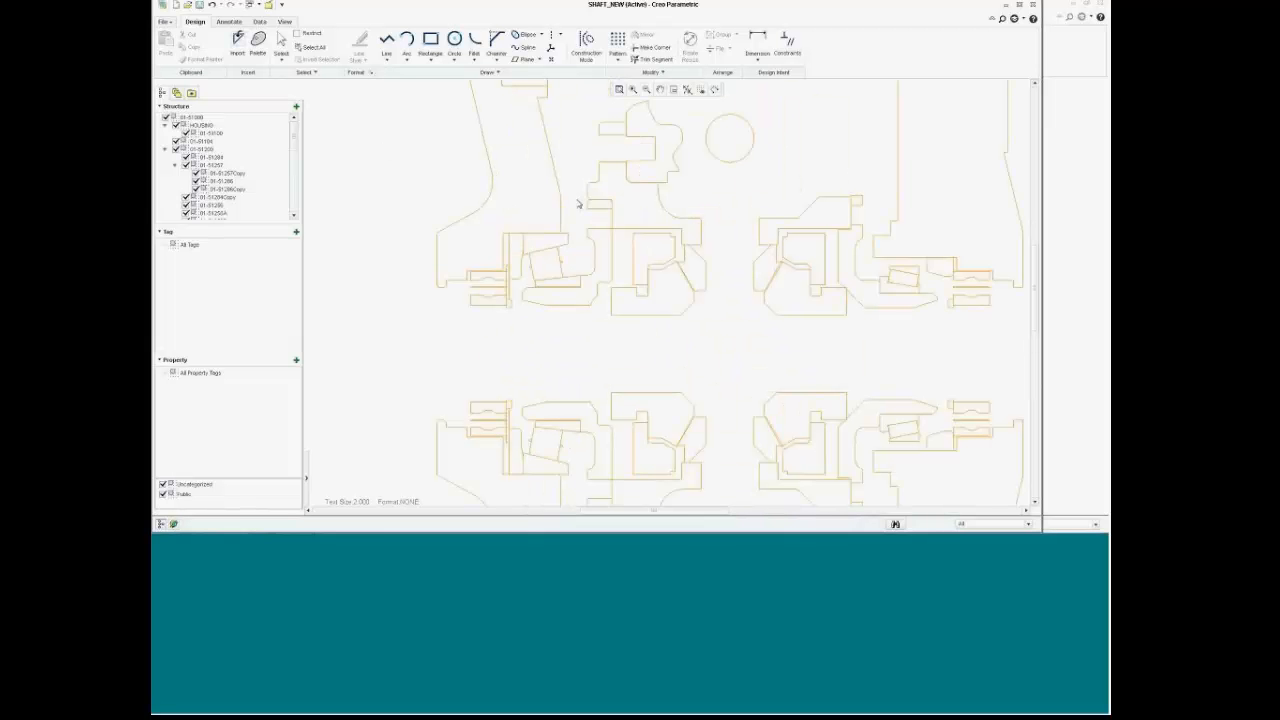
scroll(577, 202, down, 4)
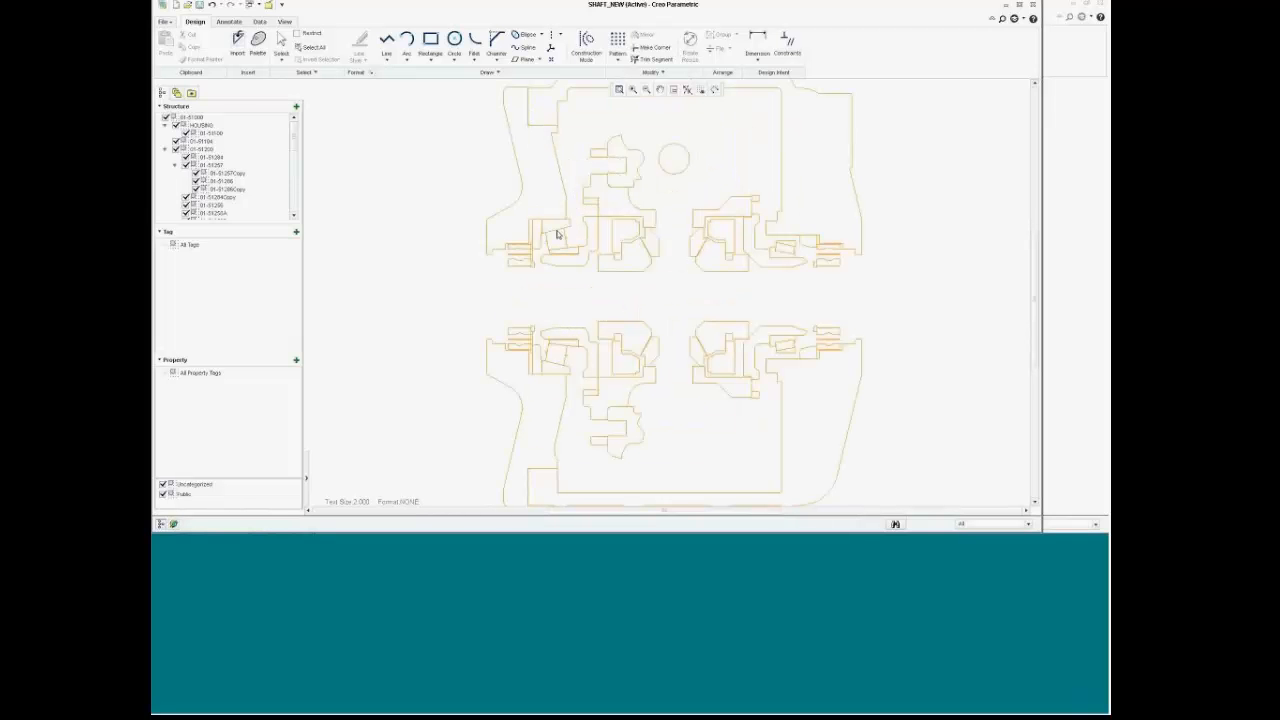
click(547, 231)
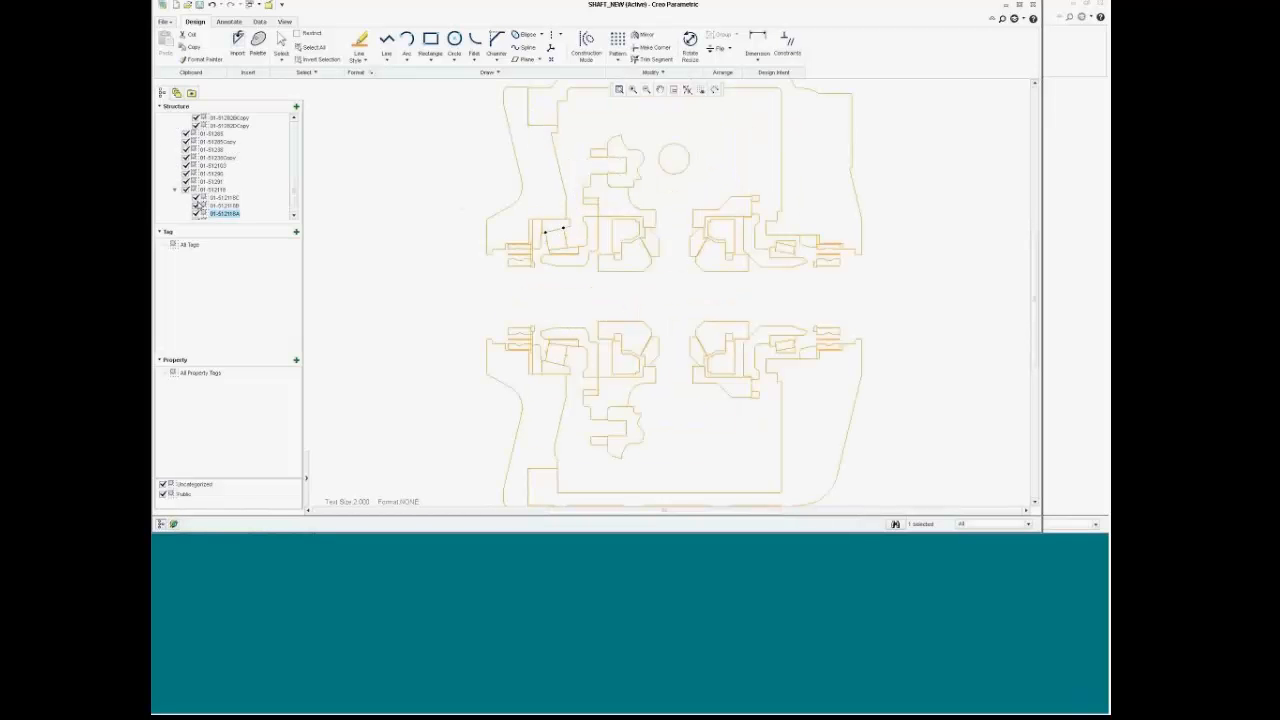
click(212, 189)
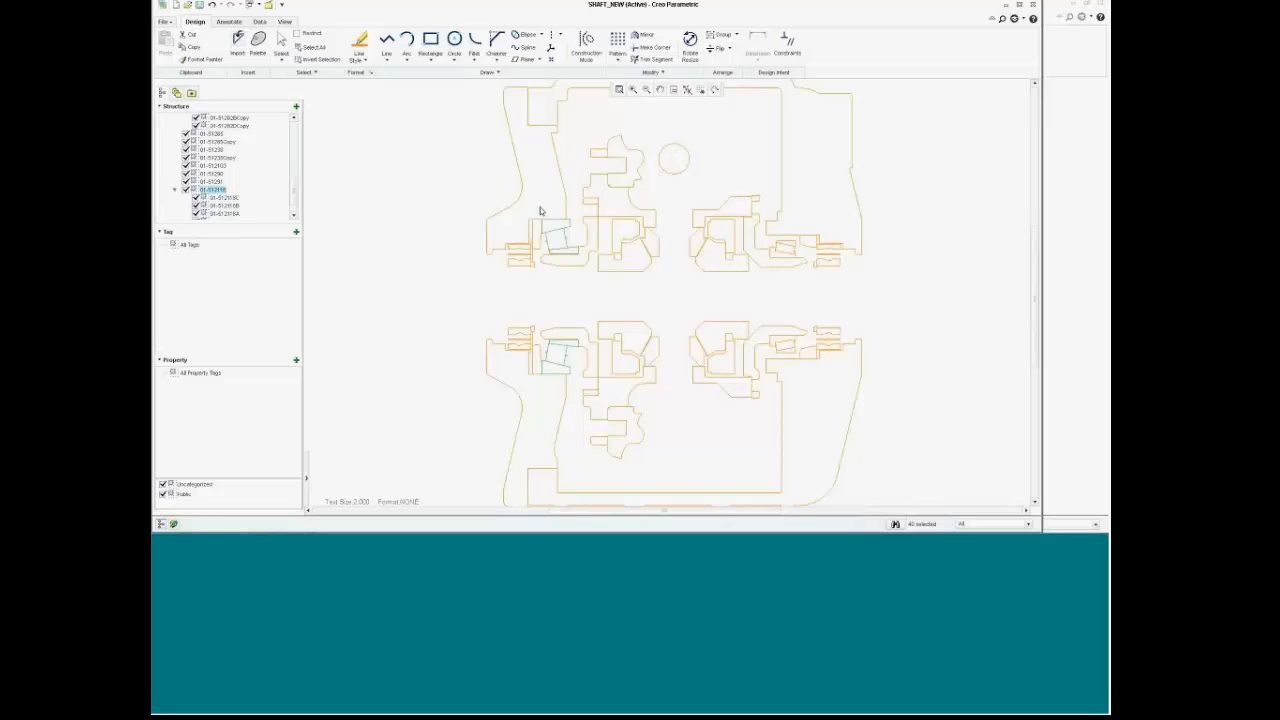
right_click(221, 193)
click(258, 273)
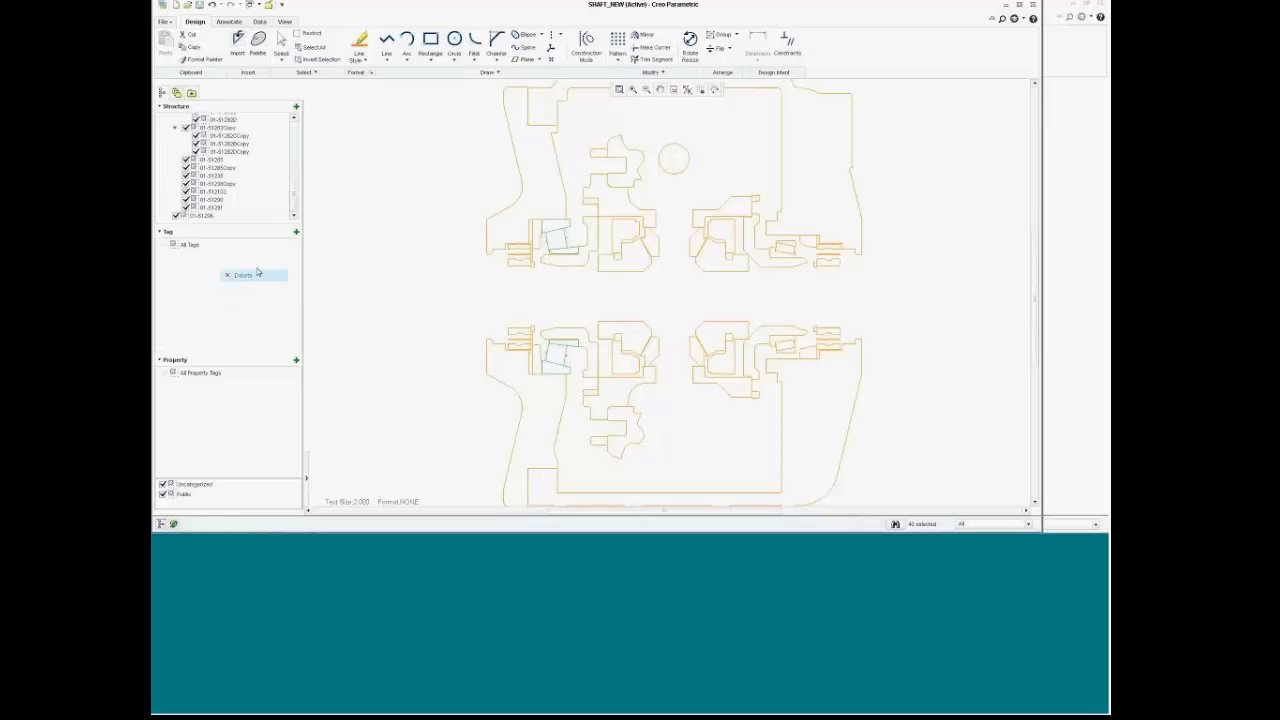
right_click(388, 264)
click(412, 350)
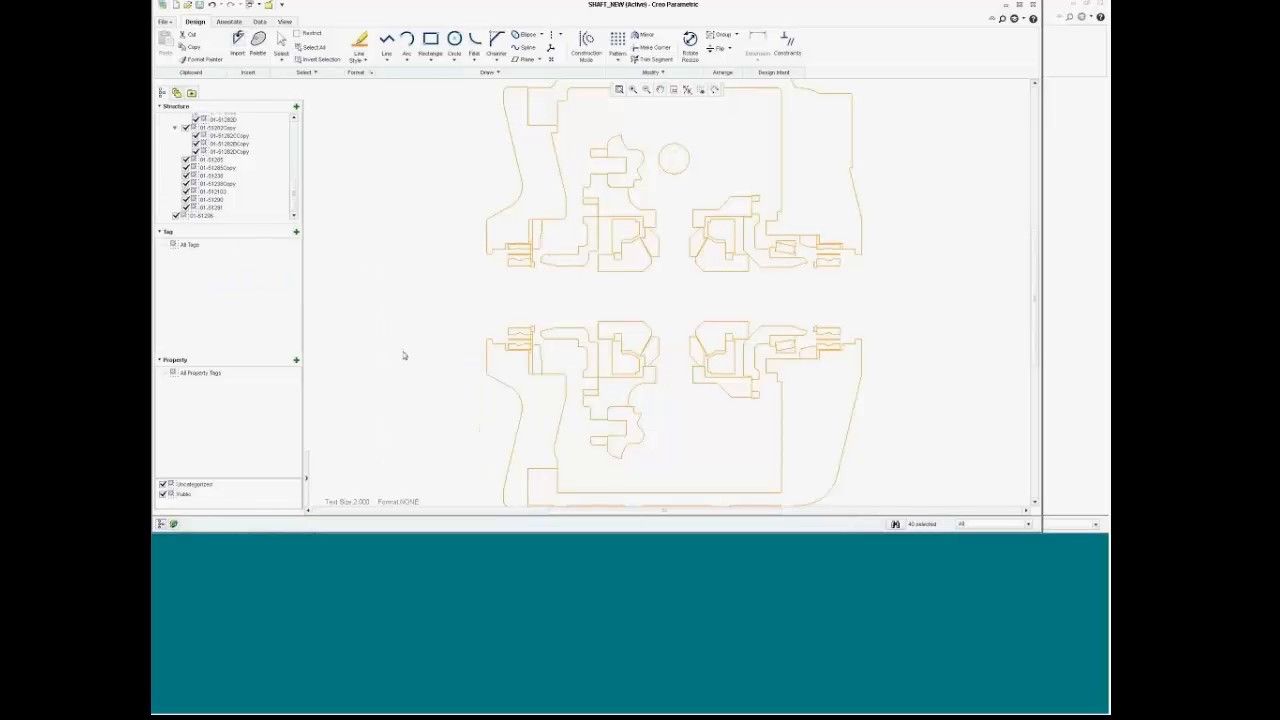
scroll(557, 298, up, 3)
scroll(557, 298, down, 3)
scroll(743, 251, up, 3)
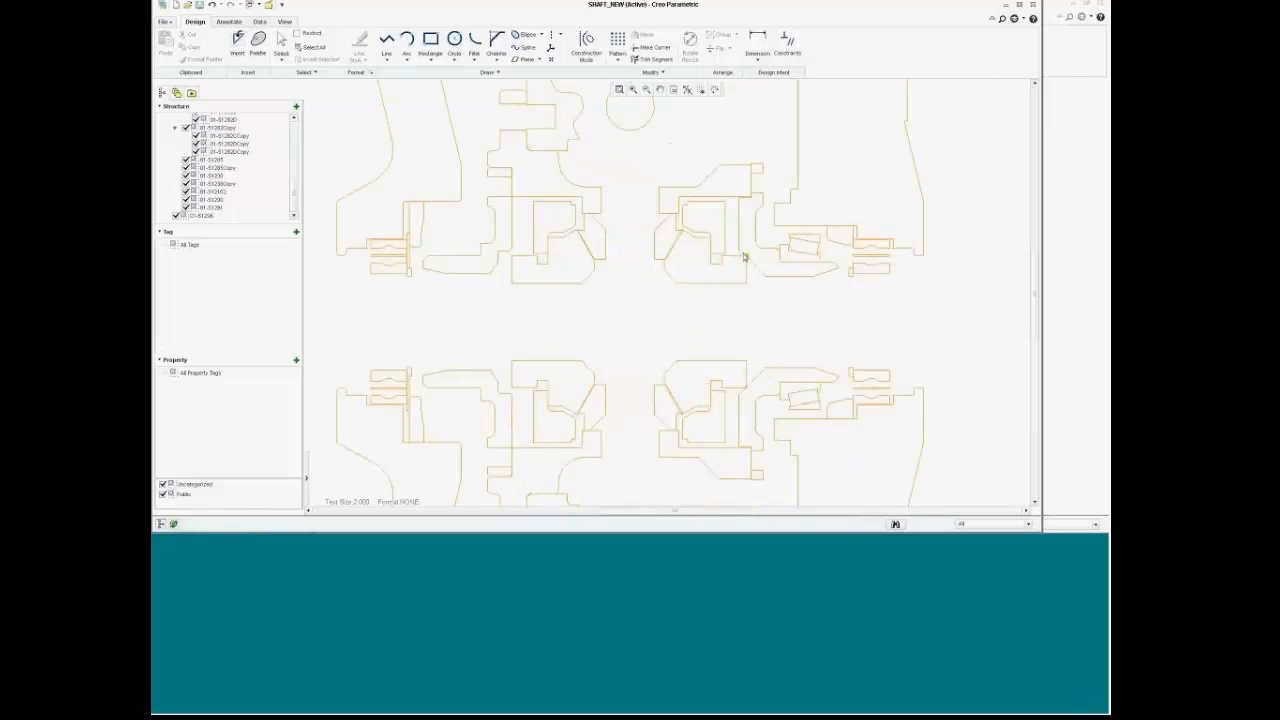
scroll(537, 294, up, 1)
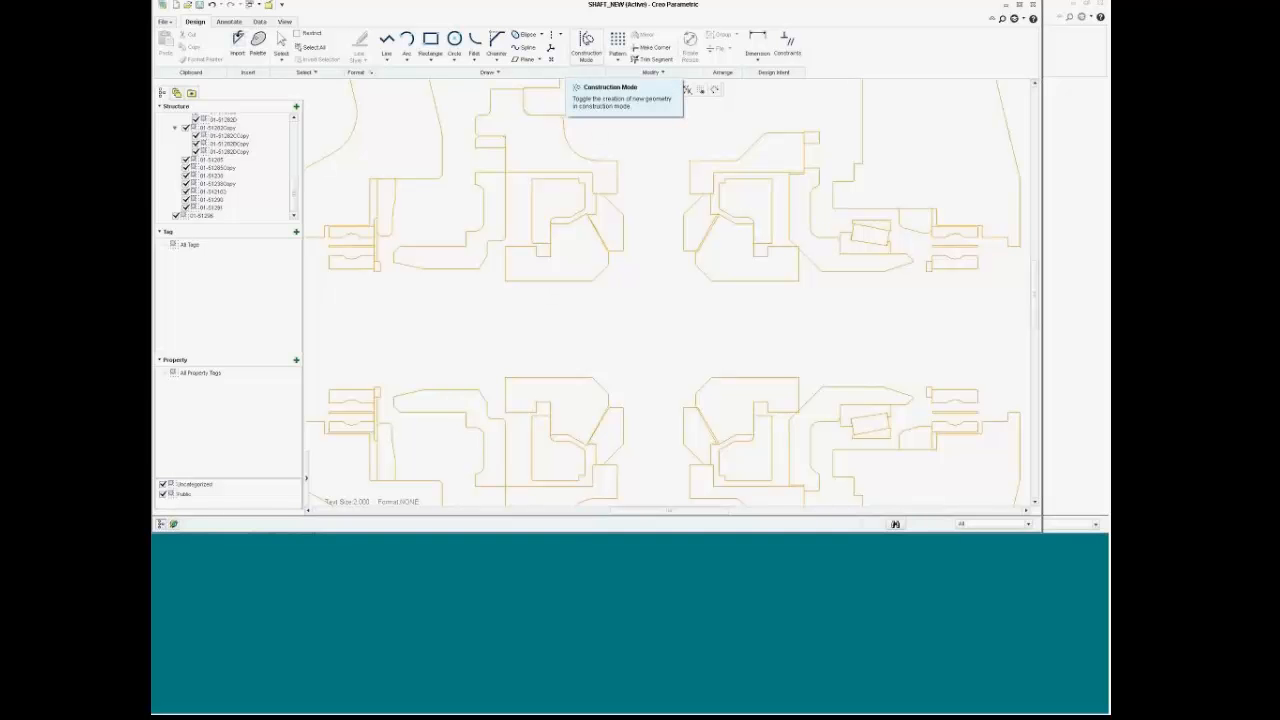
Step: Draw a vertical construction line bridging the upper and lower section halves
click(586, 42)
click(387, 42)
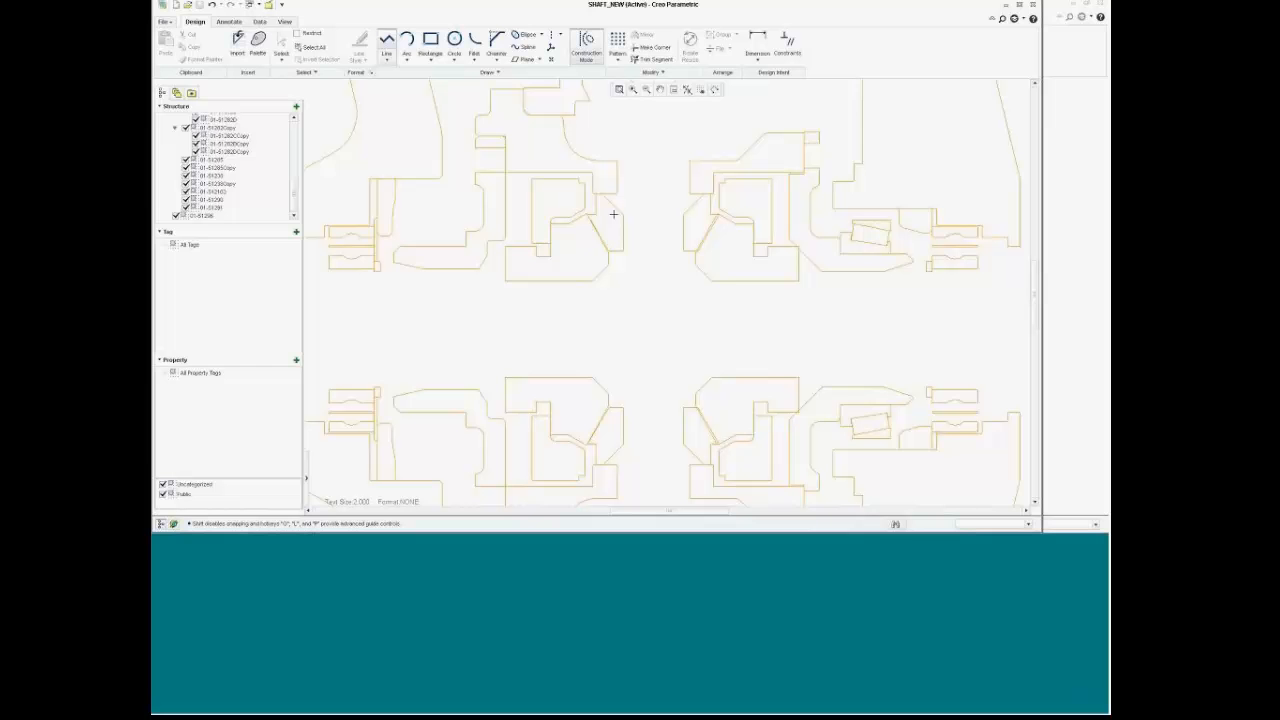
click(711, 281)
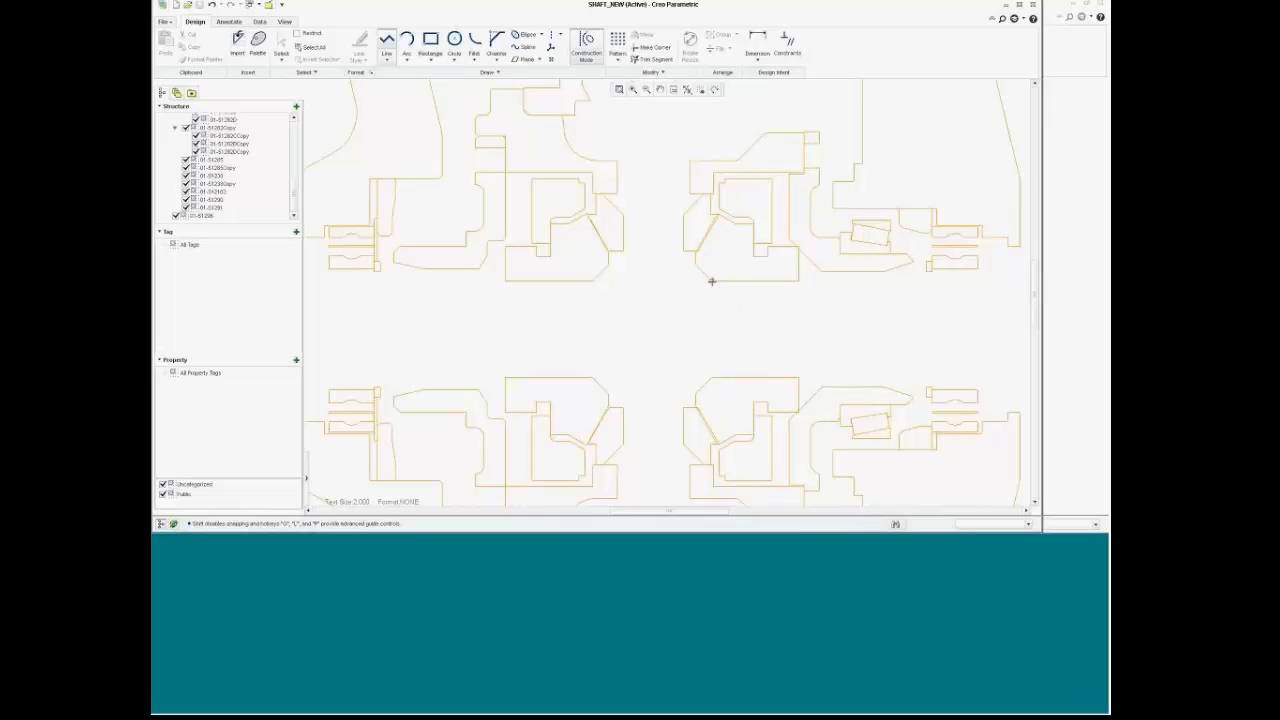
click(711, 378)
middle_click(733, 330)
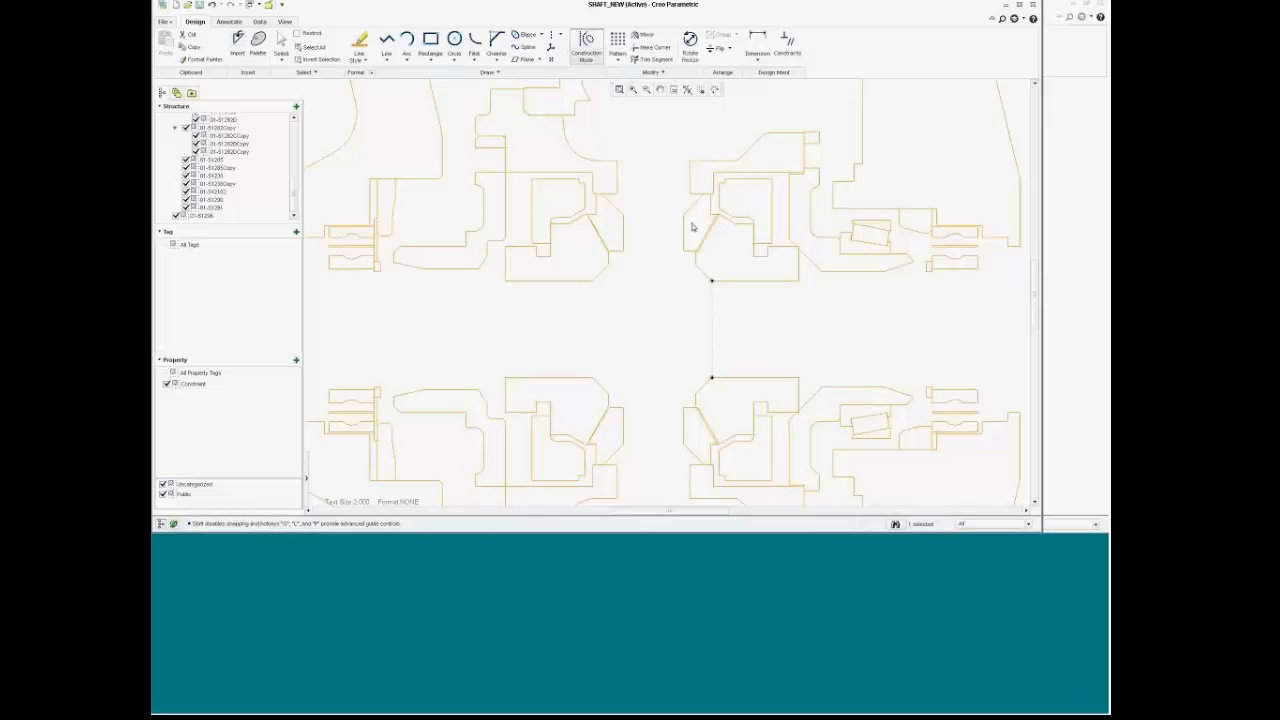
click(577, 57)
Step: Add a horizontal centerline through that line's midpoint as the shaft axis
click(550, 37)
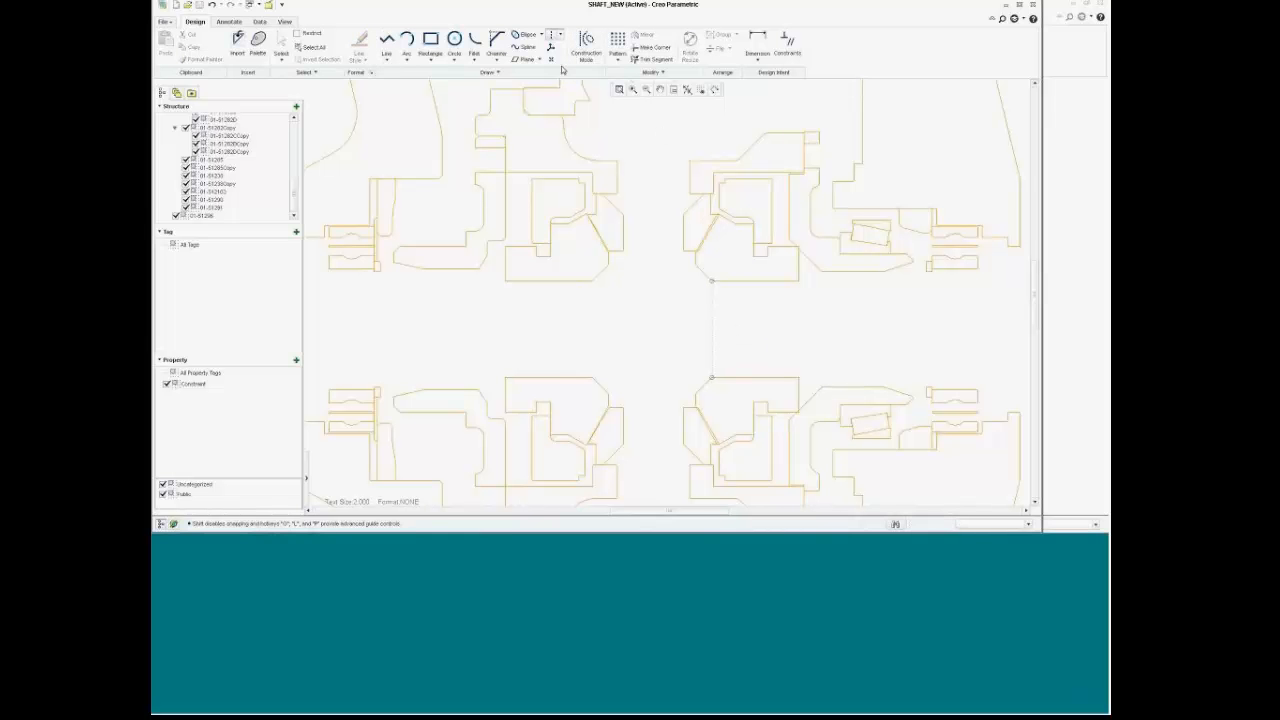
click(712, 329)
click(603, 328)
scroll(655, 196, down, 3)
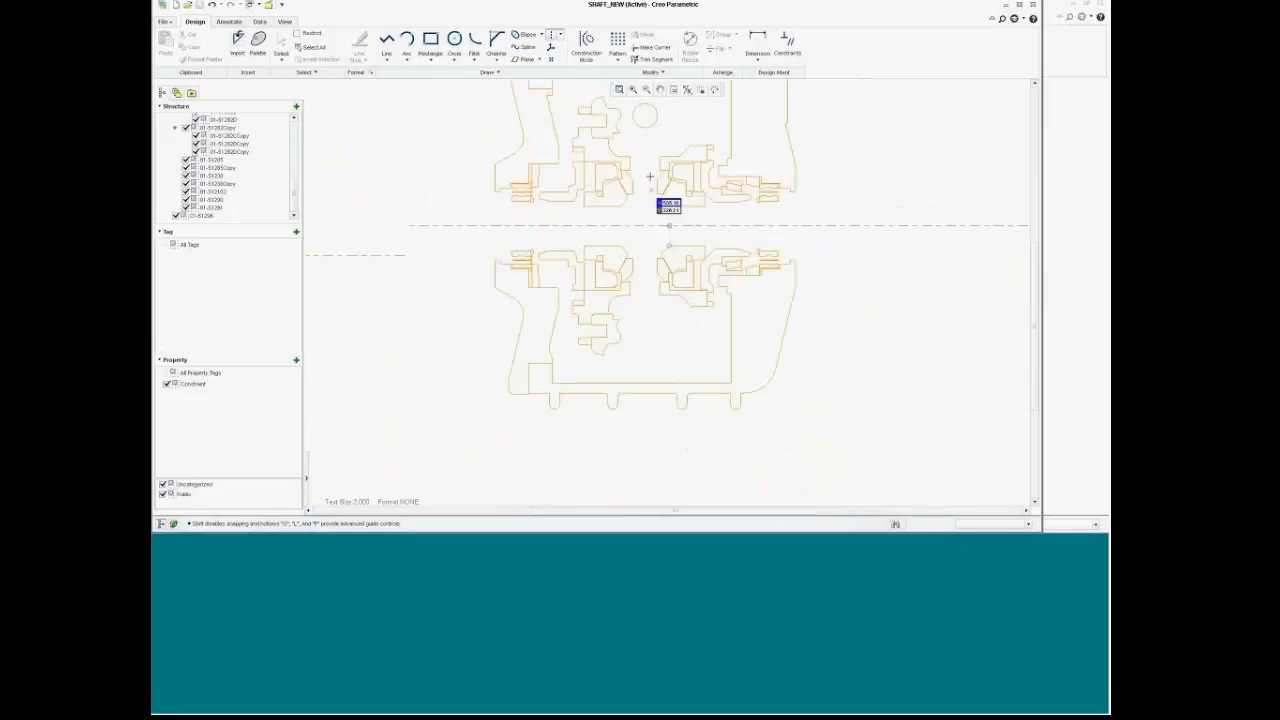
scroll(655, 113, up, 2)
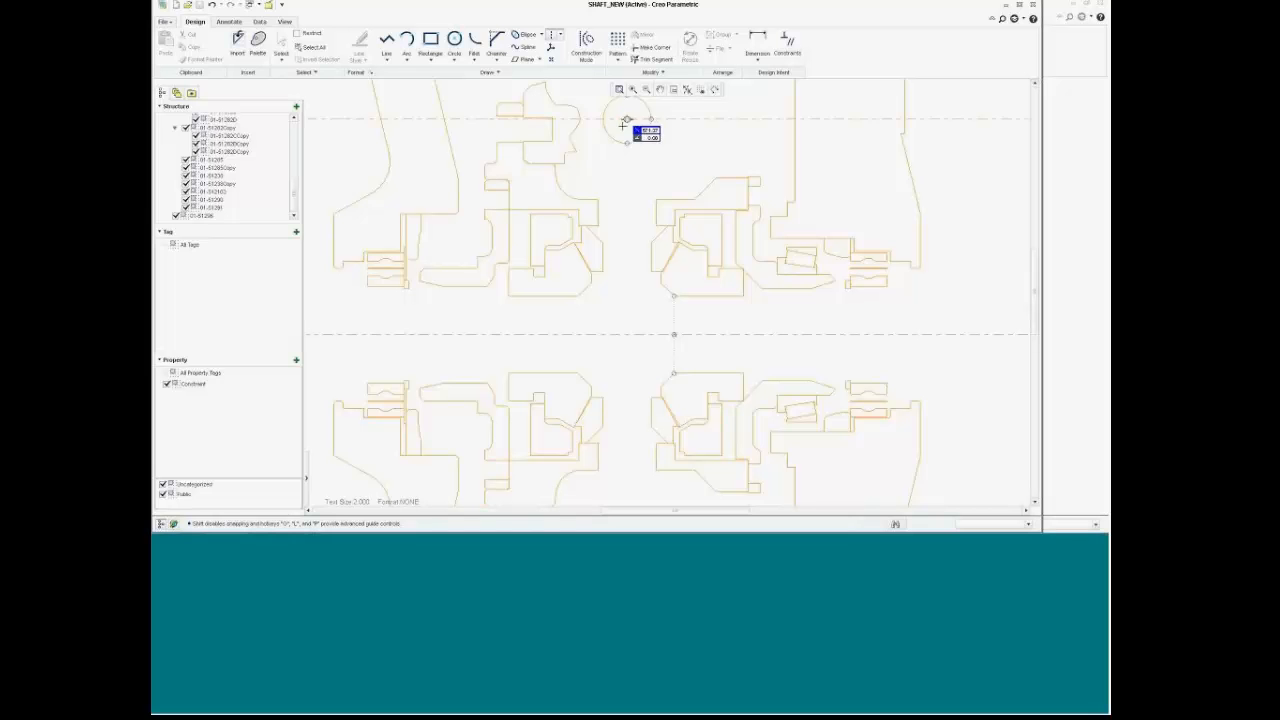
scroll(606, 453, up, 10)
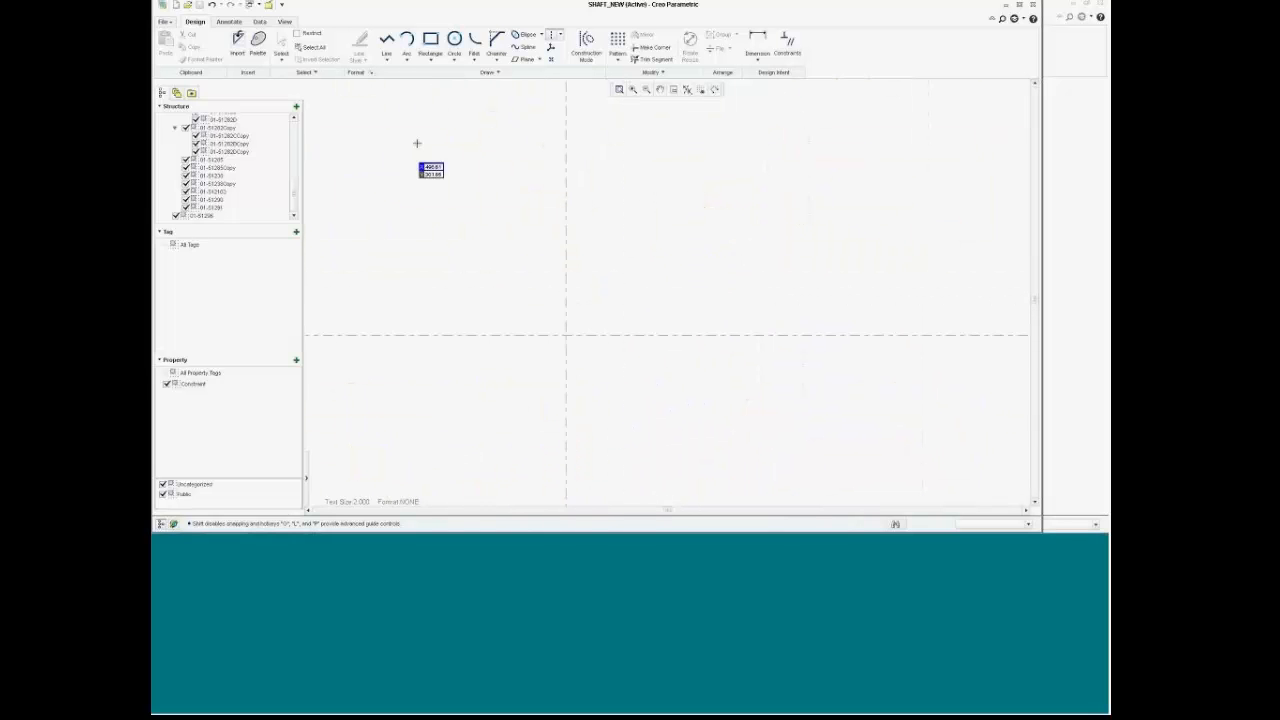
Step: Place a sketch coordinate system at the centre origin, undoing a misplaced attempt, then refit
click(551, 60)
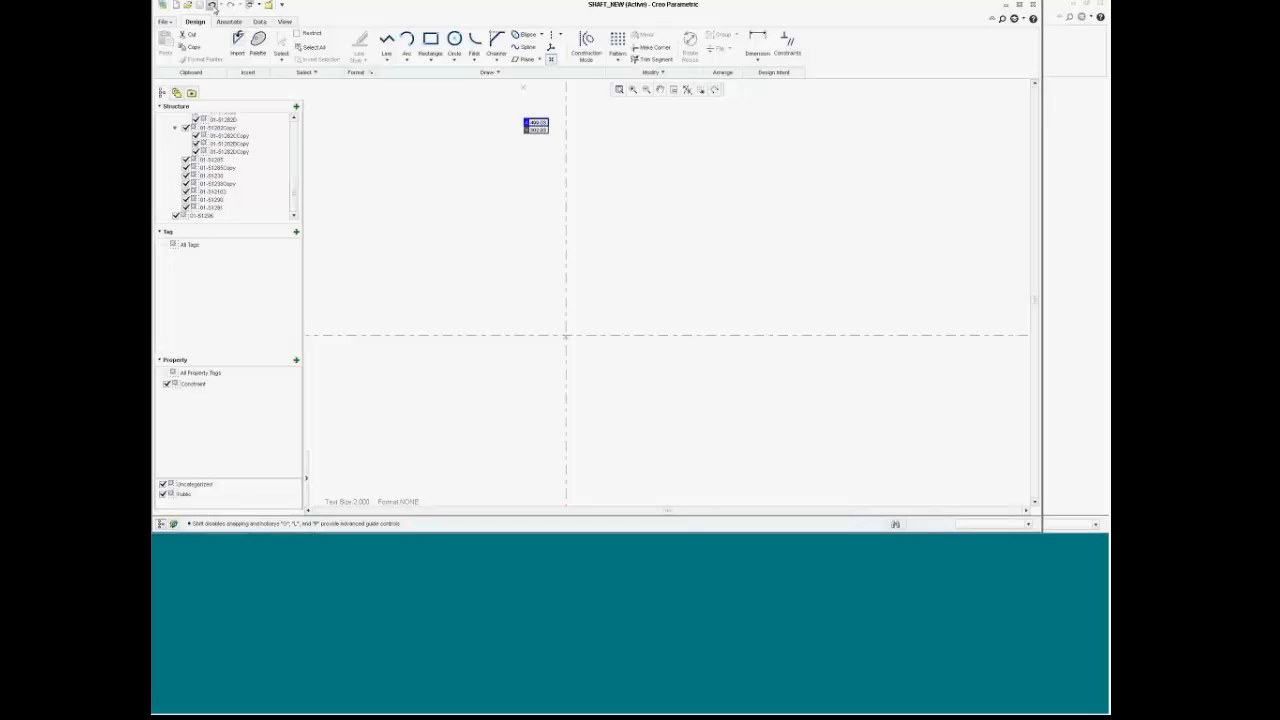
click(551, 60)
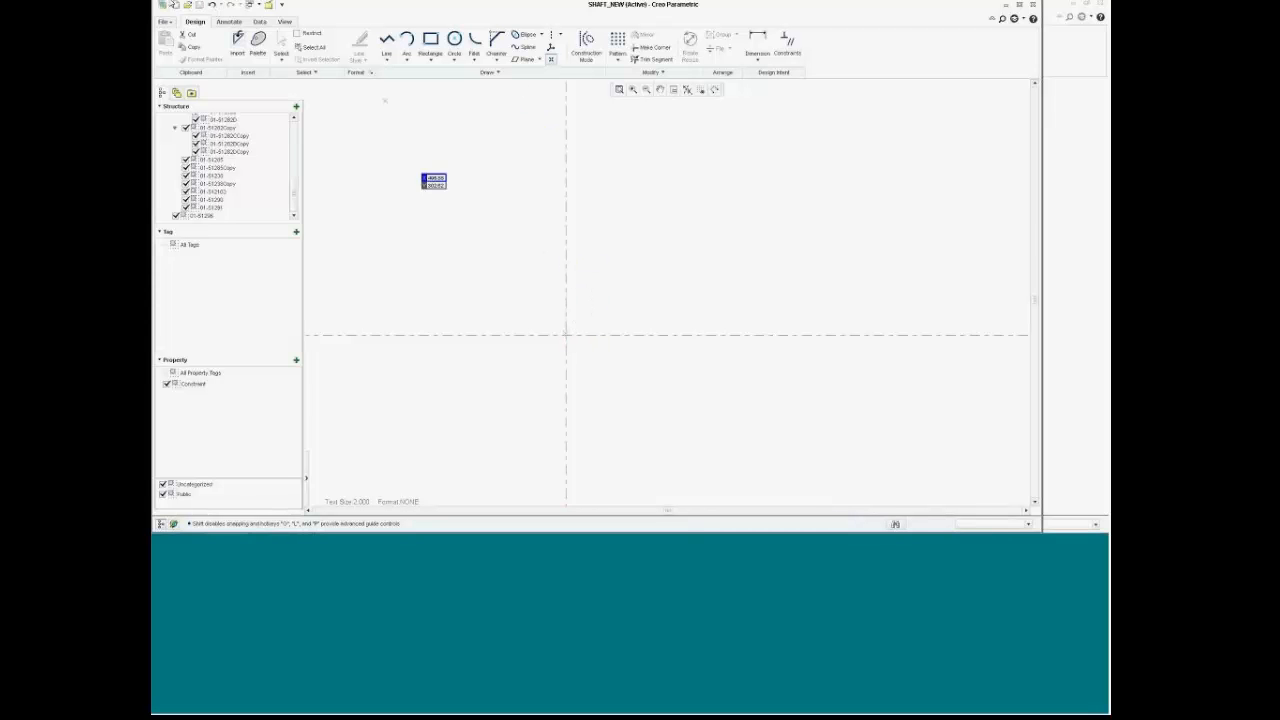
click(212, 5)
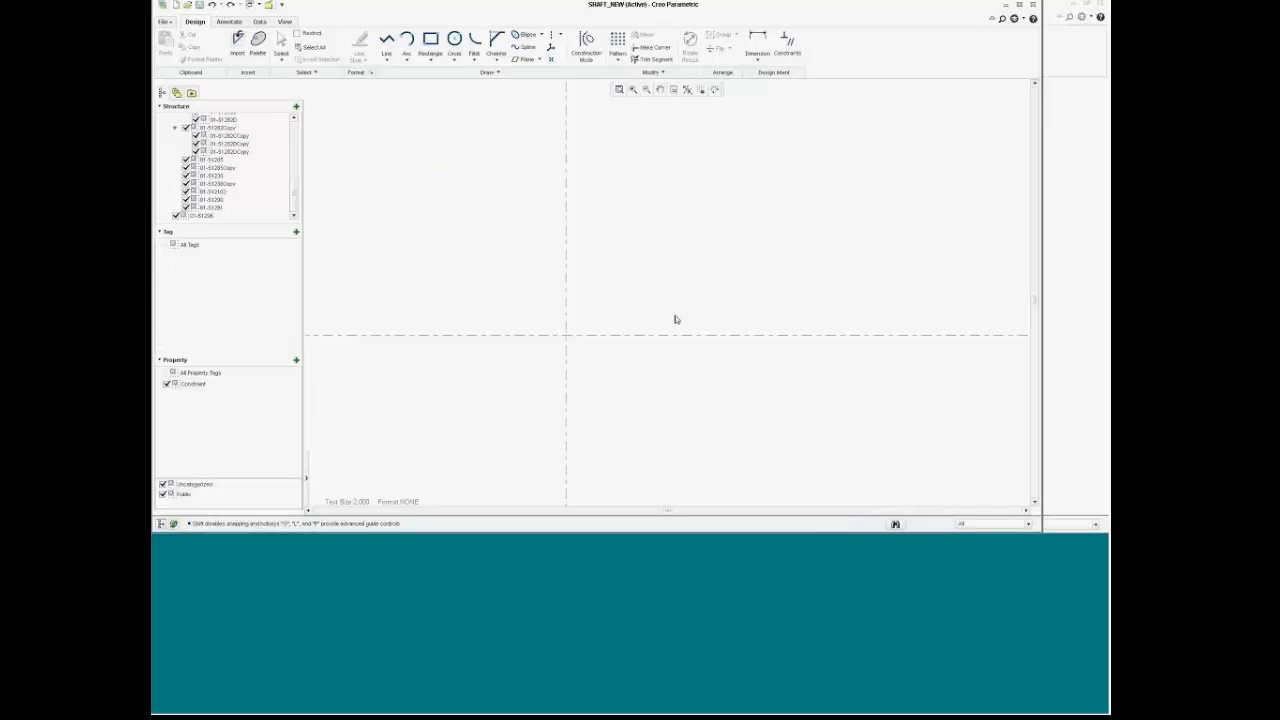
click(551, 60)
click(566, 335)
click(551, 48)
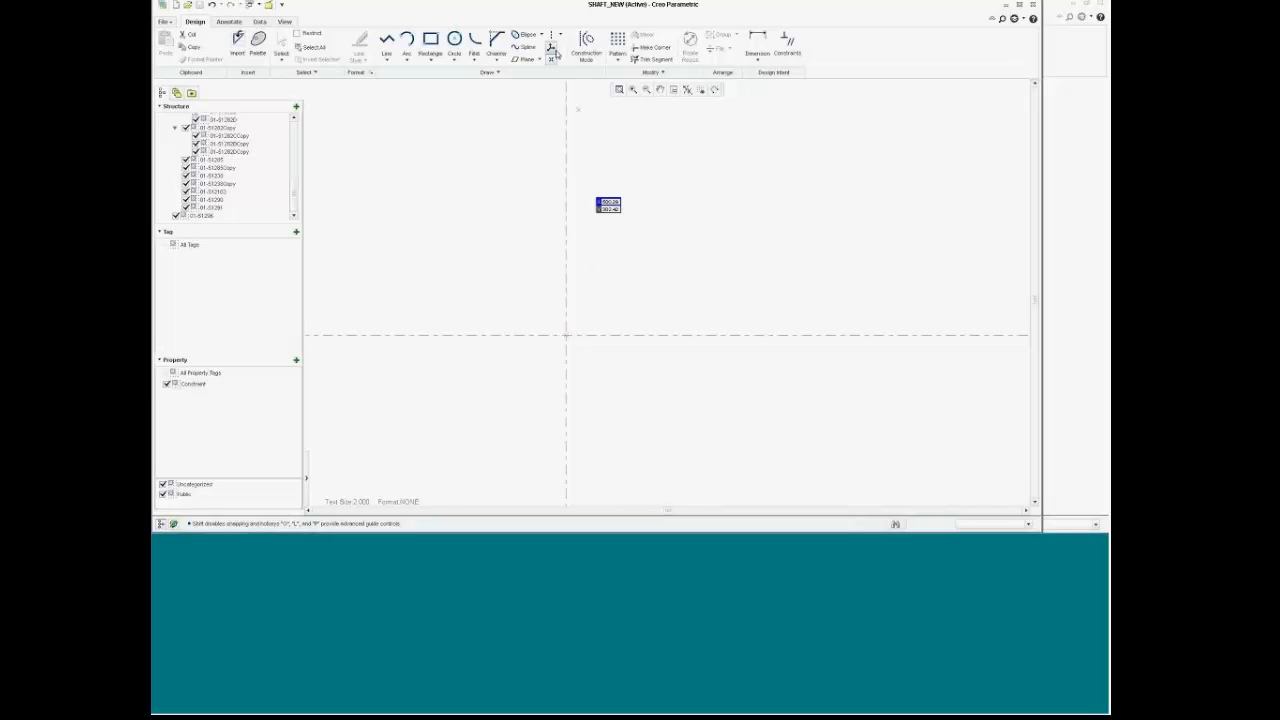
click(566, 335)
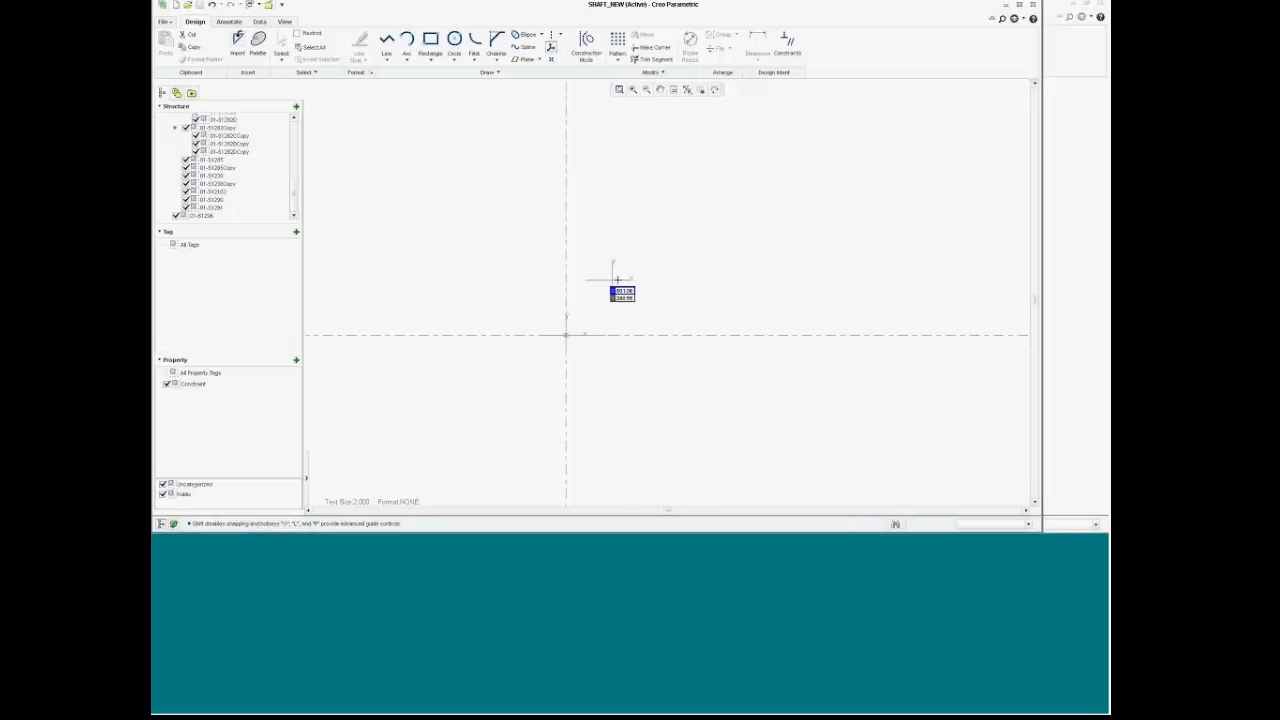
scroll(630, 283, up, 3)
click(619, 90)
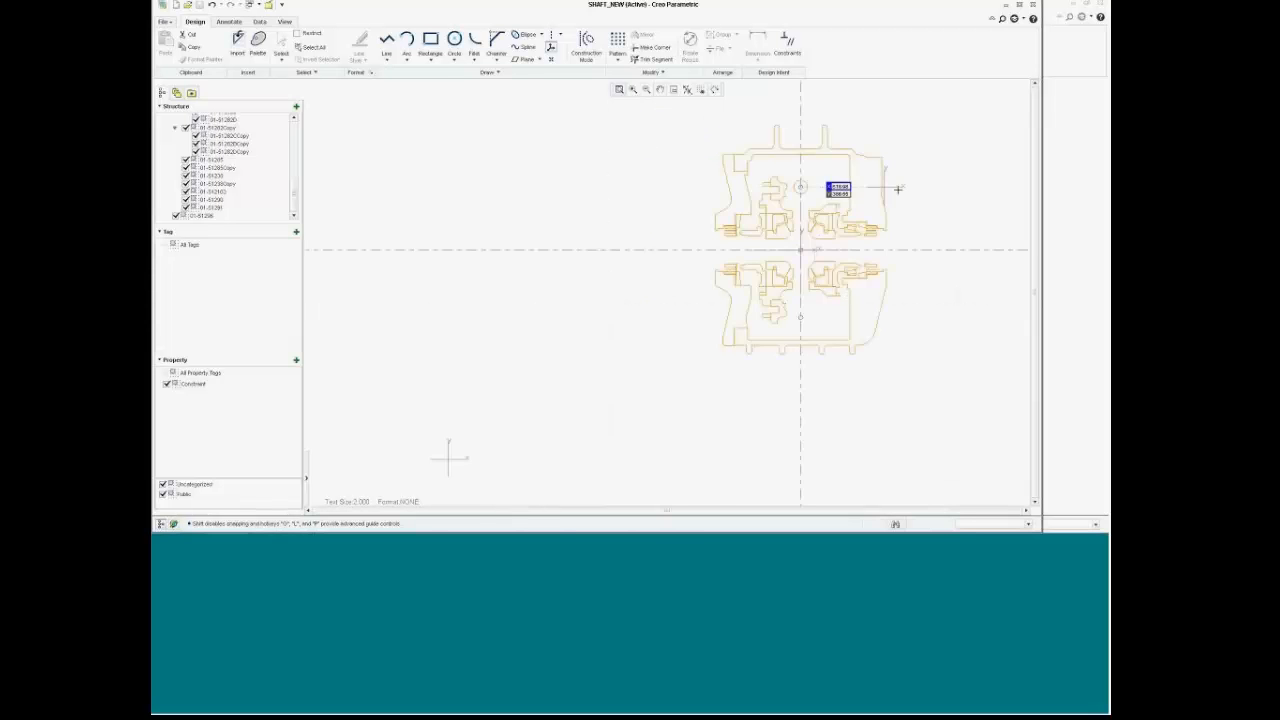
scroll(900, 190, down, 3)
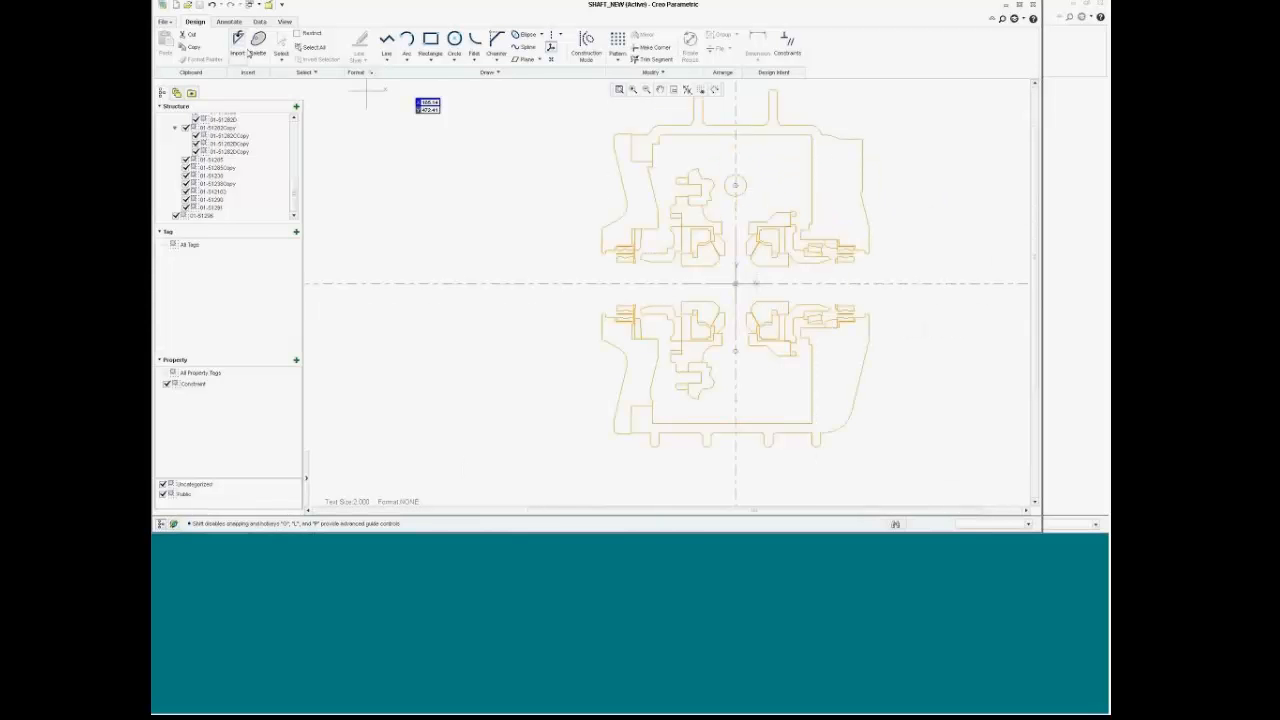
Step: Import the DXF drawing 01-51265_old from the layout folder, filtering the list to DXF files
click(240, 45)
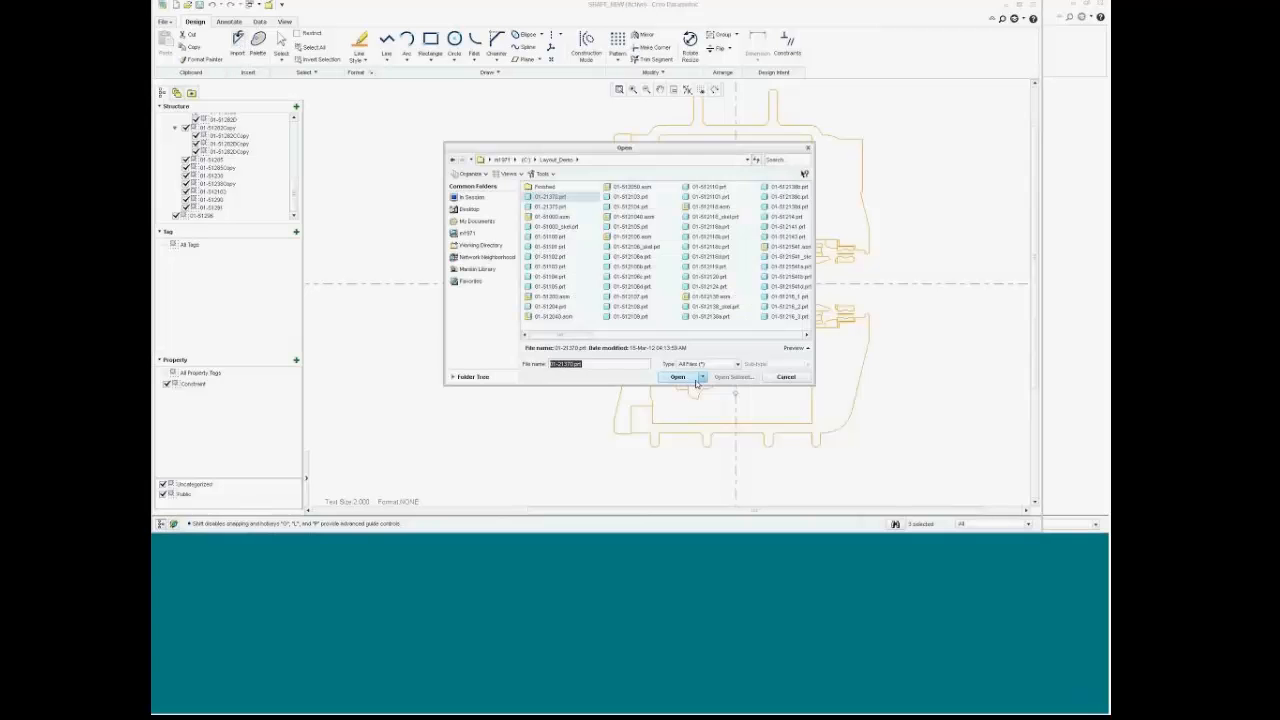
click(701, 377)
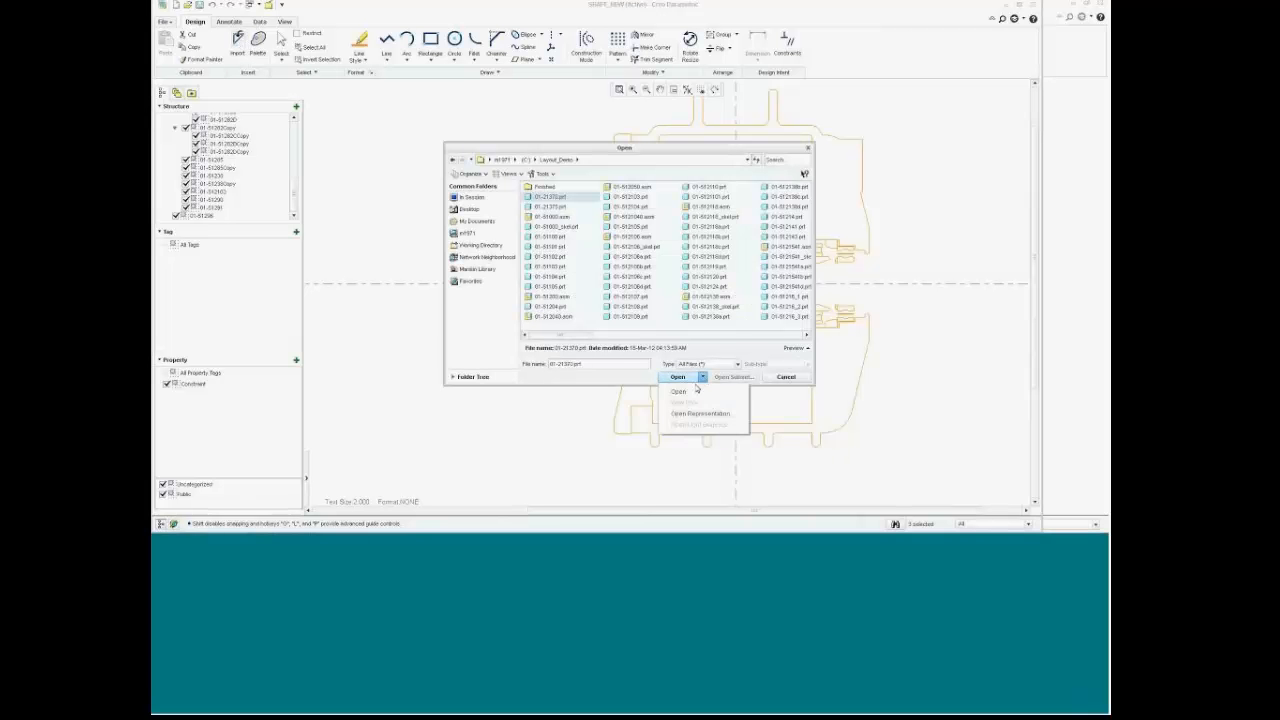
click(704, 352)
click(738, 364)
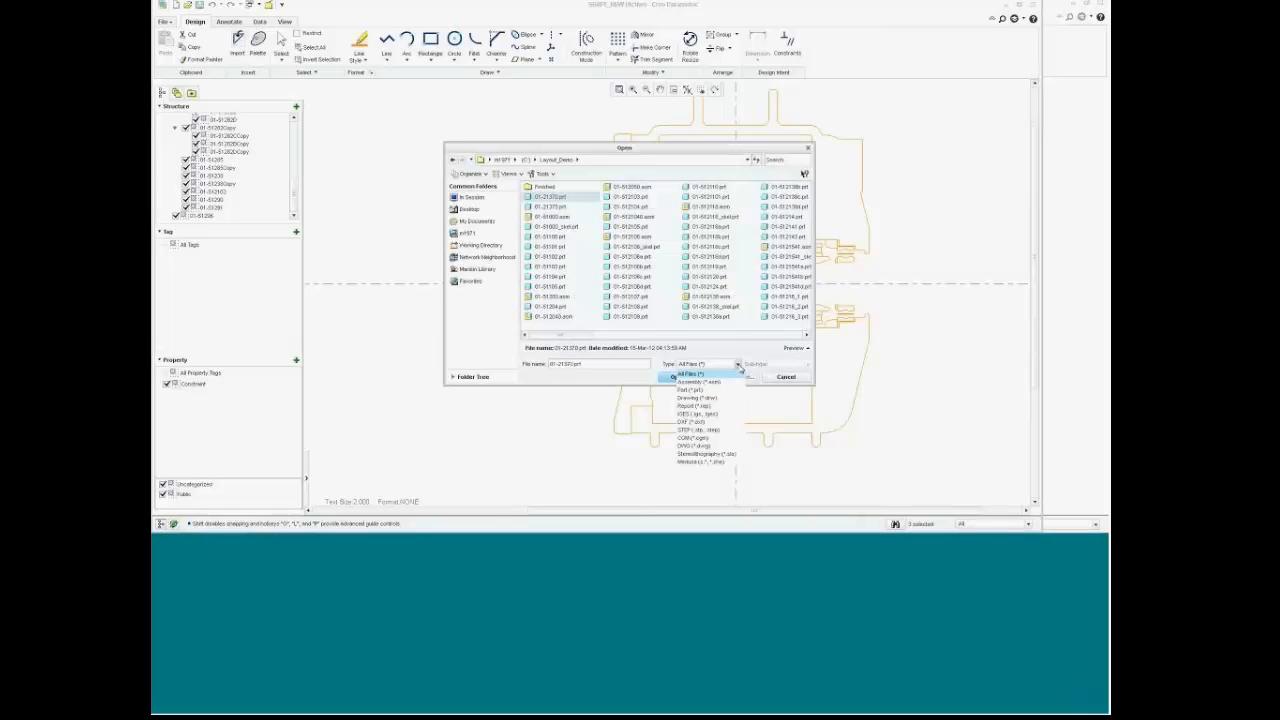
click(704, 424)
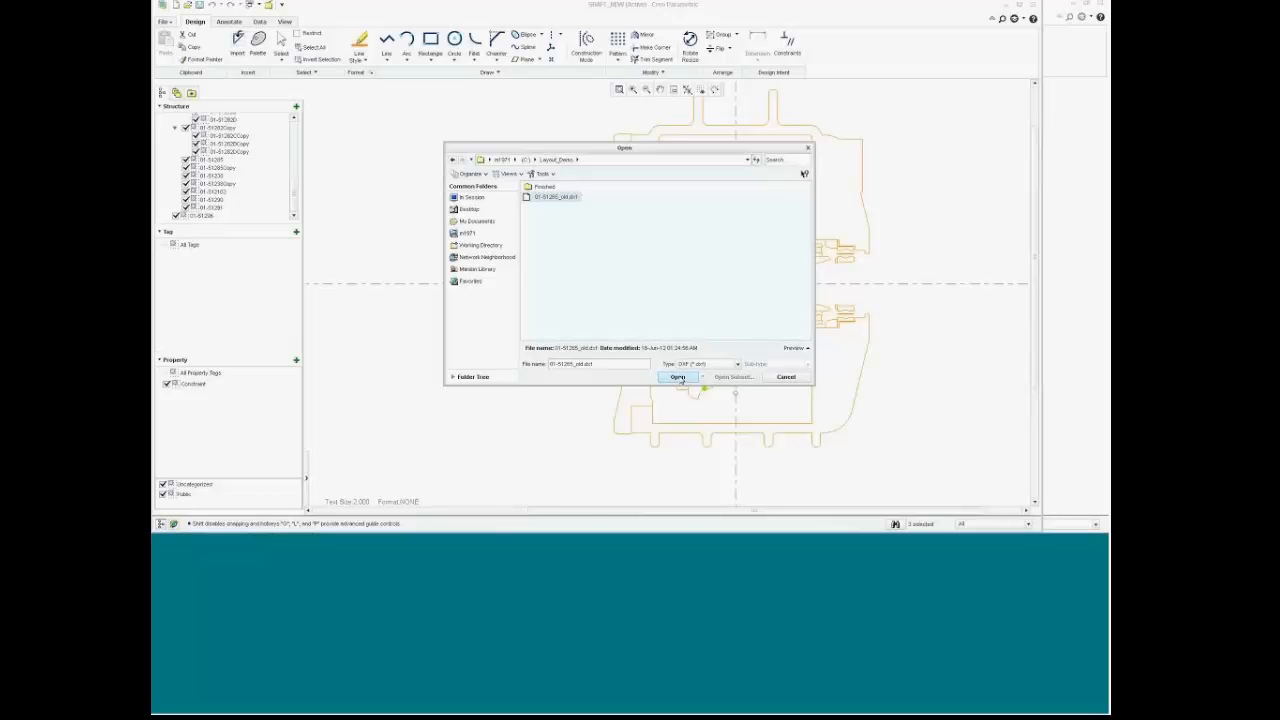
click(678, 377)
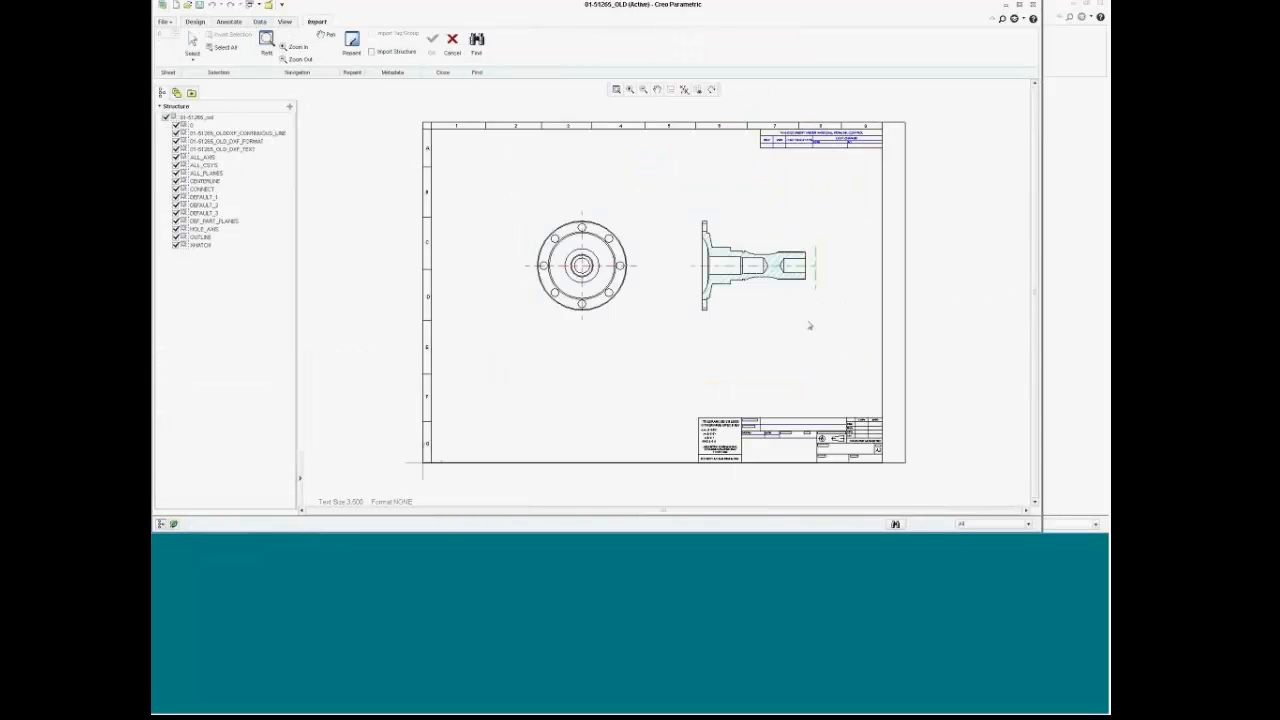
Step: Box the hatched shaft side view in the DXF and import it with its layer structure
scroll(762, 293, up, 2)
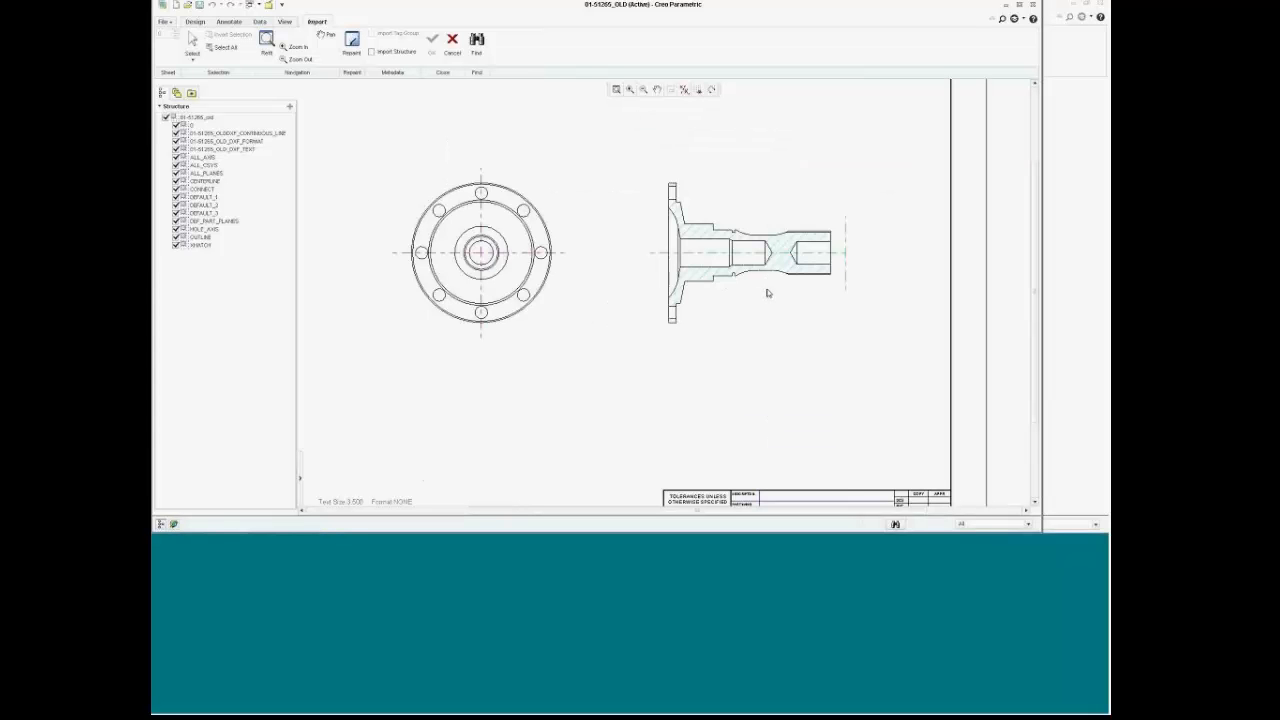
drag(611, 151, 866, 331)
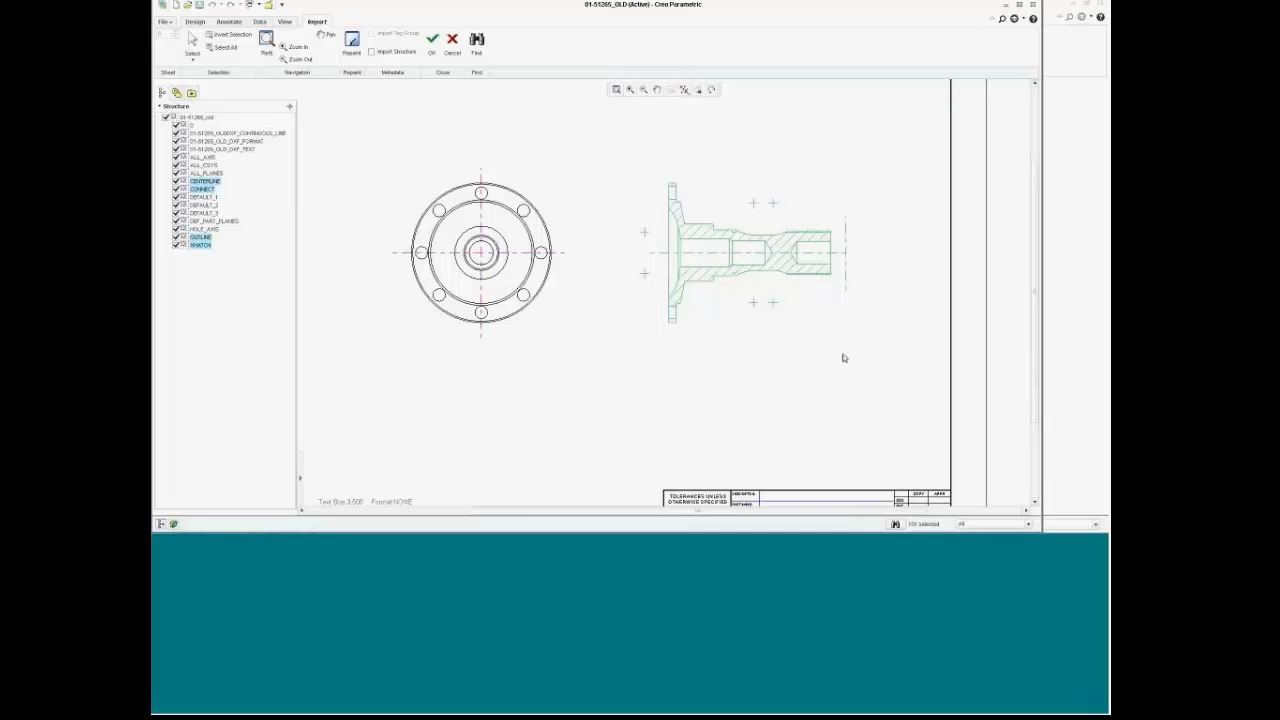
click(373, 52)
click(432, 40)
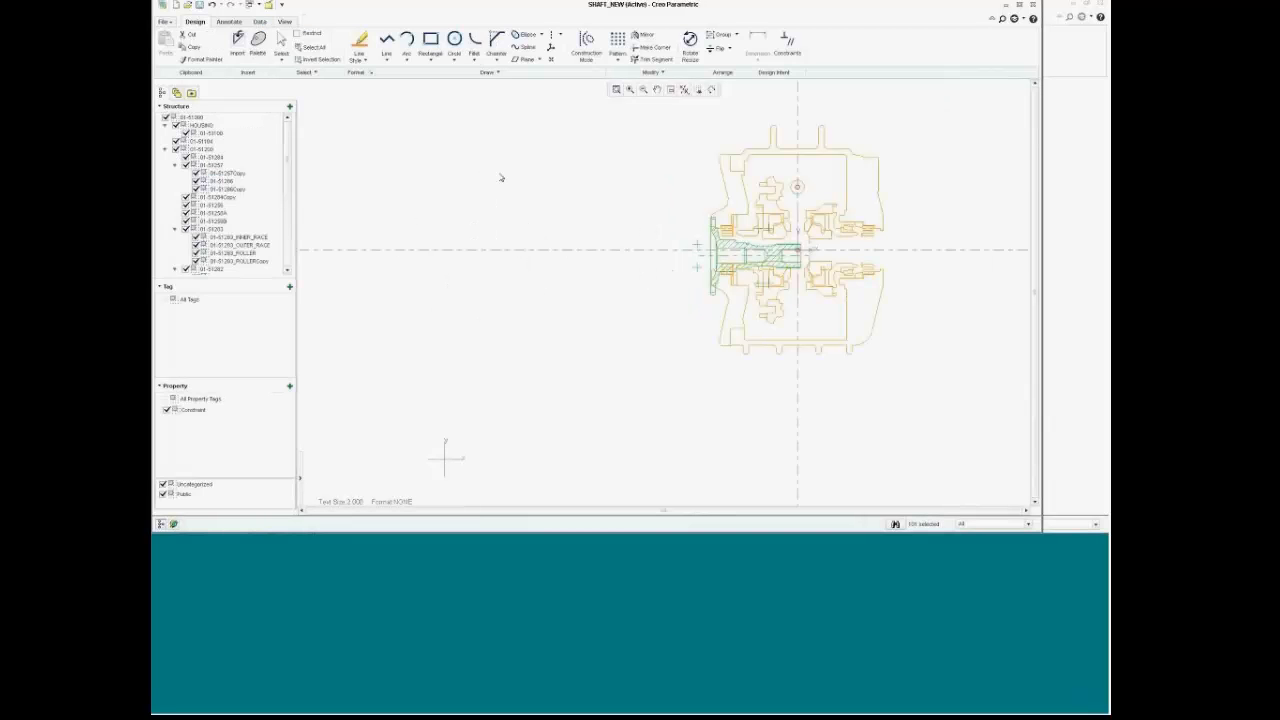
Step: Nudge the imported shaft into position over the transmission layout and scroll the Structure tree
scroll(937, 205, up, 2)
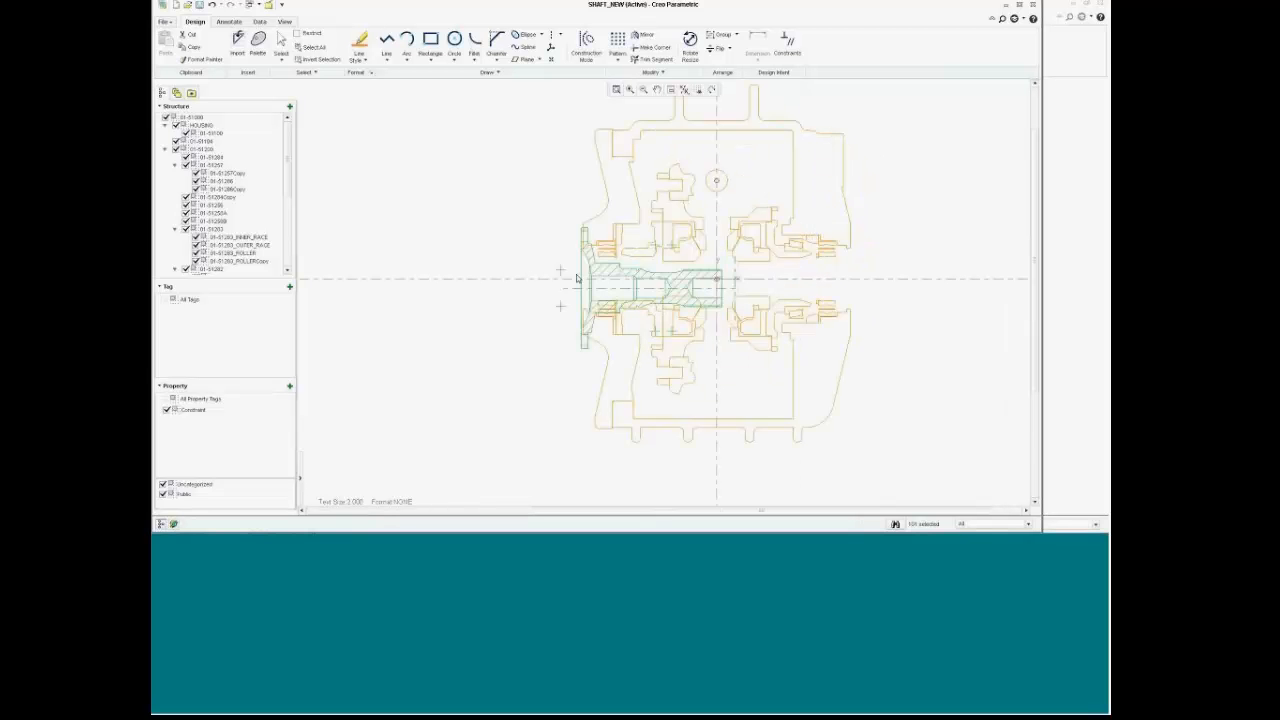
drag(579, 270, 562, 263)
scroll(546, 347, down, 2)
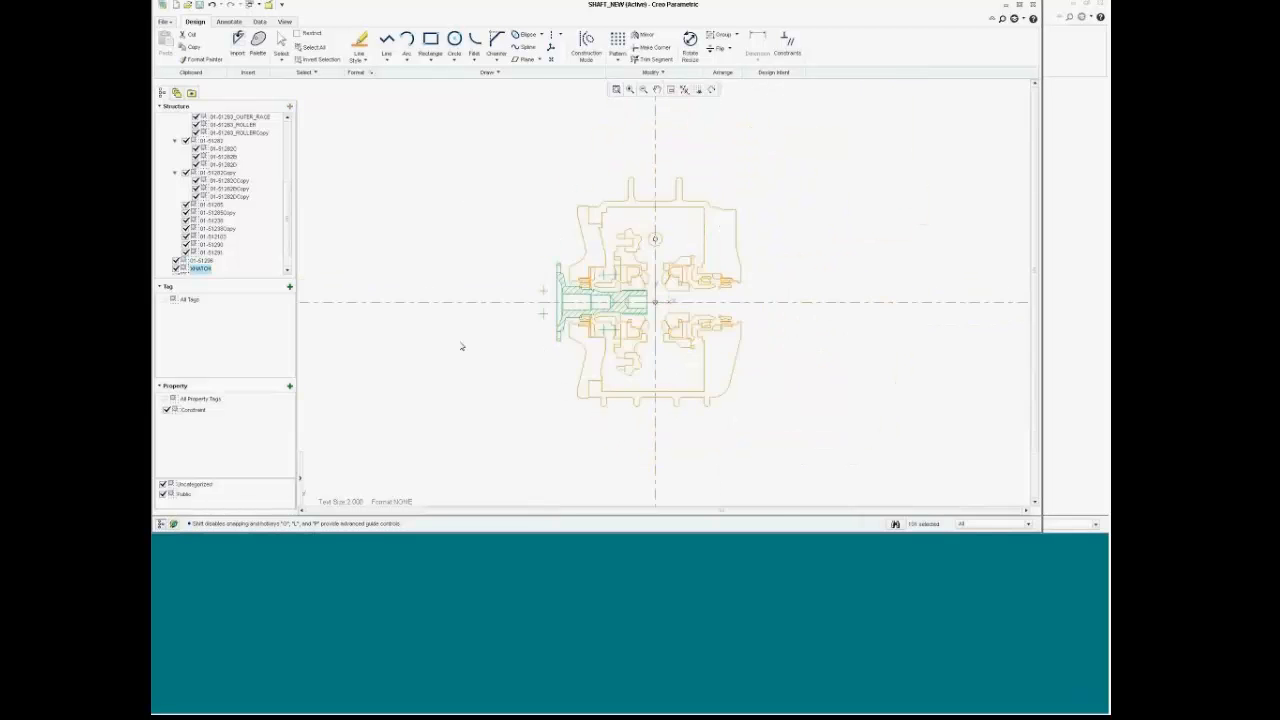
drag(288, 238, 289, 292)
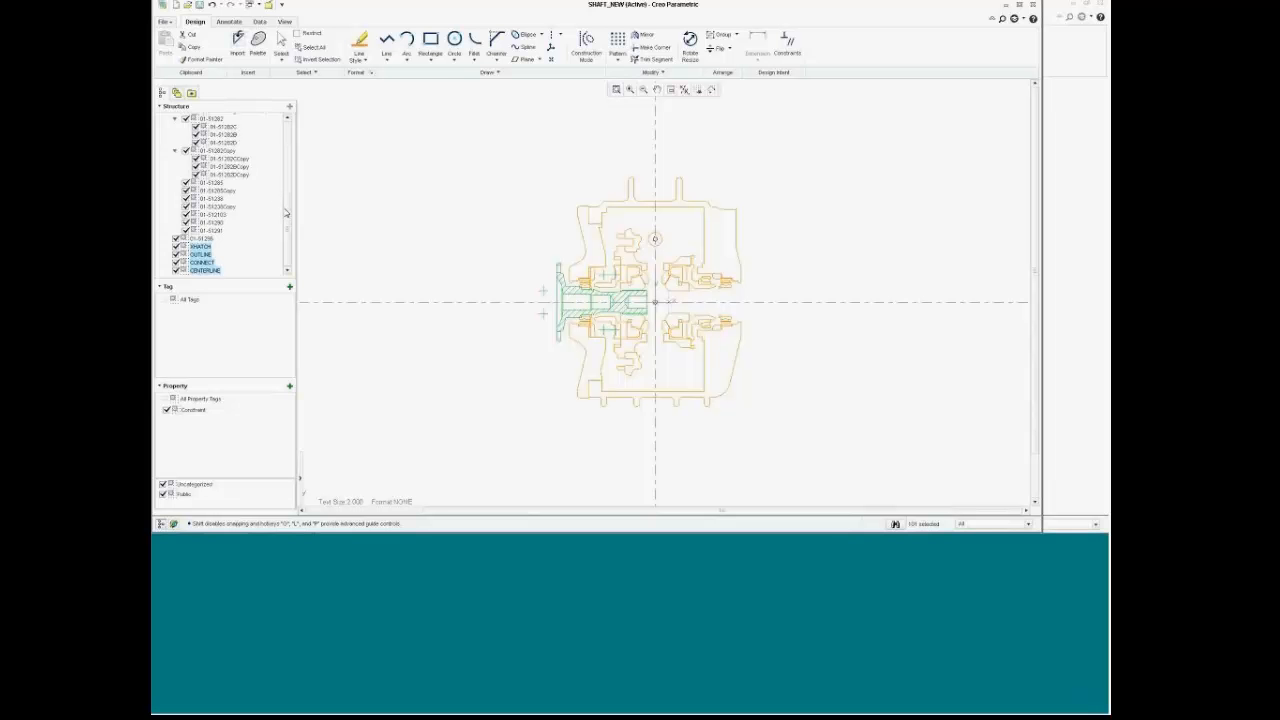
drag(286, 213, 288, 137)
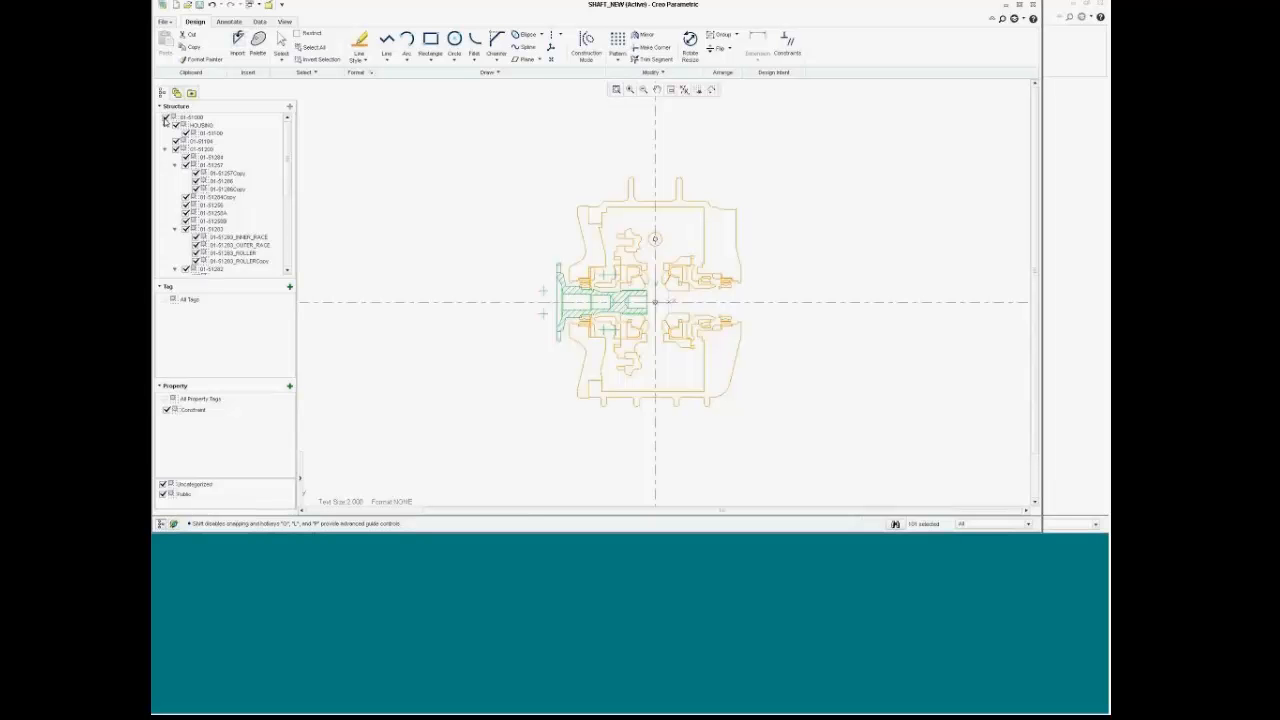
Step: Hide the 01-51000 layout and show the XHATCH and CONNECT layers
click(165, 118)
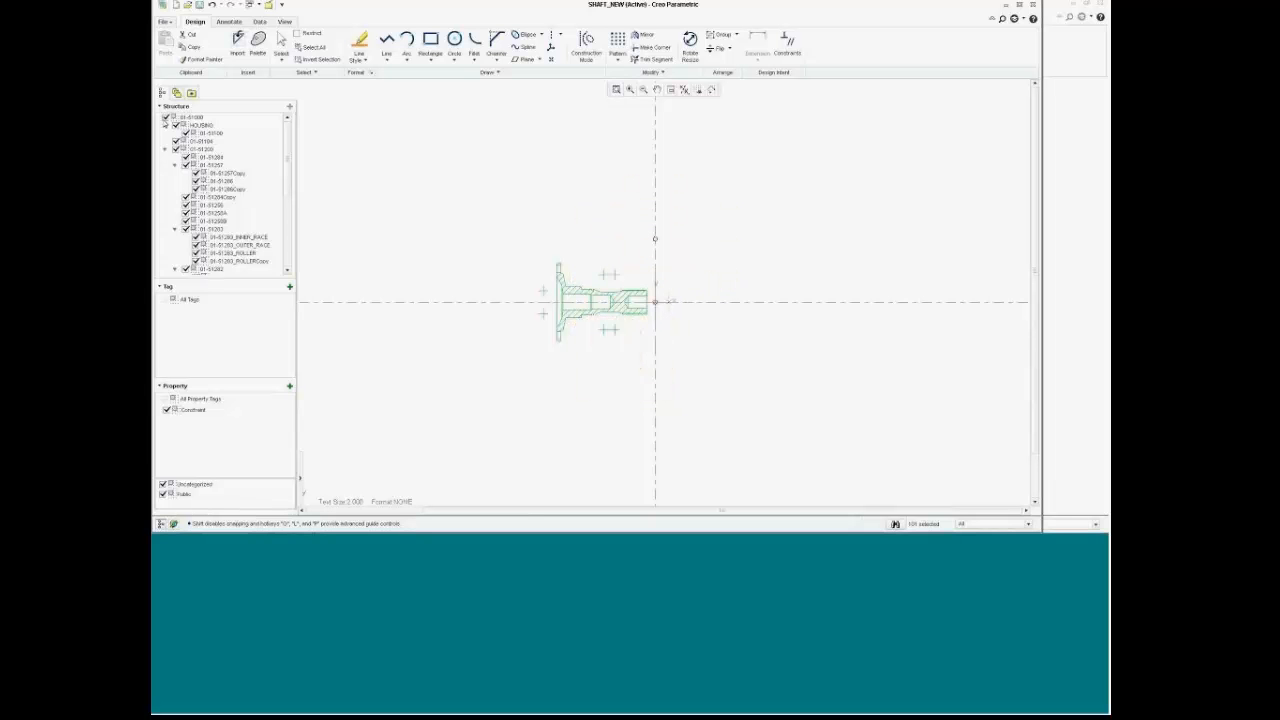
drag(286, 156, 287, 231)
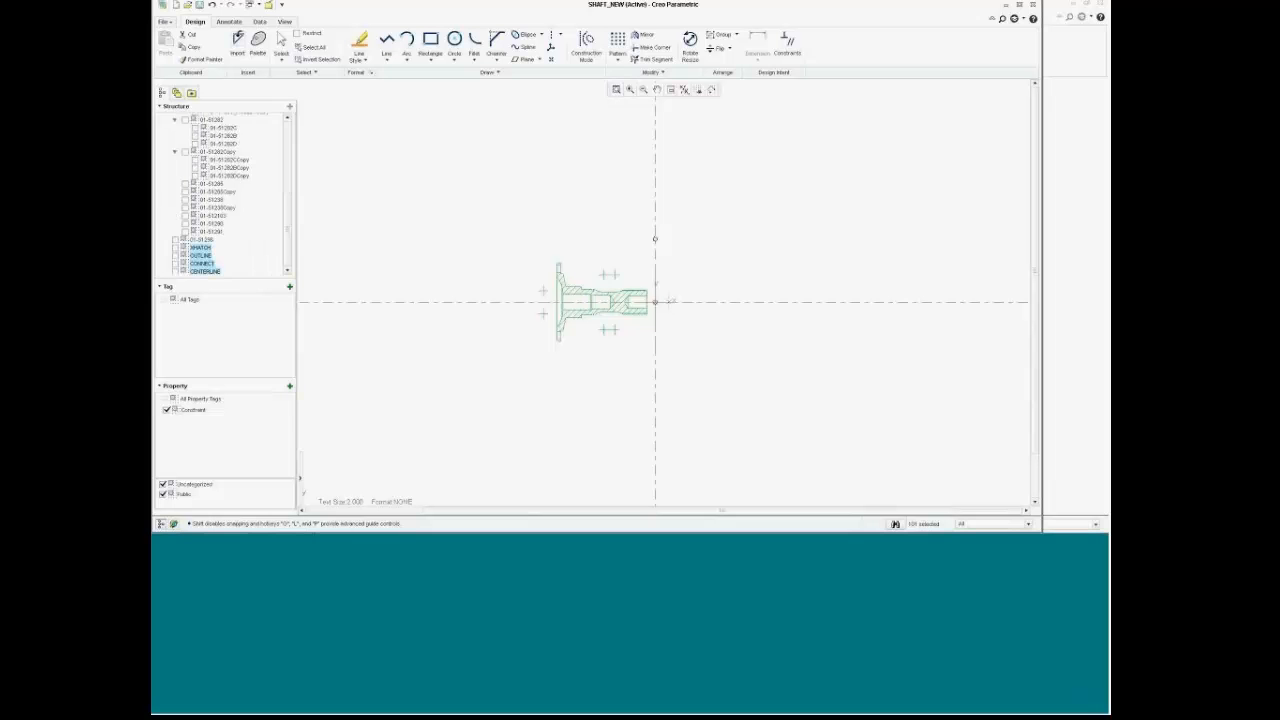
click(176, 247)
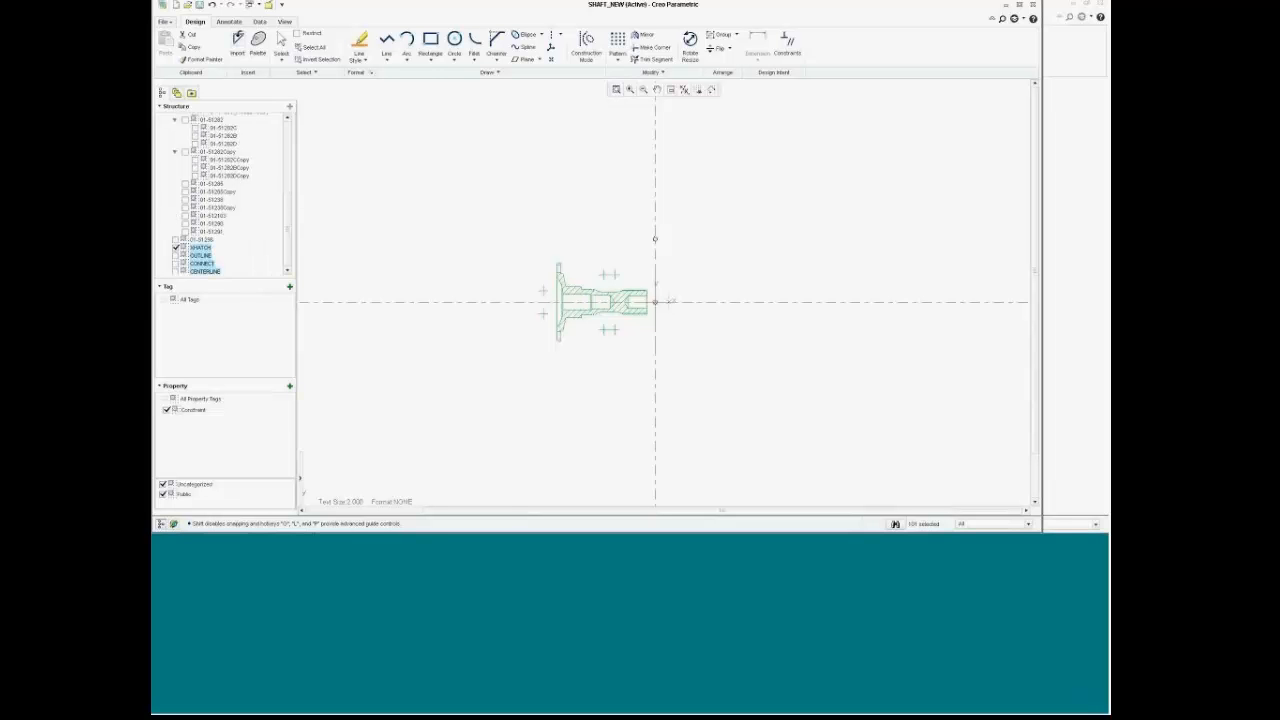
click(176, 263)
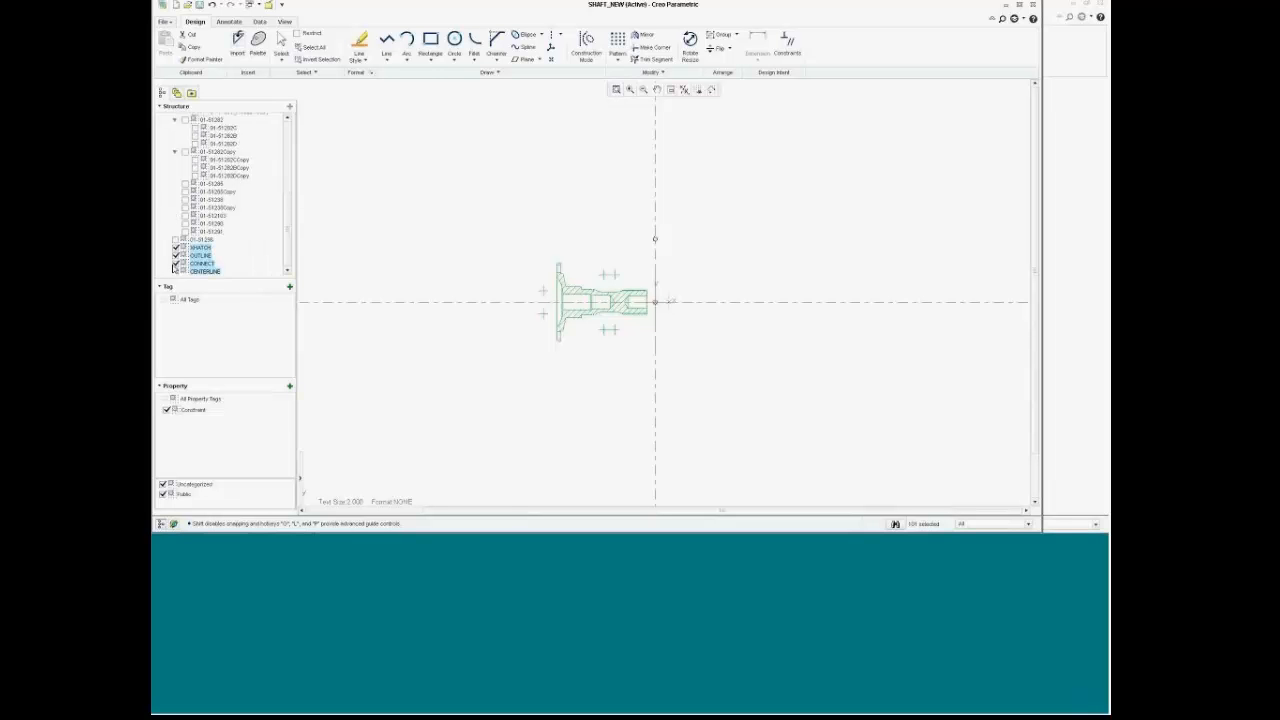
click(506, 330)
scroll(571, 337, up, 3)
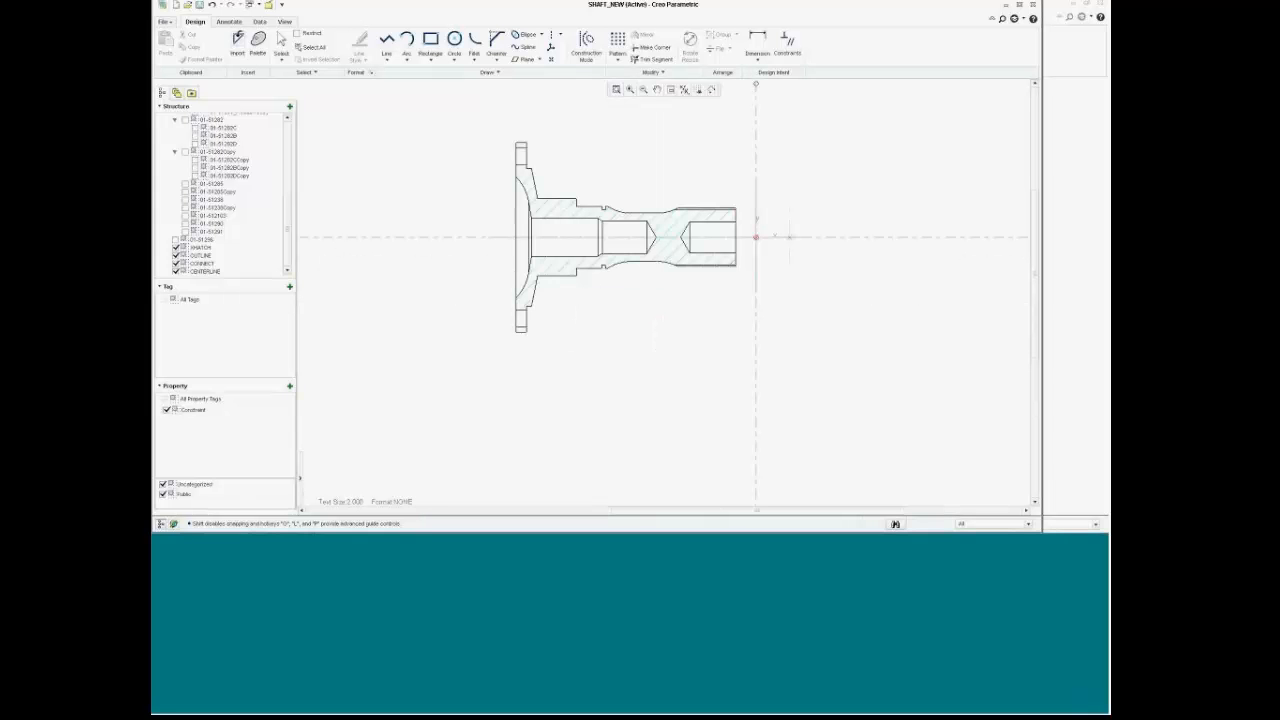
Step: Delete the XHATCH layer and its hatch lines from the shaft section
click(200, 248)
right_click(200, 248)
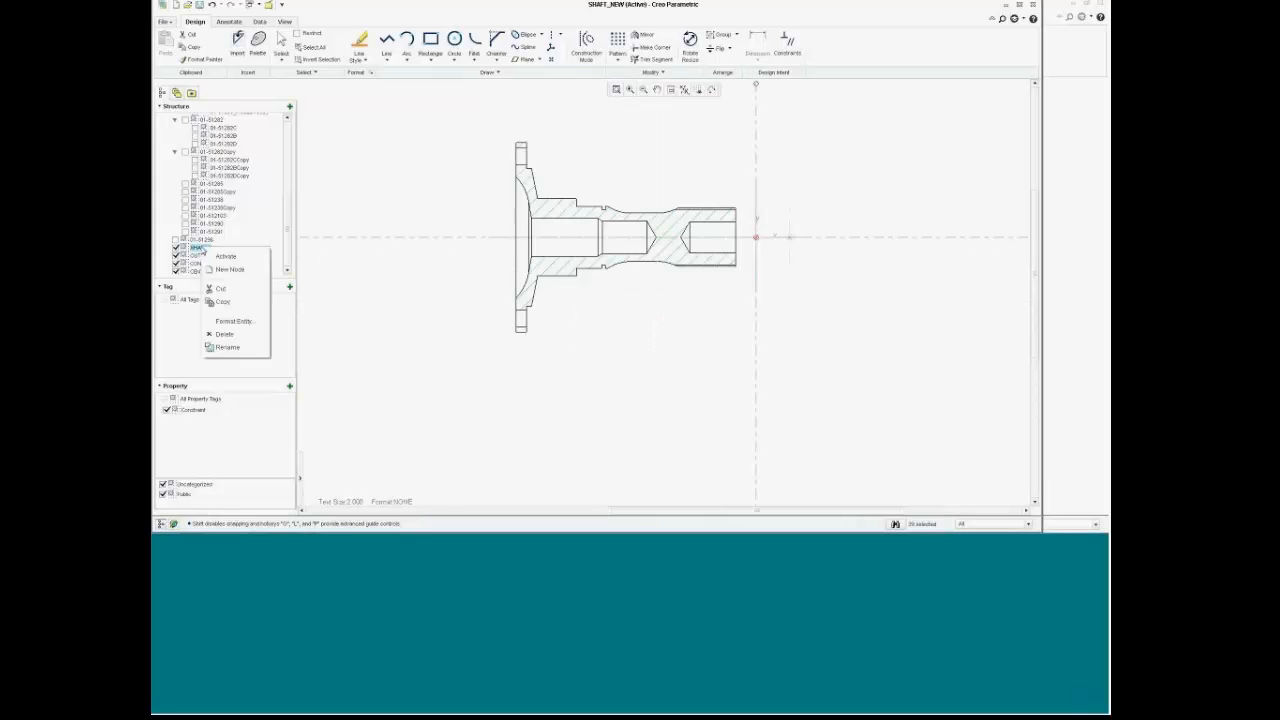
click(226, 334)
right_click(410, 300)
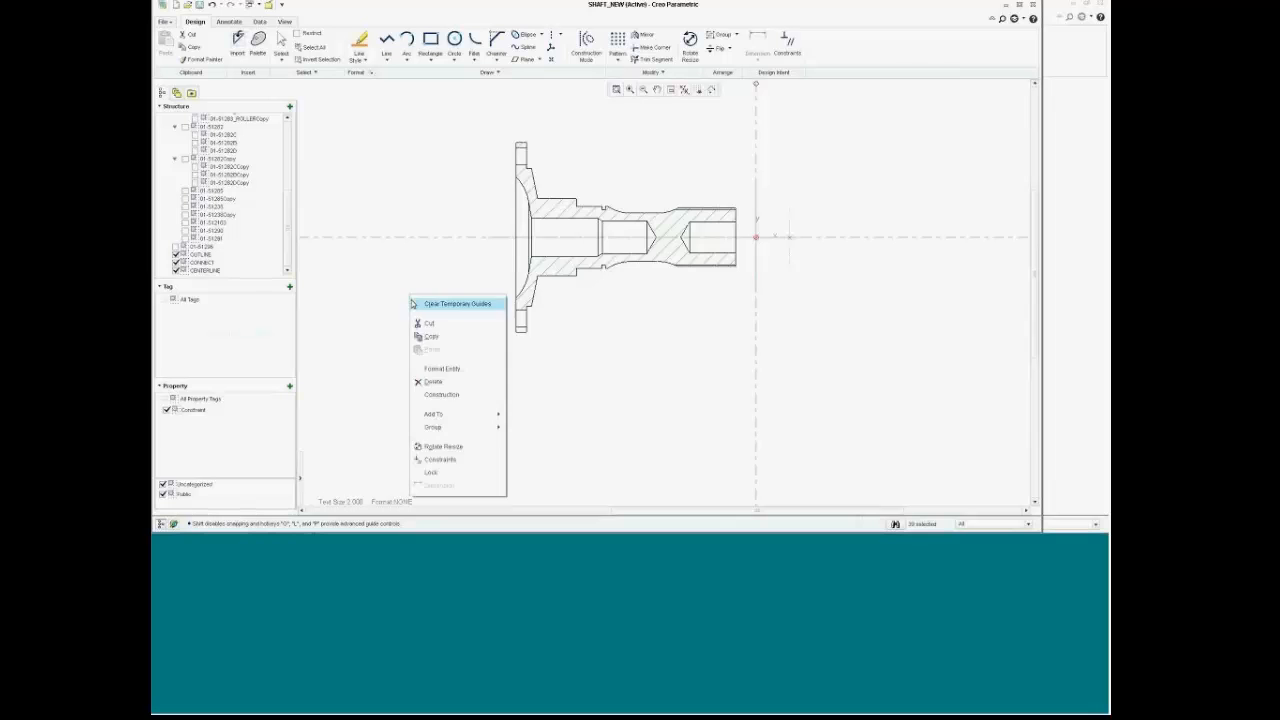
click(432, 382)
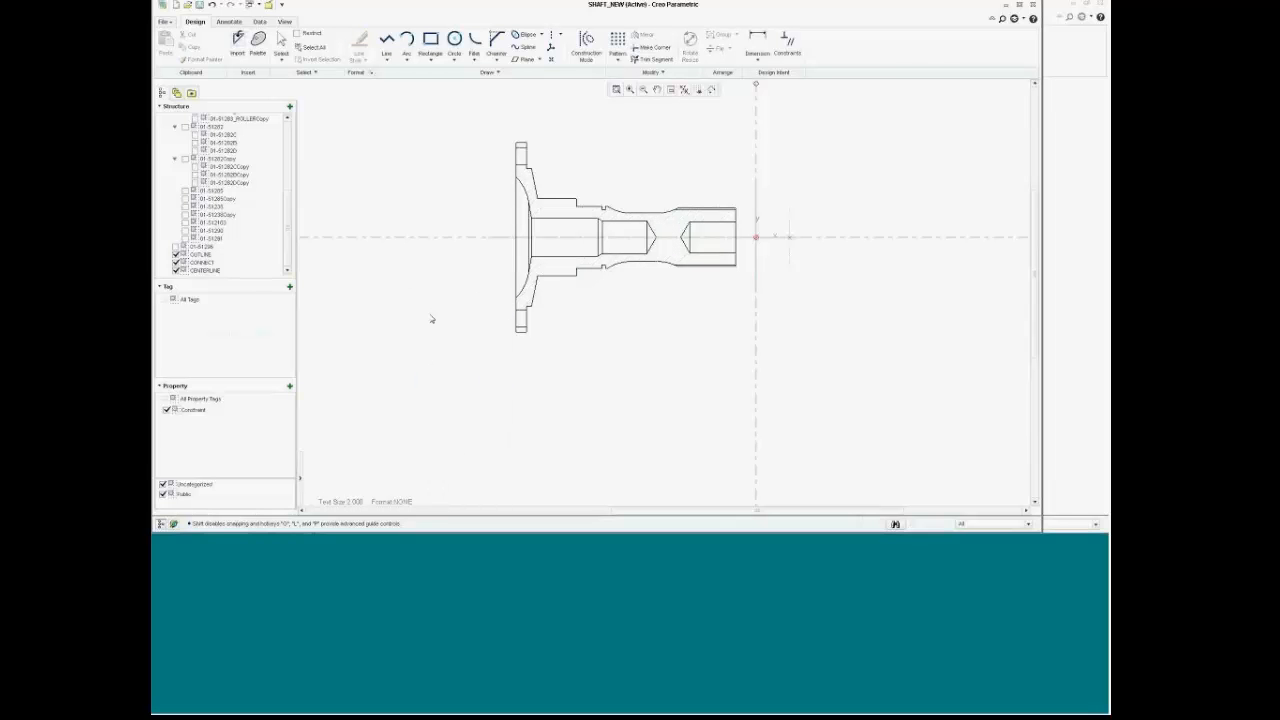
Step: Delete the CONNECT layer together with its connecting line entities
click(203, 262)
right_click(209, 263)
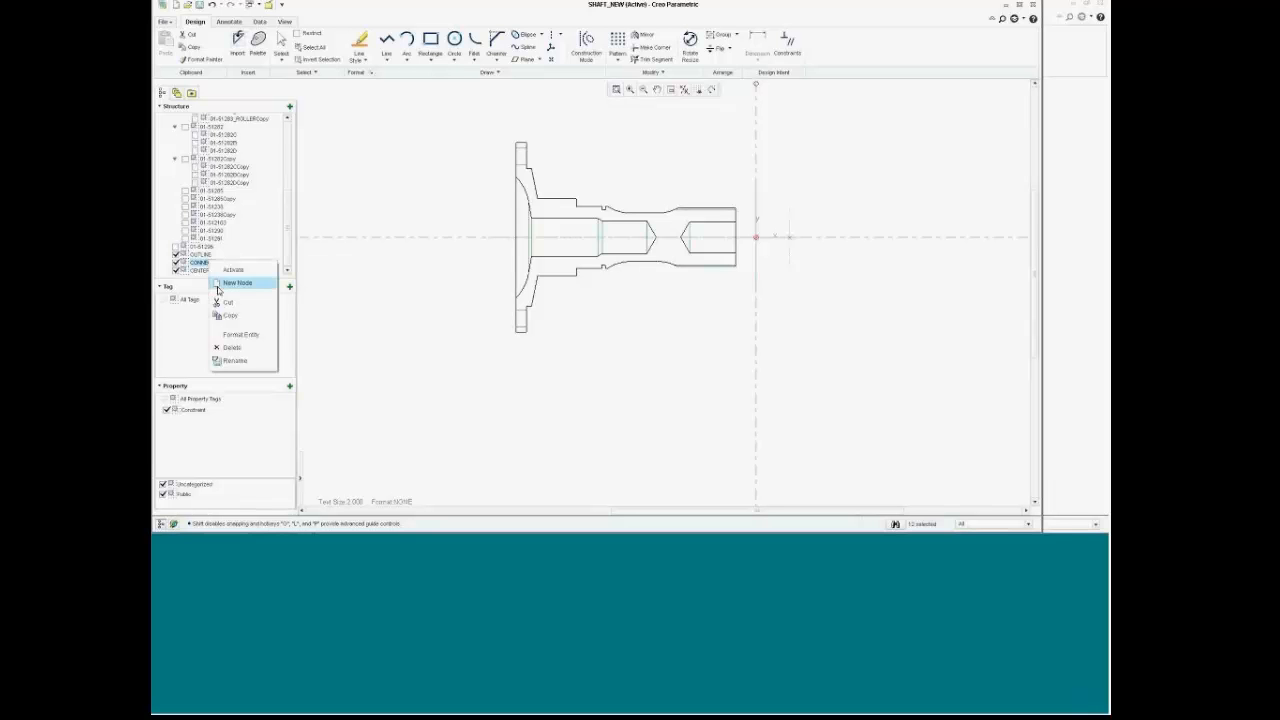
click(232, 348)
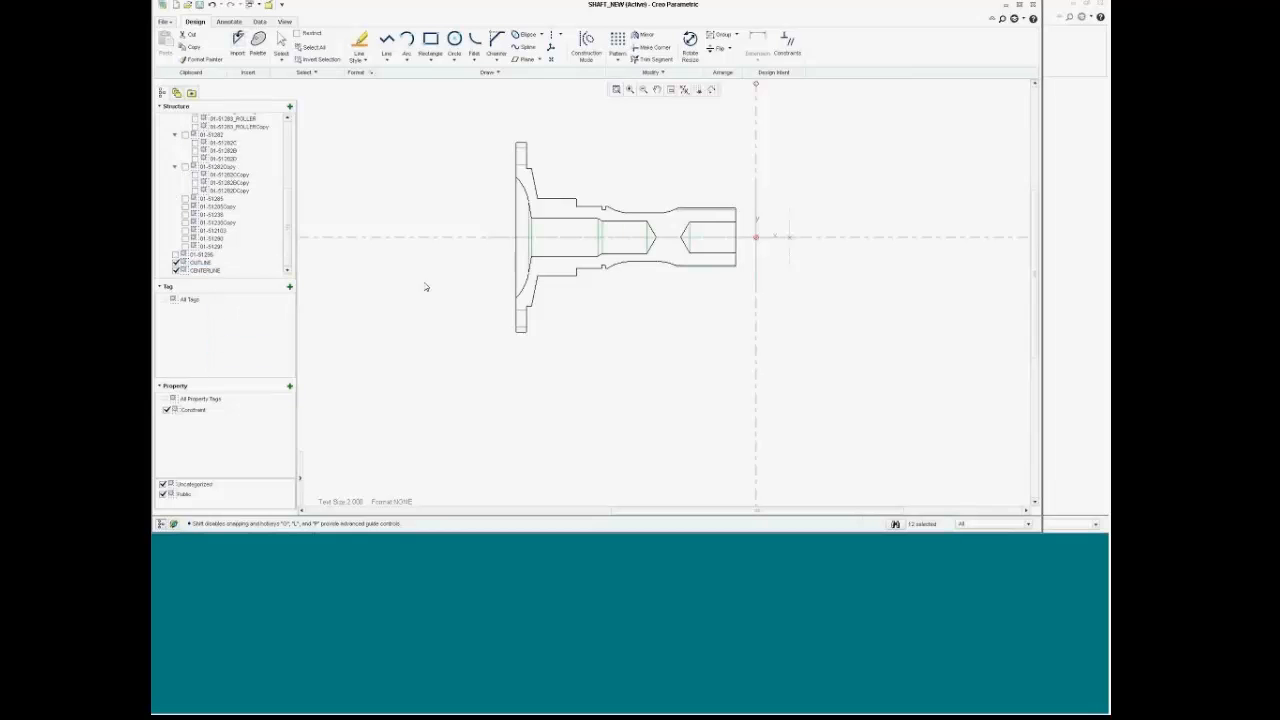
right_click(426, 287)
click(440, 369)
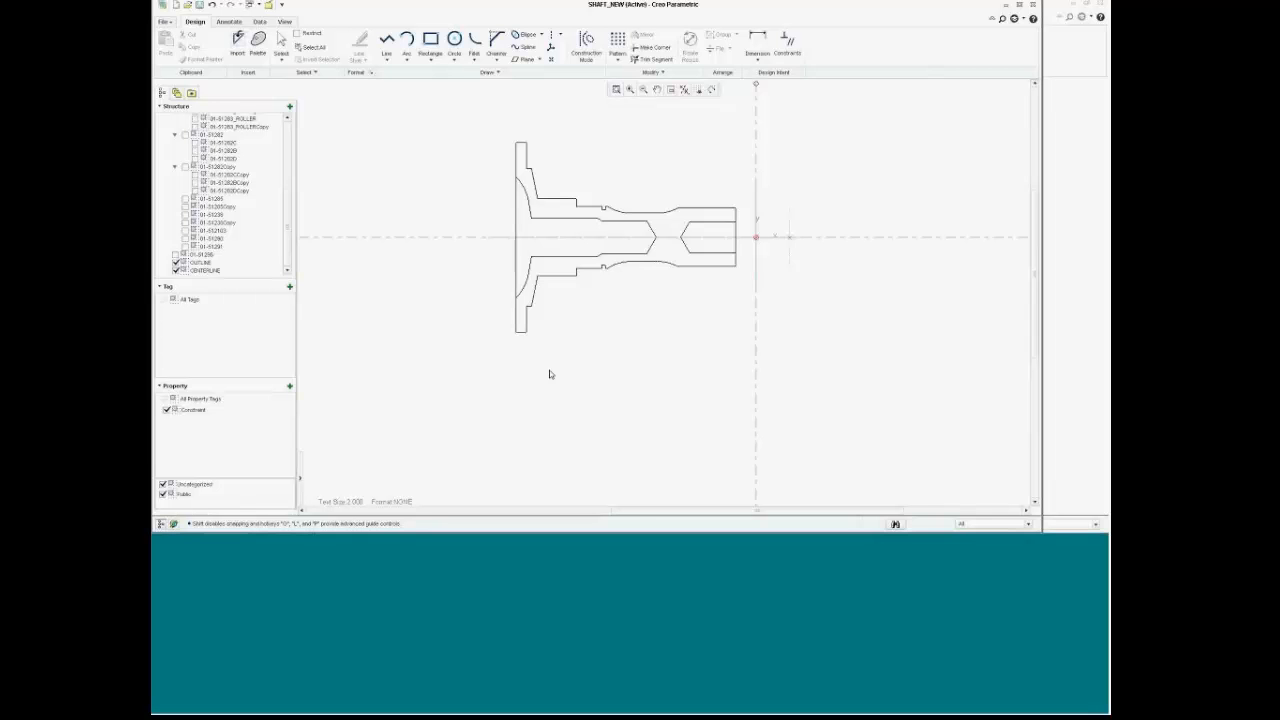
Step: Delete the lower half of the shaft sketch below the centreline
scroll(558, 234, up, 3)
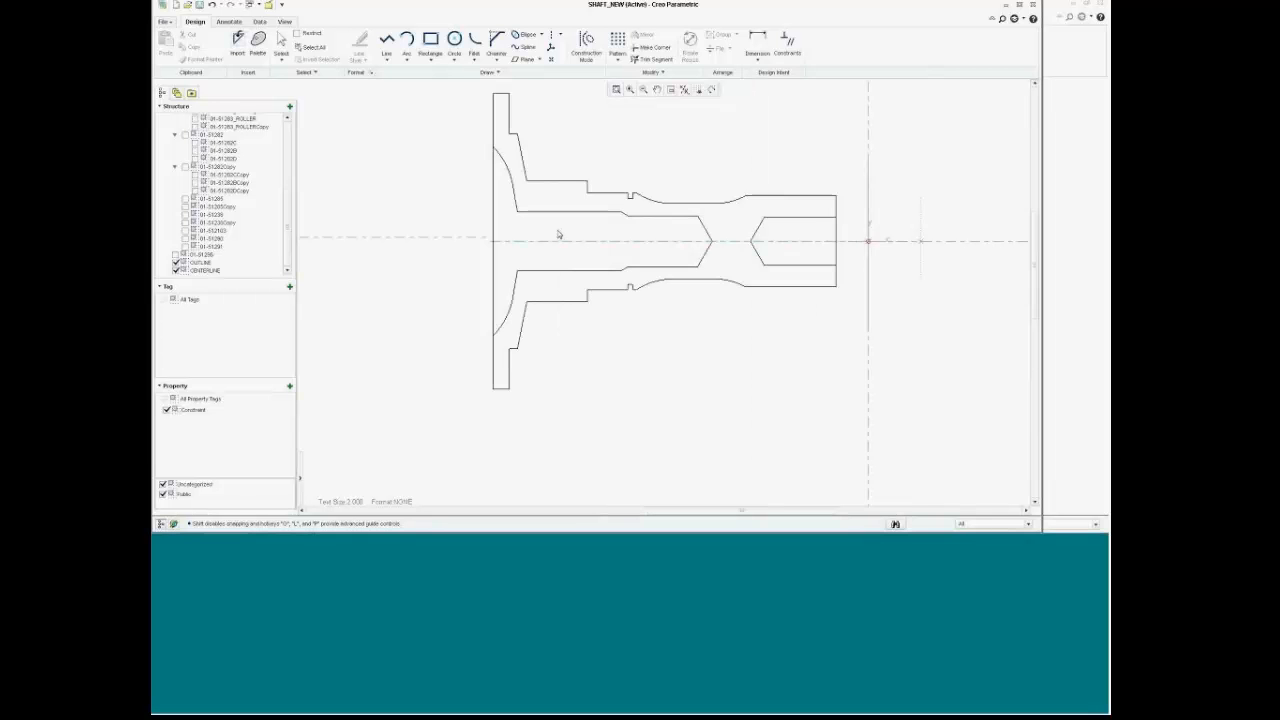
mouse_move(478, 232)
mouse_down()
mouse_move(641, 373)
mouse_move(858, 428)
mouse_up()
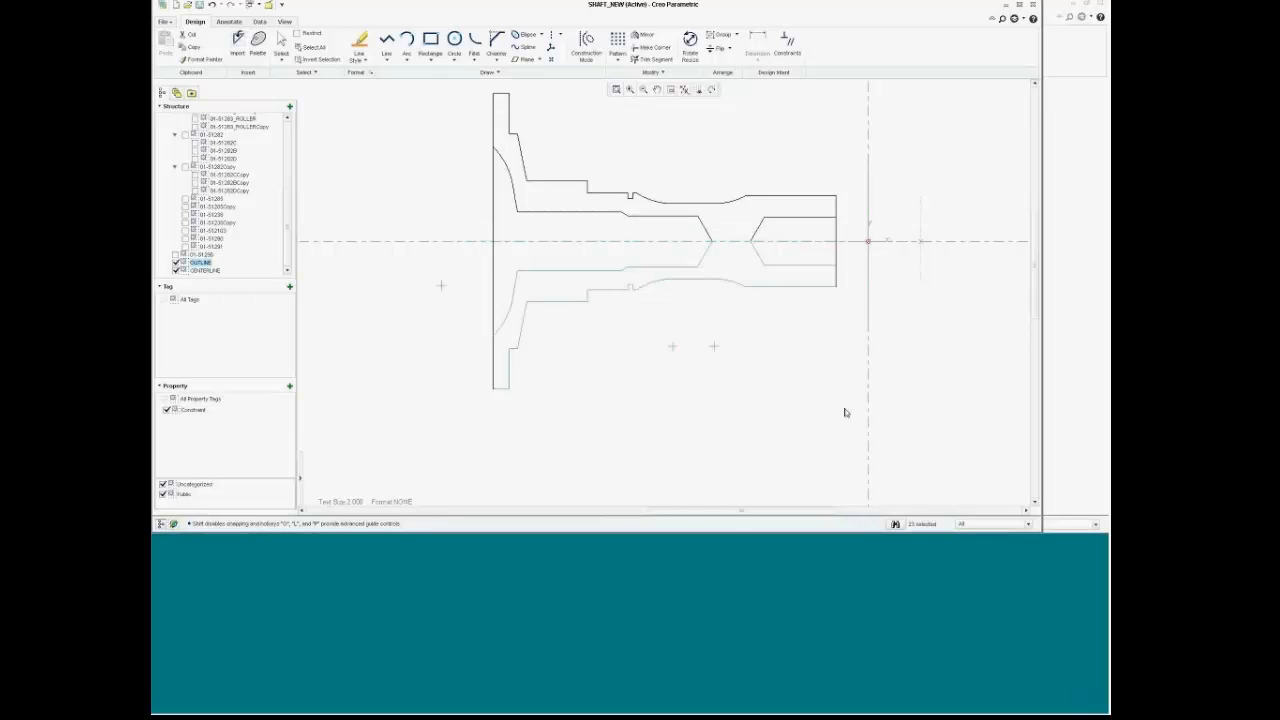
key(Delete)
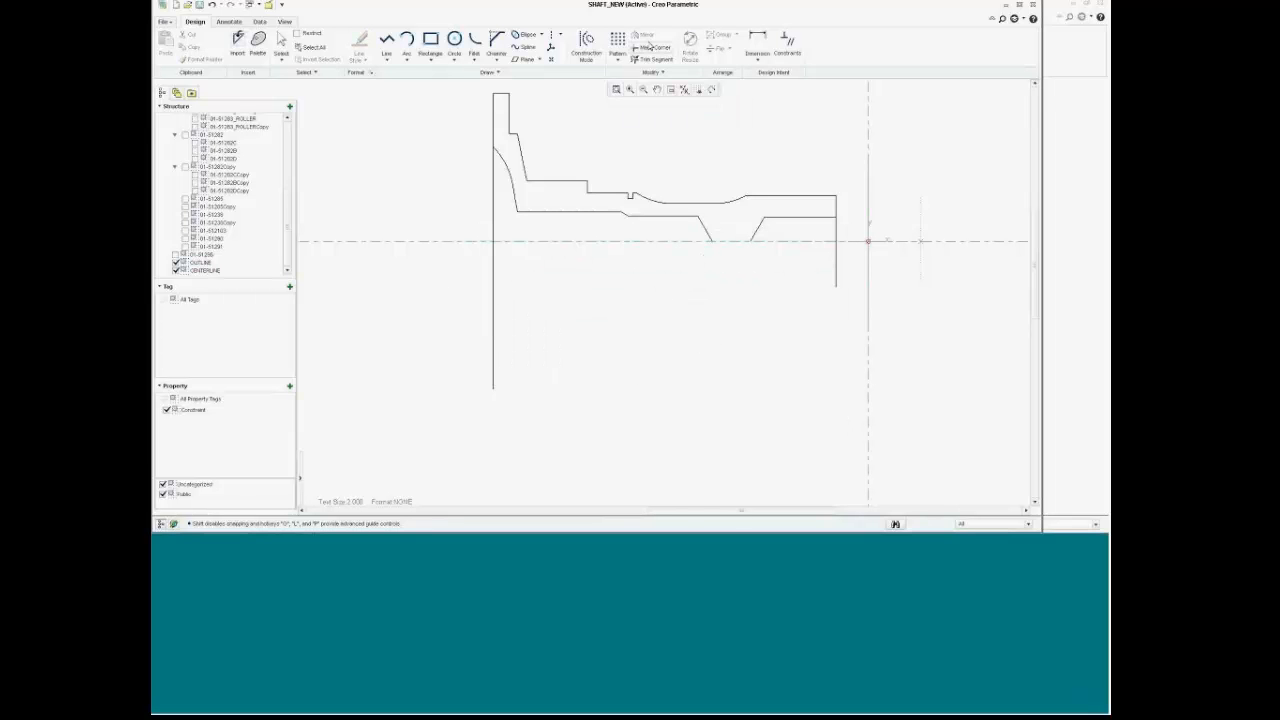
Step: Trim the left, arc, right and top edges into clean corners with Make Corner
click(652, 47)
click(492, 118)
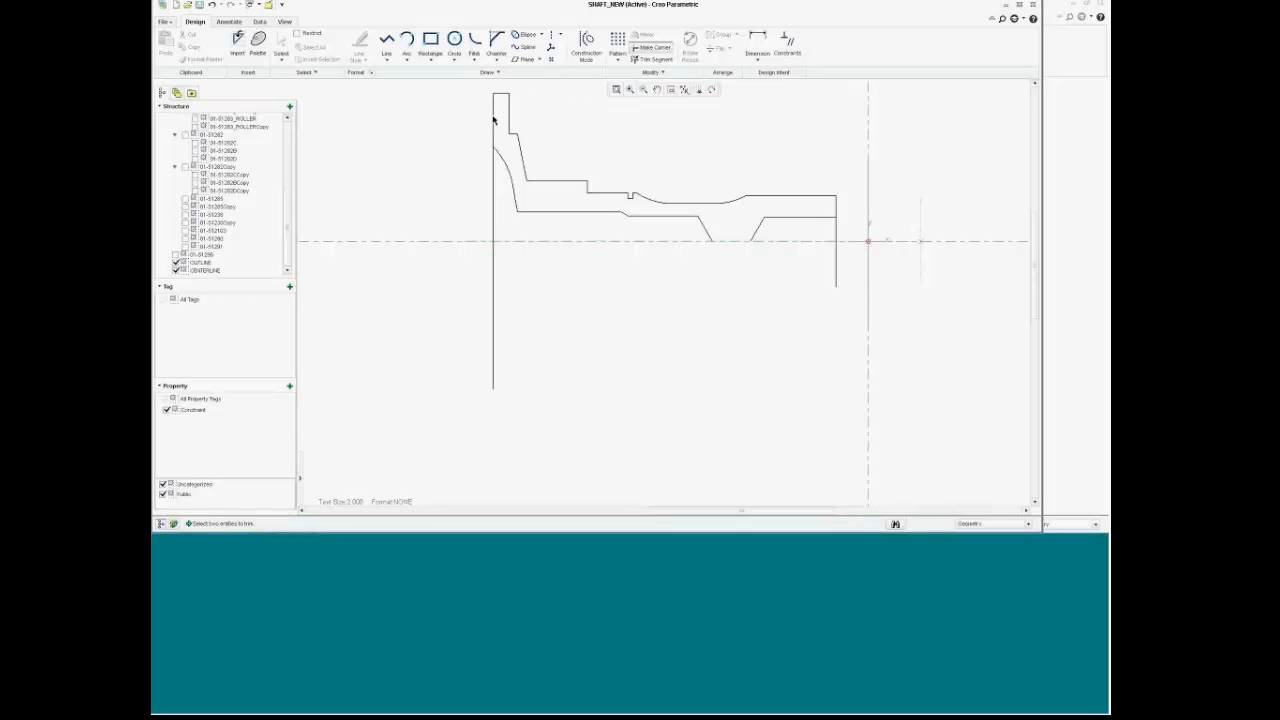
click(506, 163)
click(836, 207)
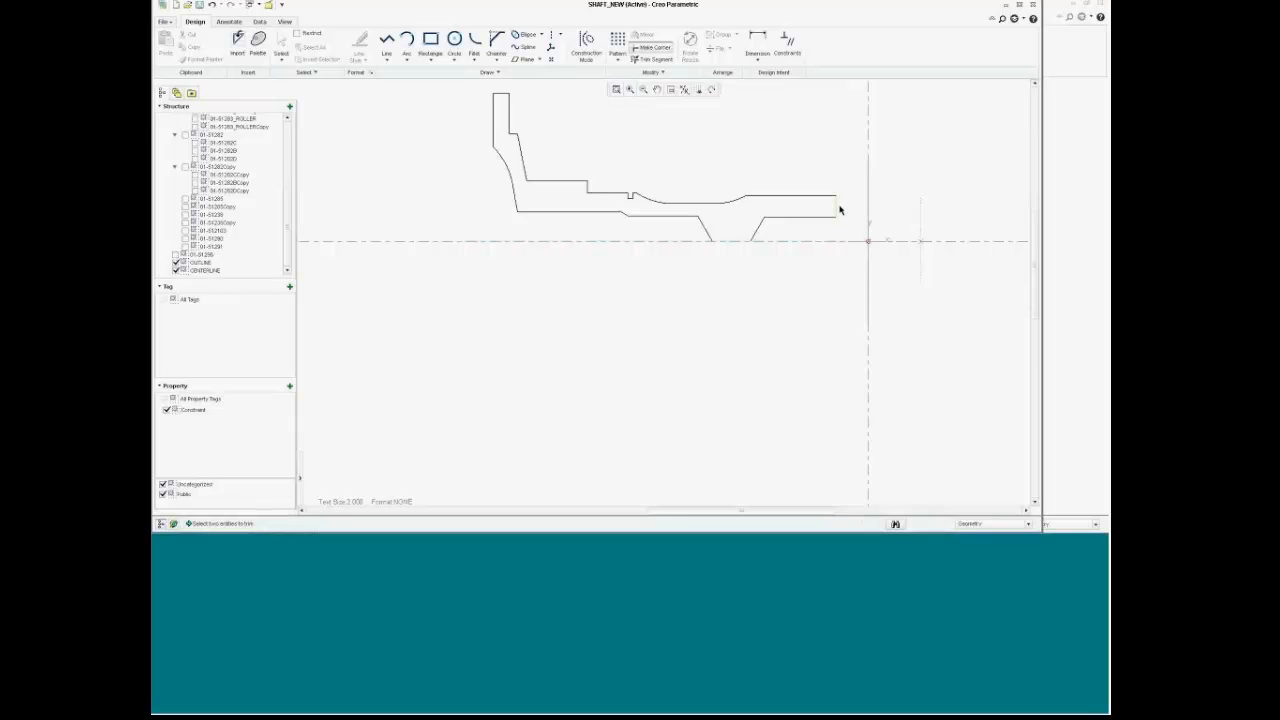
scroll(840, 208, up, 2)
scroll(842, 167, down, 3)
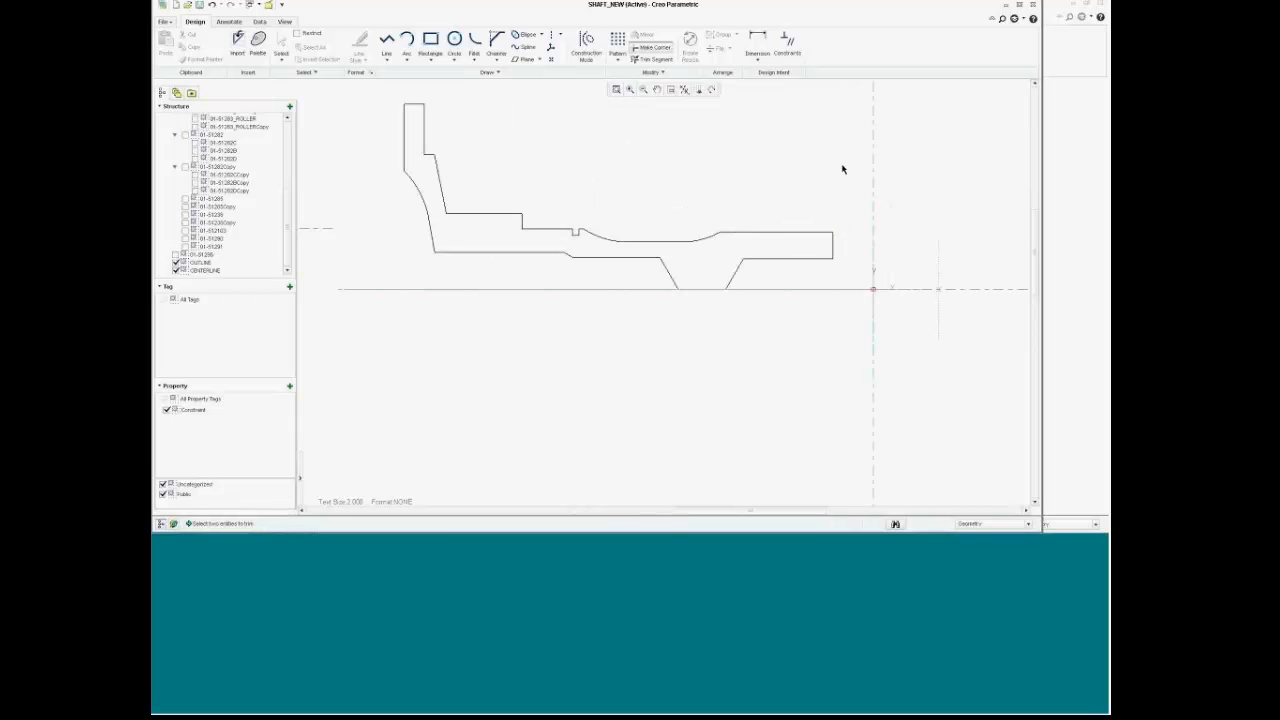
click(780, 234)
scroll(274, 225, up, 2)
scroll(280, 210, down, 2)
Step: Set OUTLINE as the active layer and change the short top edge line via its context menu
right_click(197, 262)
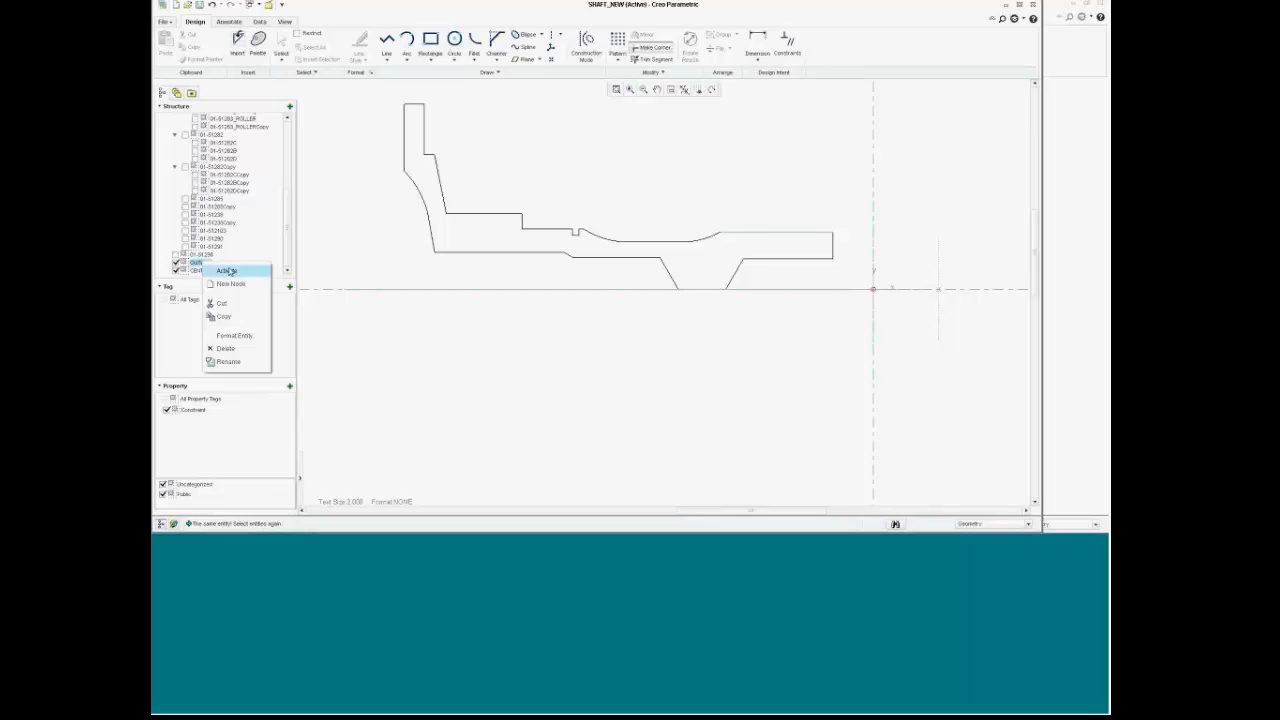
click(227, 270)
click(759, 231)
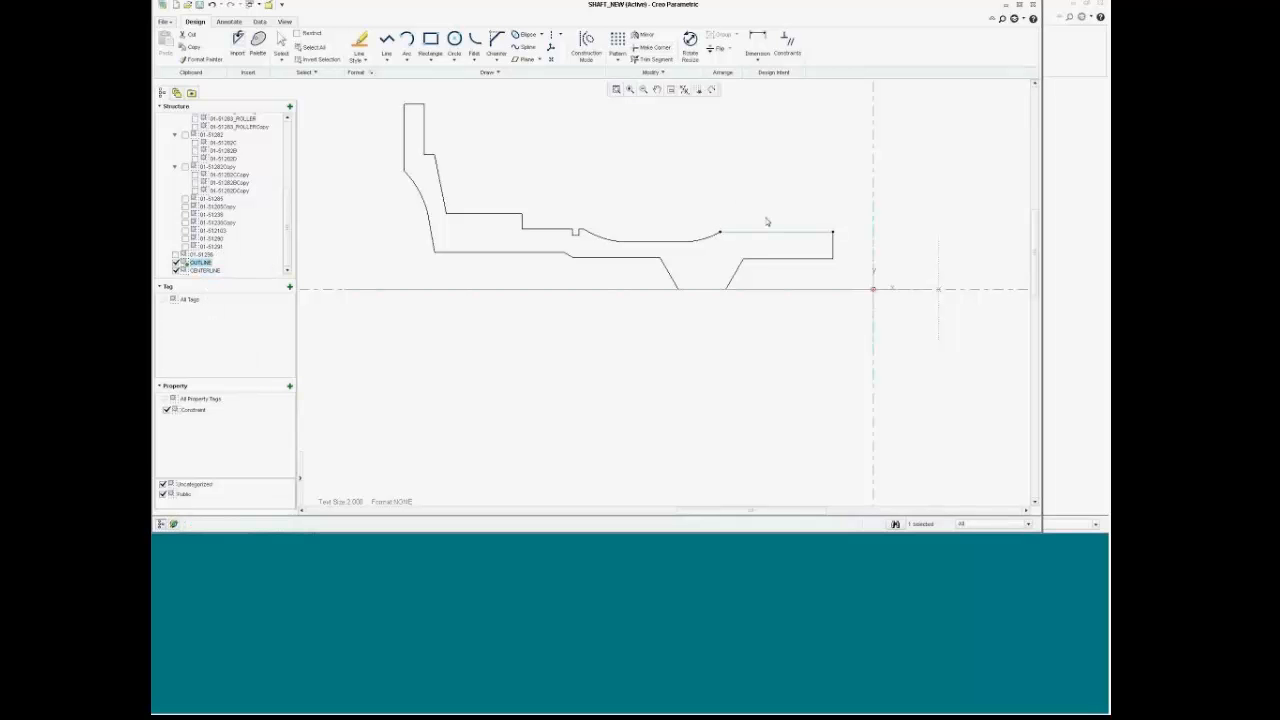
right_click(767, 215)
click(784, 237)
scroll(780, 234, down, 3)
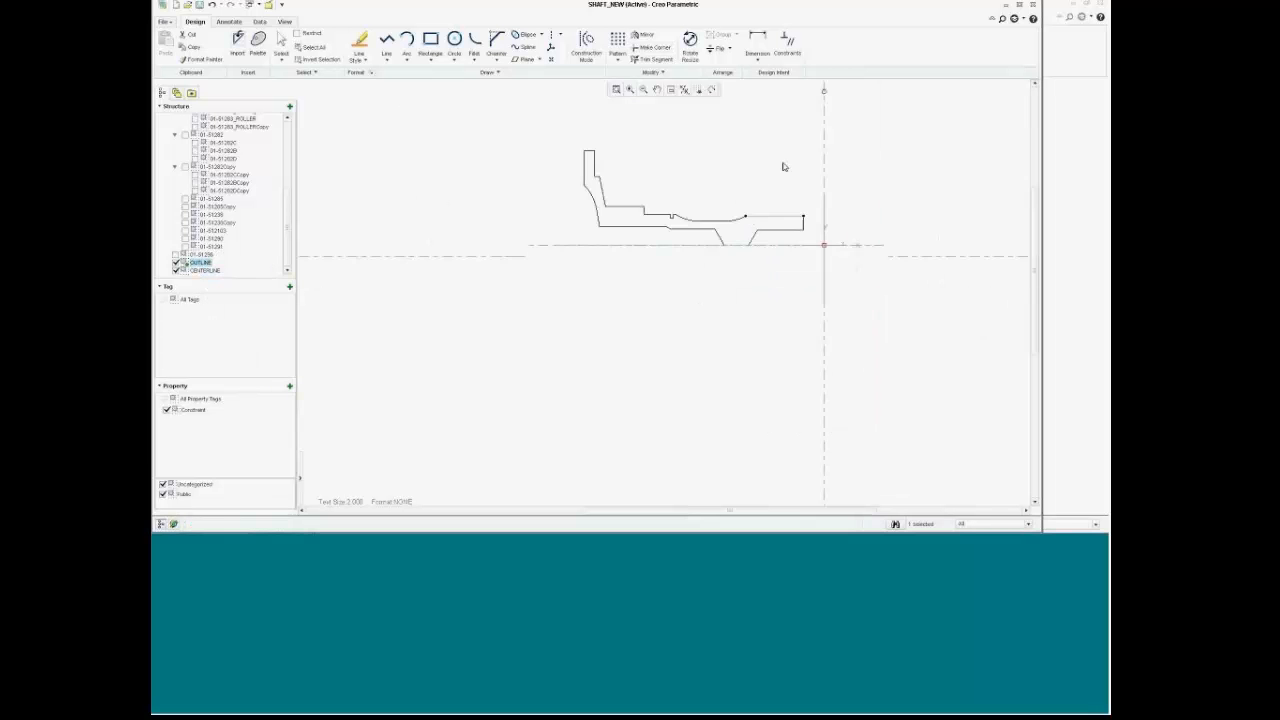
scroll(786, 151, up, 3)
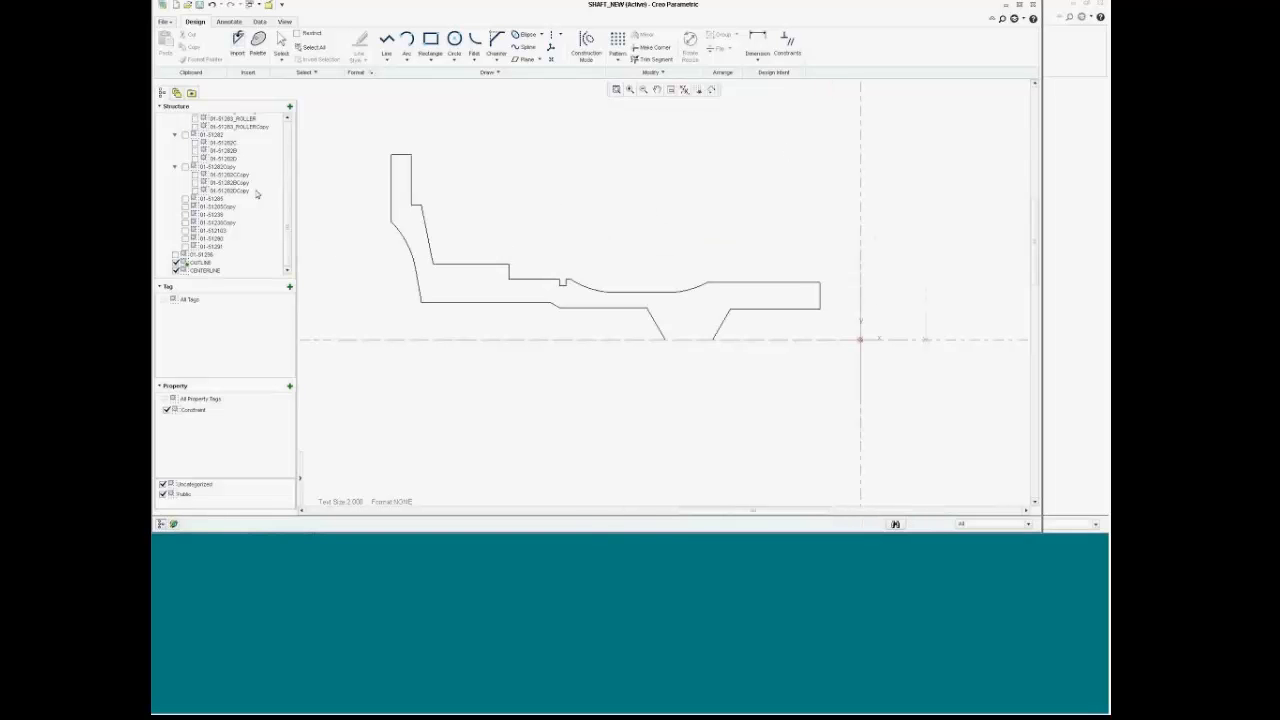
Step: Toggle the 01-51000 layout node off and on to show the transmission outlines again
drag(290, 208, 276, 131)
click(167, 118)
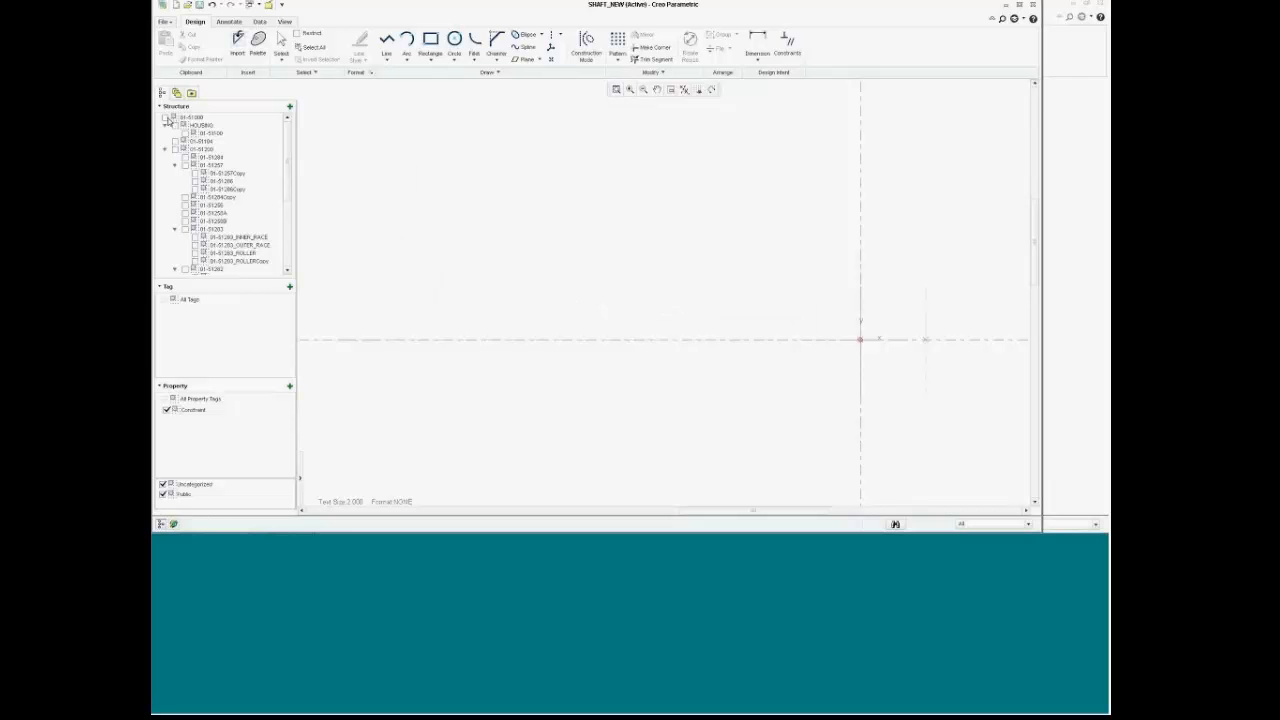
click(167, 118)
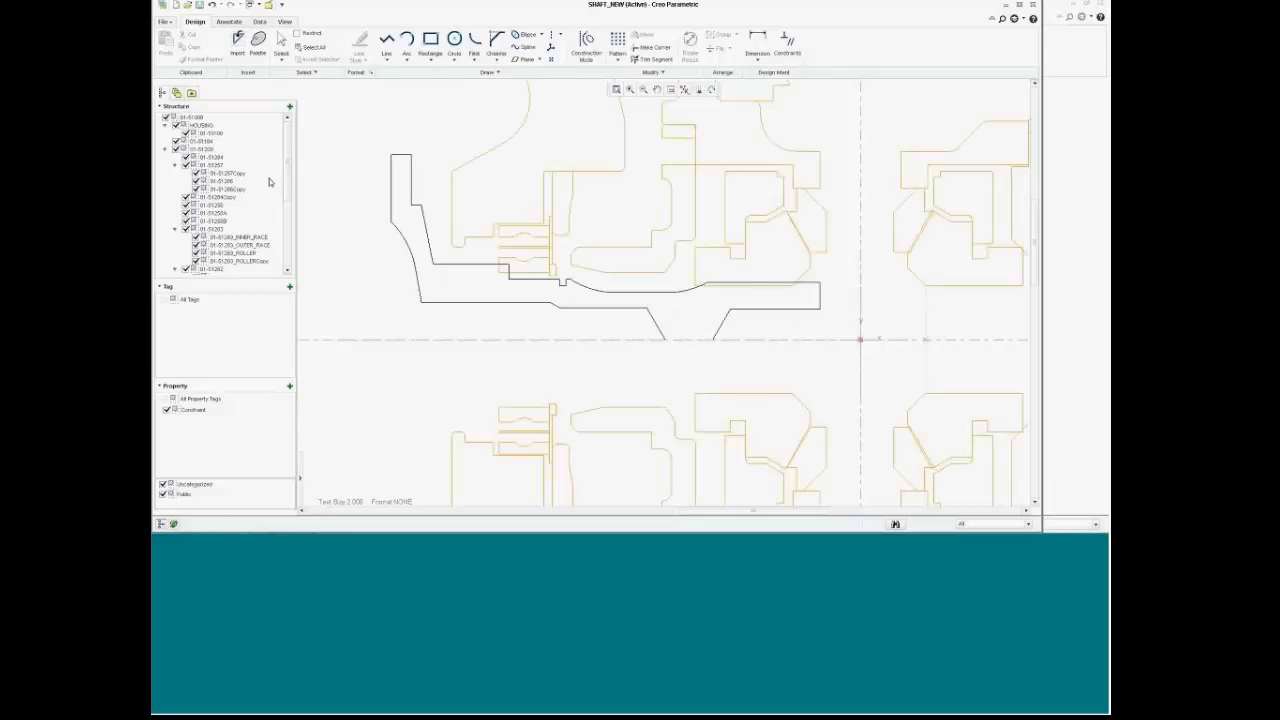
Step: Dimension the small step with a 2.97 horizontal distance and a vertical 2
scroll(288, 181, down, 3)
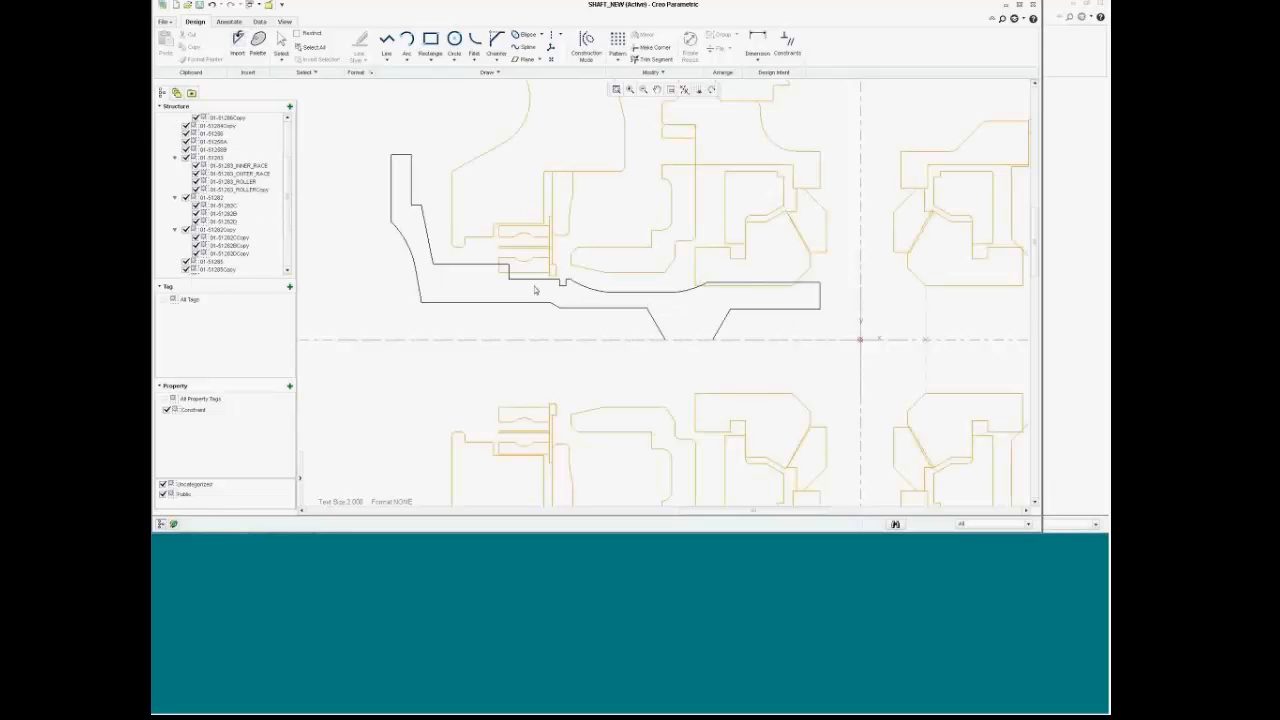
scroll(537, 289, up, 2)
scroll(530, 255, down, 2)
scroll(530, 255, up, 3)
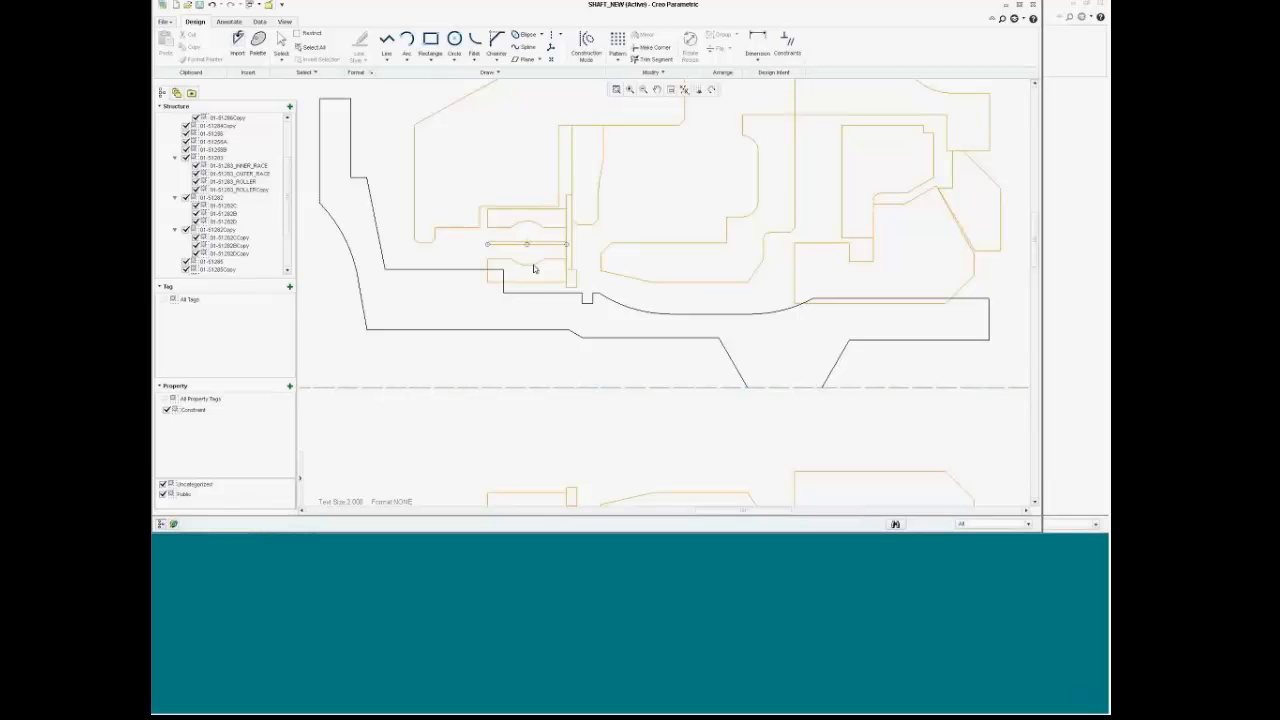
click(521, 293)
click(757, 42)
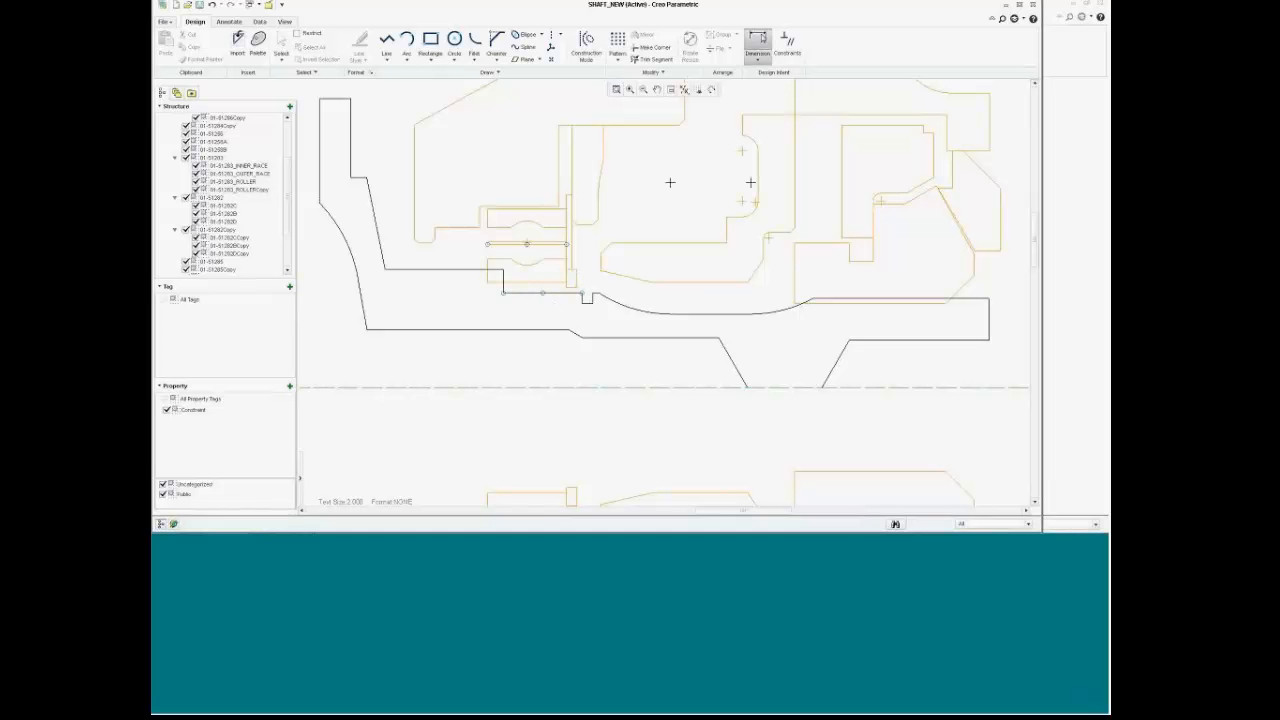
click(487, 268)
click(502, 285)
middle_click(498, 325)
click(522, 292)
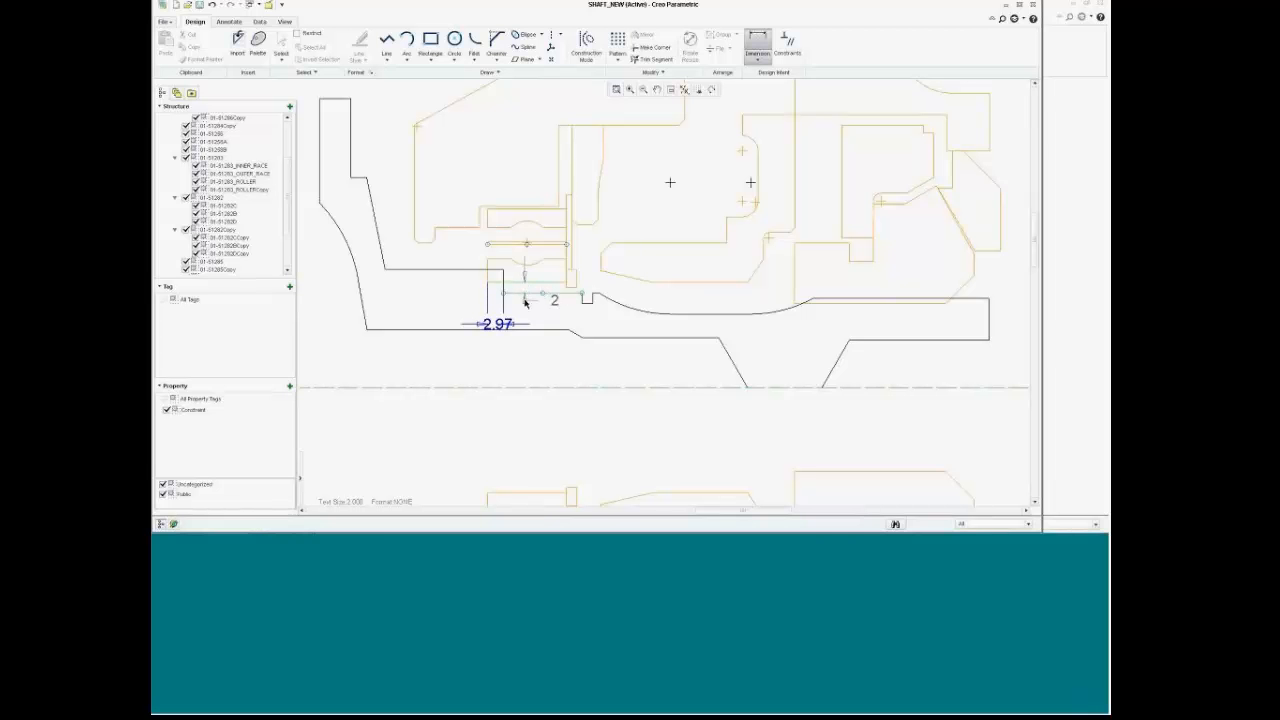
middle_click(450, 290)
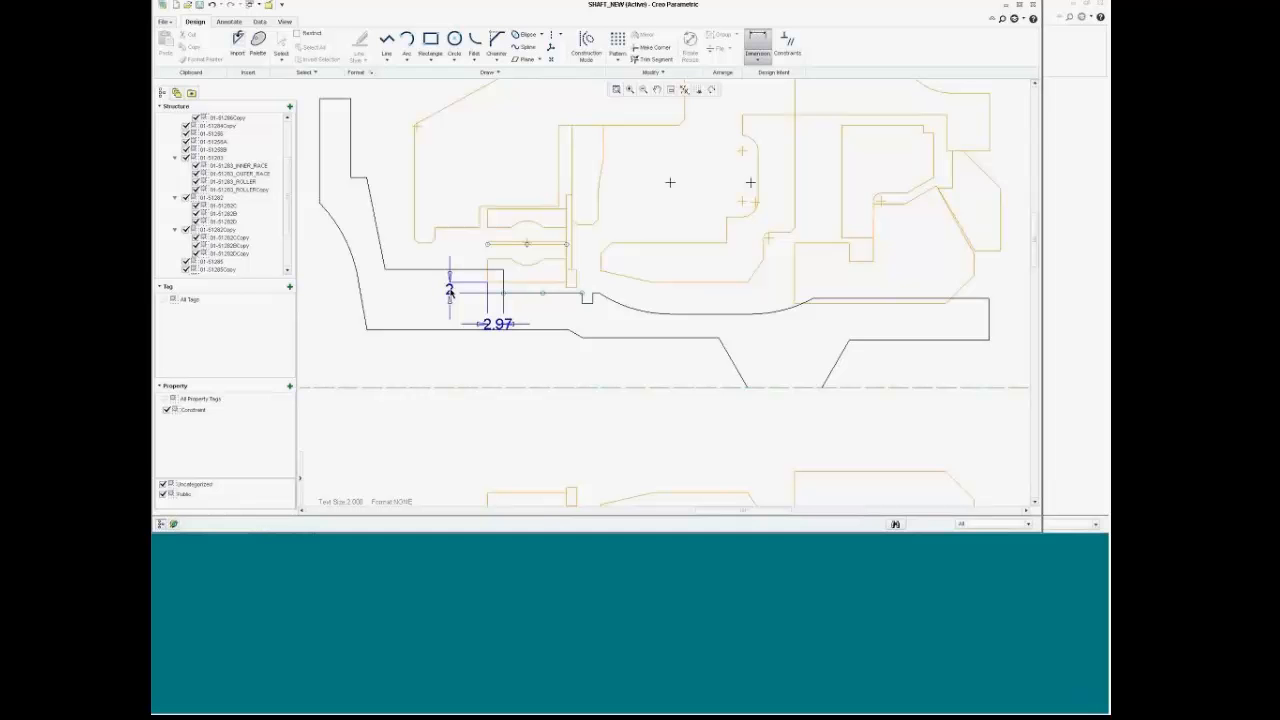
middle_click(456, 290)
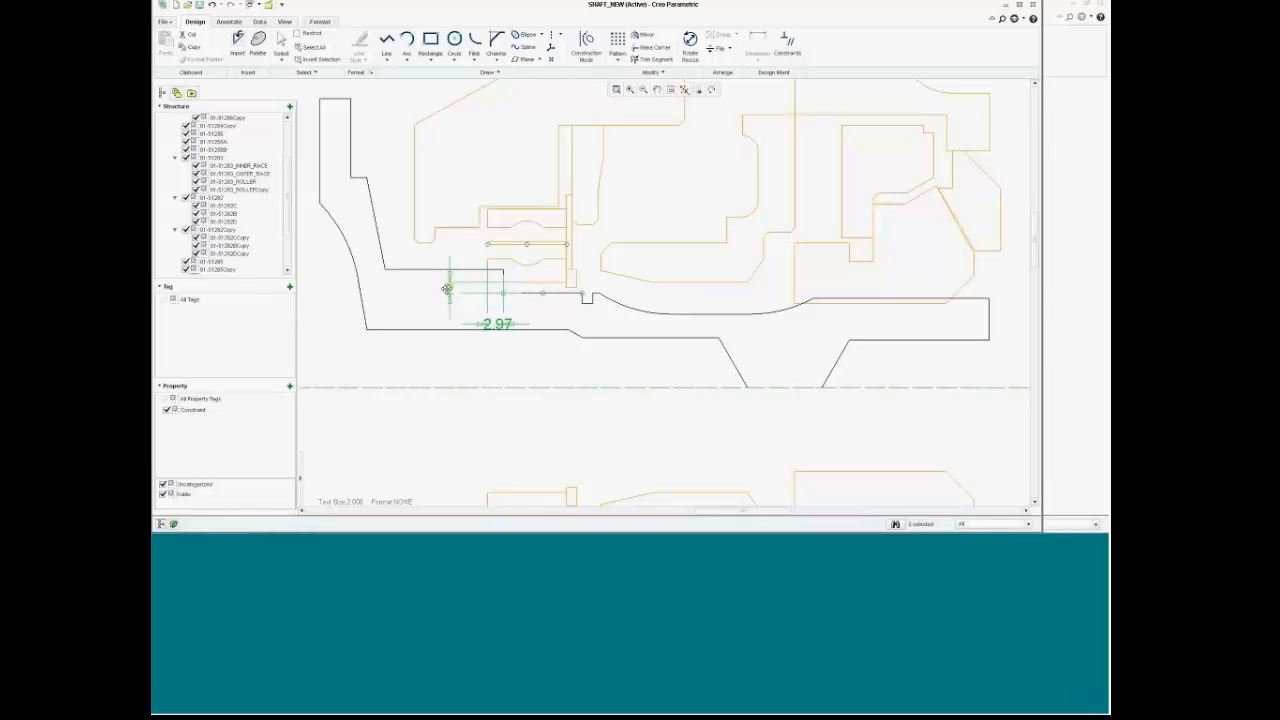
Step: Change both step dimensions (2 and 2.97) to 0, then delete the first 0 dimension
double_click(449, 290)
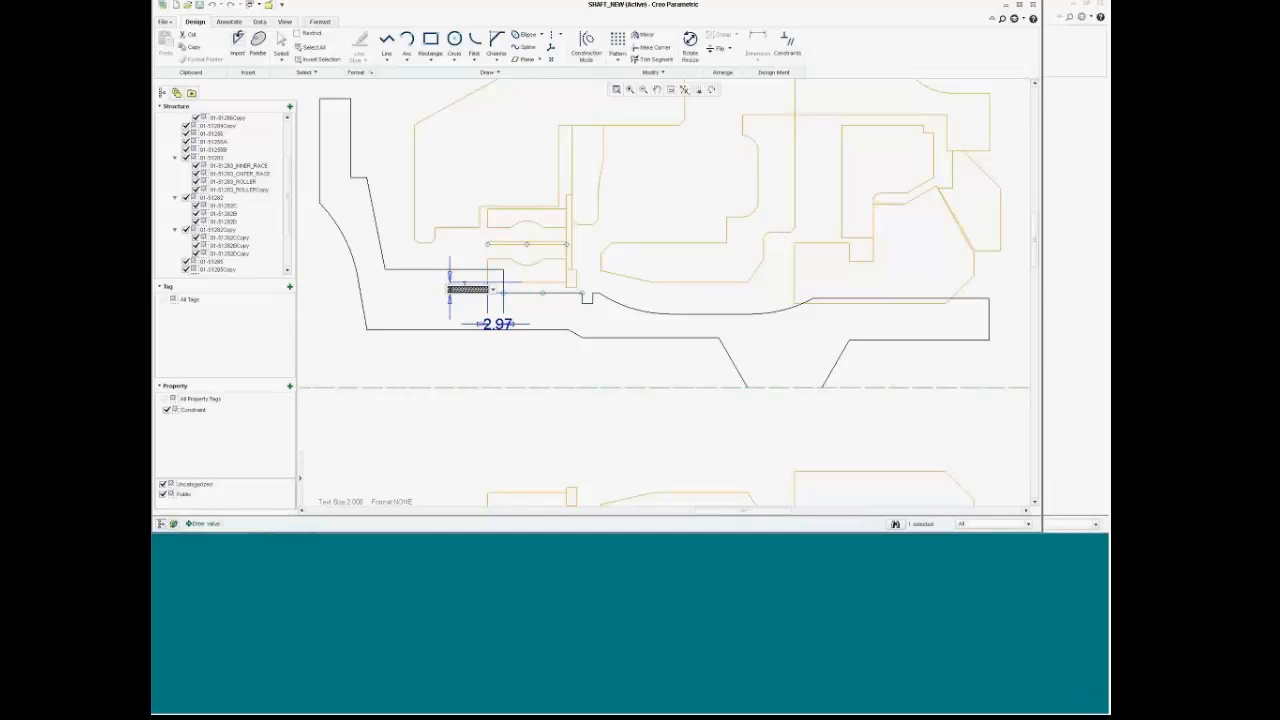
key(BackSpace)
text(0)
key(Return)
double_click(498, 324)
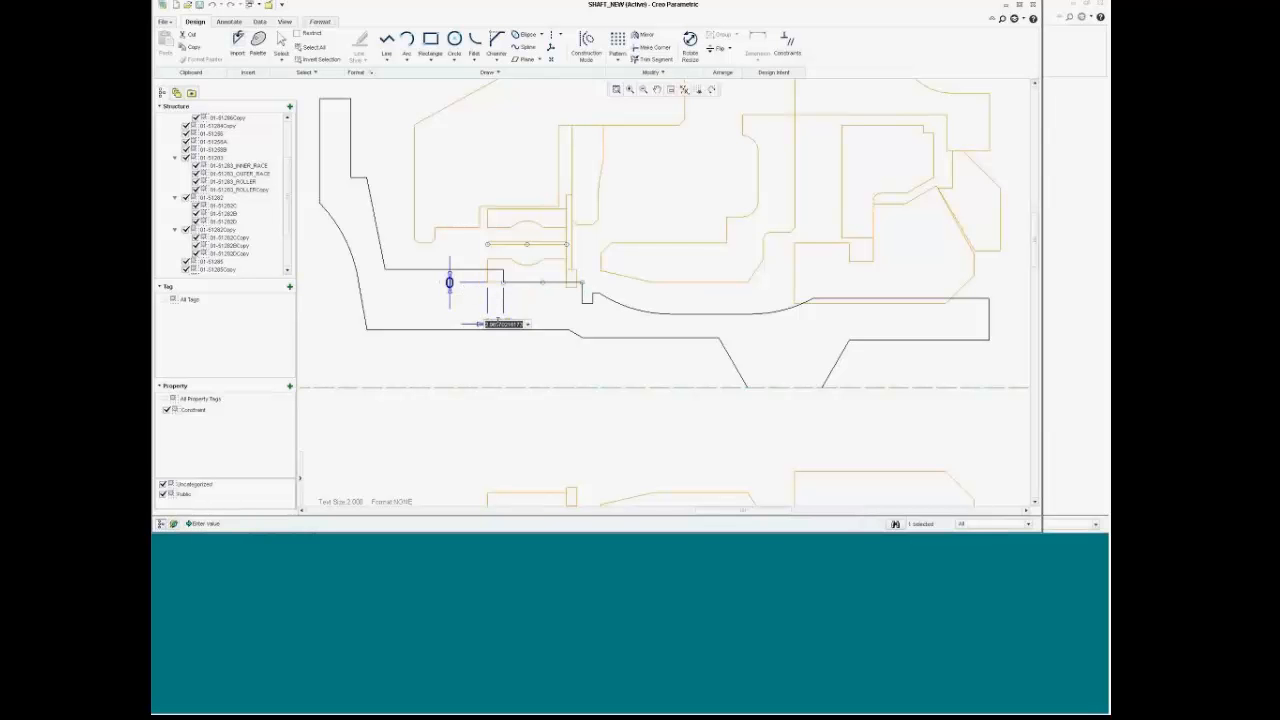
text(0)
key(Return)
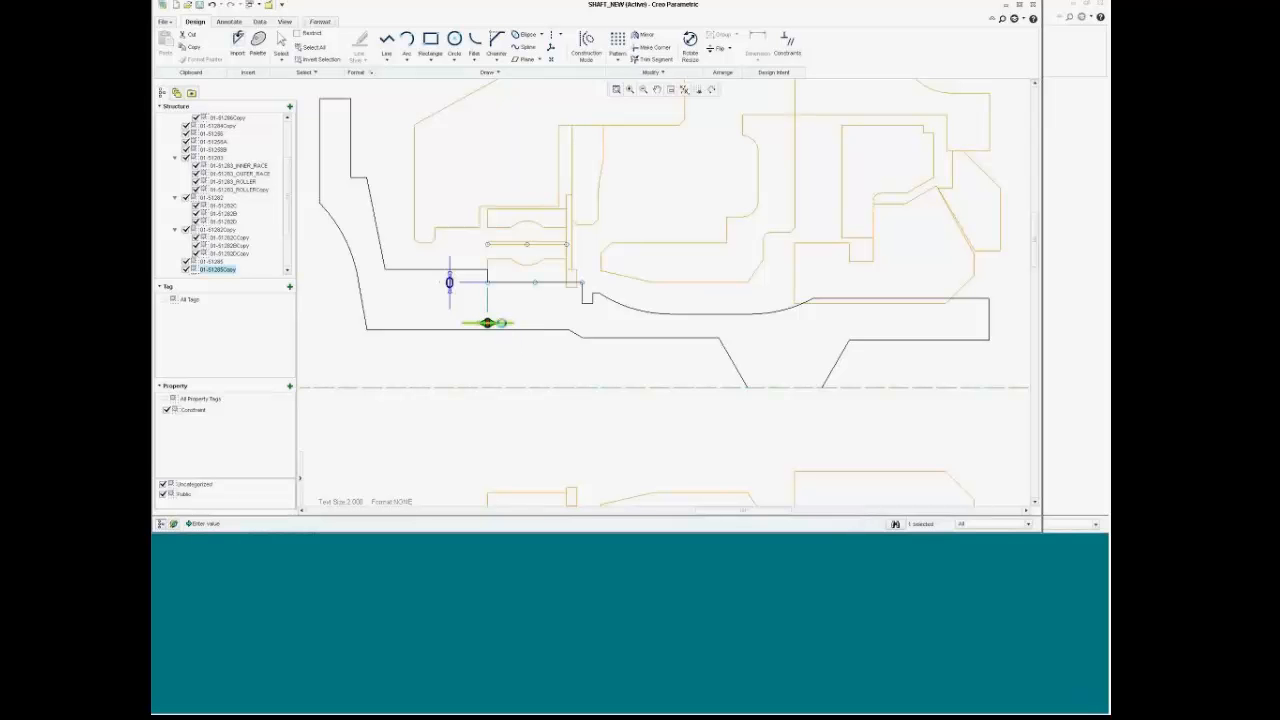
key(Delete)
click(455, 308)
Step: Delete the remaining 0 dimension and zoom in on the step area
key(Delete)
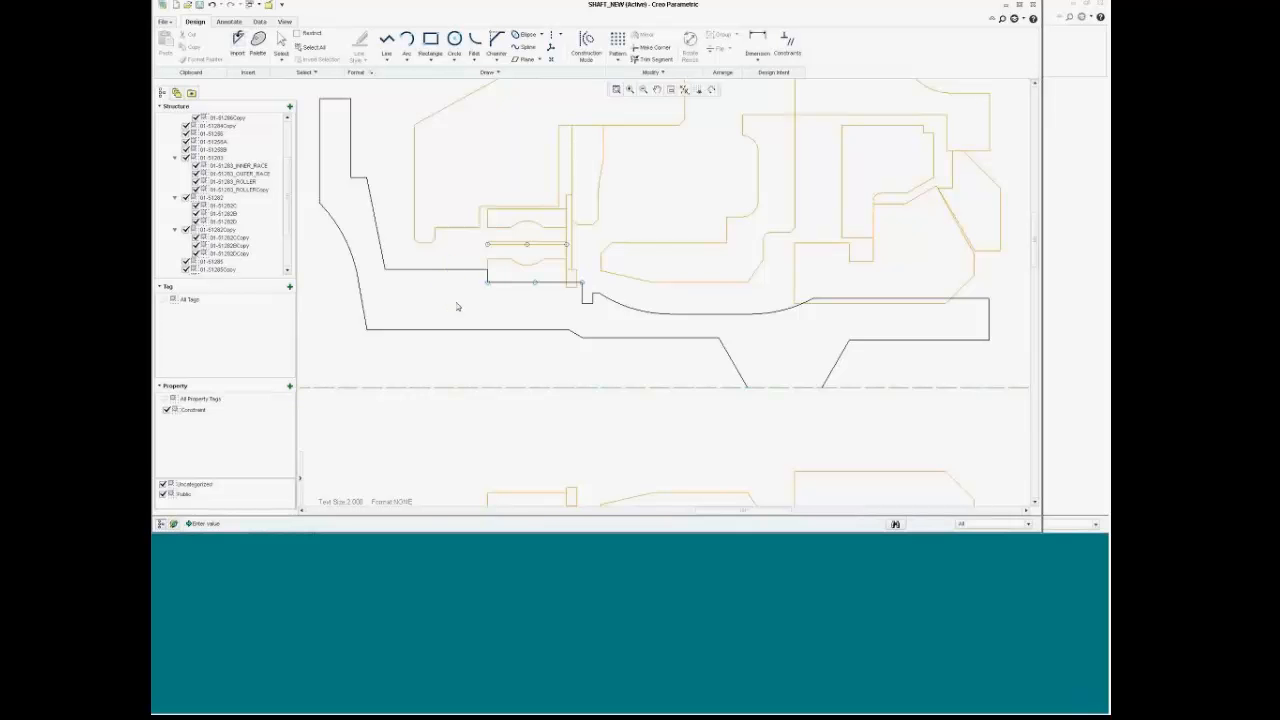
scroll(543, 286, up, 3)
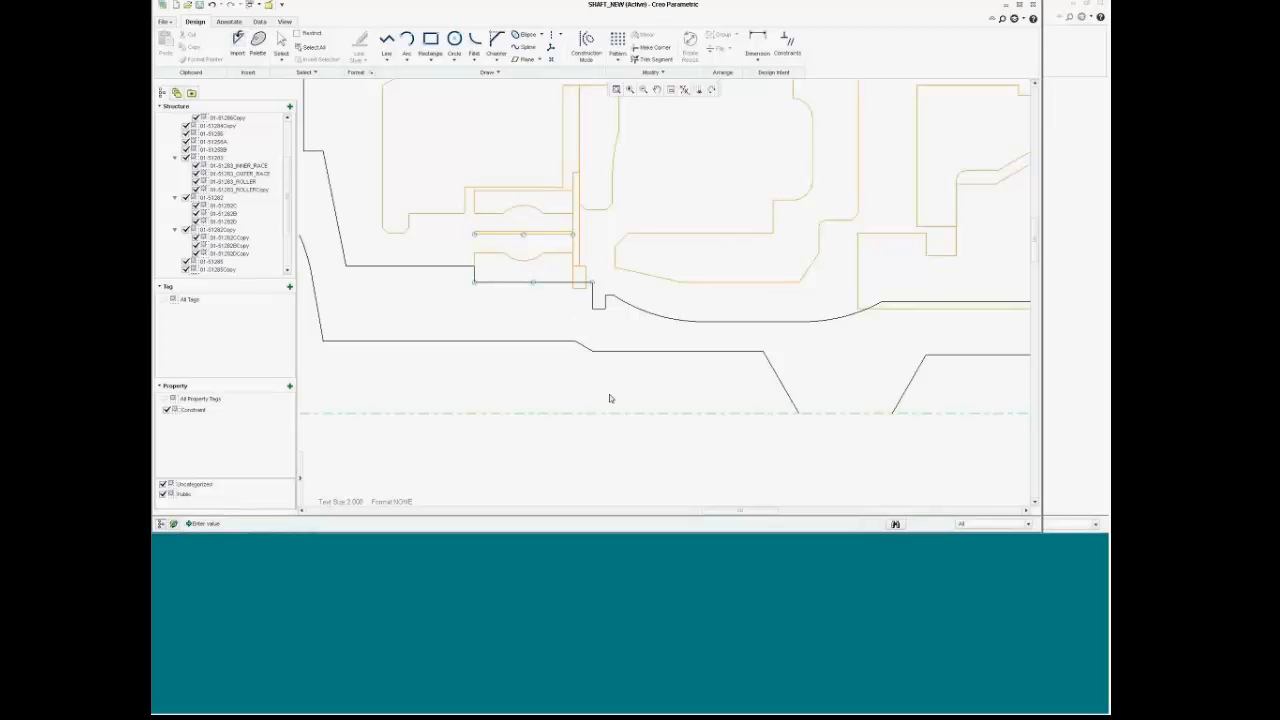
scroll(600, 302, up, 2)
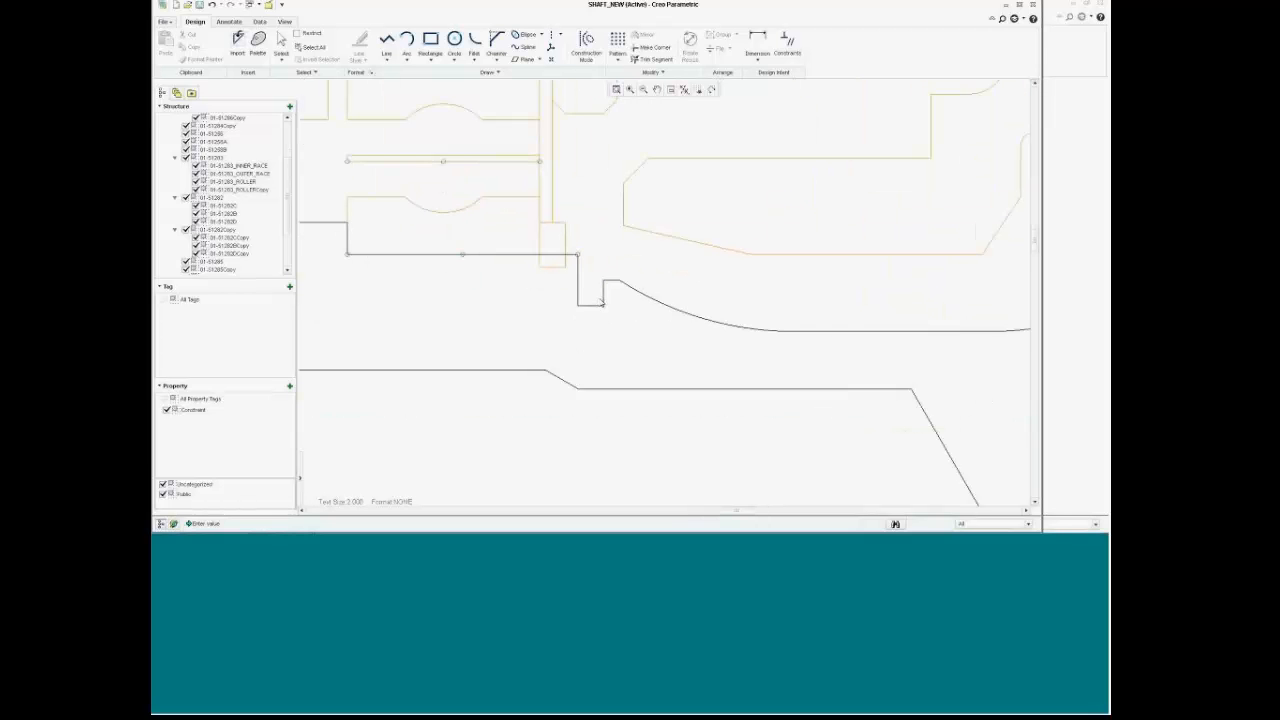
scroll(601, 300, down, 2)
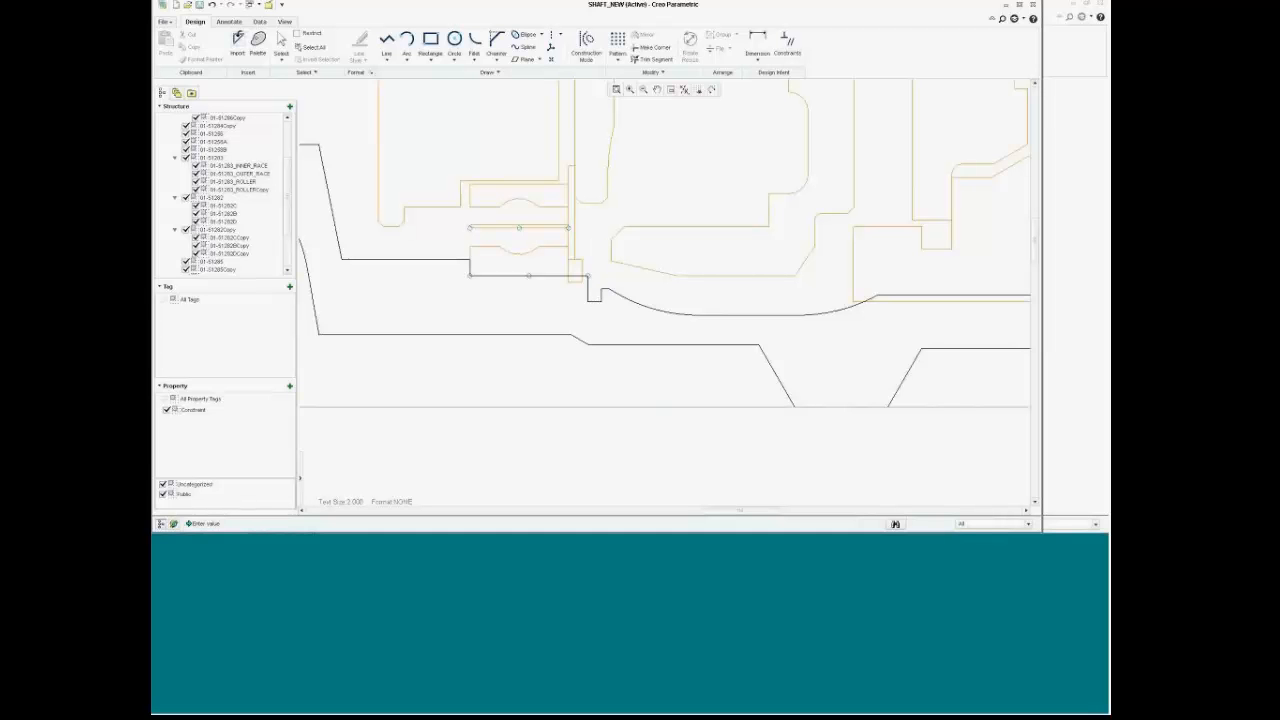
Step: Delete the curved inner edge and the small notch segment beneath the bearing
drag(589, 256, 615, 322)
drag(743, 324, 700, 323)
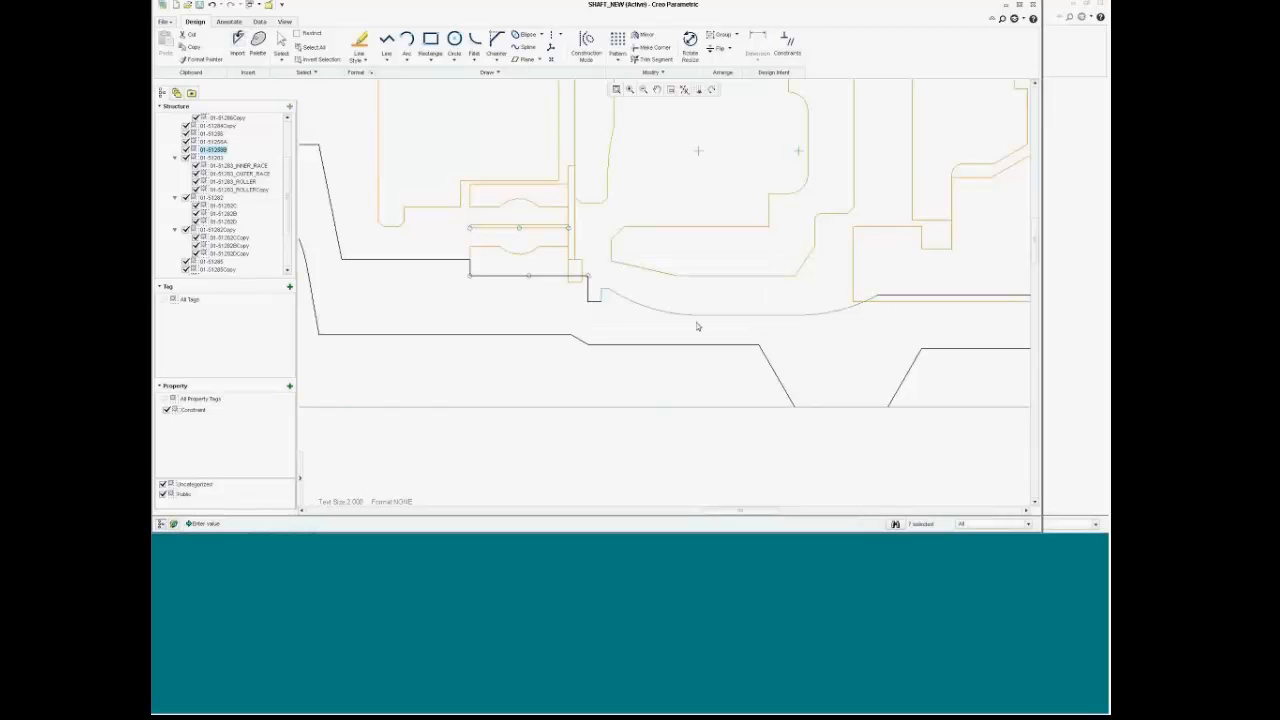
ctrl+click(667, 273)
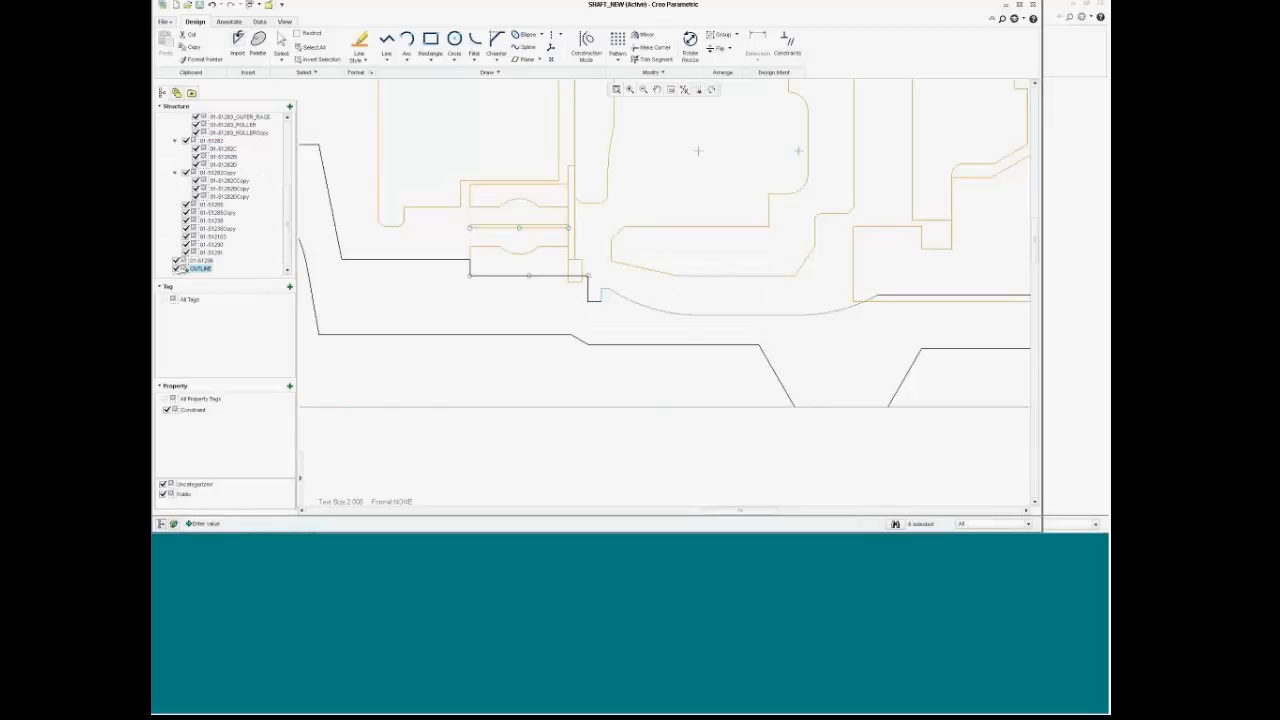
ctrl+click(589, 294)
key(Delete)
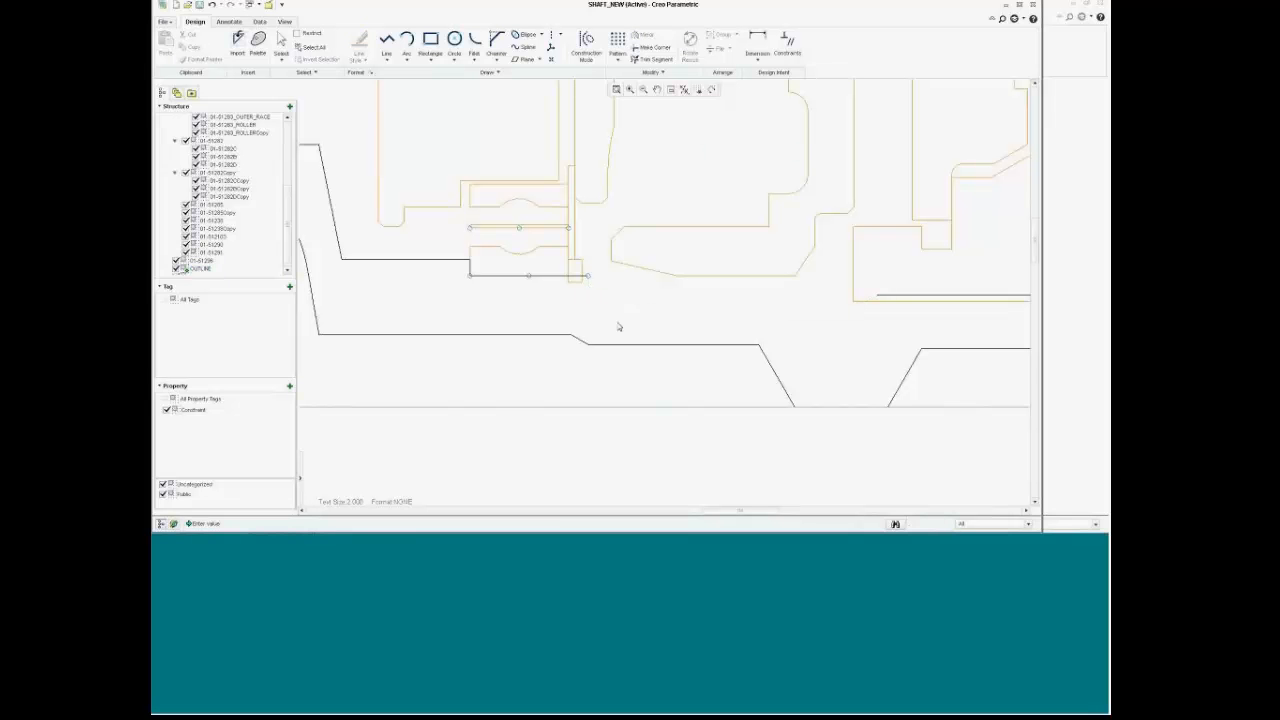
Step: Draw a vertical drop from the notch, a horizontal line right, and a short vertical segment
click(386, 40)
click(596, 265)
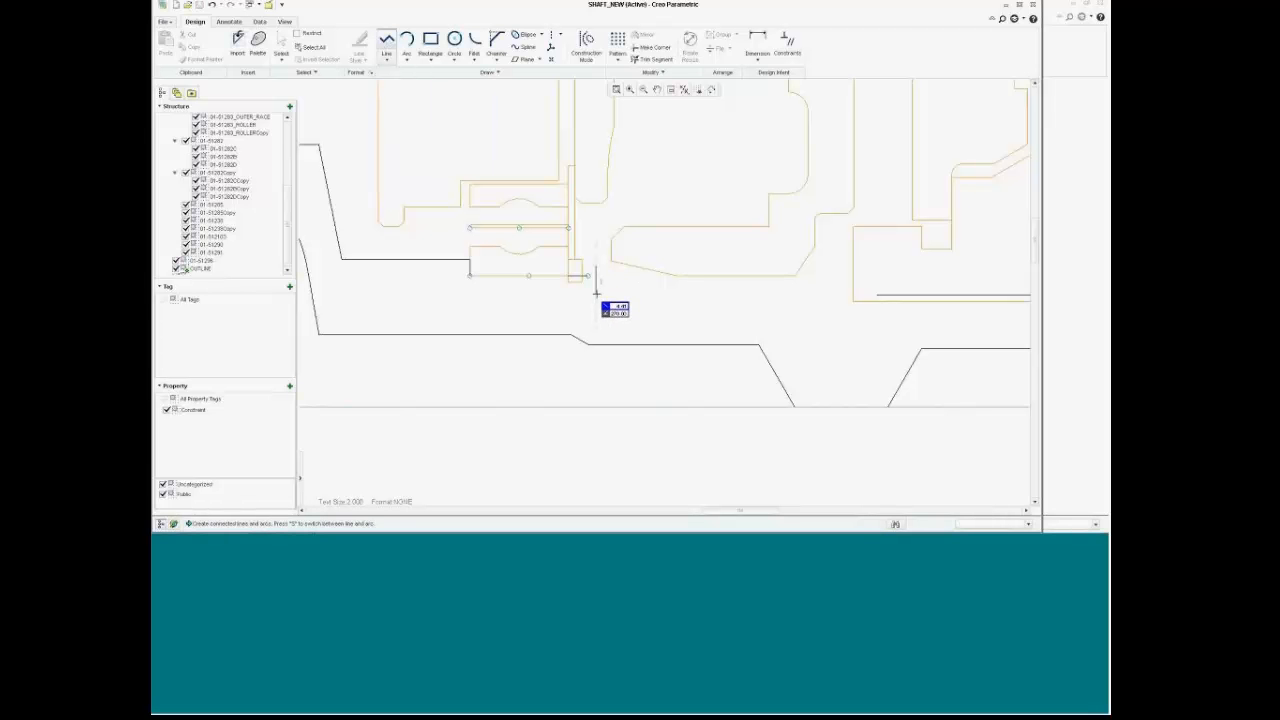
click(596, 293)
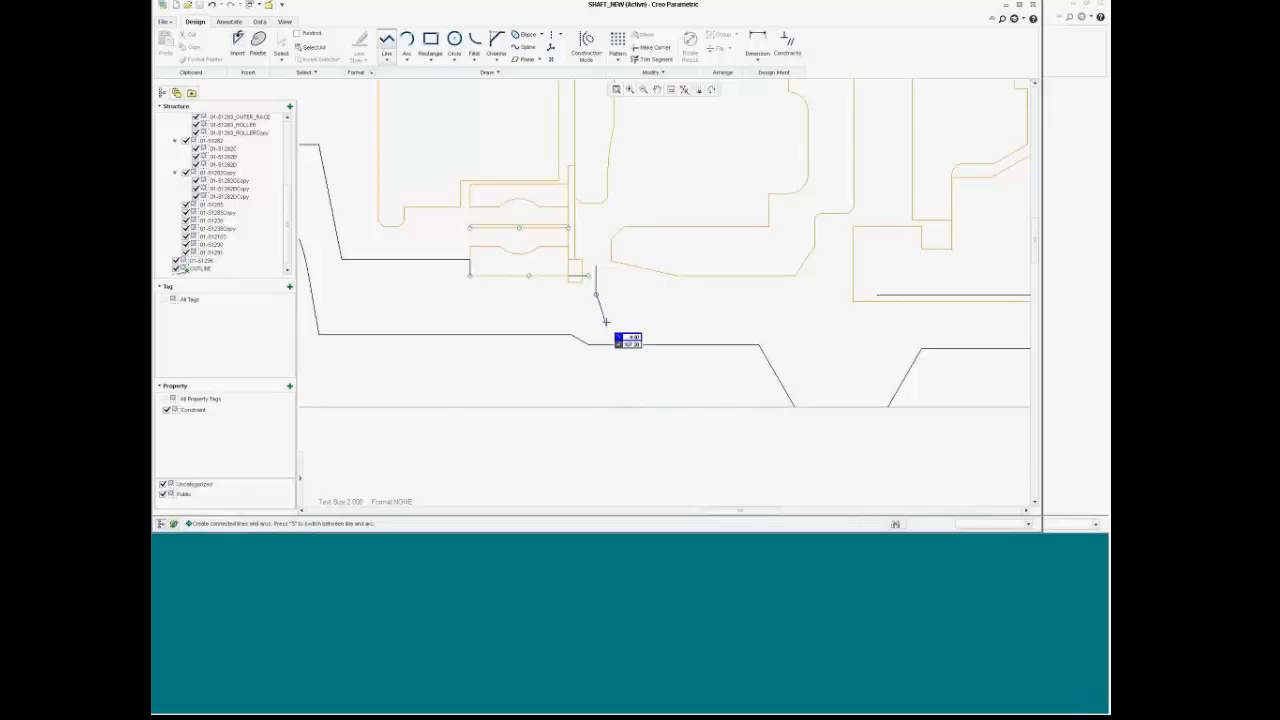
middle_click(597, 297)
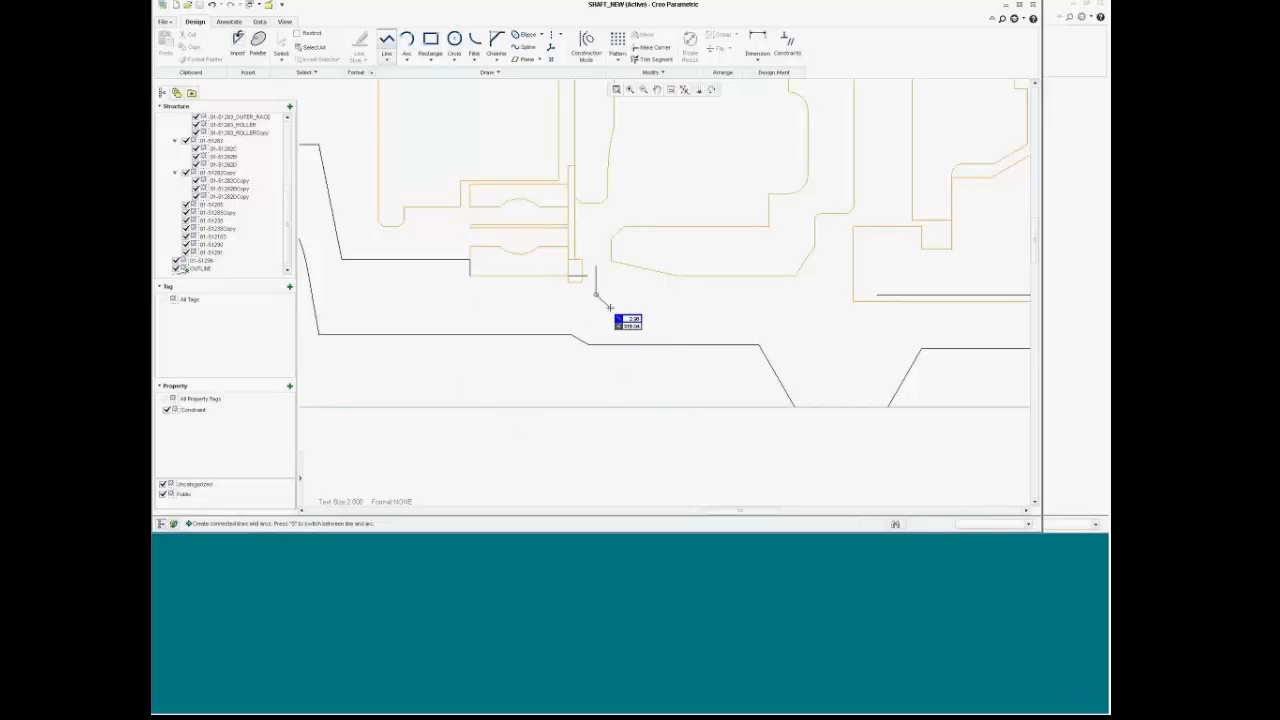
click(610, 307)
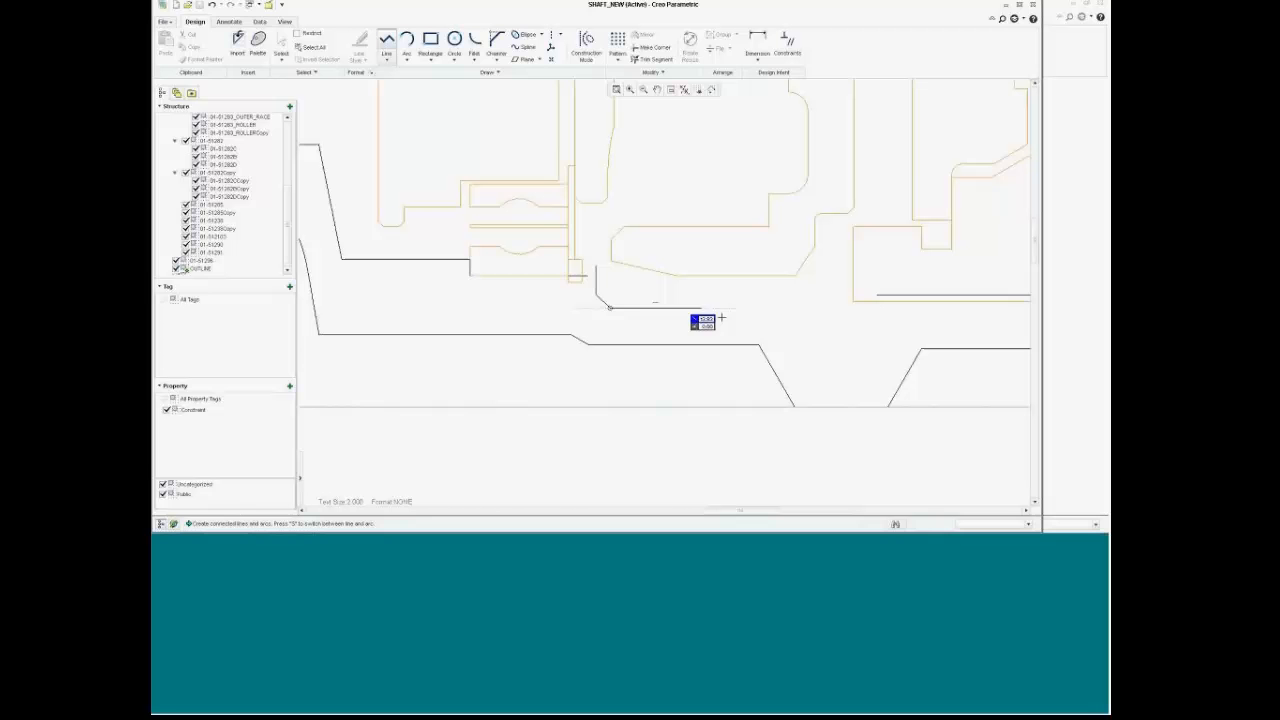
click(837, 307)
middle_click(836, 281)
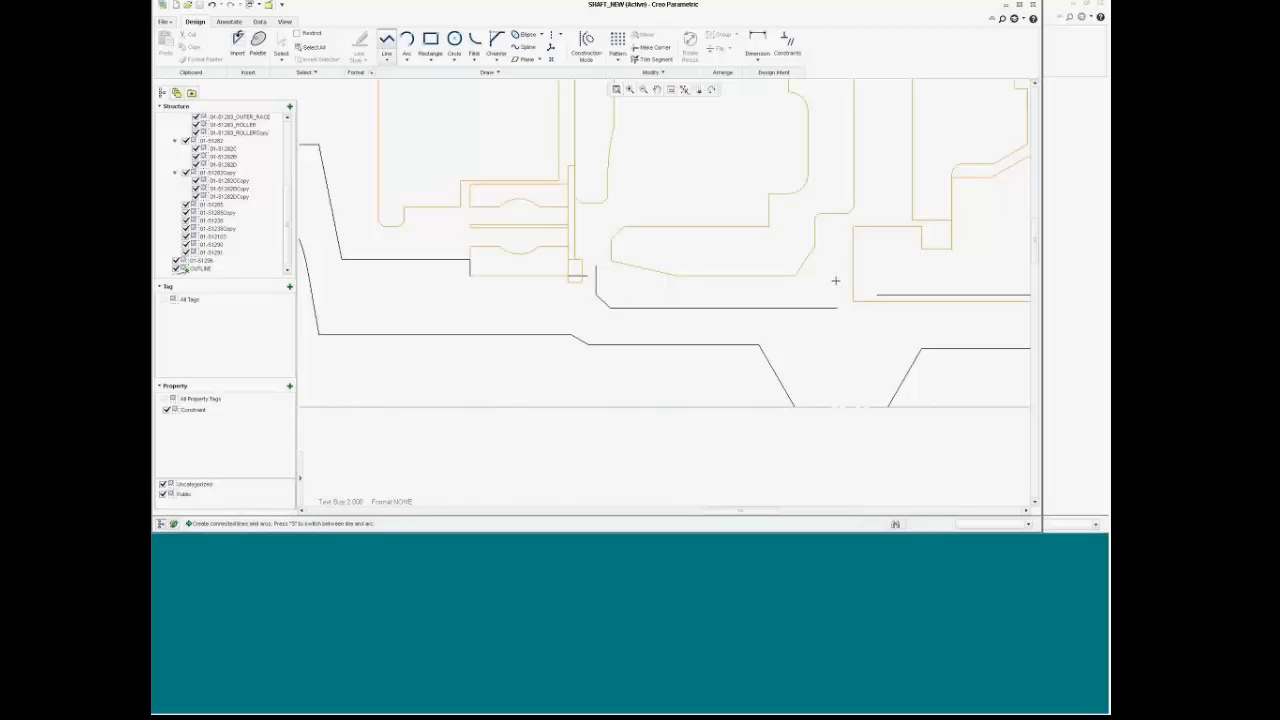
click(836, 281)
middle_click(850, 352)
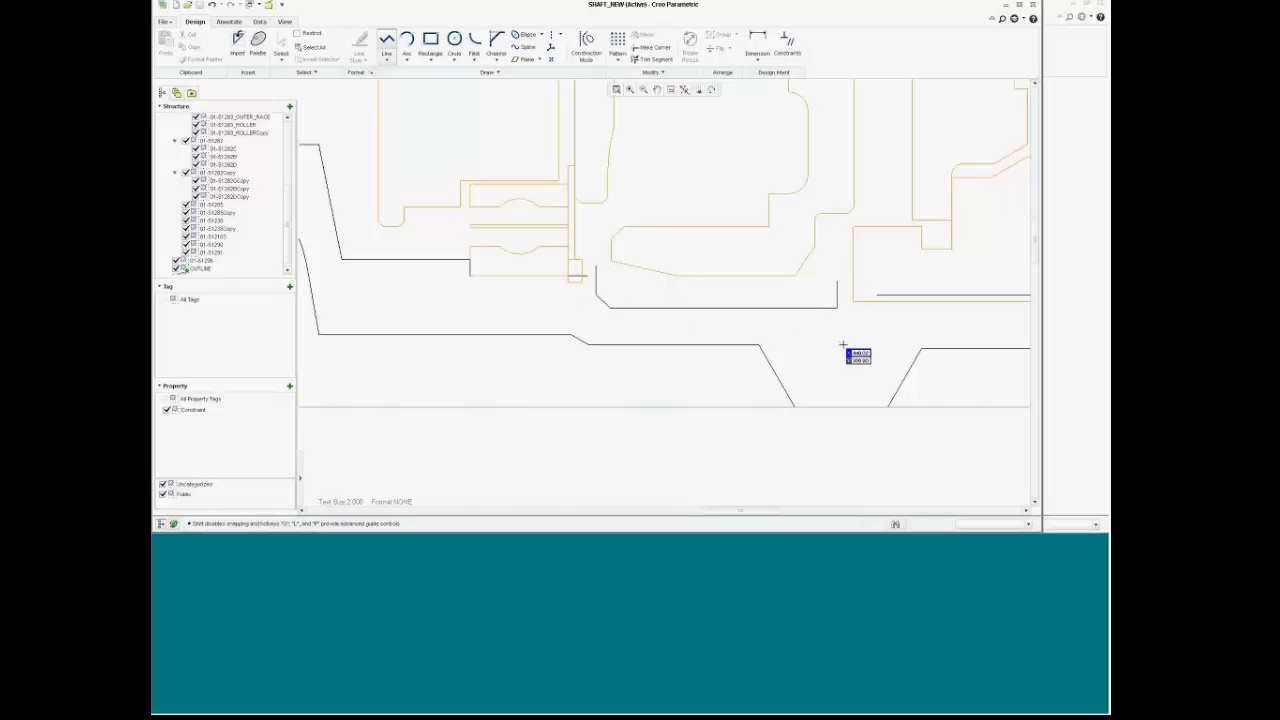
Step: Corner-trim the new lines into the existing shaft outline at both ends
click(652, 47)
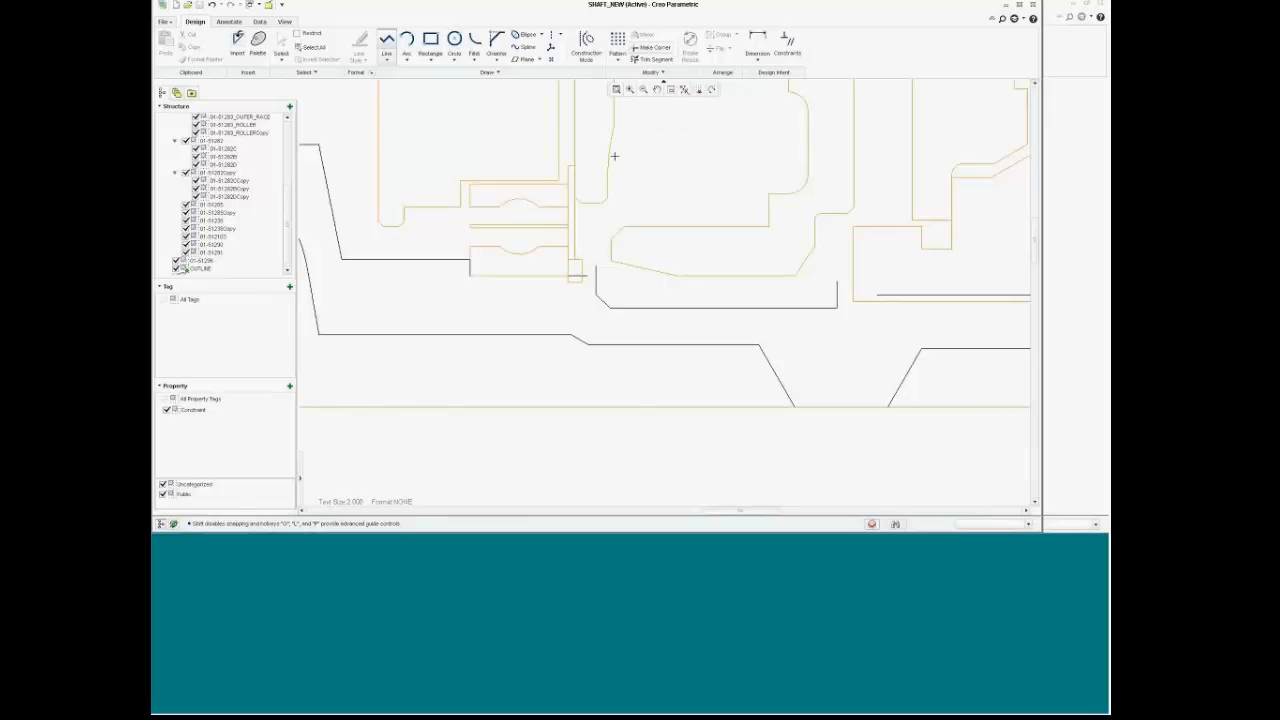
click(586, 276)
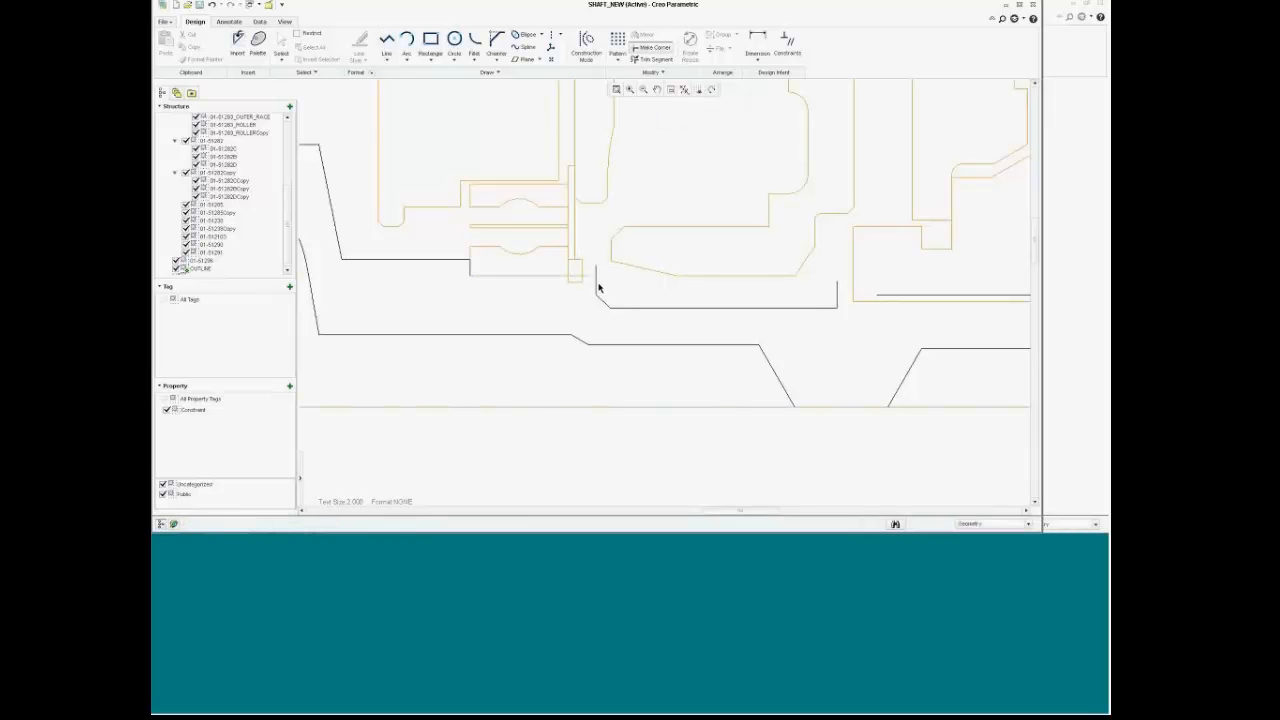
click(596, 283)
click(836, 300)
click(886, 296)
Step: Draw the small rectangle's left edge down to its lower corner
scroll(729, 294, down, 3)
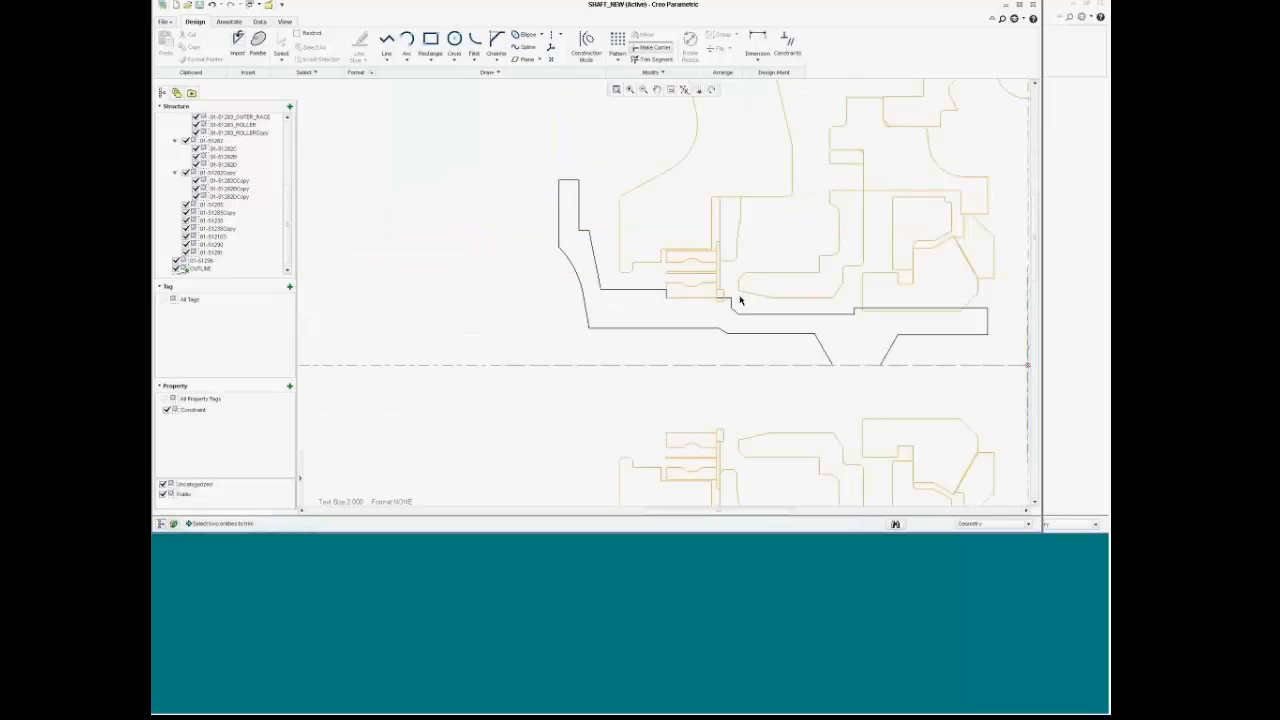
scroll(743, 294, up, 4)
scroll(714, 303, up, 3)
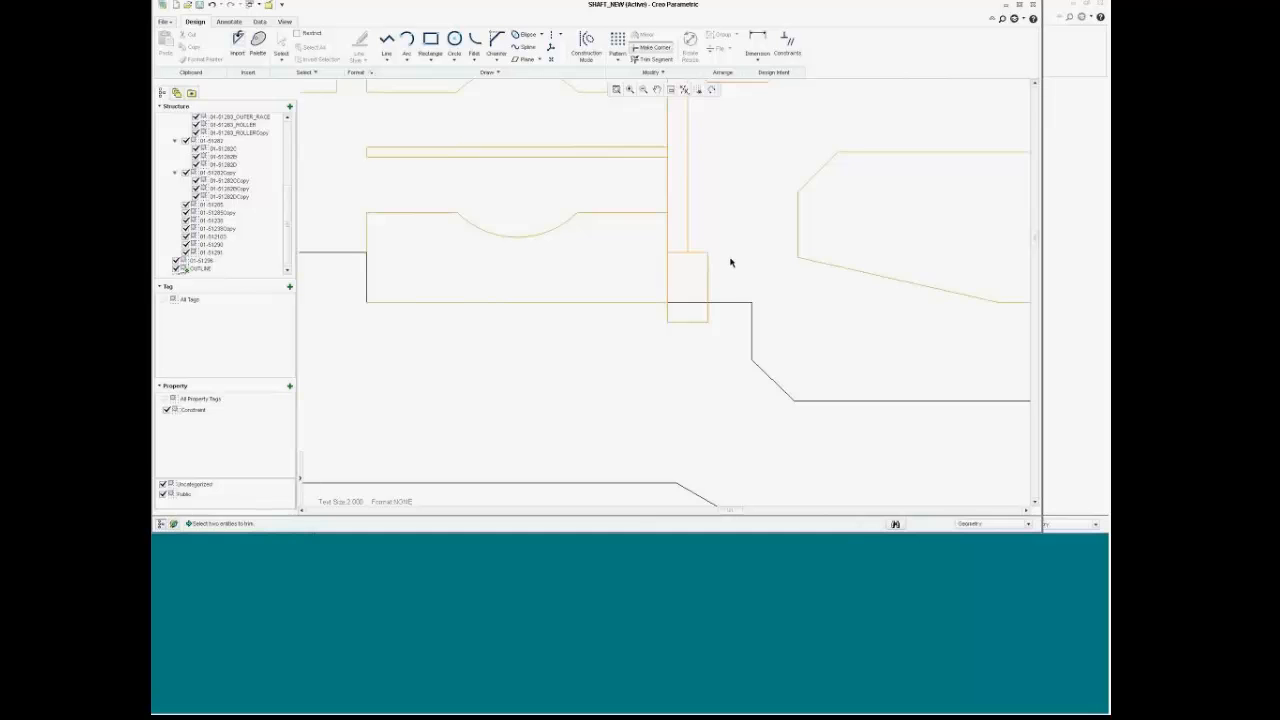
scroll(730, 262, up, 1)
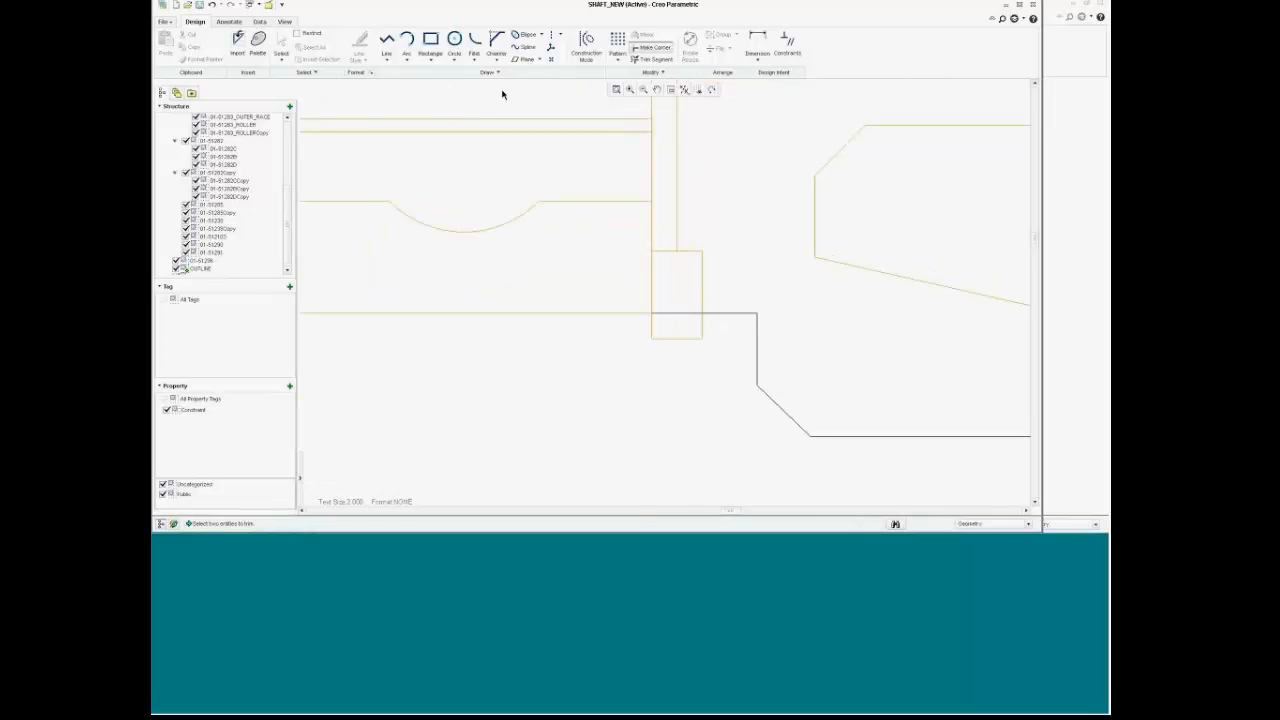
click(386, 40)
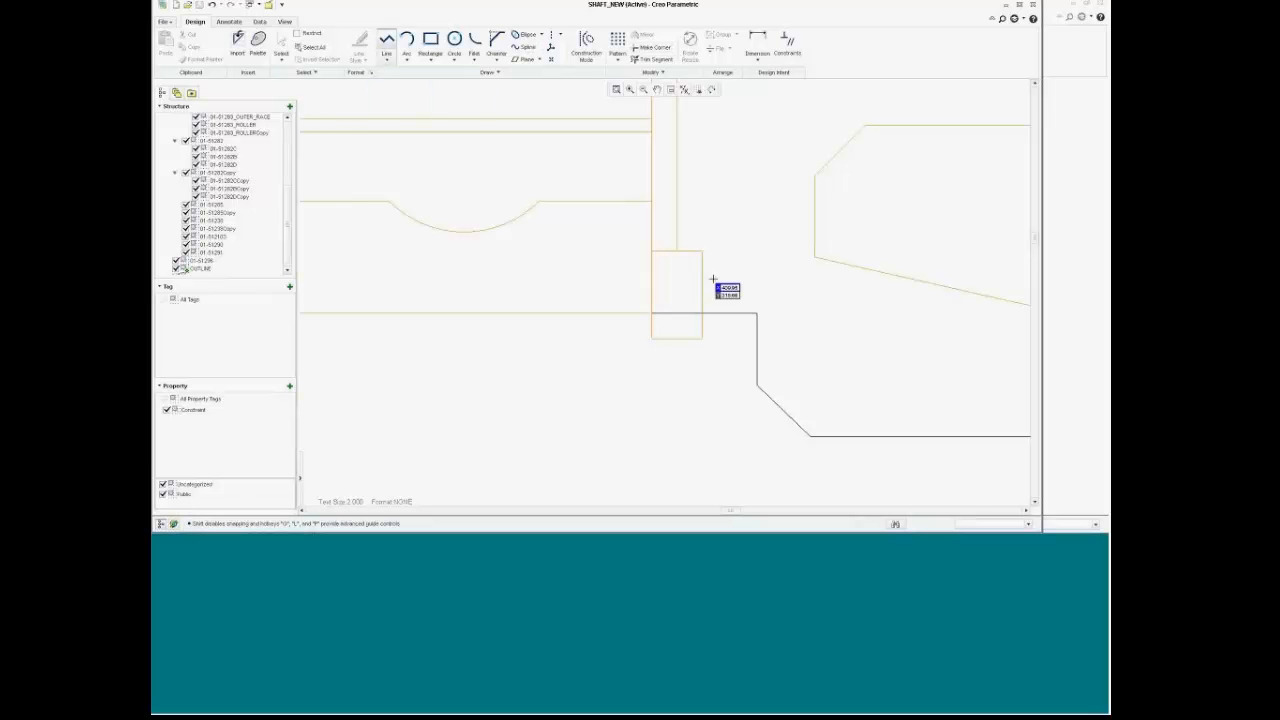
click(651, 251)
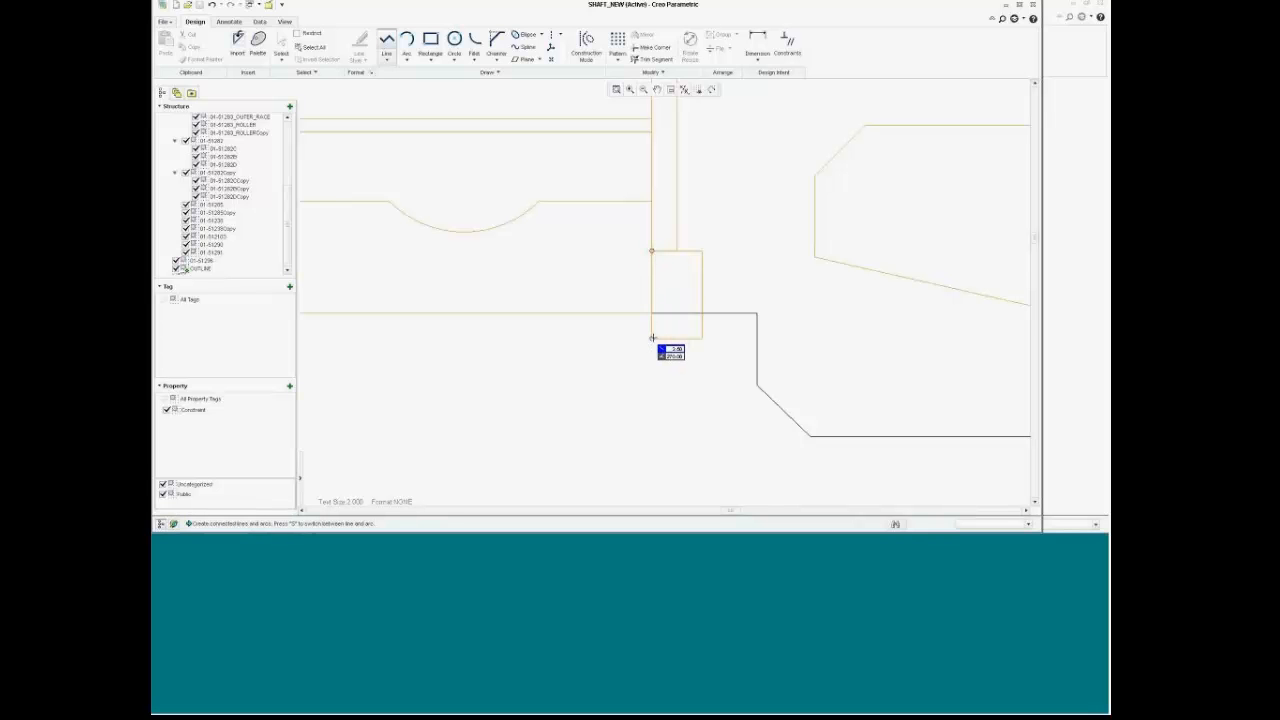
click(652, 338)
Step: Add the rectangle's bottom edge and its right edge up to the outline
click(652, 338)
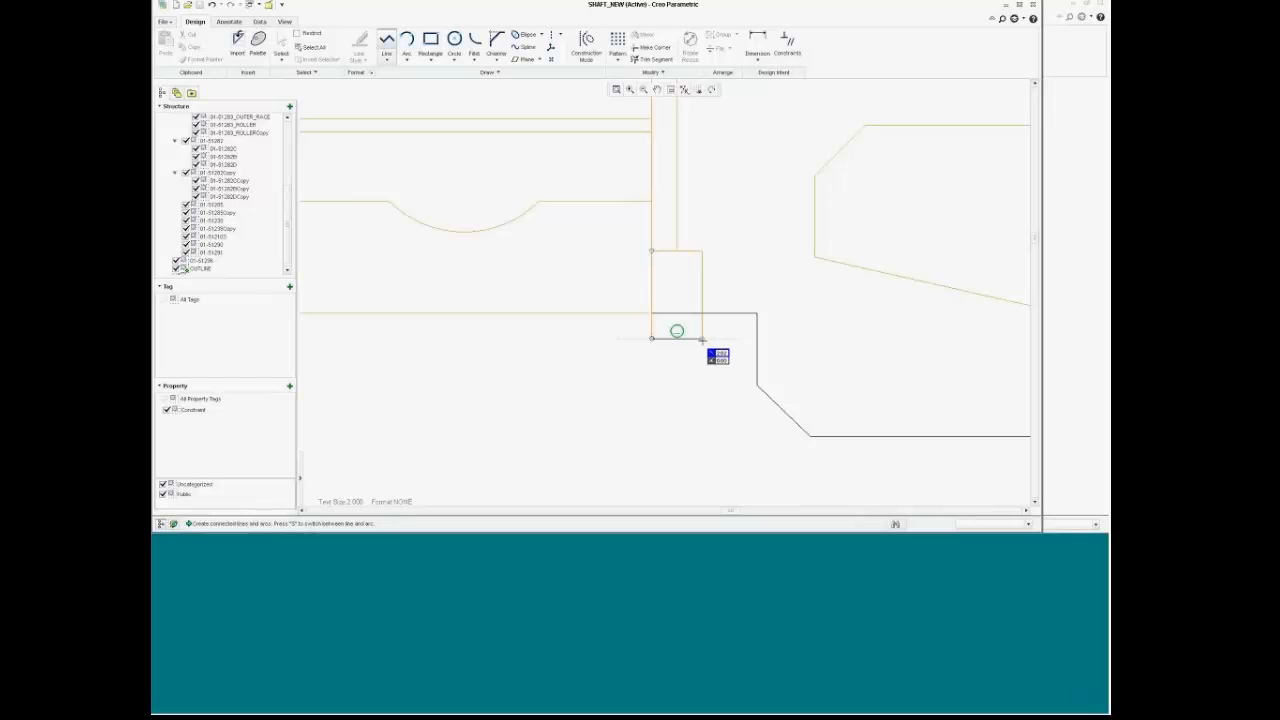
click(702, 339)
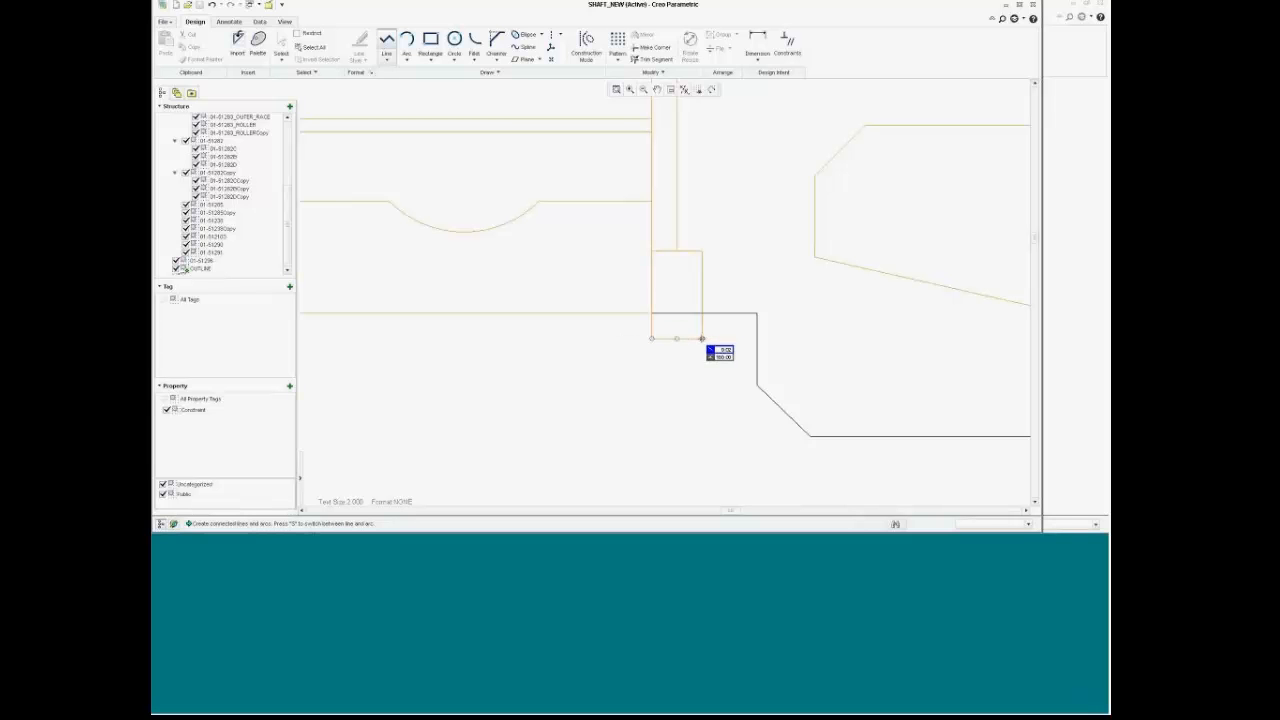
middle_click(702, 339)
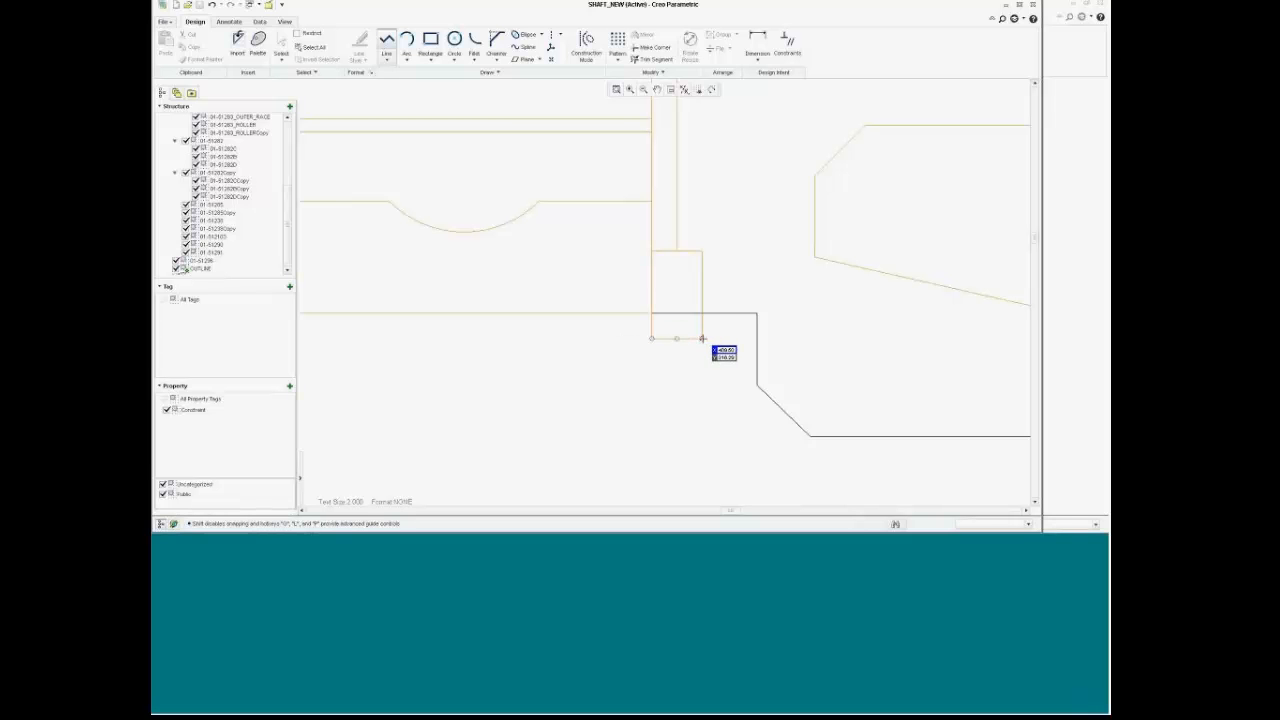
click(702, 339)
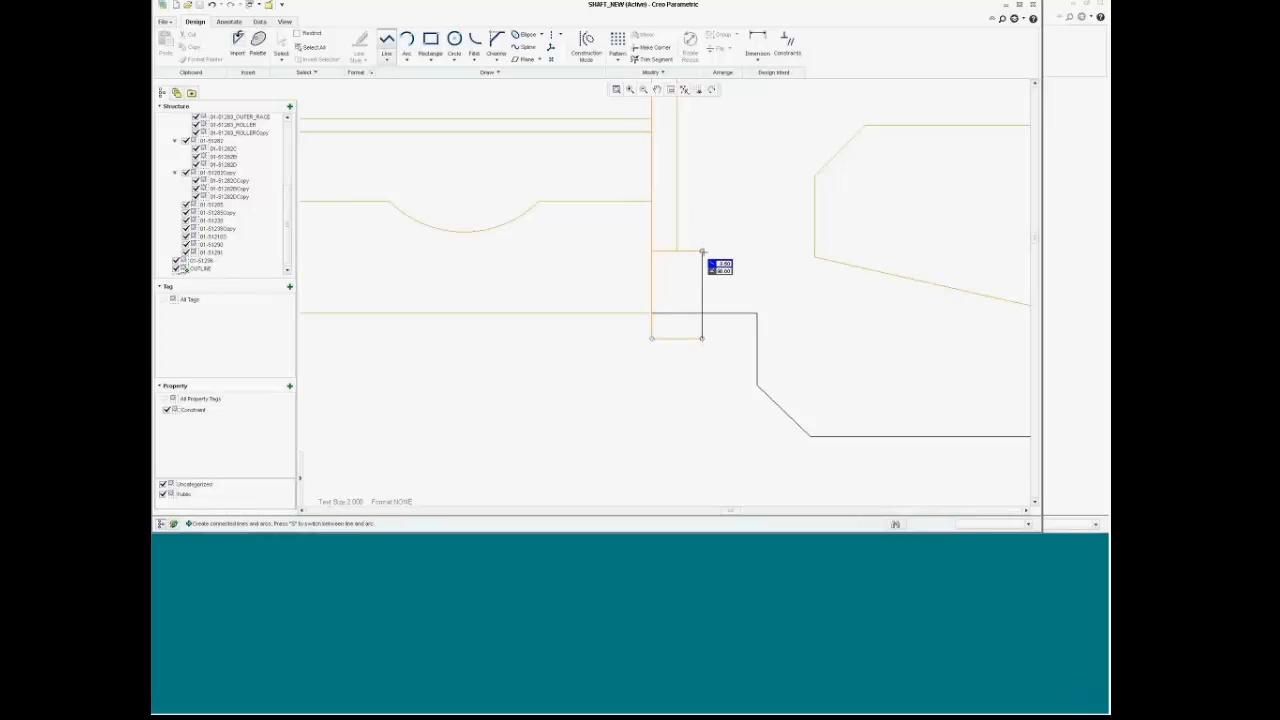
click(702, 251)
scroll(754, 256, down, 1)
scroll(754, 256, down, 3)
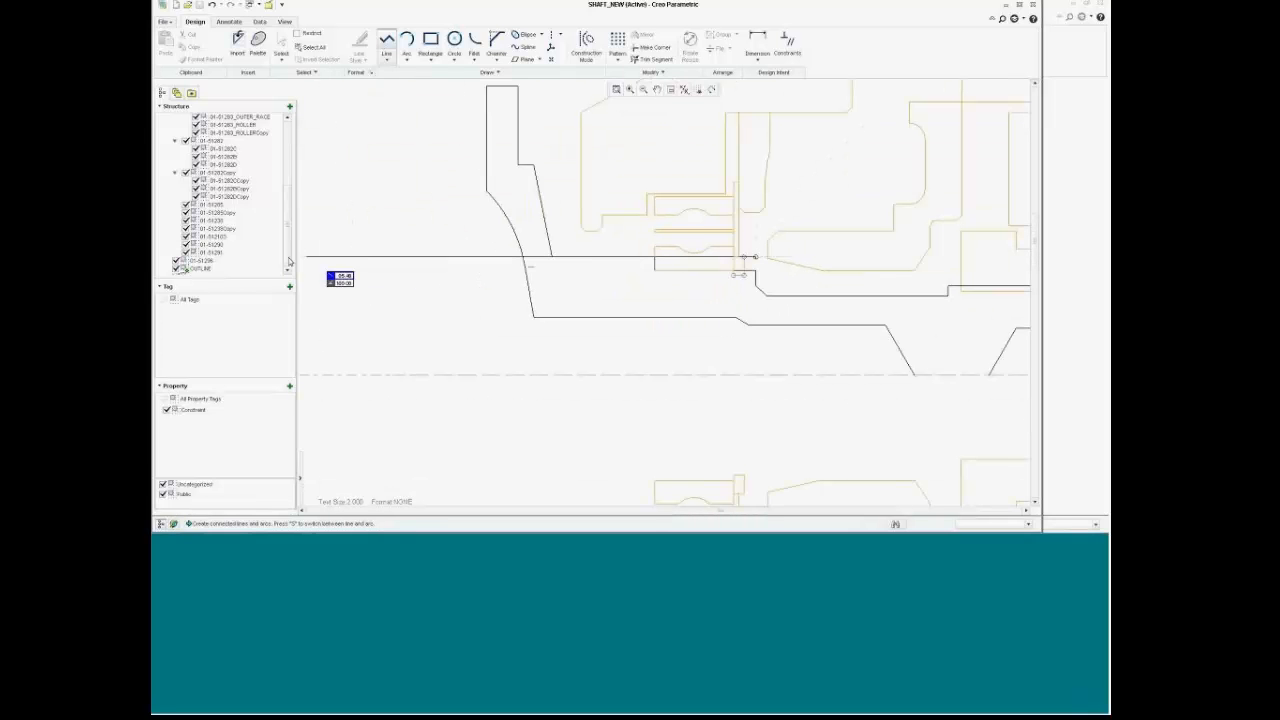
Step: End the line chain, hide the layout parts and show OUTLINE, then clear the selection
middle_click(766, 203)
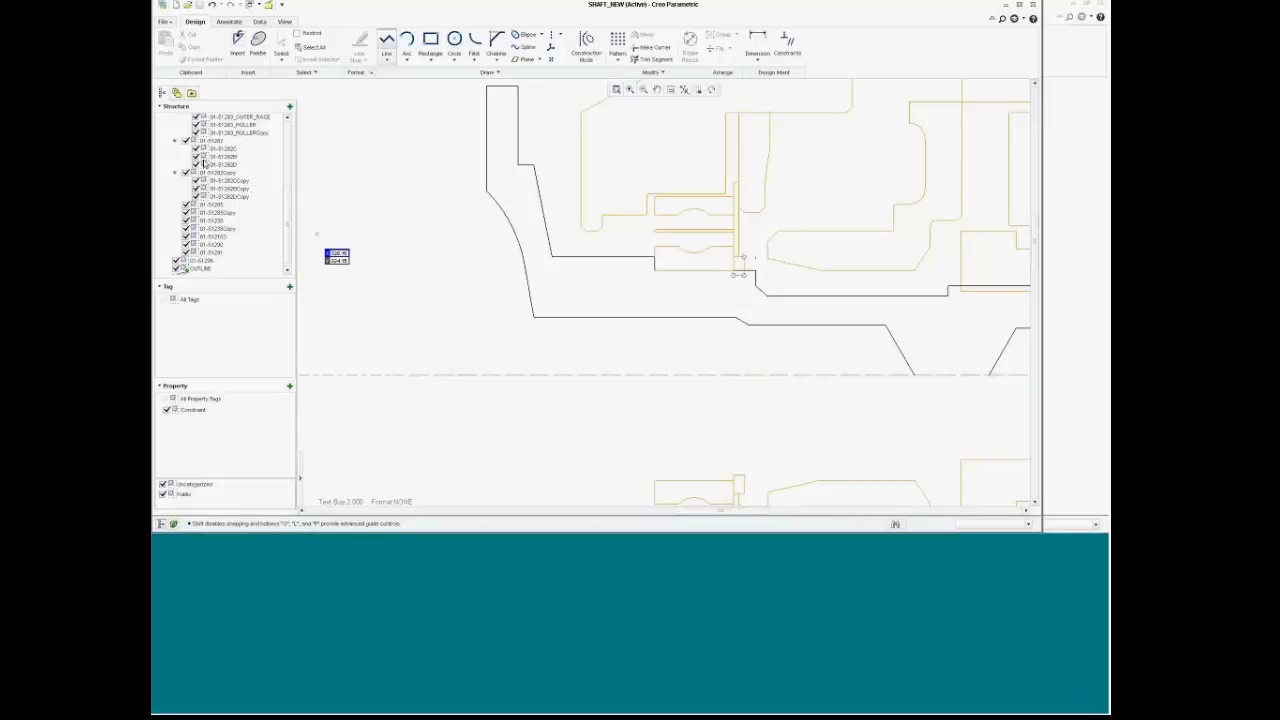
drag(286, 198, 288, 266)
click(166, 118)
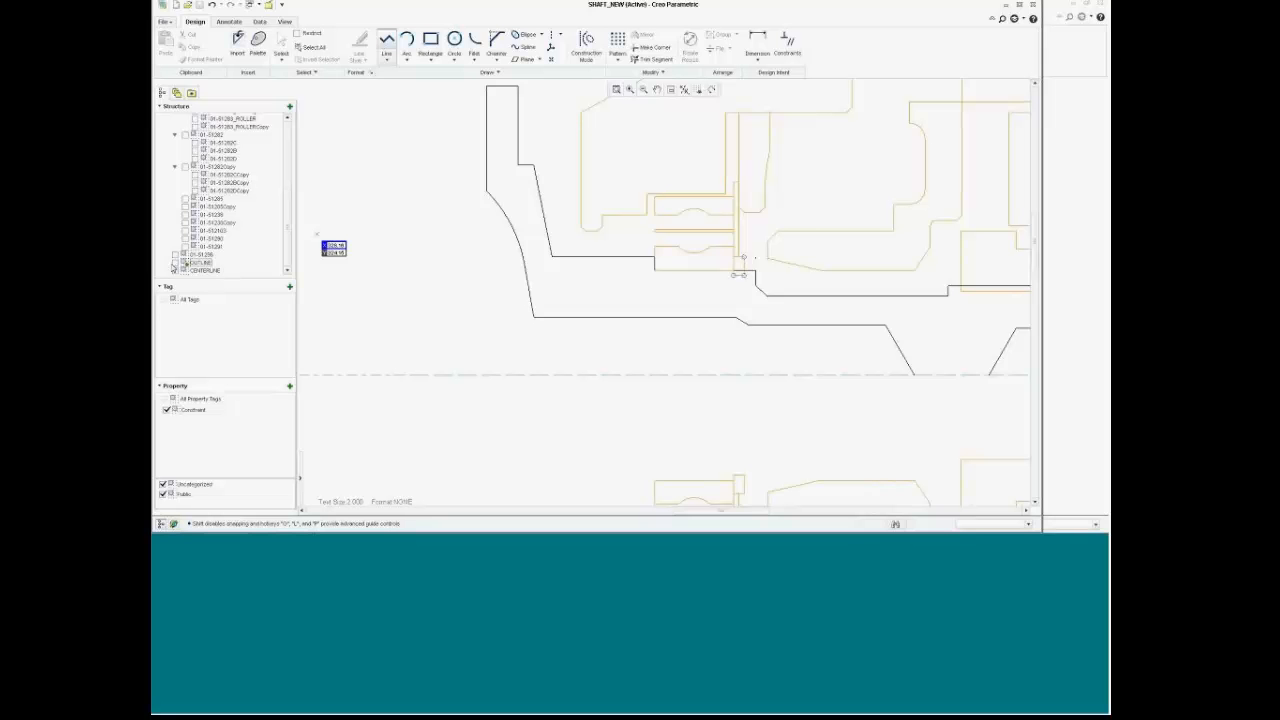
click(177, 263)
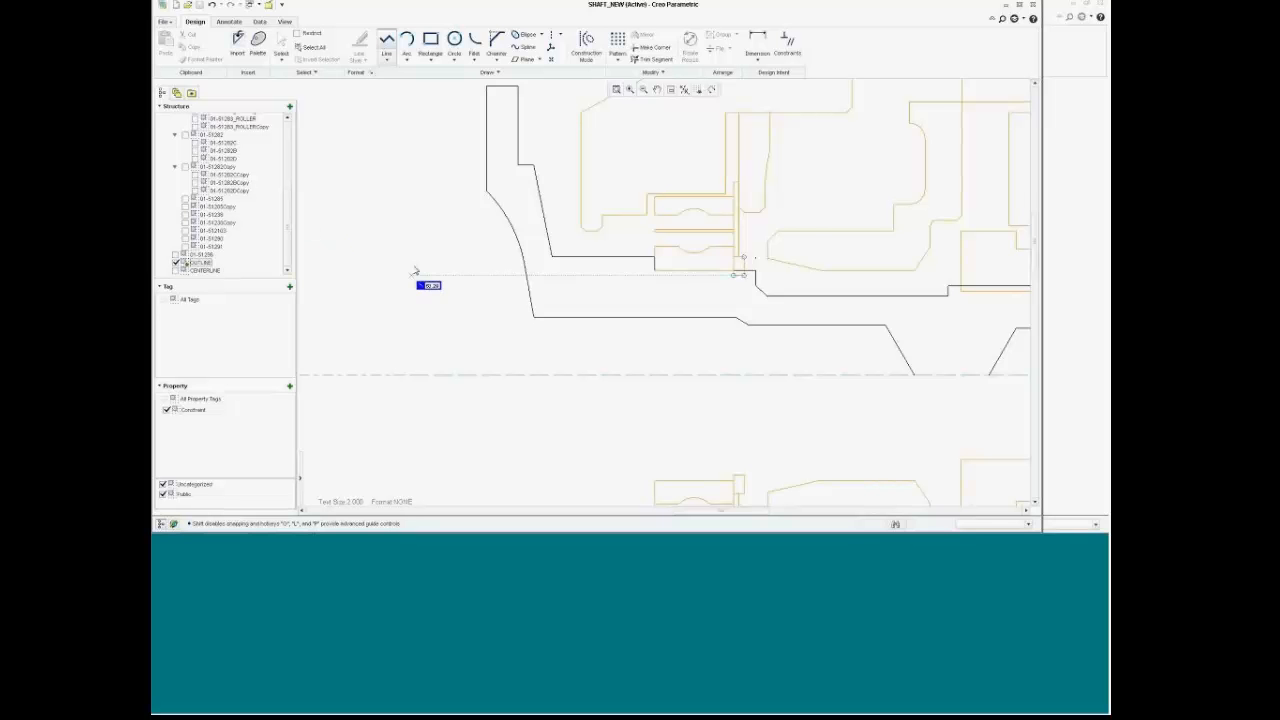
scroll(421, 263, down, 2)
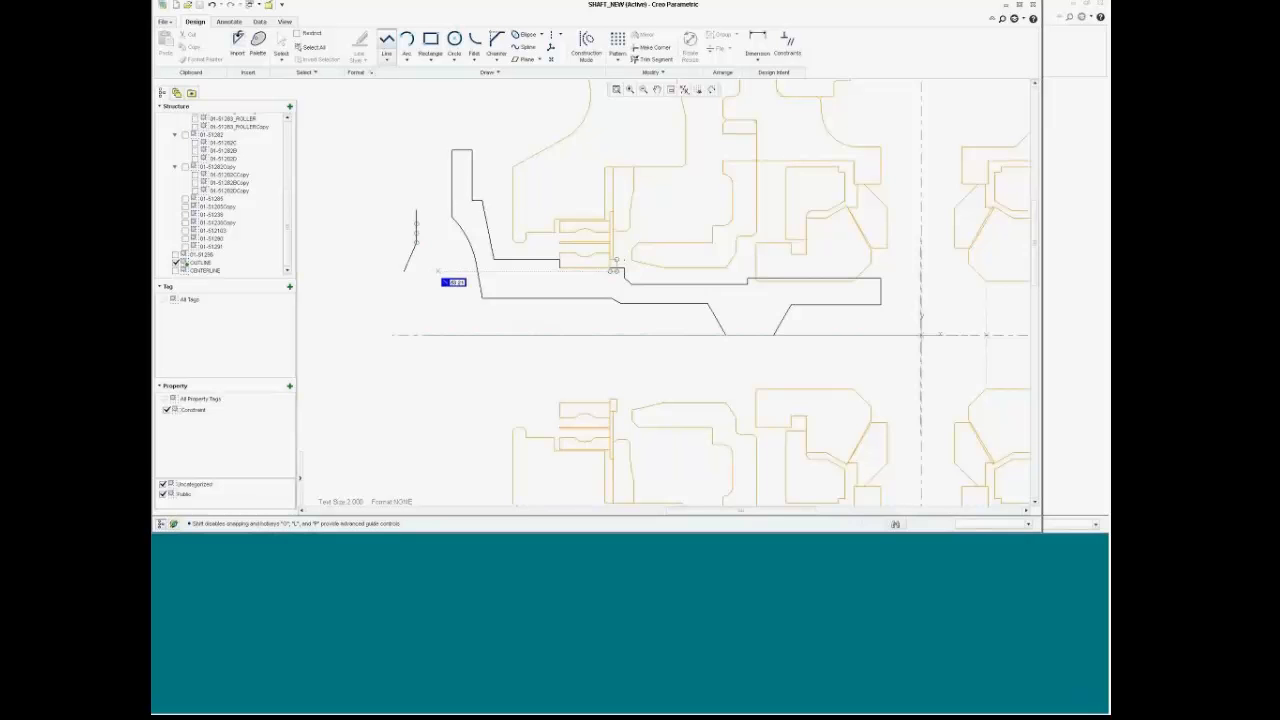
scroll(439, 272, down, 3)
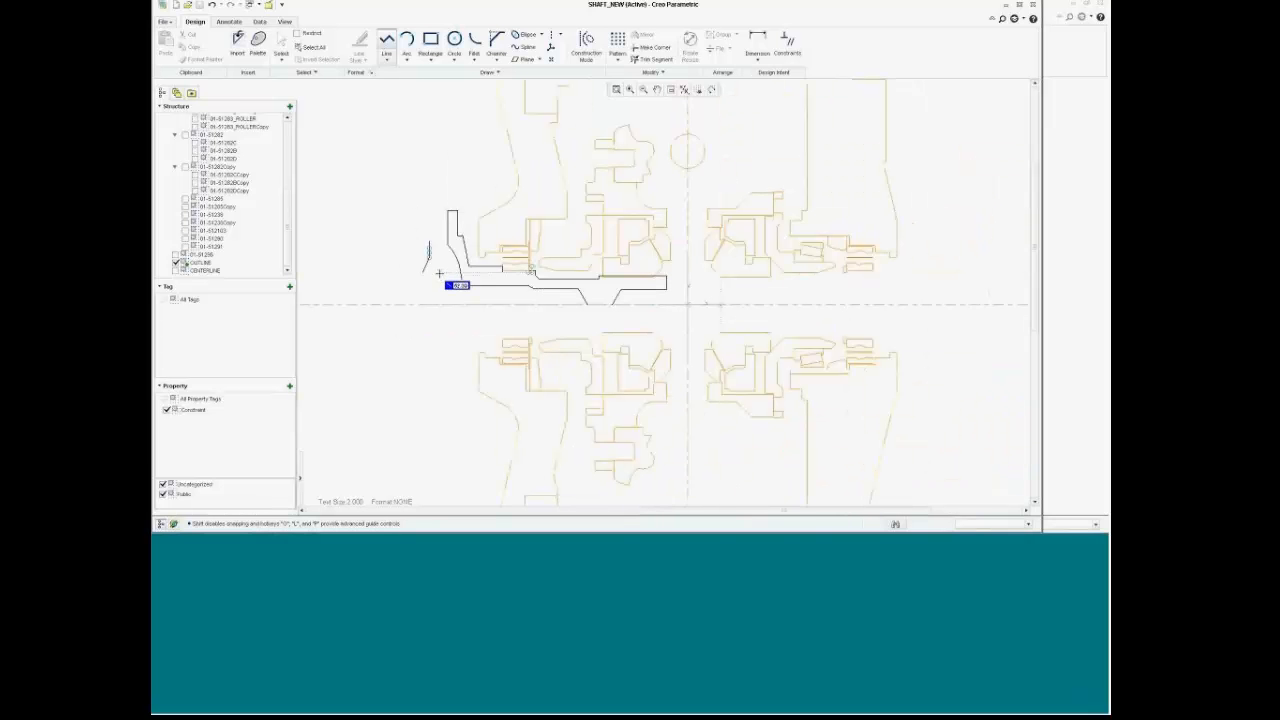
click(386, 109)
middle_click(386, 110)
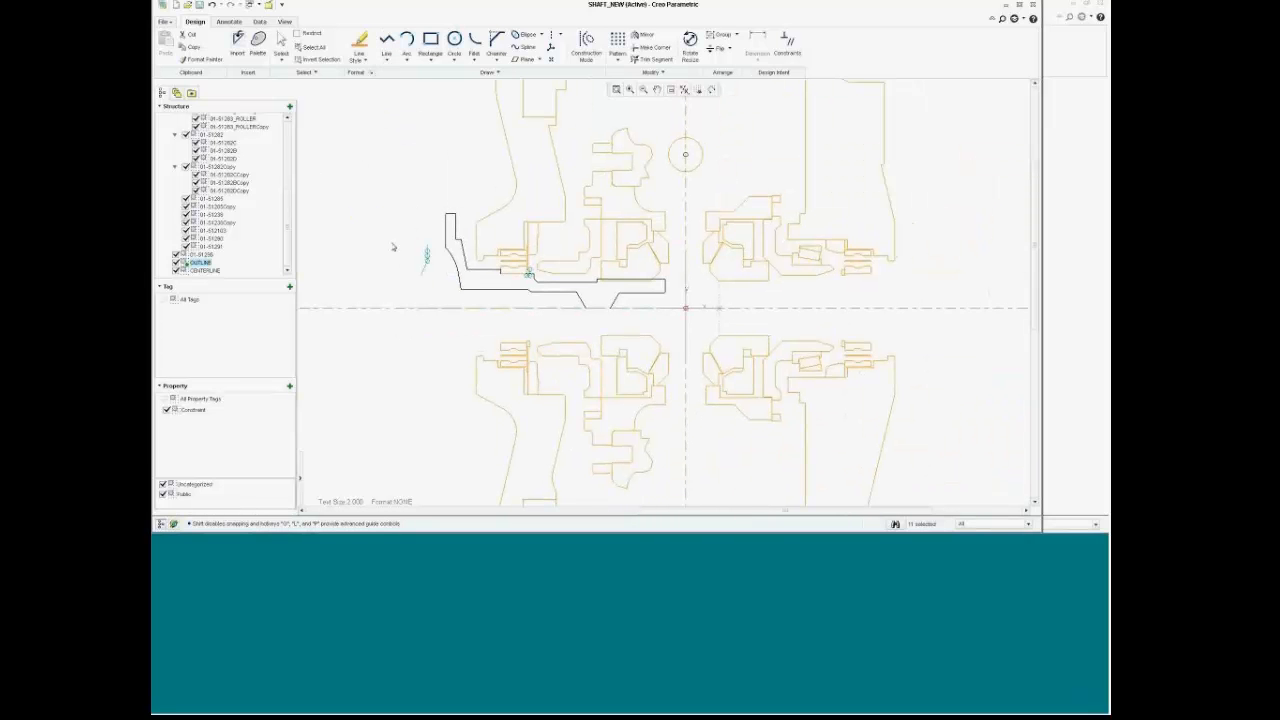
drag(394, 239, 434, 289)
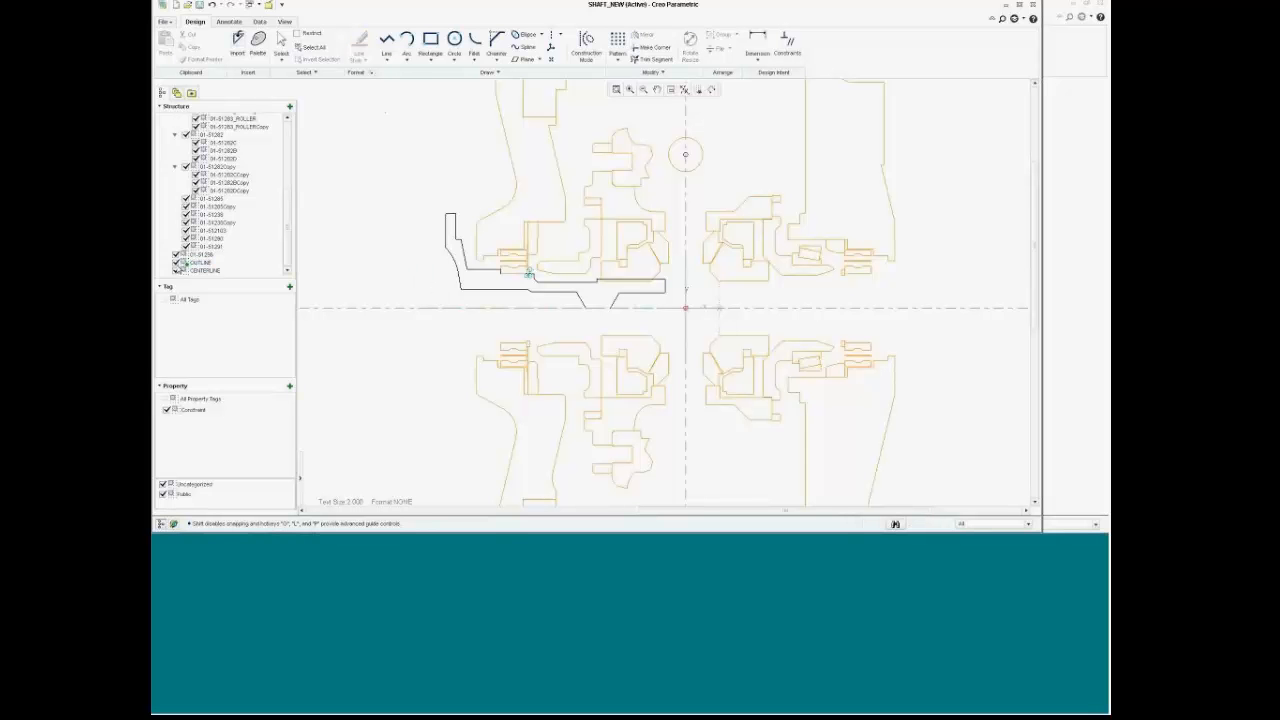
Step: Hide every layout part again, keep only OUTLINE visible, and zoom to the shaft outline
drag(286, 216, 286, 121)
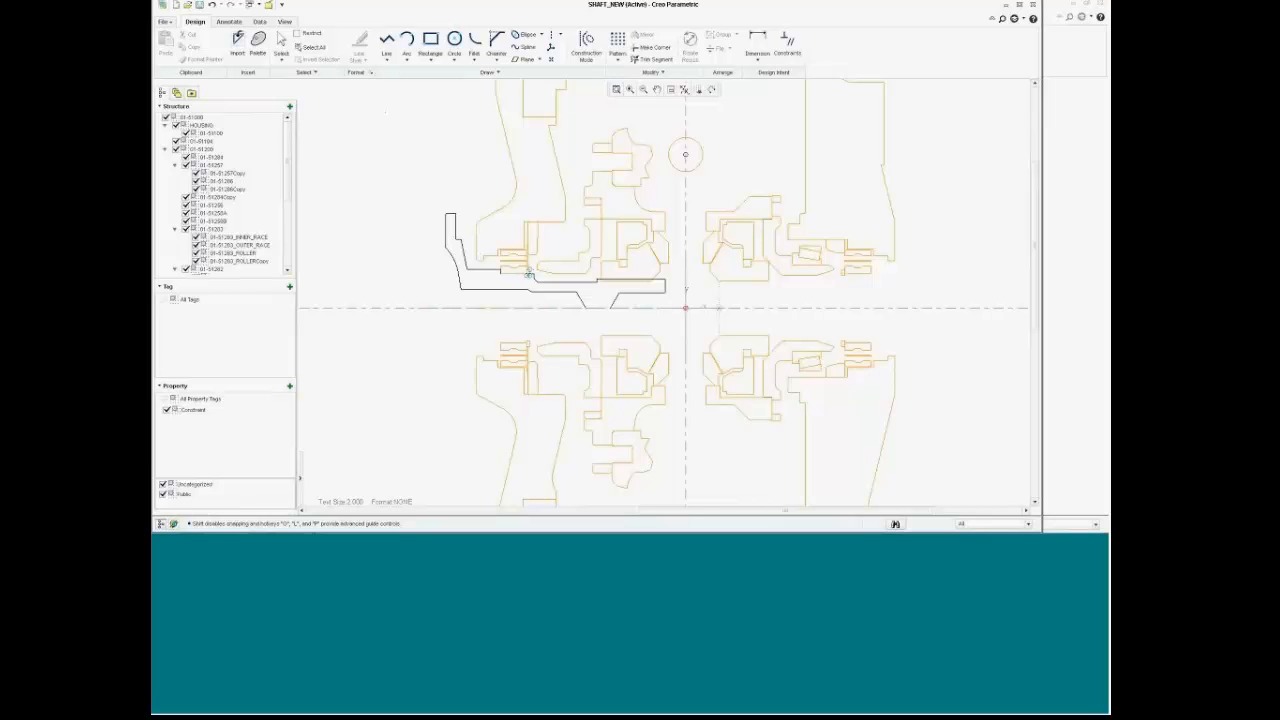
click(166, 118)
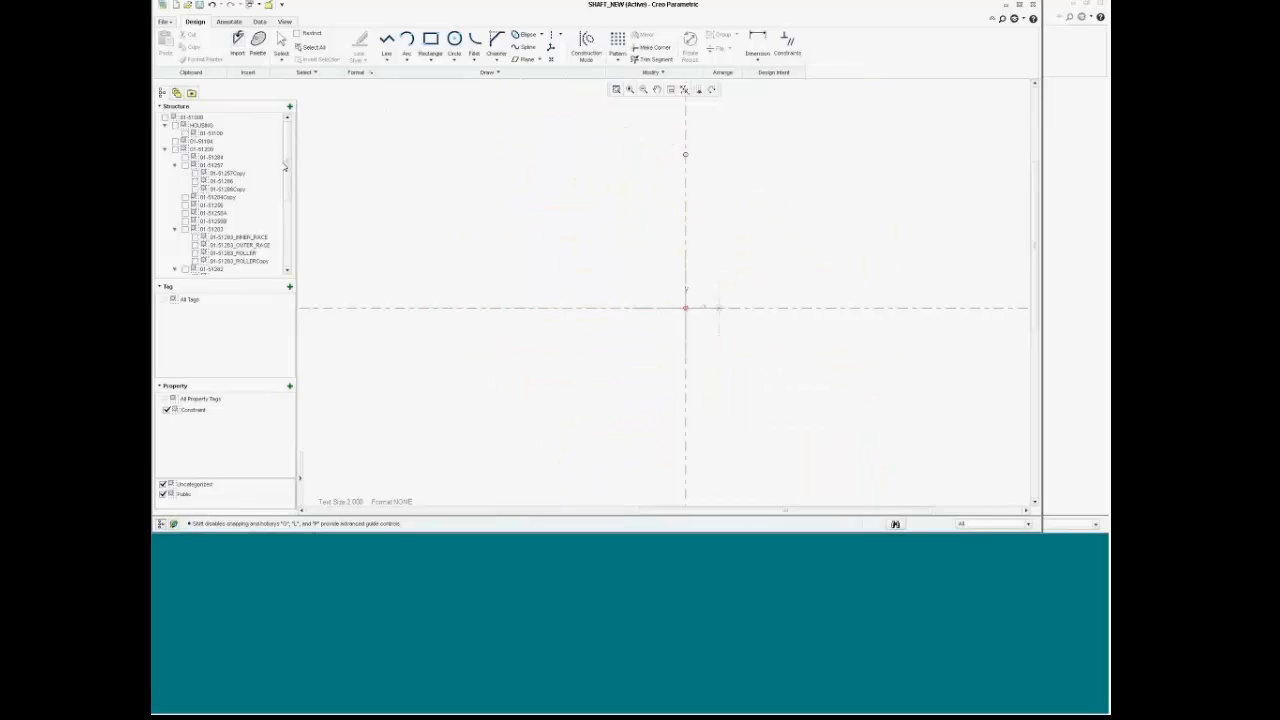
drag(285, 166, 285, 232)
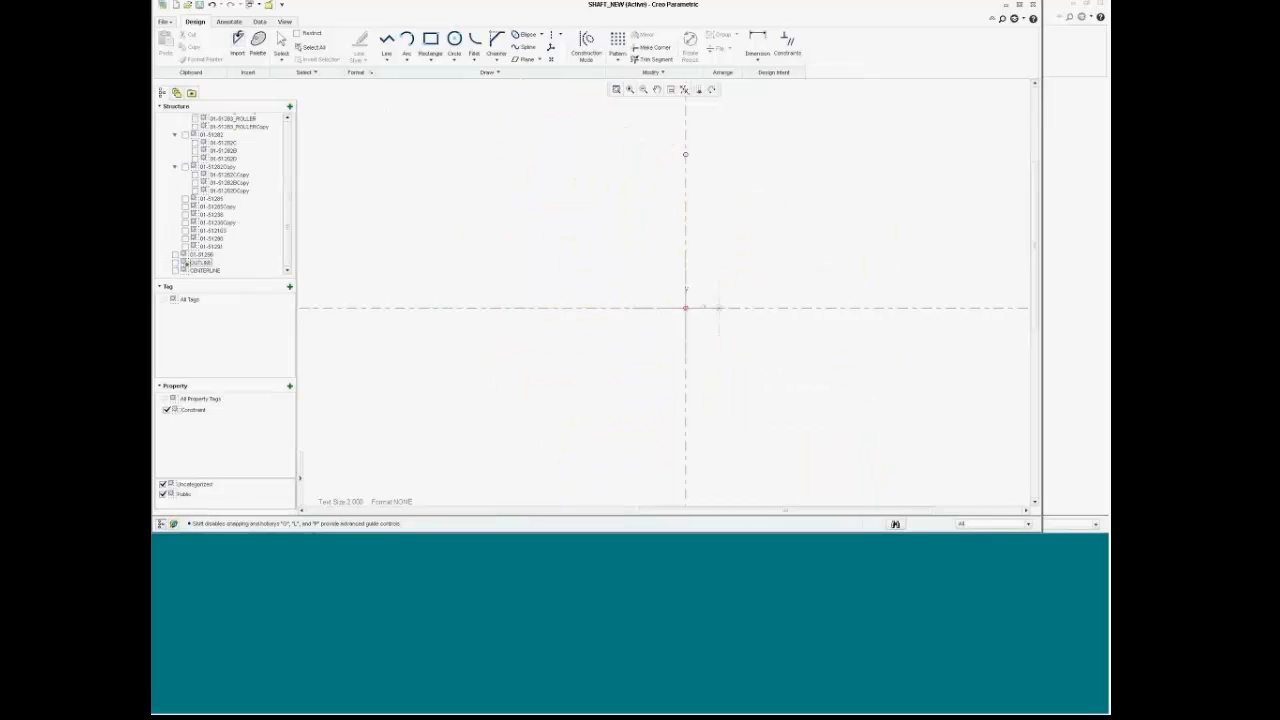
click(185, 262)
scroll(489, 240, up, 3)
scroll(429, 254, down, 4)
scroll(340, 201, up, 3)
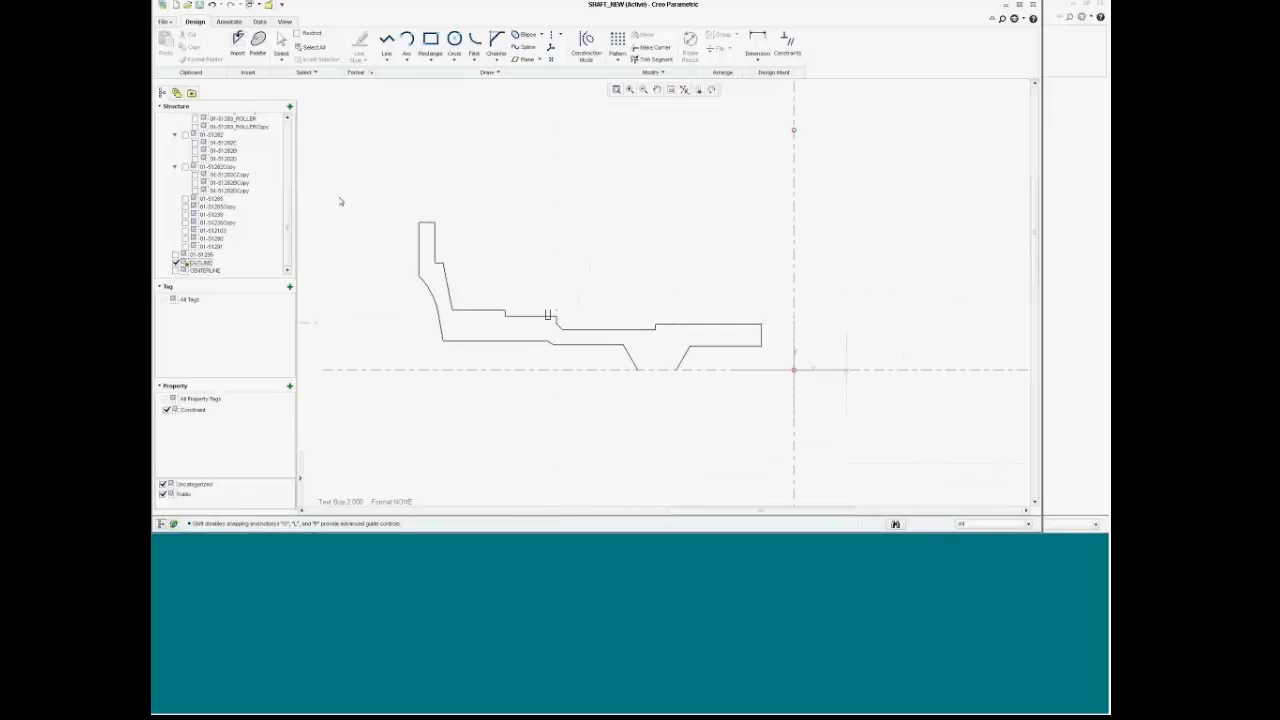
scroll(340, 201, up, 1)
scroll(589, 391, up, 2)
scroll(591, 382, up, 1)
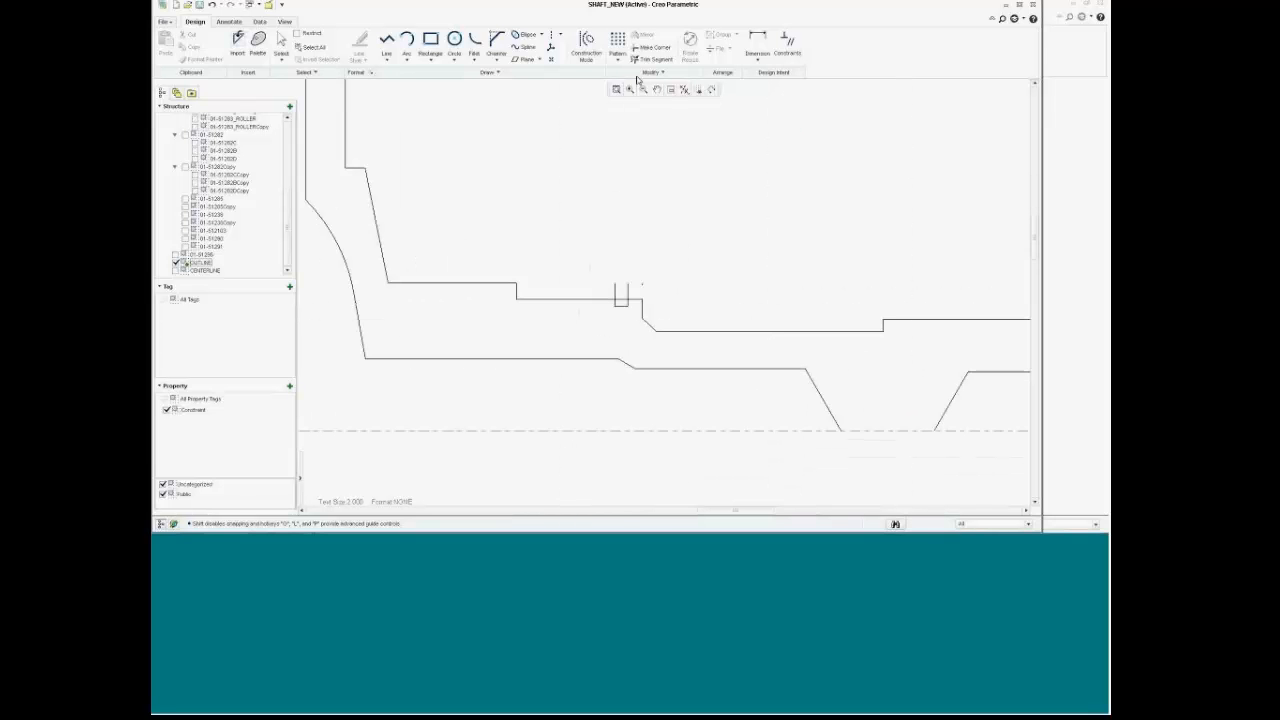
scroll(640, 86, down, 1)
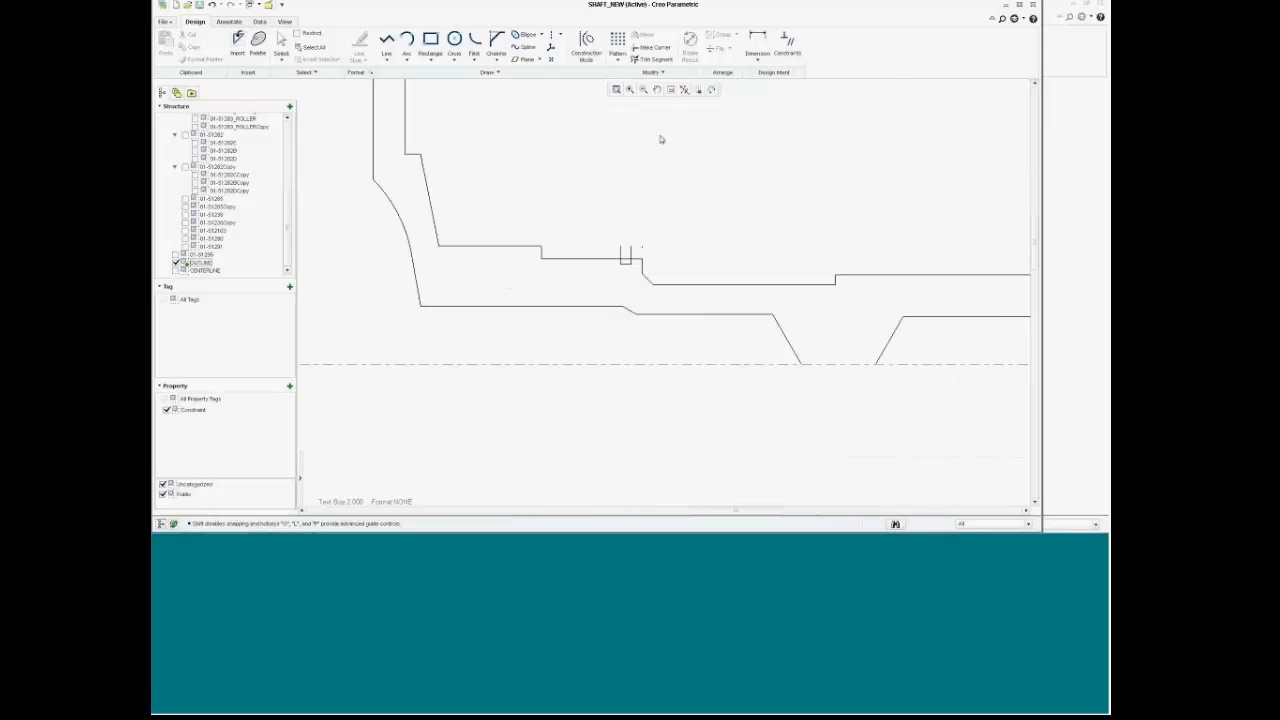
Step: Trim away the small notch's left edge, undoing an extra trim of the lower-left slanted edges
click(648, 60)
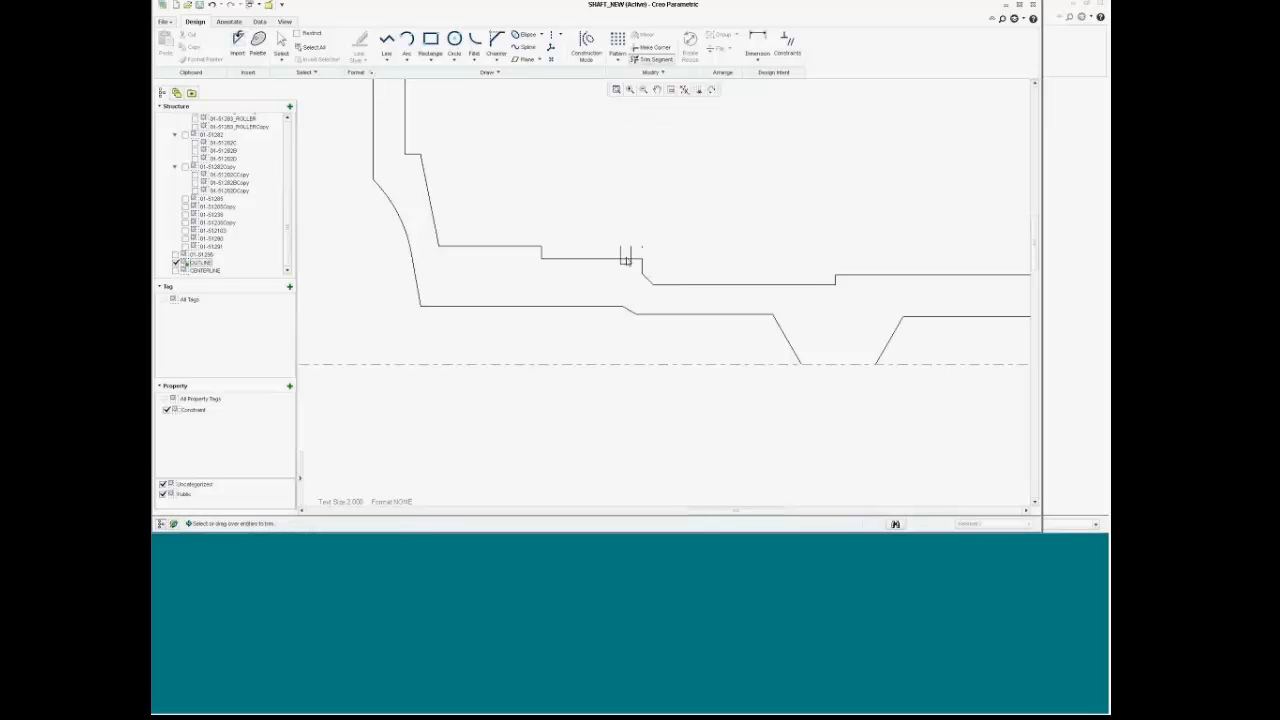
scroll(630, 250, up, 3)
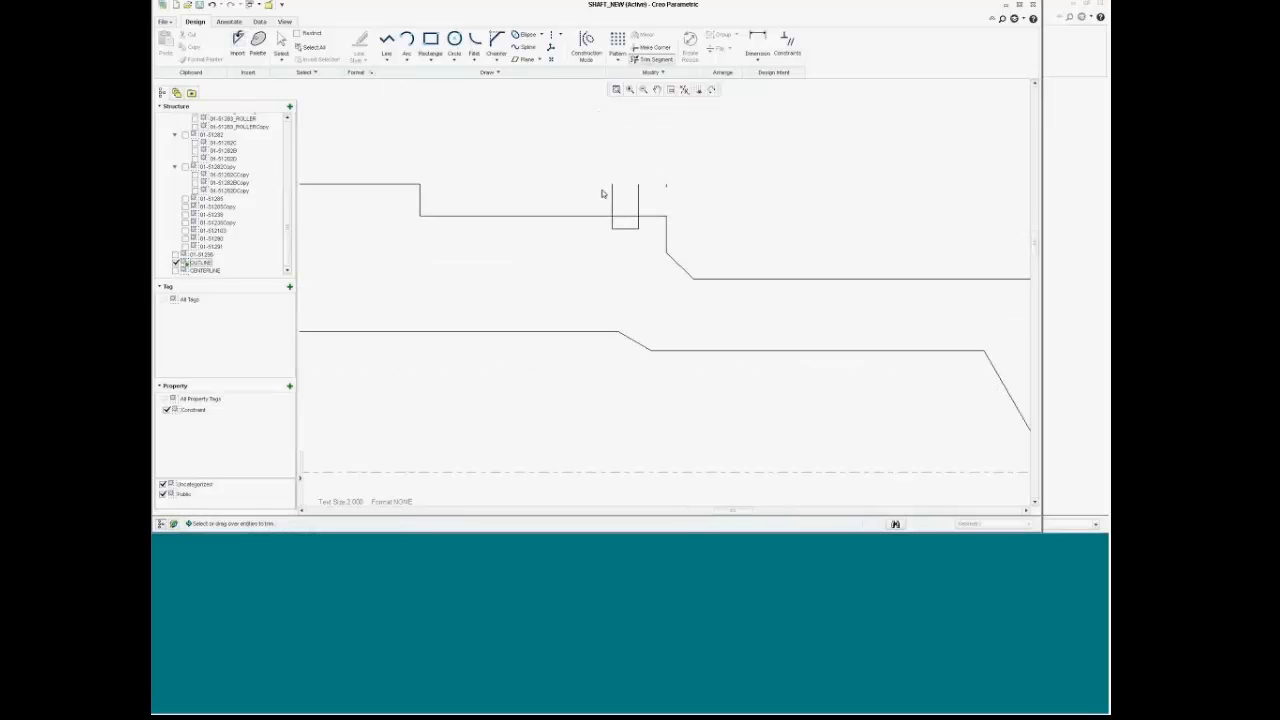
mouse_move(602, 193)
mouse_down()
mouse_move(623, 220)
mouse_move(672, 196)
mouse_up()
scroll(761, 173, up, 4)
scroll(799, 140, down, 2)
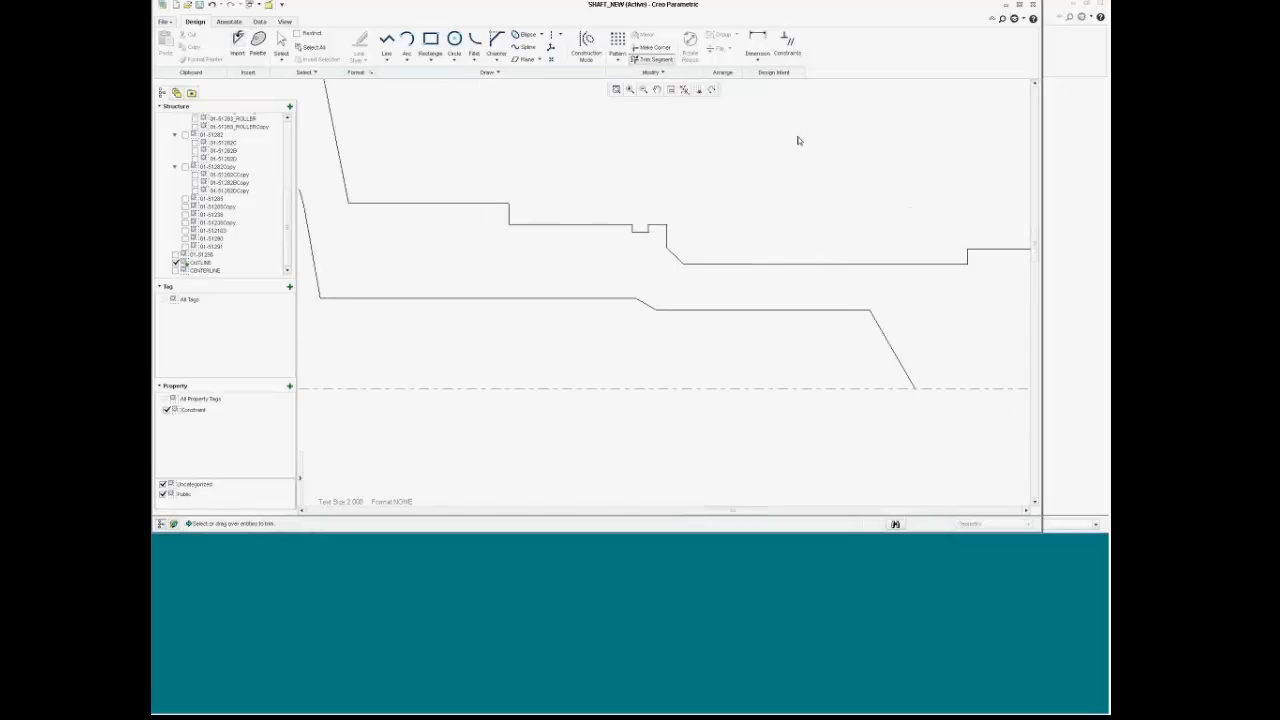
scroll(790, 140, up, 6)
scroll(806, 127, down, 3)
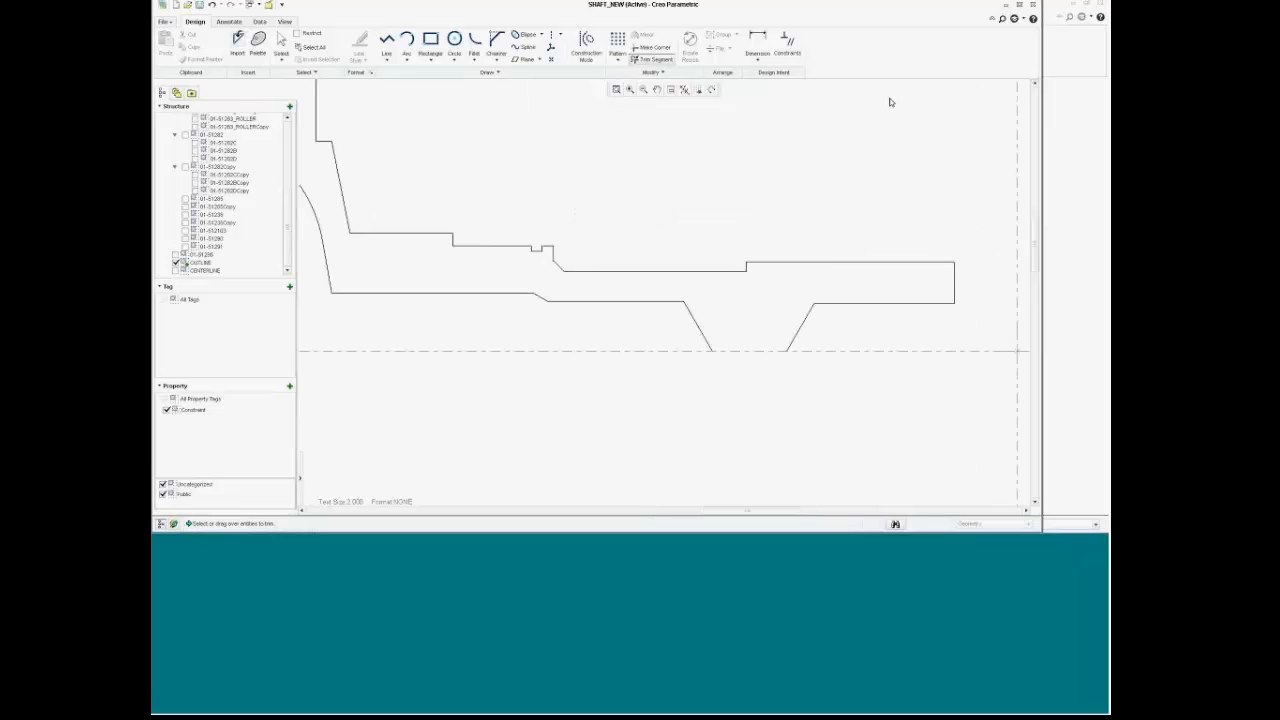
scroll(808, 117, up, 3)
middle_drag(808, 117, 757, 222)
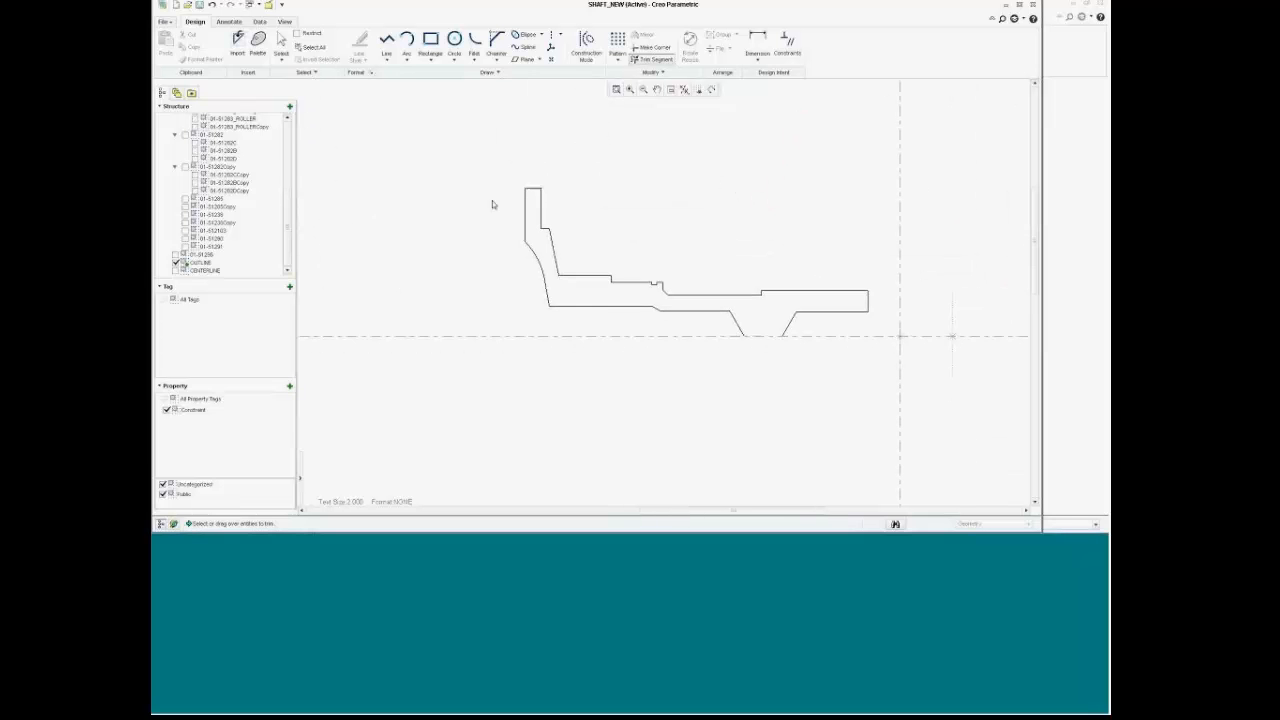
mouse_move(489, 191)
mouse_down()
mouse_move(929, 366)
mouse_move(916, 366)
mouse_up()
key(Escape)
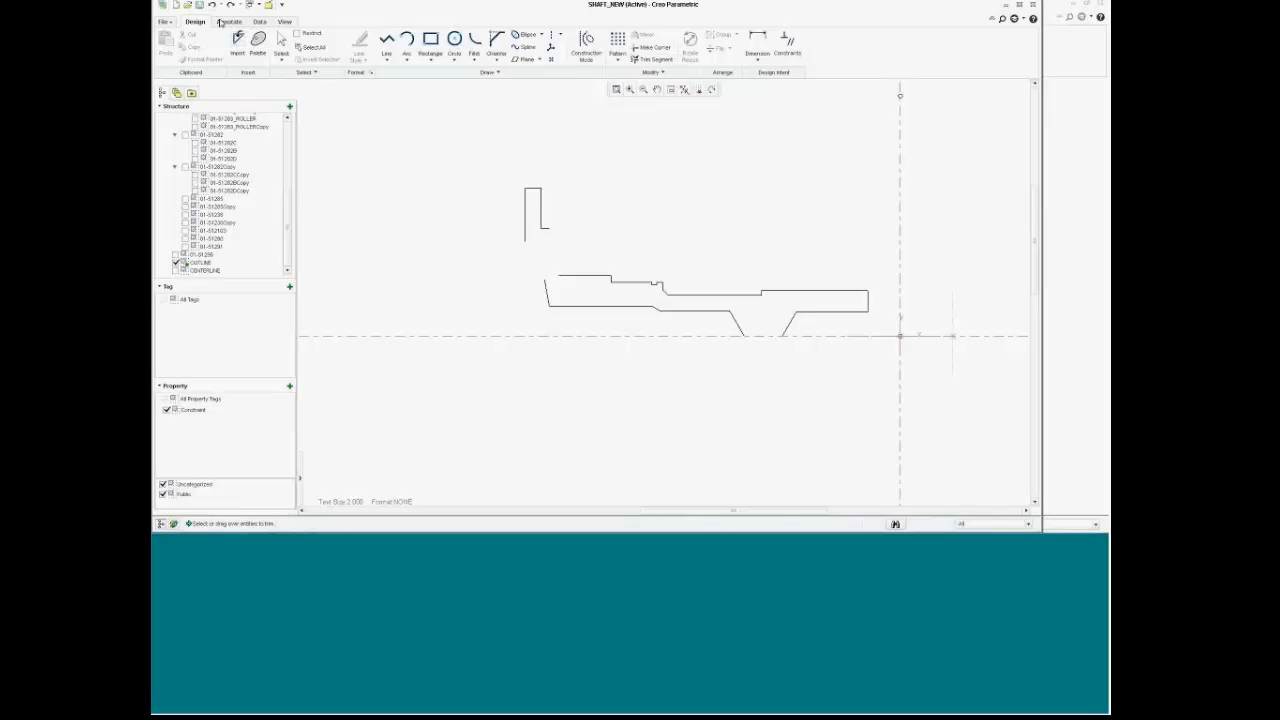
click(212, 6)
Step: Mirror the whole shaft outline about the horizontal centreline
drag(493, 168, 888, 428)
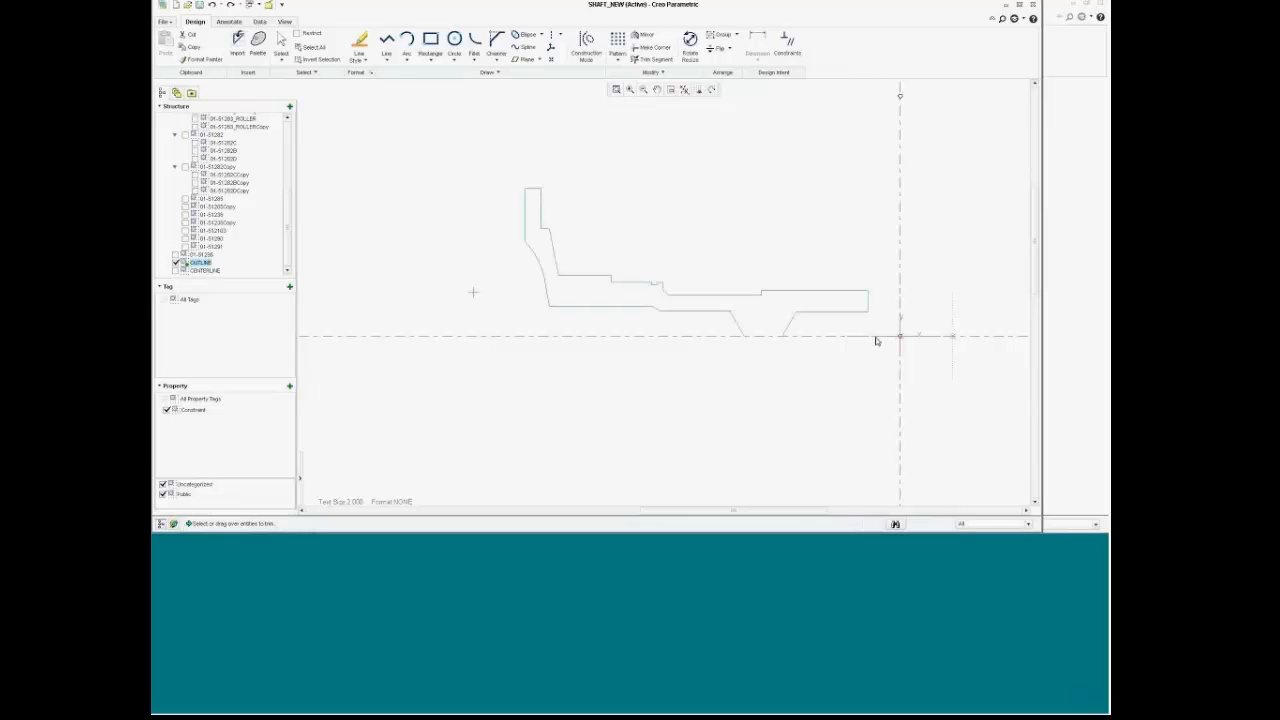
click(641, 38)
click(527, 336)
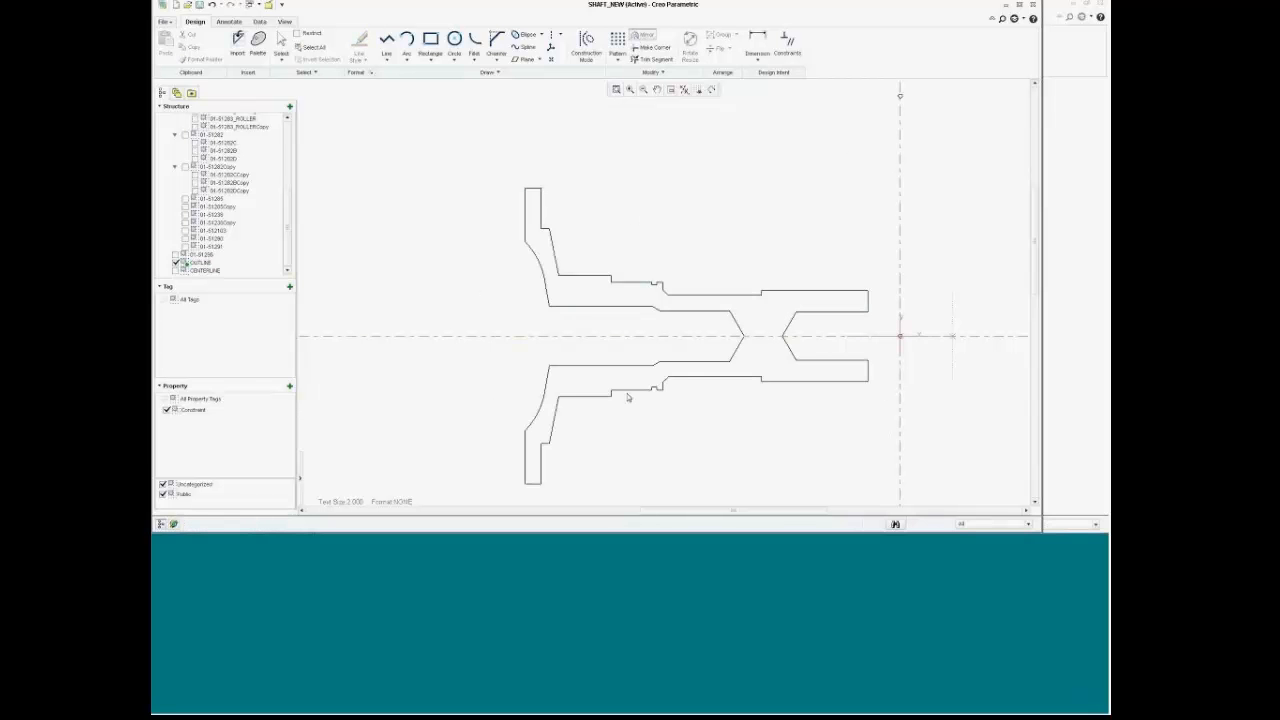
scroll(629, 397, up, 3)
scroll(674, 436, down, 3)
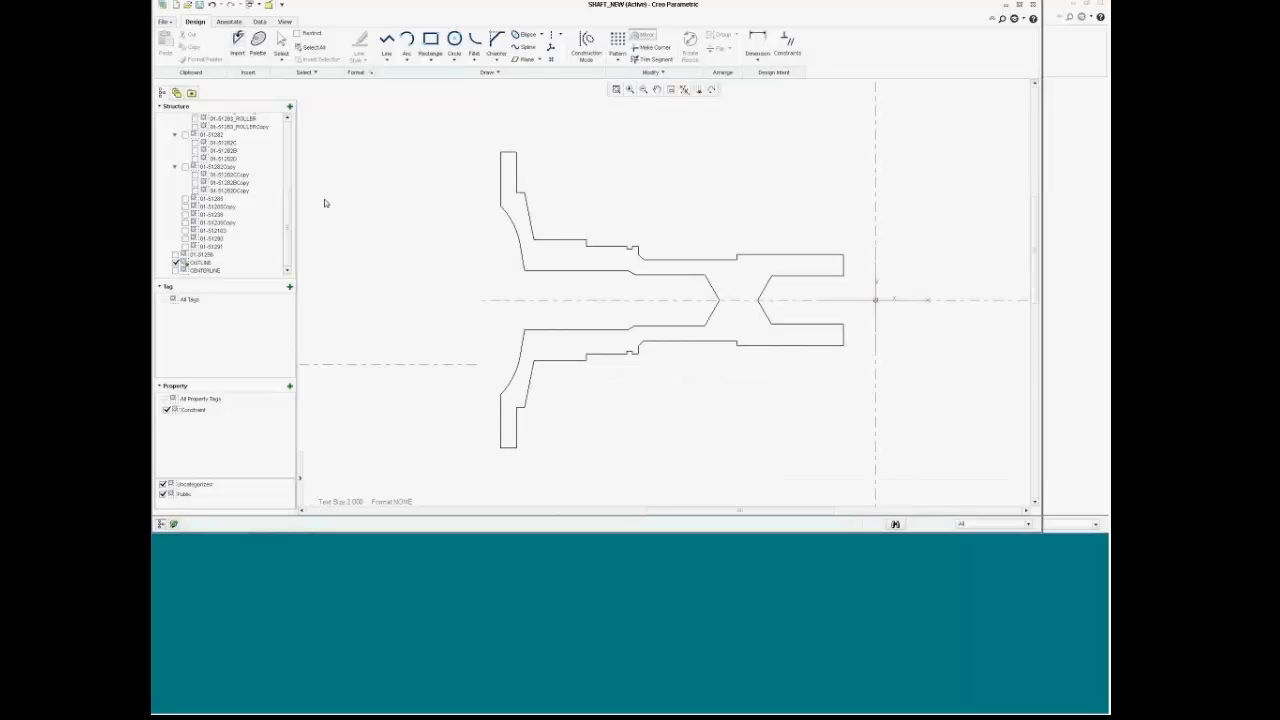
drag(290, 207, 290, 134)
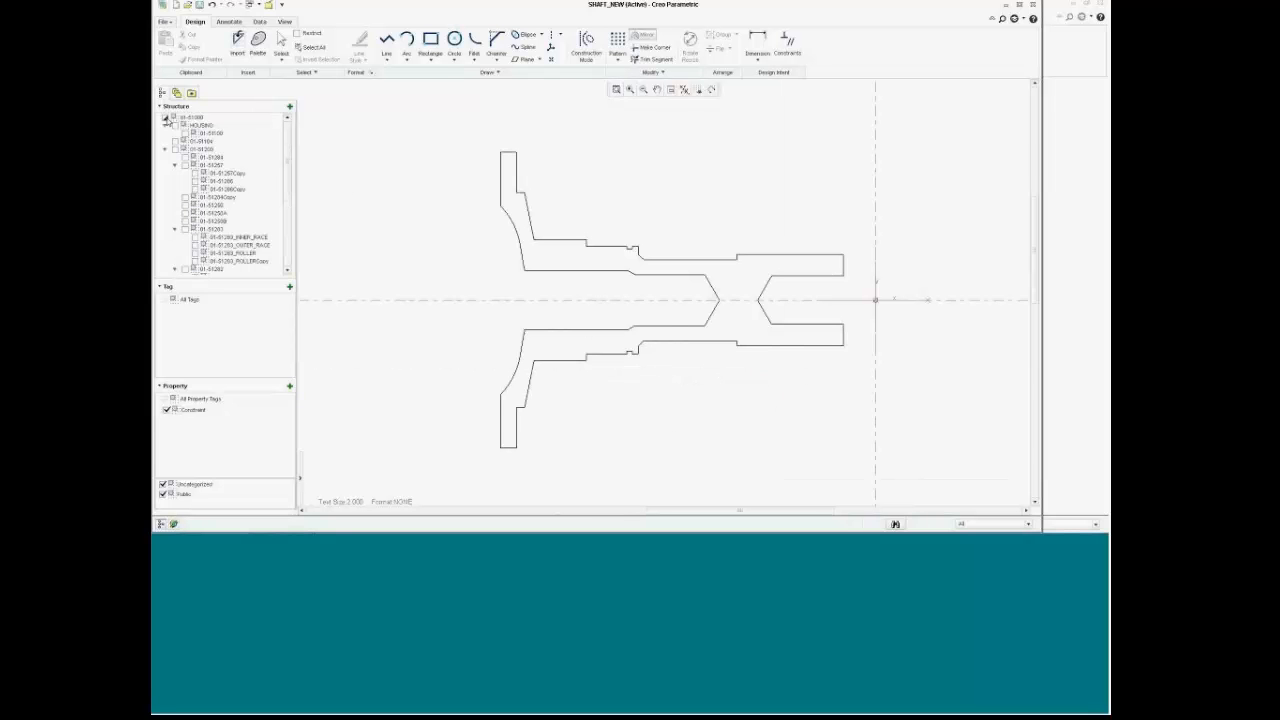
click(167, 118)
scroll(672, 333, down, 3)
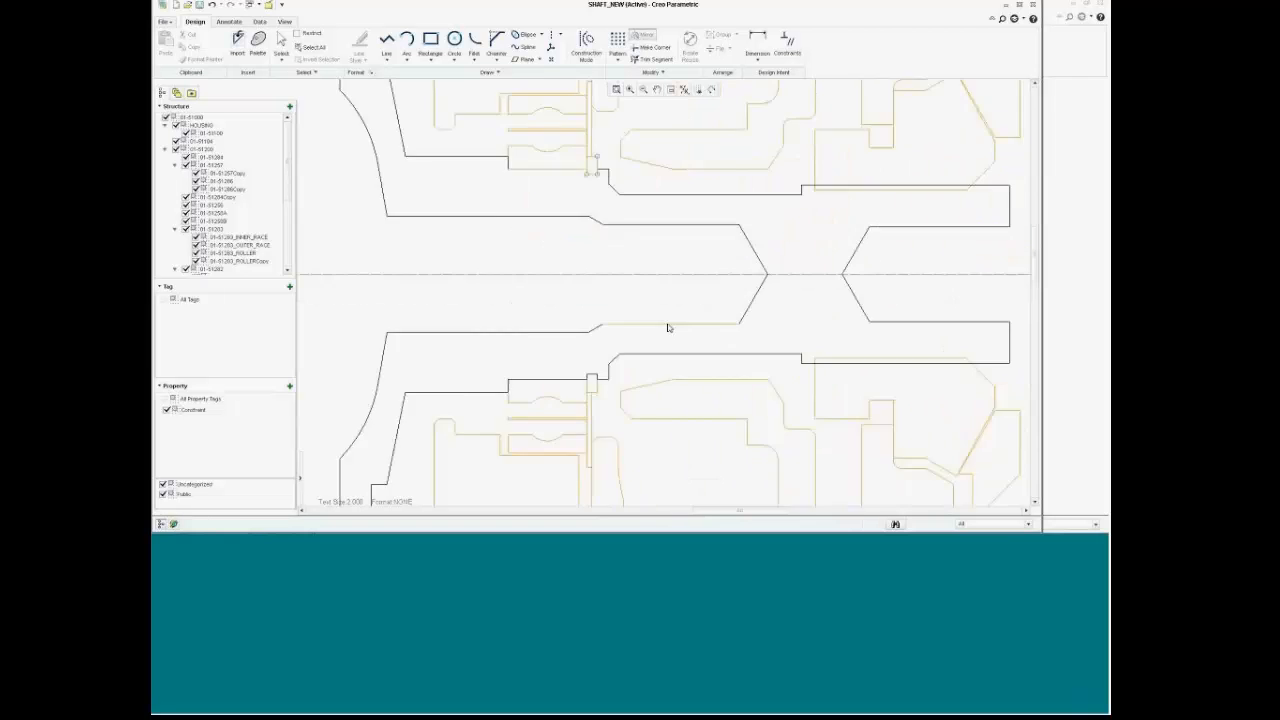
scroll(668, 326, up, 3)
scroll(640, 356, down, 5)
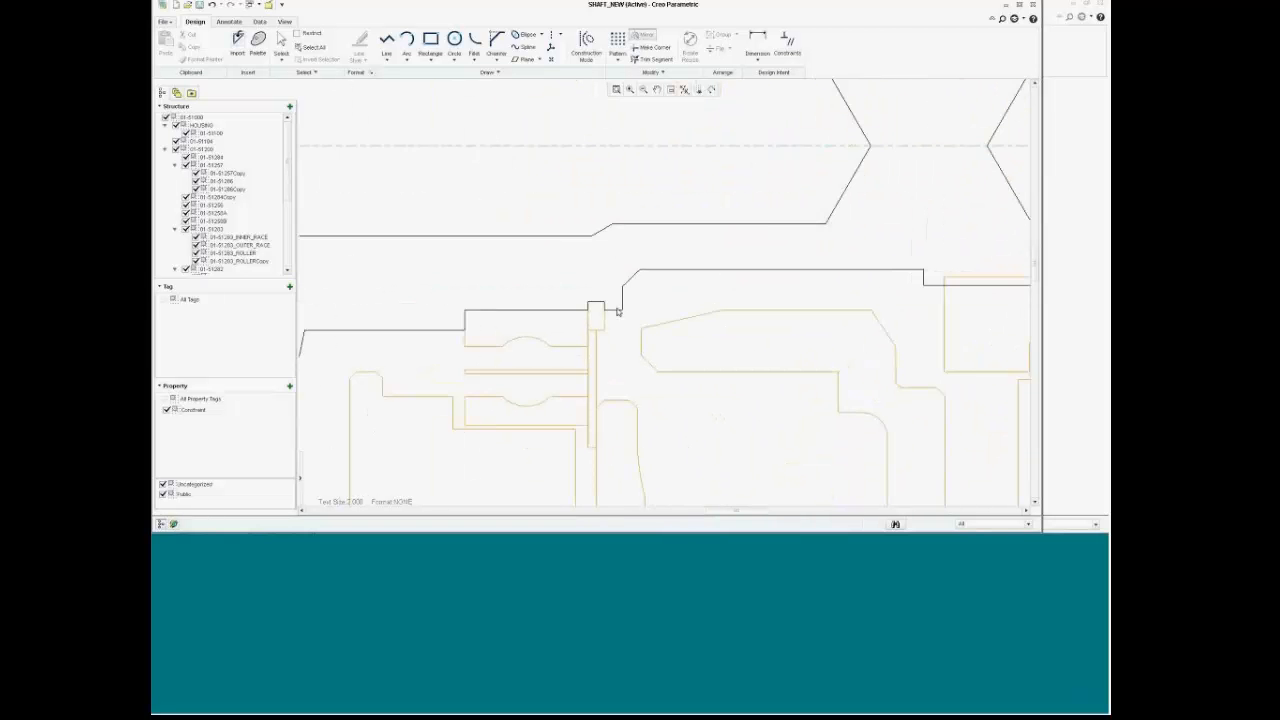
scroll(608, 177, up, 3)
scroll(614, 177, down, 3)
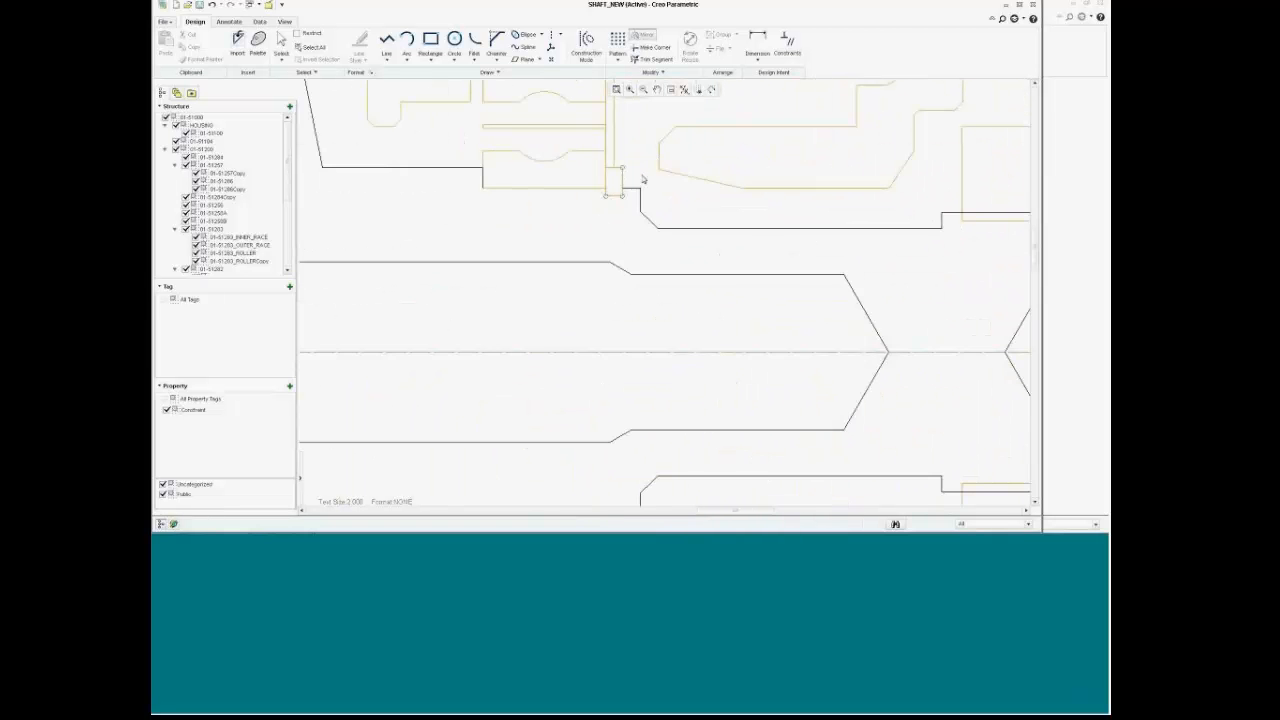
scroll(650, 178, up, 3)
scroll(672, 150, down, 2)
scroll(681, 133, up, 2)
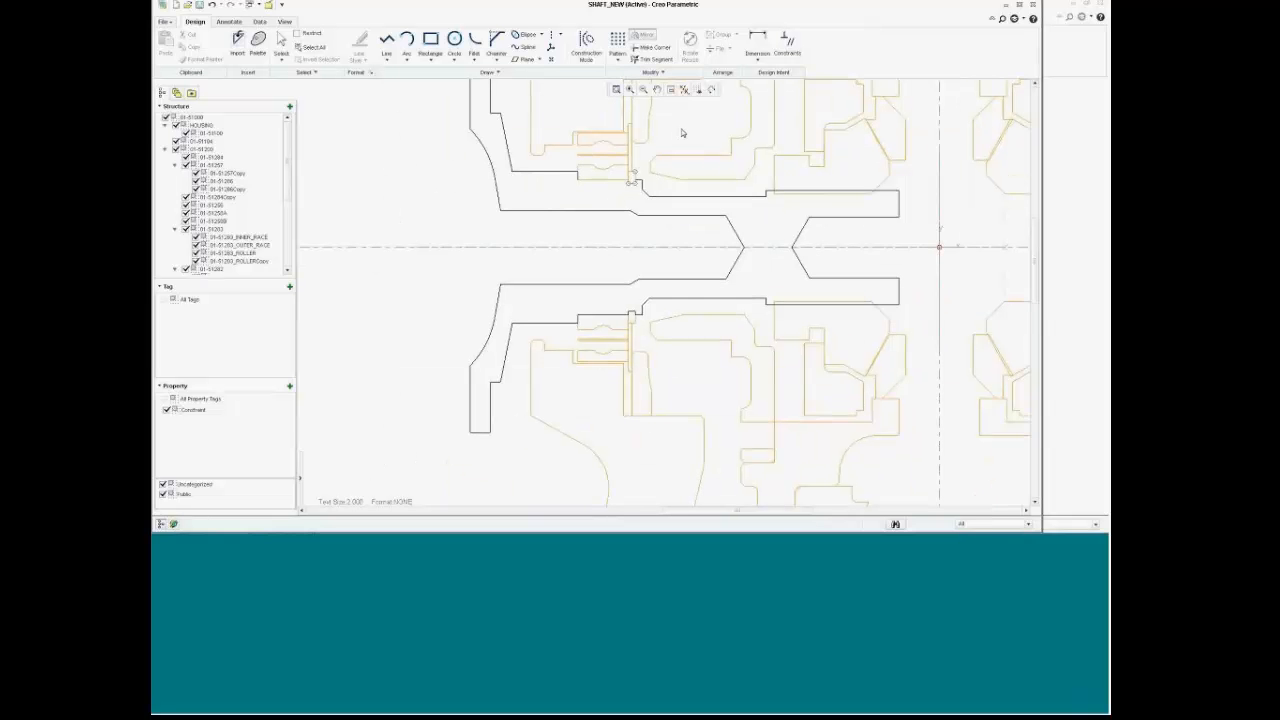
middle_drag(686, 122, 686, 209)
scroll(686, 219, up, 3)
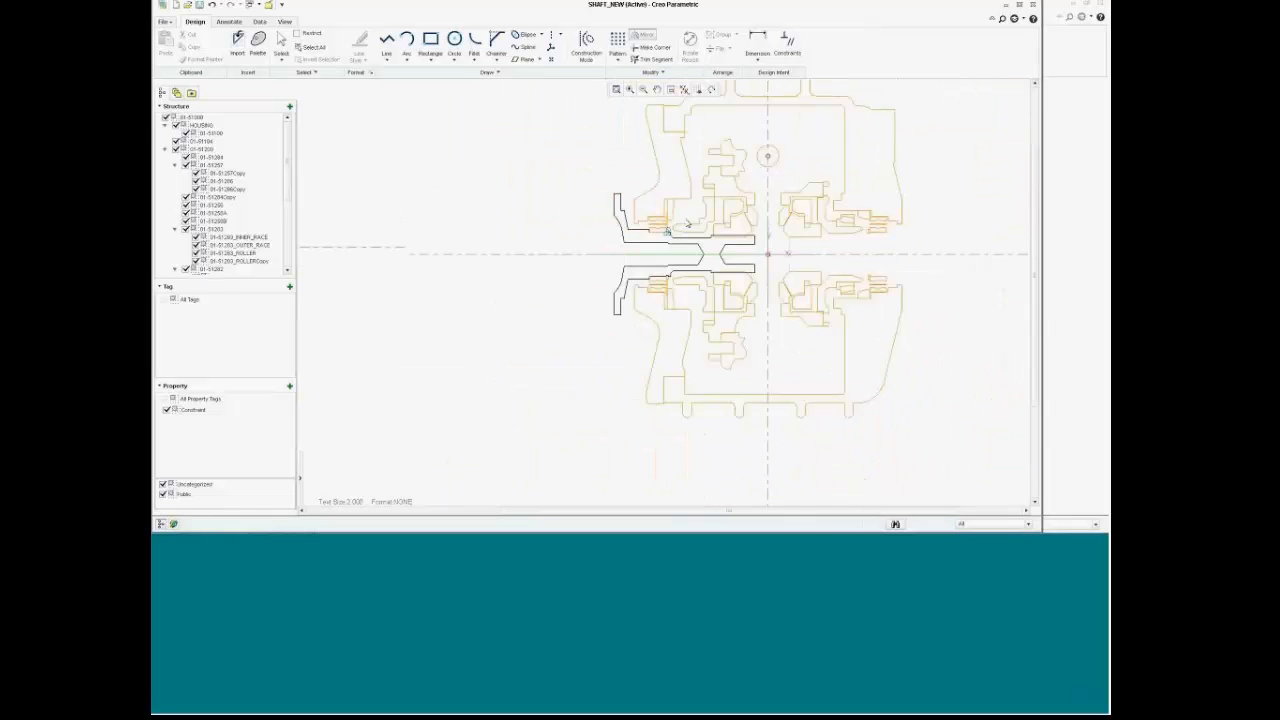
mouse_move(756, 155)
ctrl+middle_down()
mouse_move(717, 209)
mouse_move(650, 200)
ctrl+middle_up()
Step: Add a new tag and rename it from TAG_1 to SHAFT_NEW
click(290, 287)
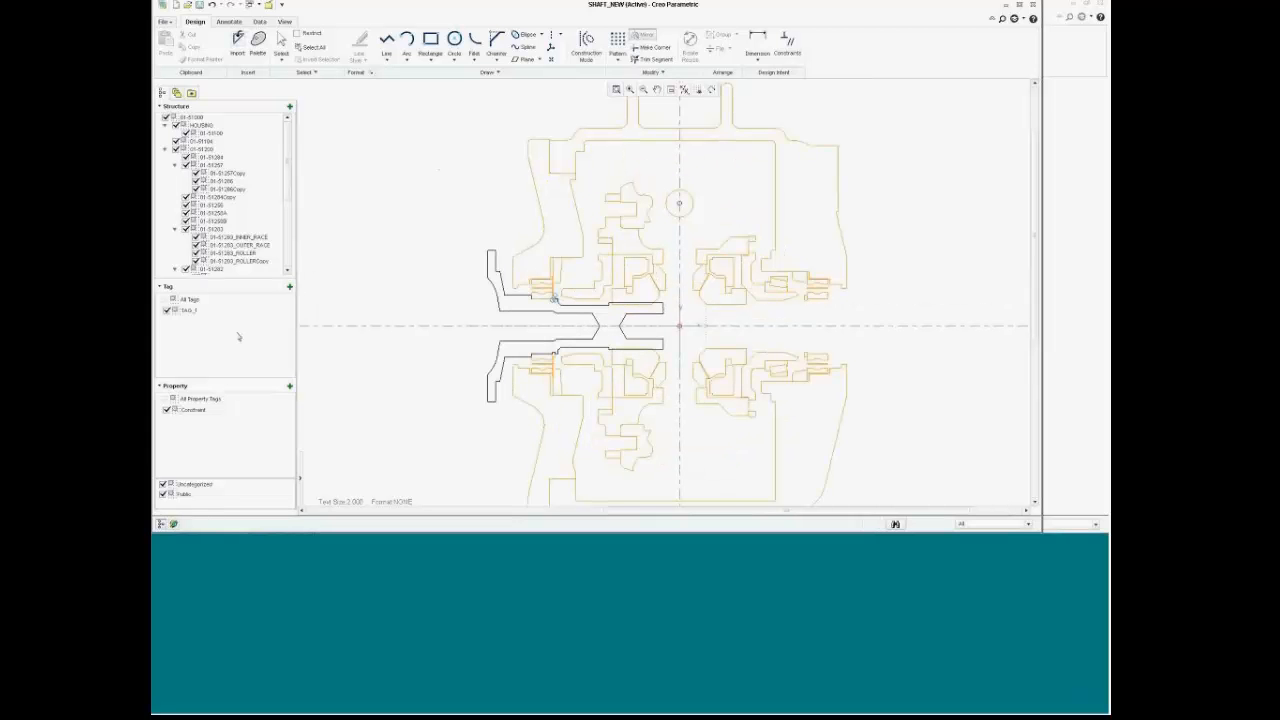
click(190, 314)
right_click(194, 314)
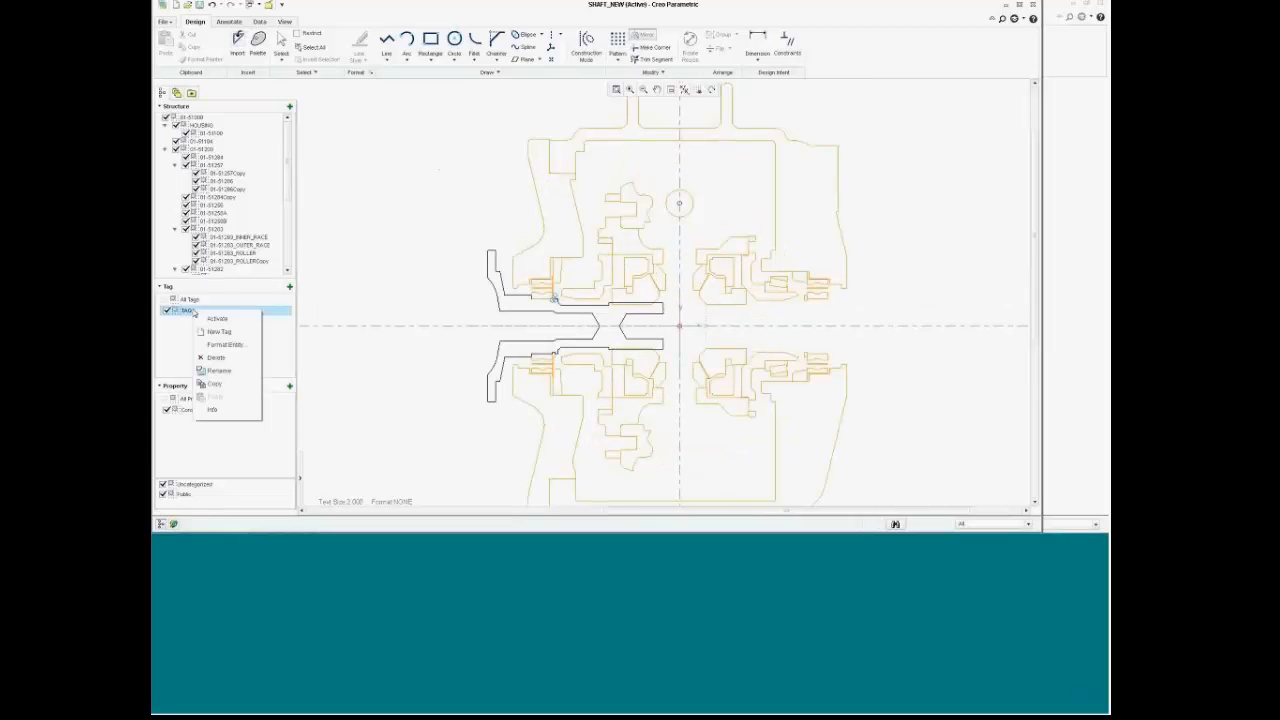
click(219, 371)
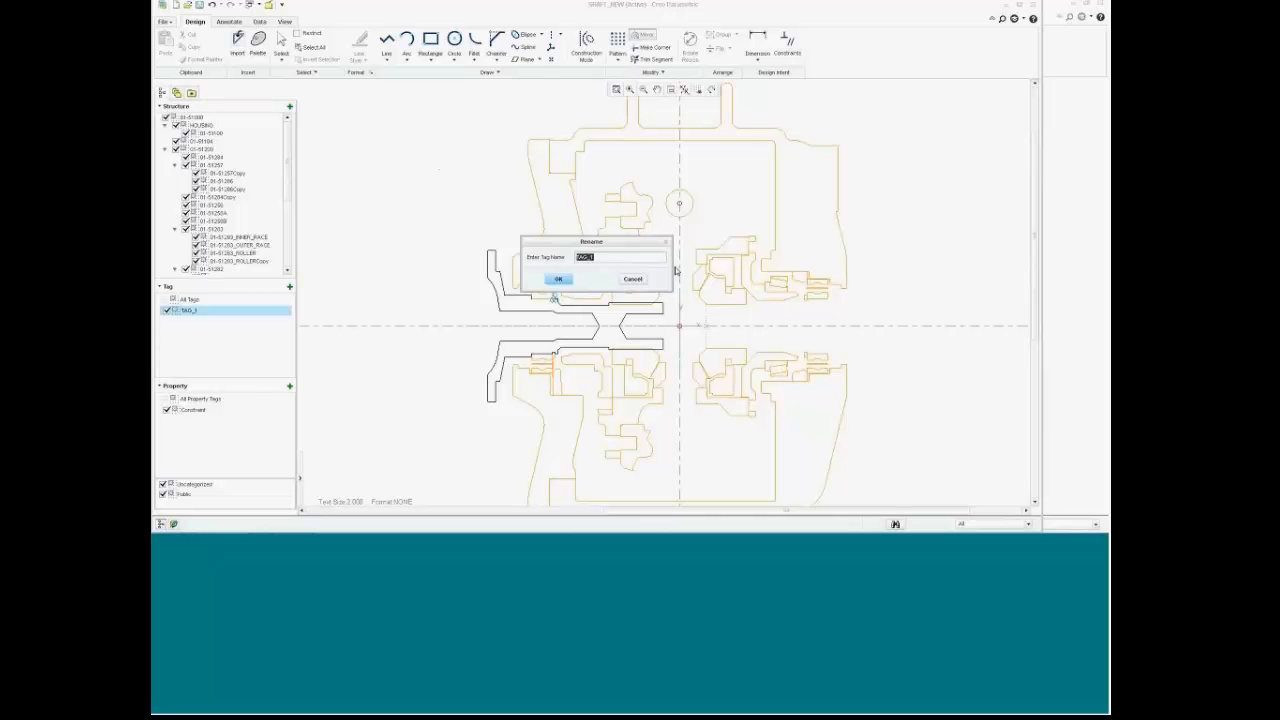
text(shaft_new)
key(Return)
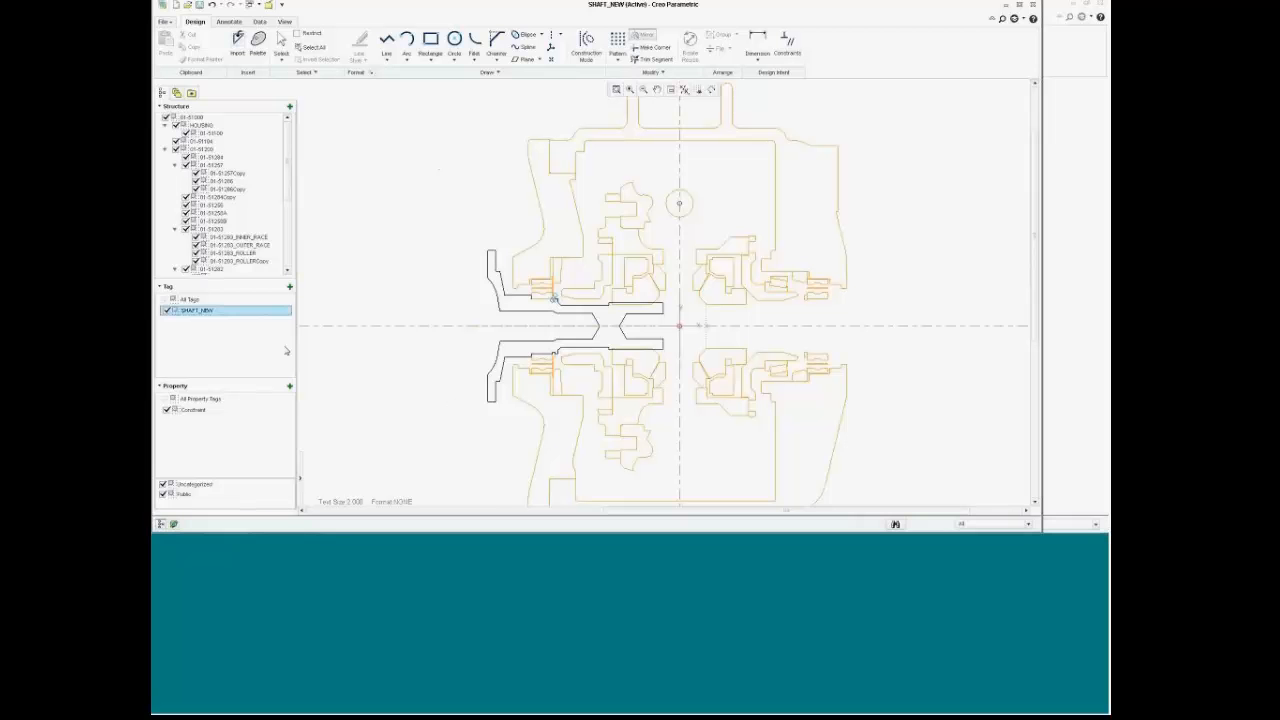
Step: Deselect the tag and select the OUTLINE entry in the structure
click(358, 287)
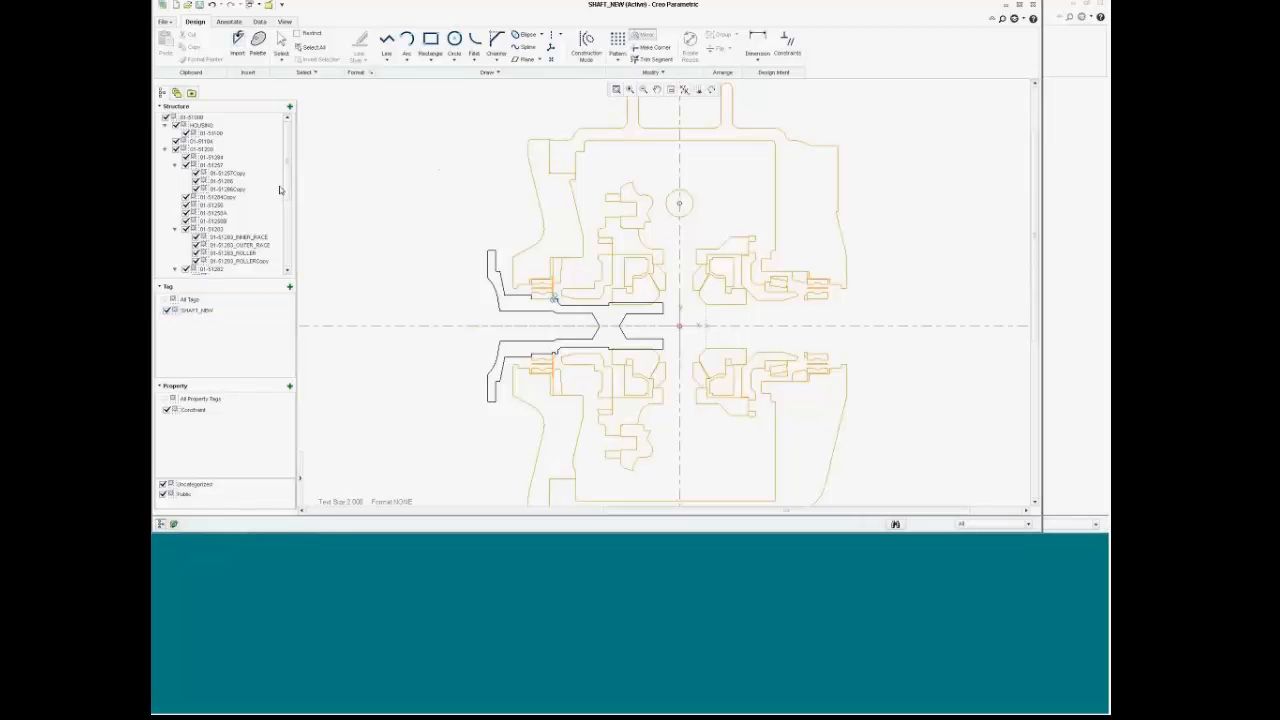
scroll(279, 186, down, 5)
click(200, 262)
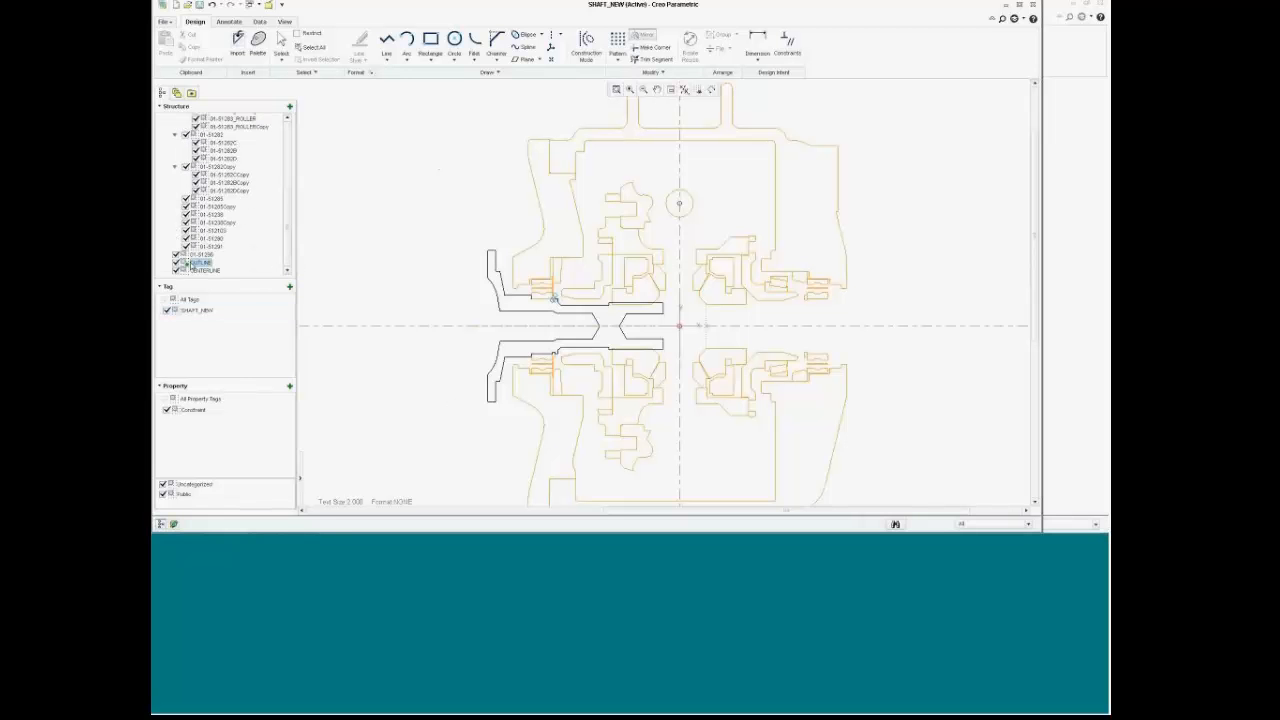
Step: Assign the selected outline geometry to the SHAFT_NEW tag
right_click(336, 282)
mouse_move(370, 401)
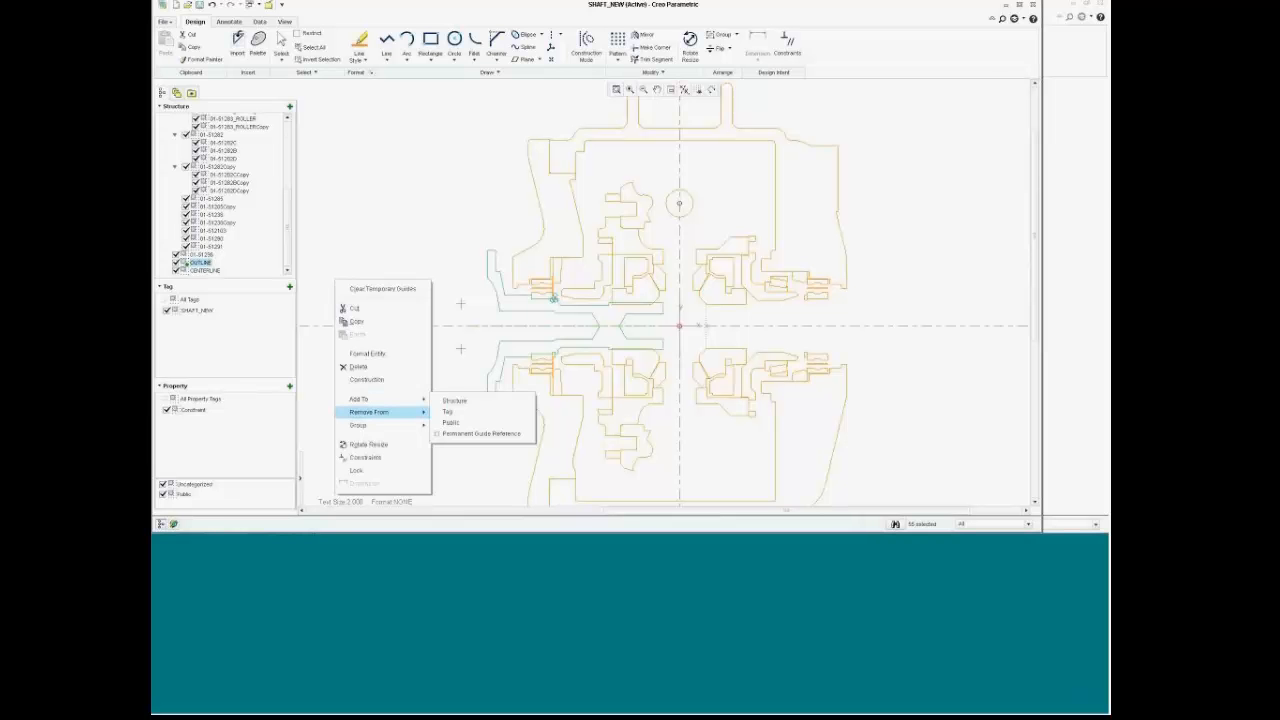
click(472, 433)
click(1004, 104)
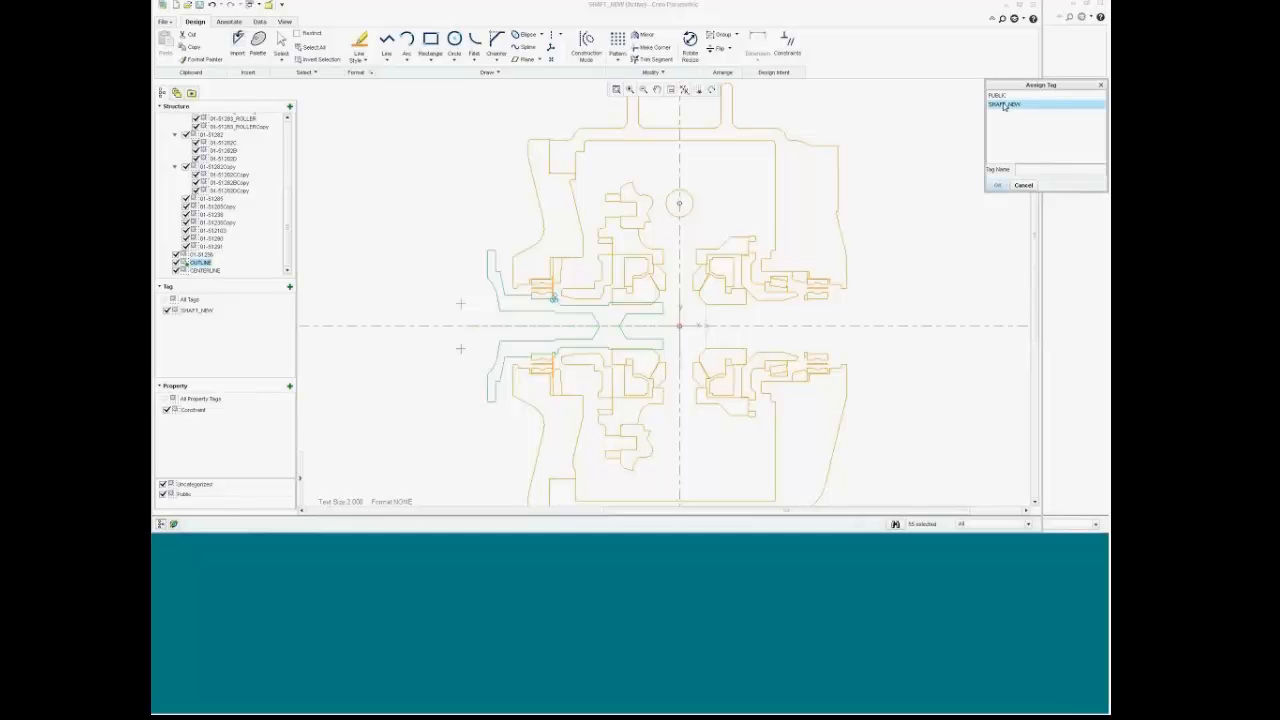
click(997, 185)
Step: Make all the layout geometry public and save the SHAFT_NEW layout
scroll(968, 230, down, 3)
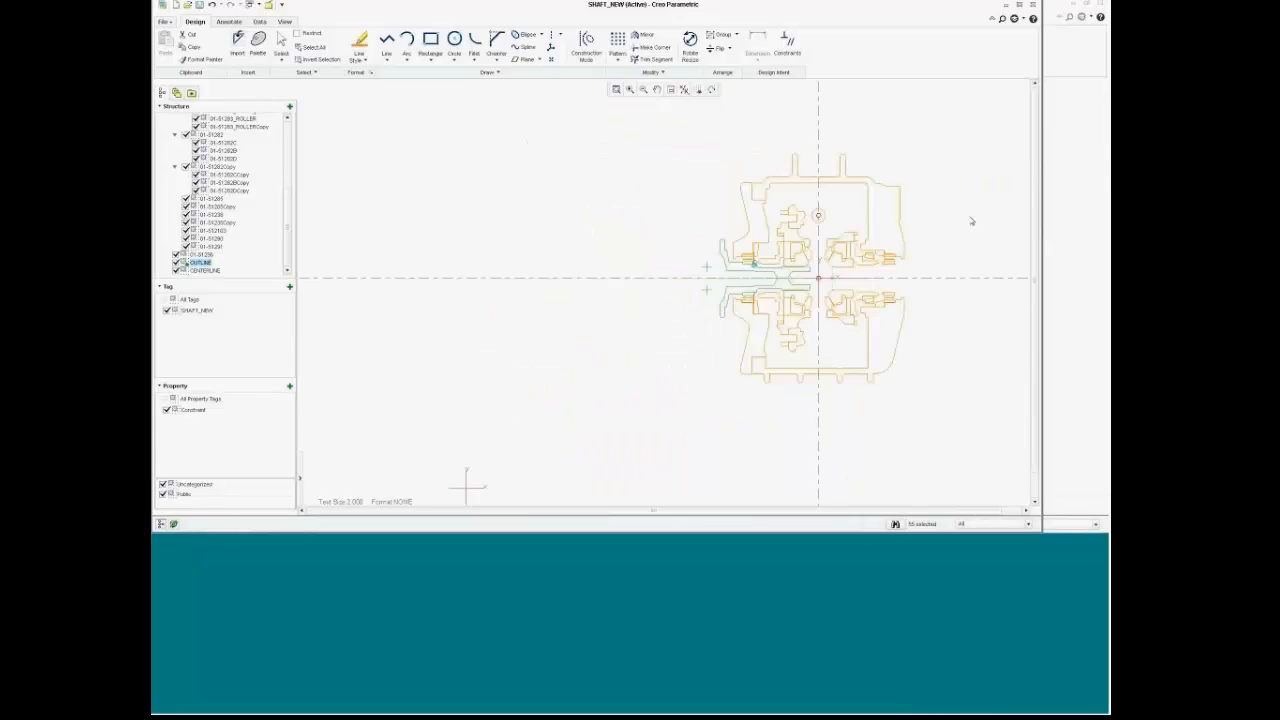
scroll(780, 150, up, 2)
mouse_move(614, 129)
mouse_down()
mouse_move(634, 206)
mouse_move(988, 494)
mouse_move(1028, 443)
mouse_move(971, 437)
mouse_up()
scroll(977, 357, up, 3)
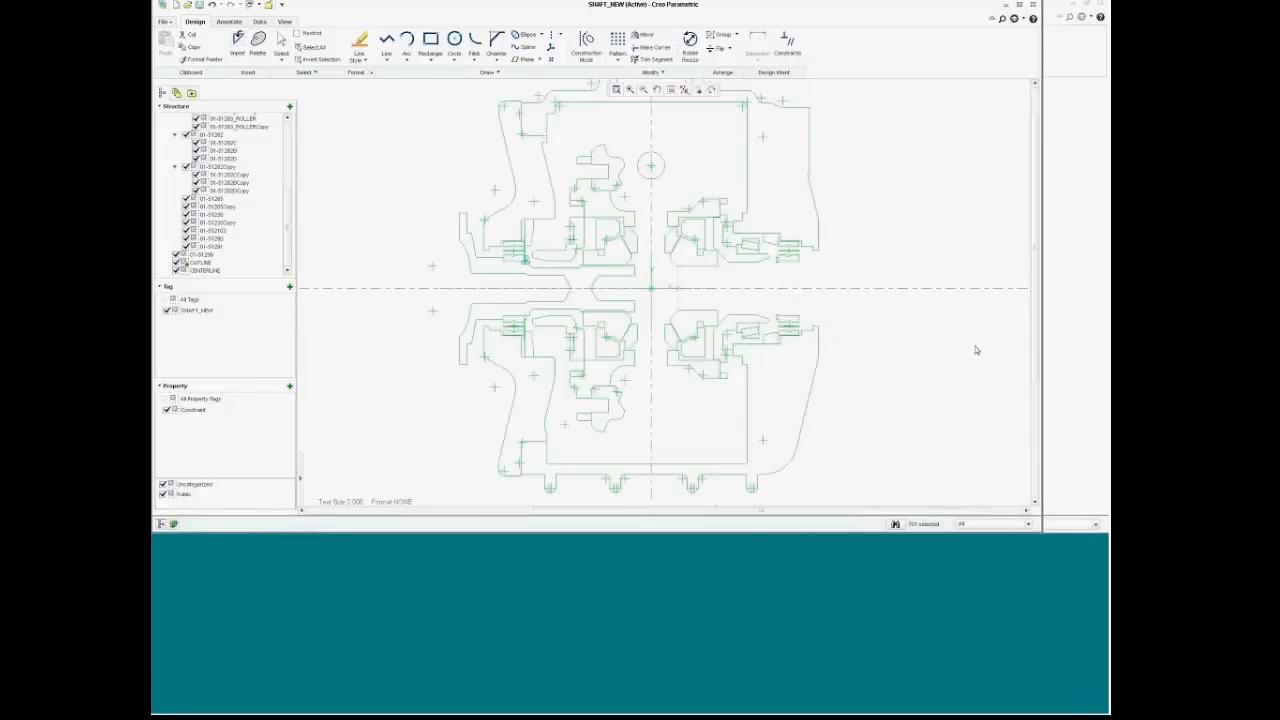
scroll(975, 350, down, 2)
right_click(972, 210)
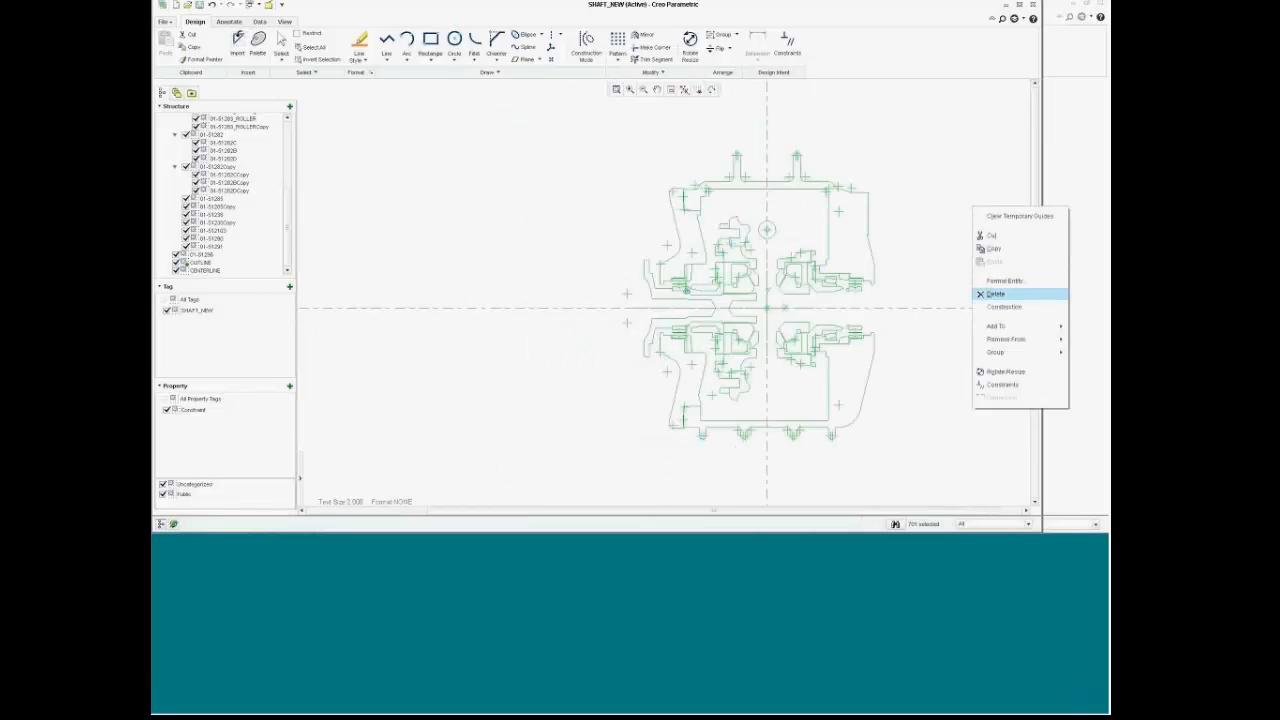
mouse_move(995, 326)
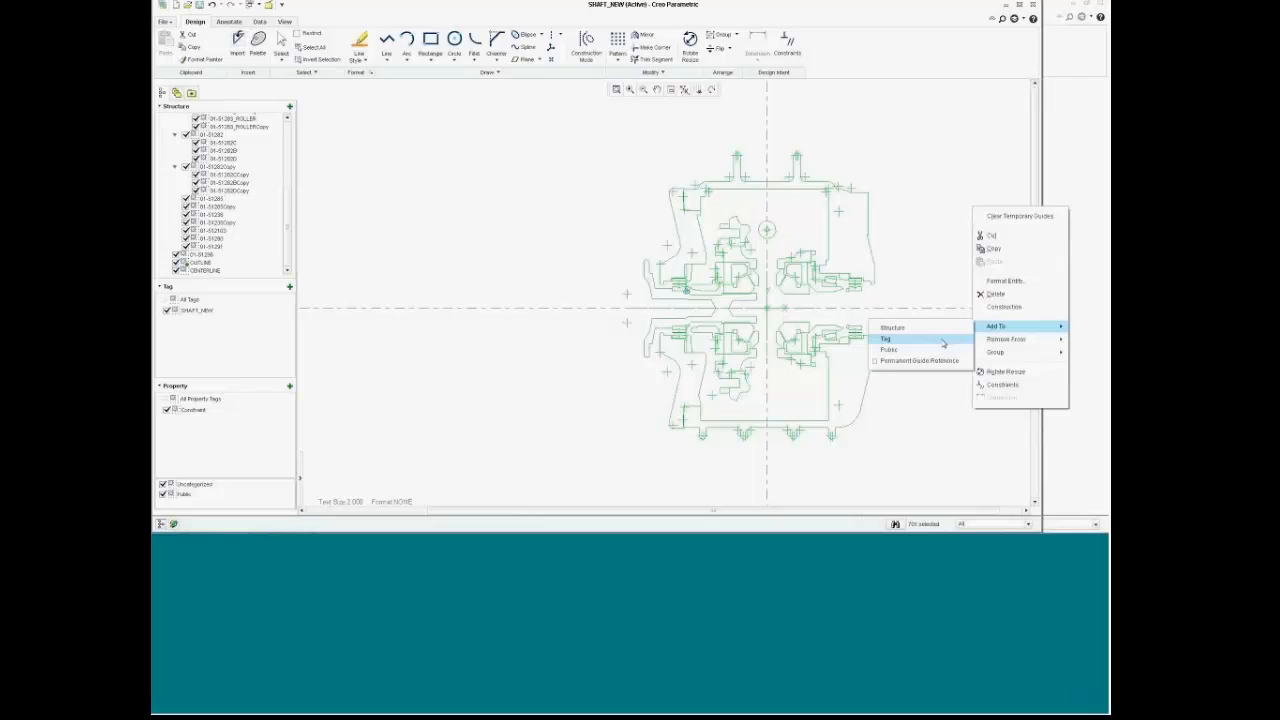
click(920, 358)
scroll(949, 345, up, 2)
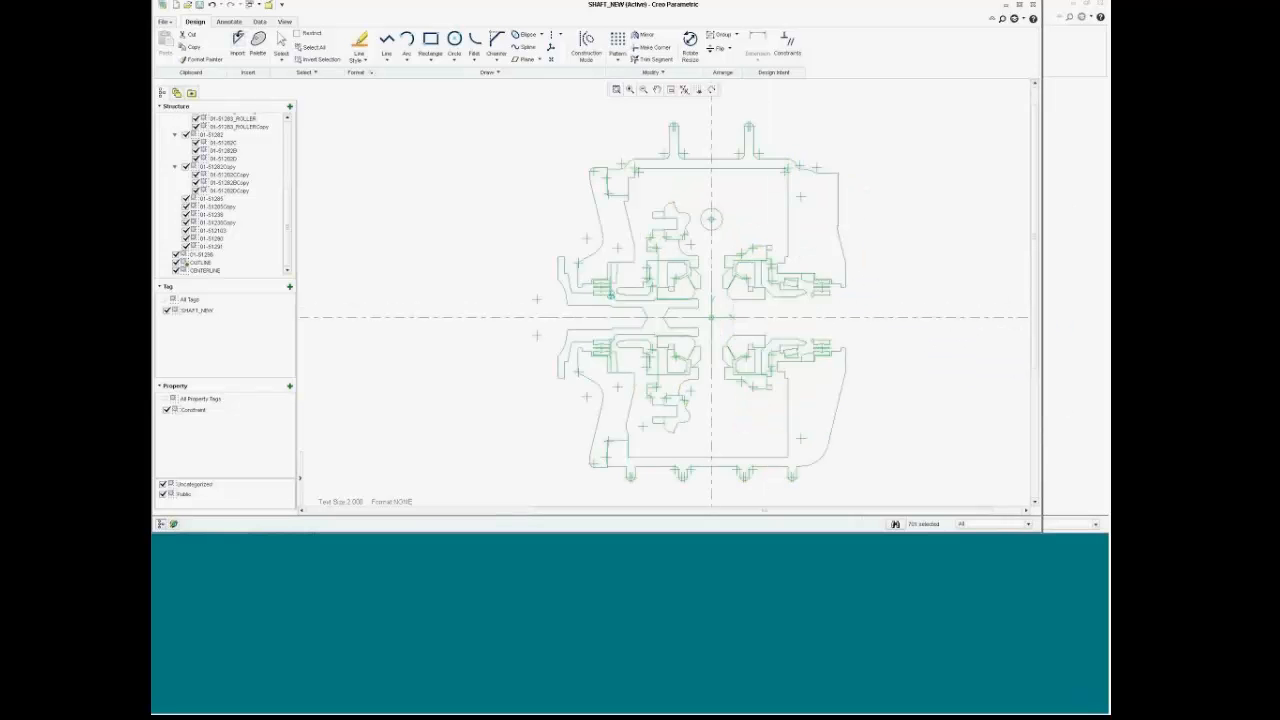
click(977, 266)
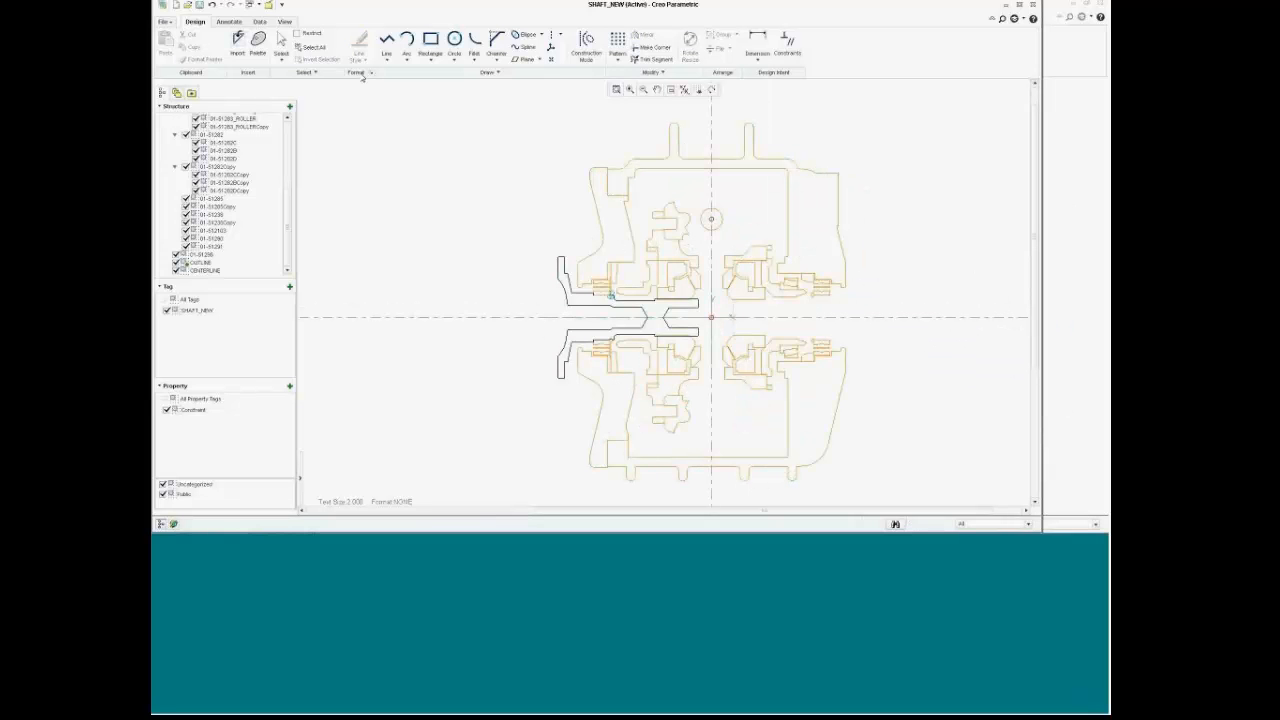
click(198, 6)
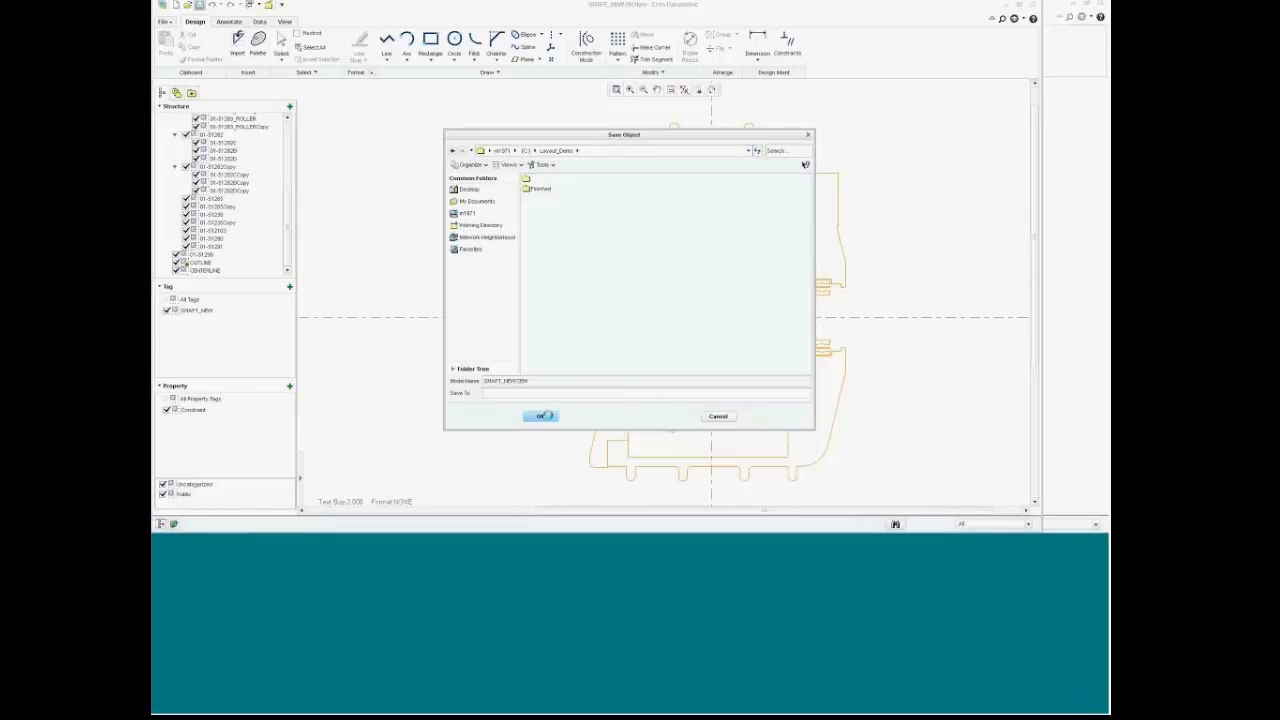
Step: Confirm saving SHAFT_NEW.CEM and list the open windows
click(540, 415)
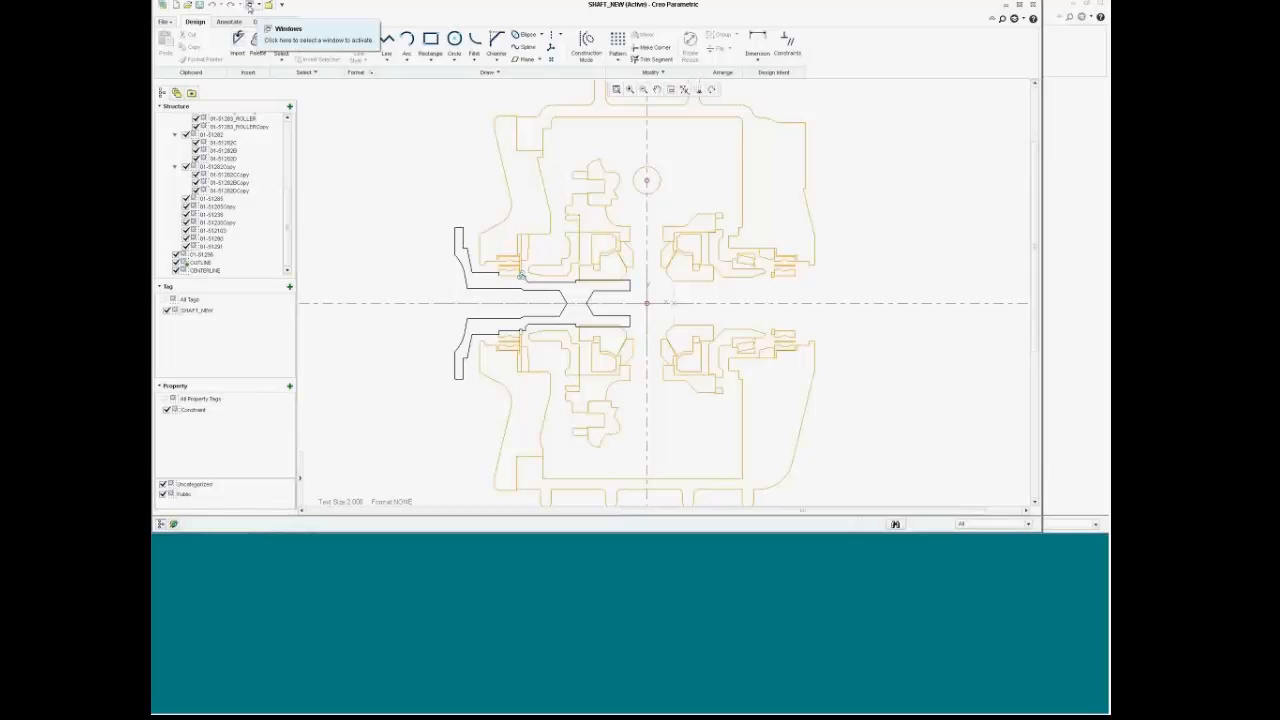
click(252, 5)
Step: Assemble the shaft_new layout into 01-51200, aligned with the ACS1 datum
click(280, 30)
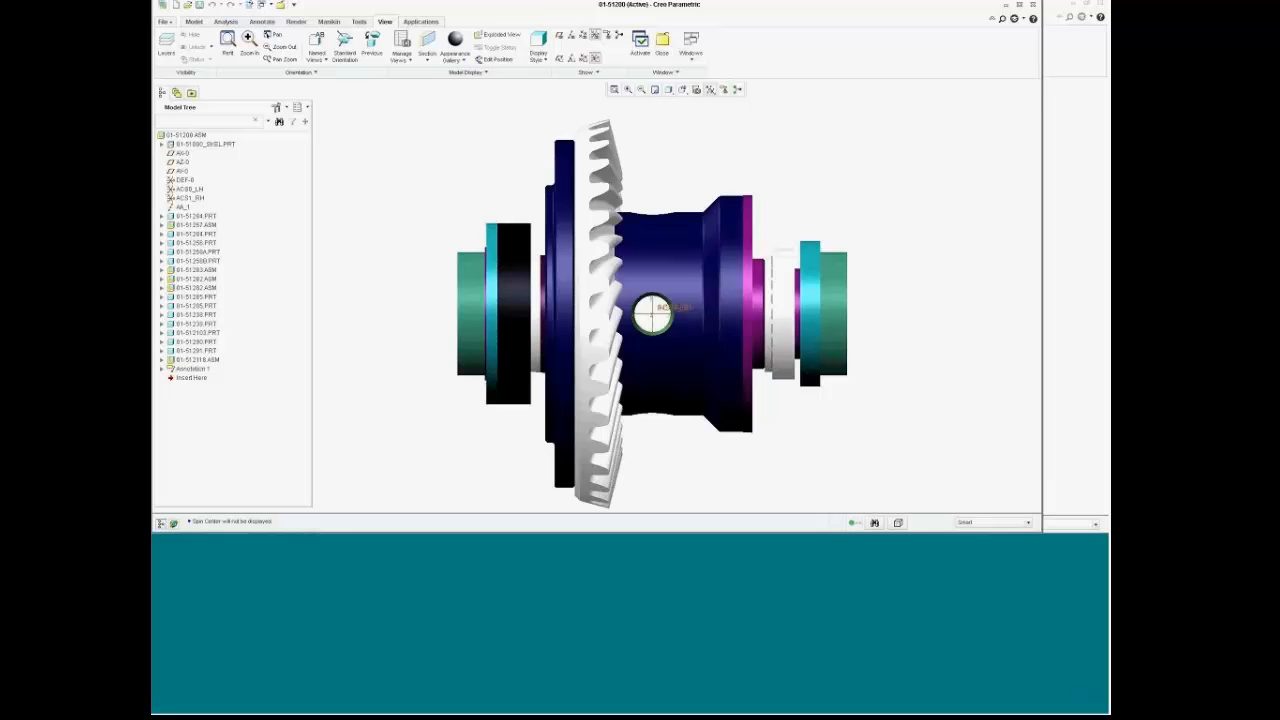
click(205, 21)
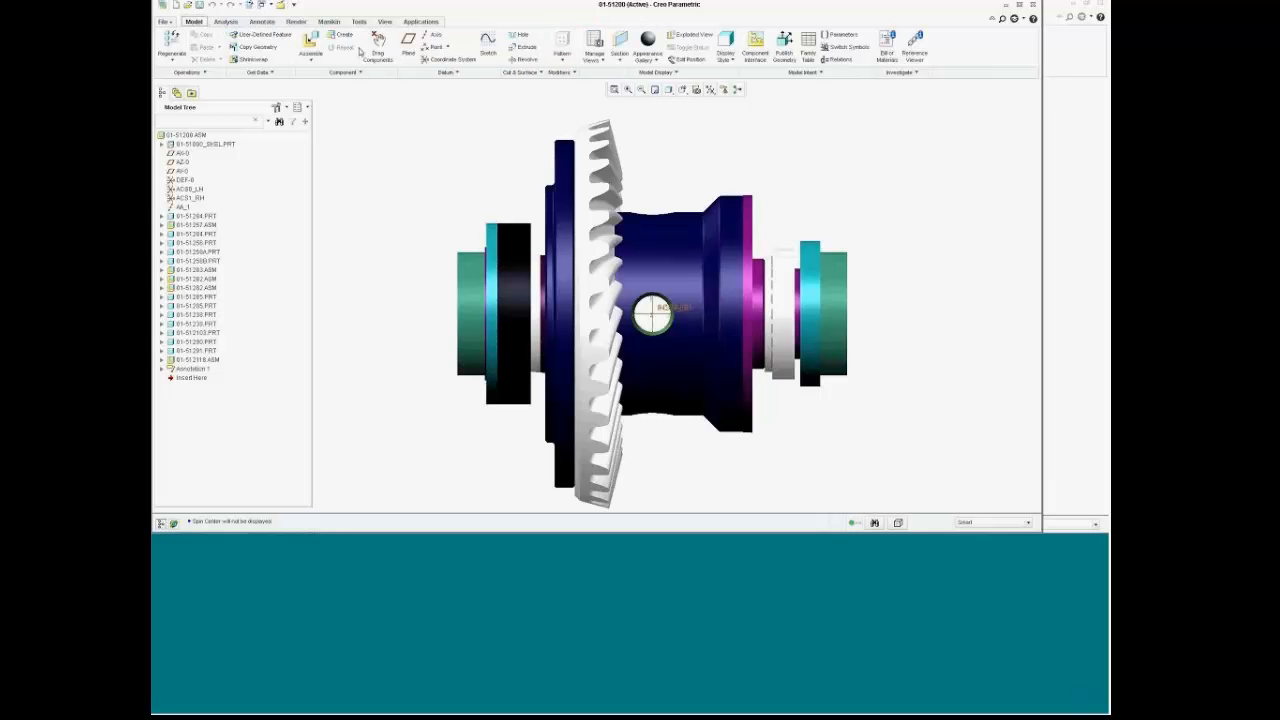
click(310, 45)
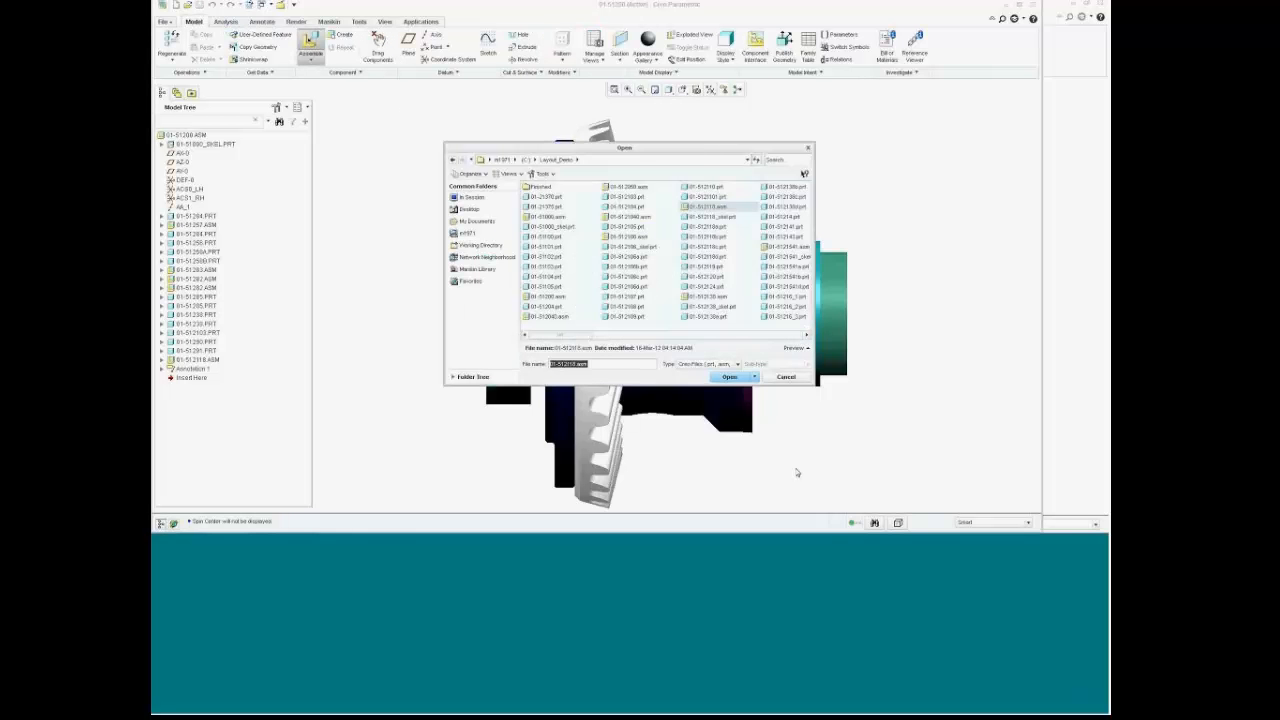
click(739, 365)
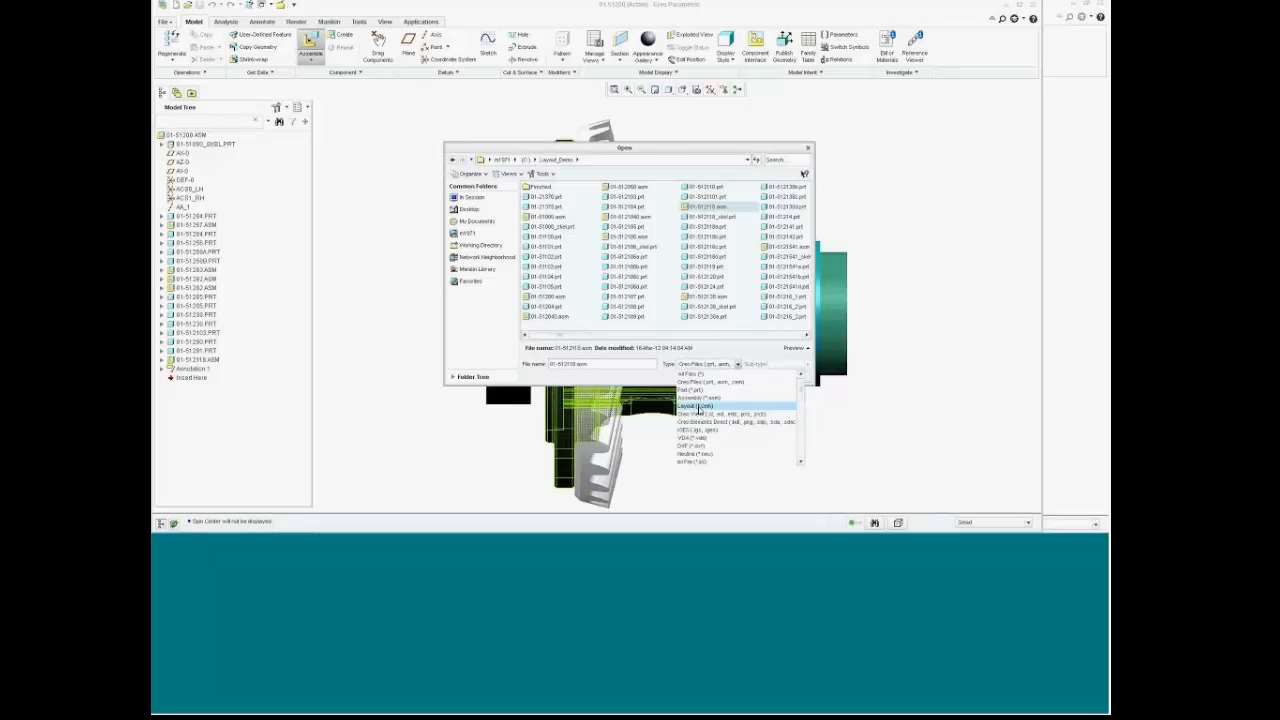
click(700, 408)
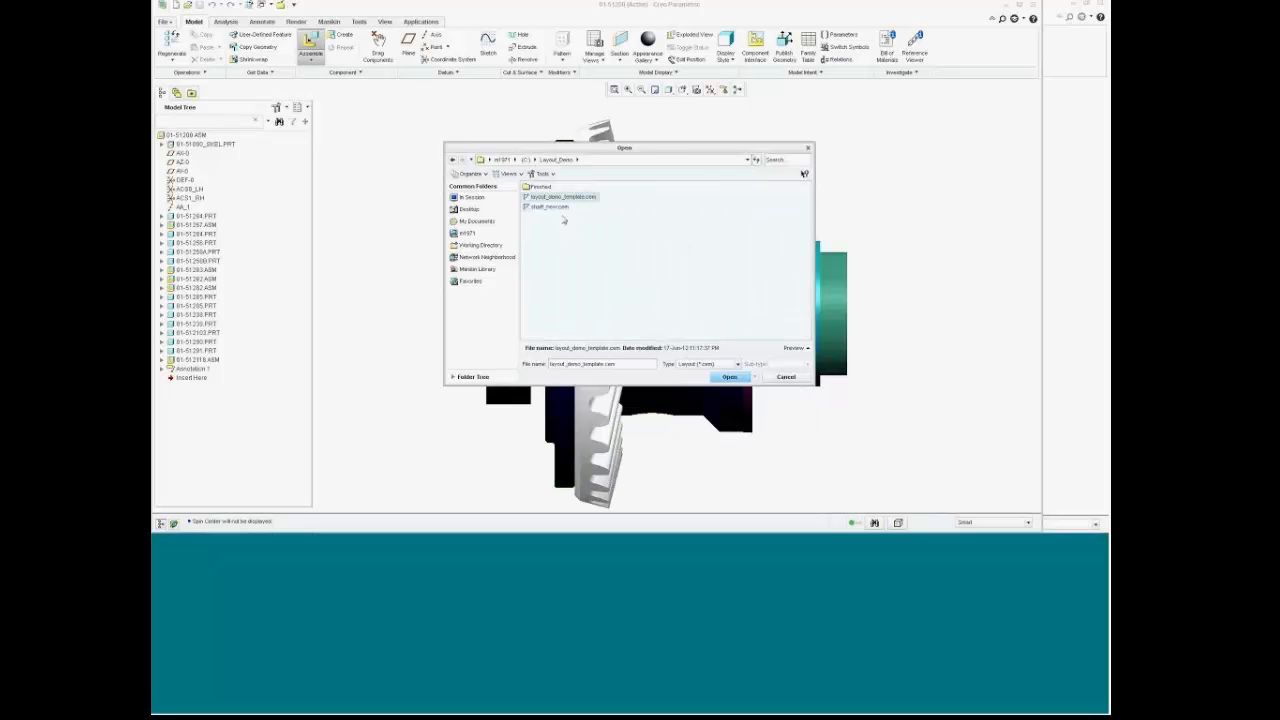
double_click(548, 206)
click(650, 360)
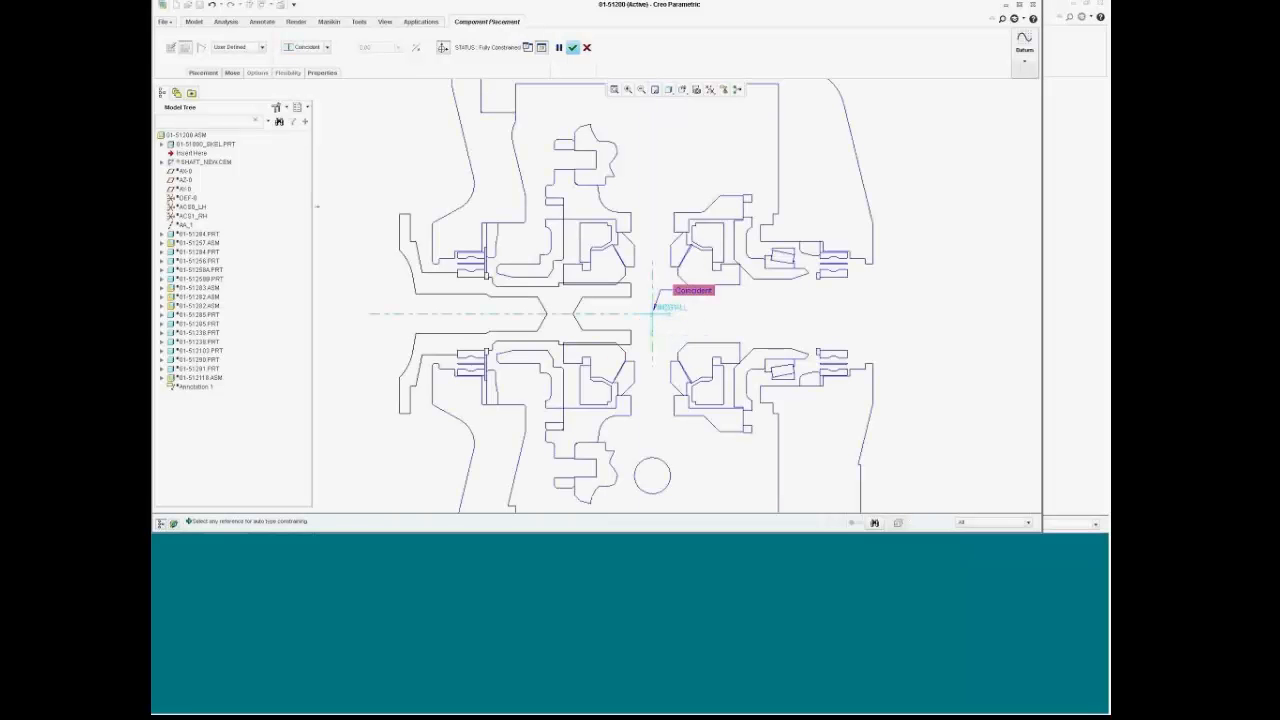
click(573, 48)
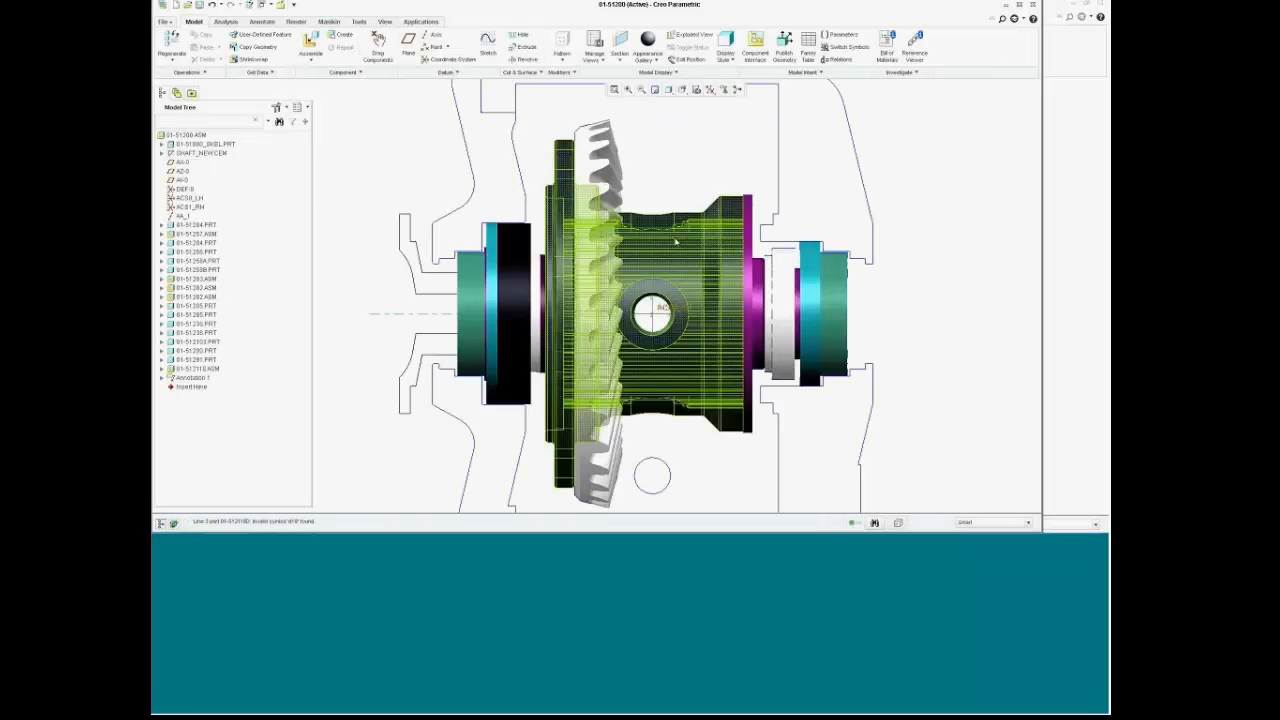
Step: Show the assembly in the FRONT orientation, zoomed in on the differential
mouse_move(730, 242)
middle_down()
mouse_move(712, 248)
mouse_move(740, 243)
middle_up()
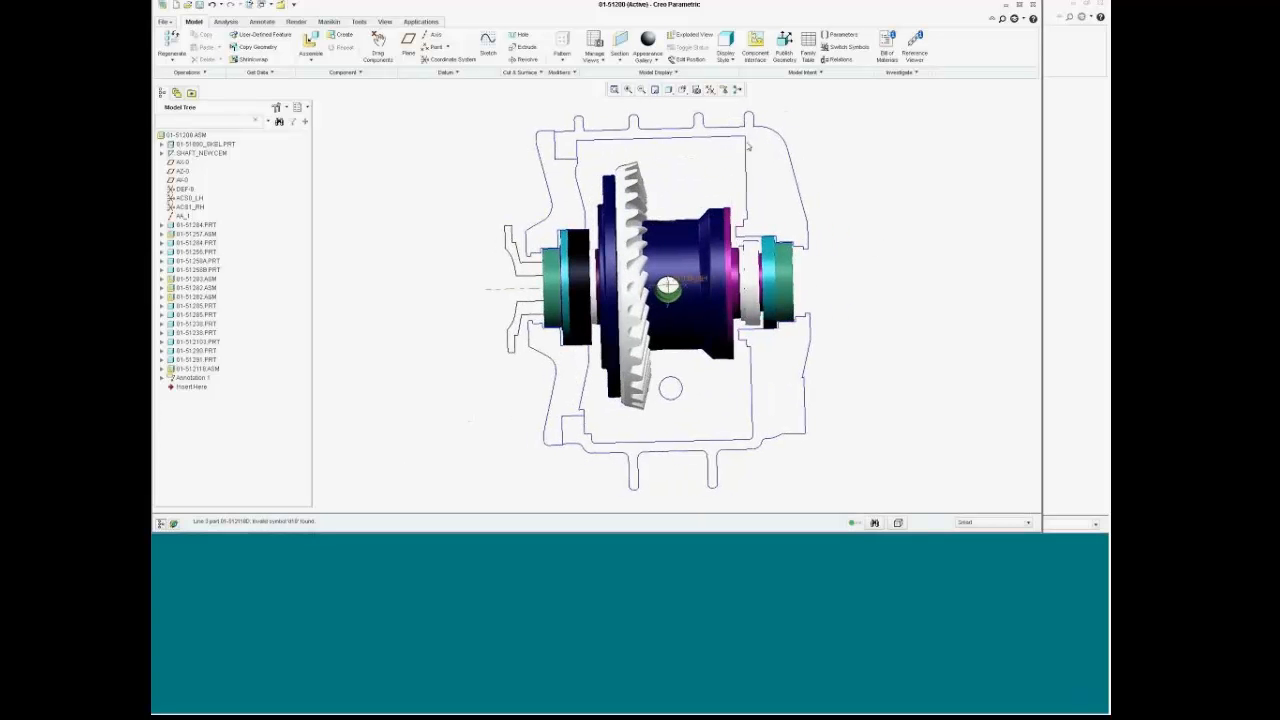
click(682, 89)
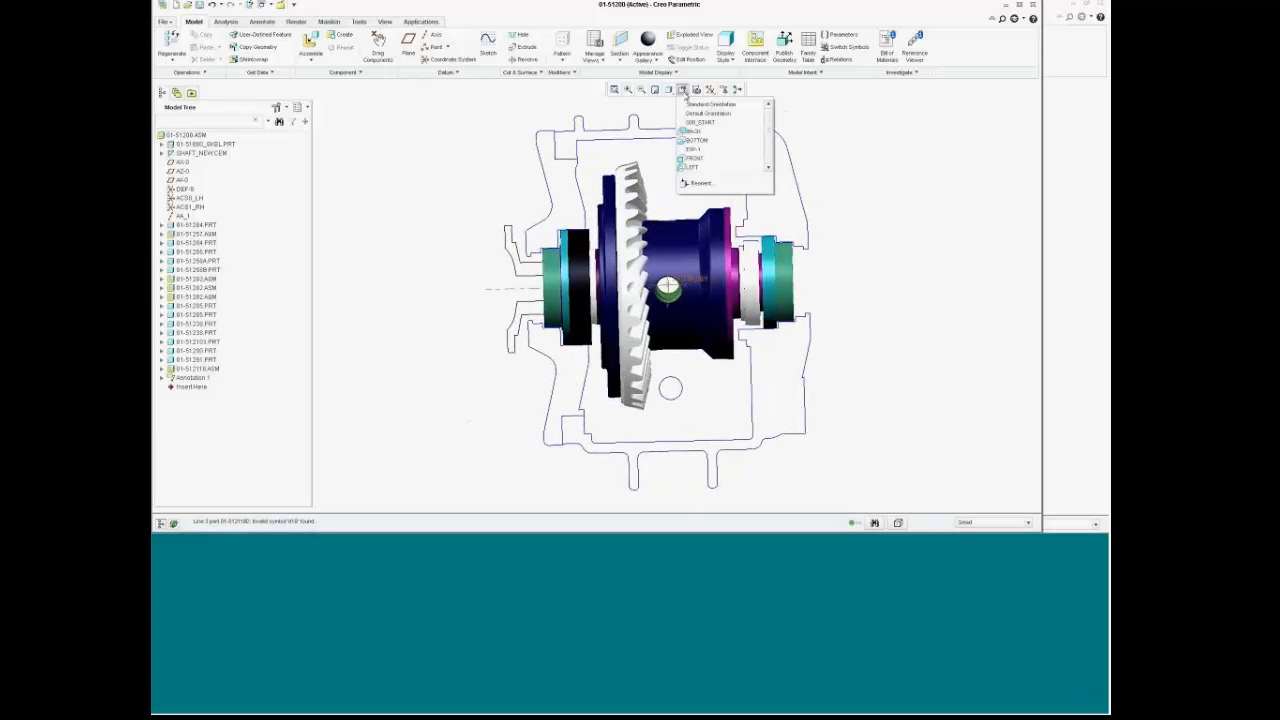
click(697, 160)
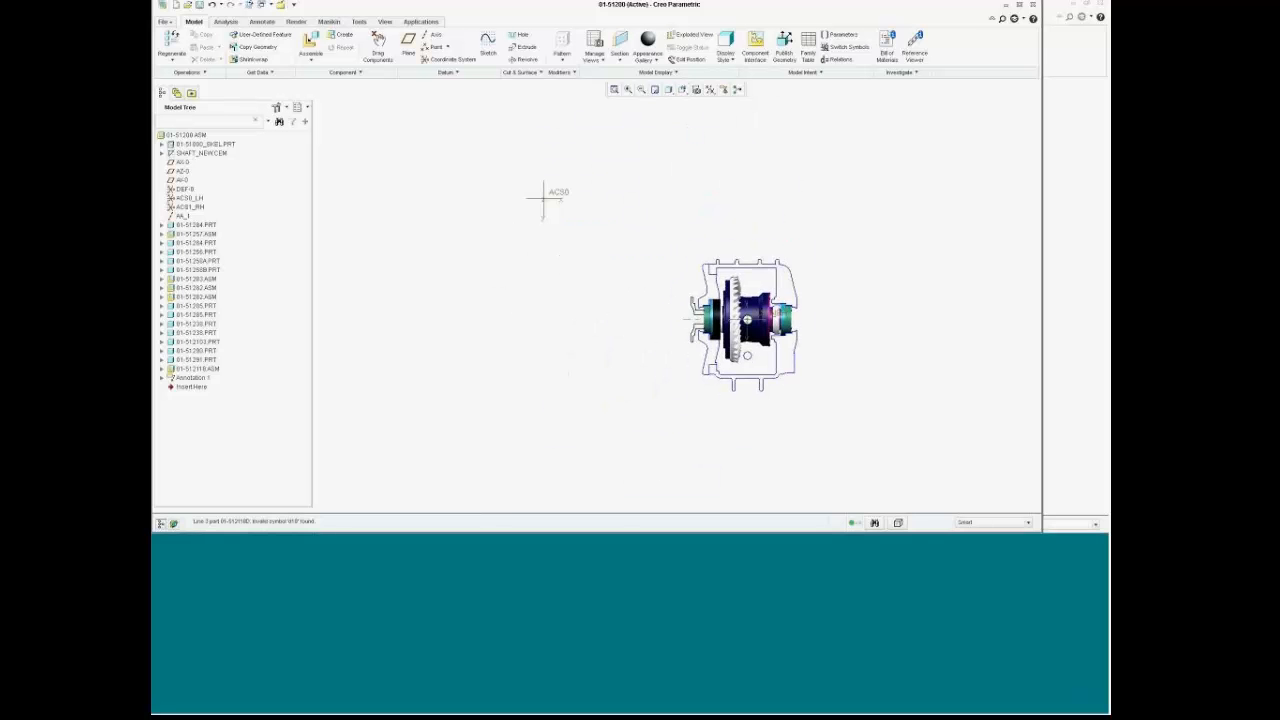
scroll(800, 288, up, 4)
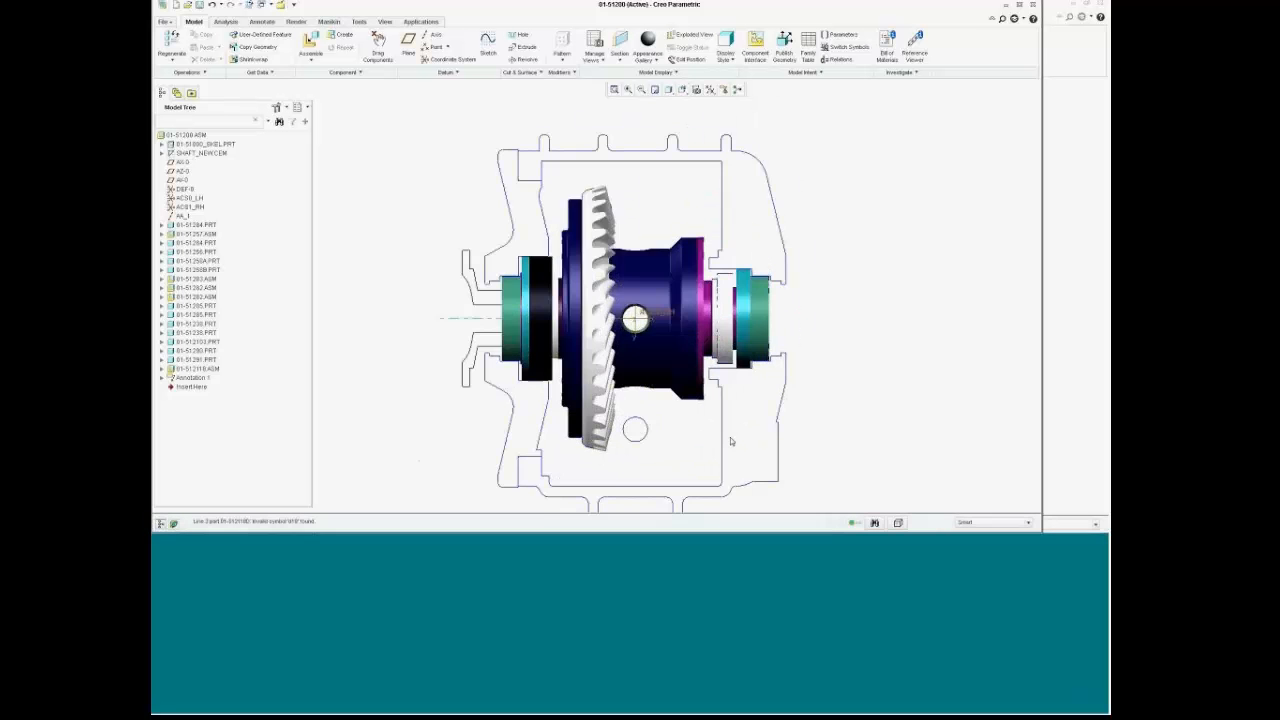
scroll(731, 440, up, 1)
scroll(731, 434, down, 1)
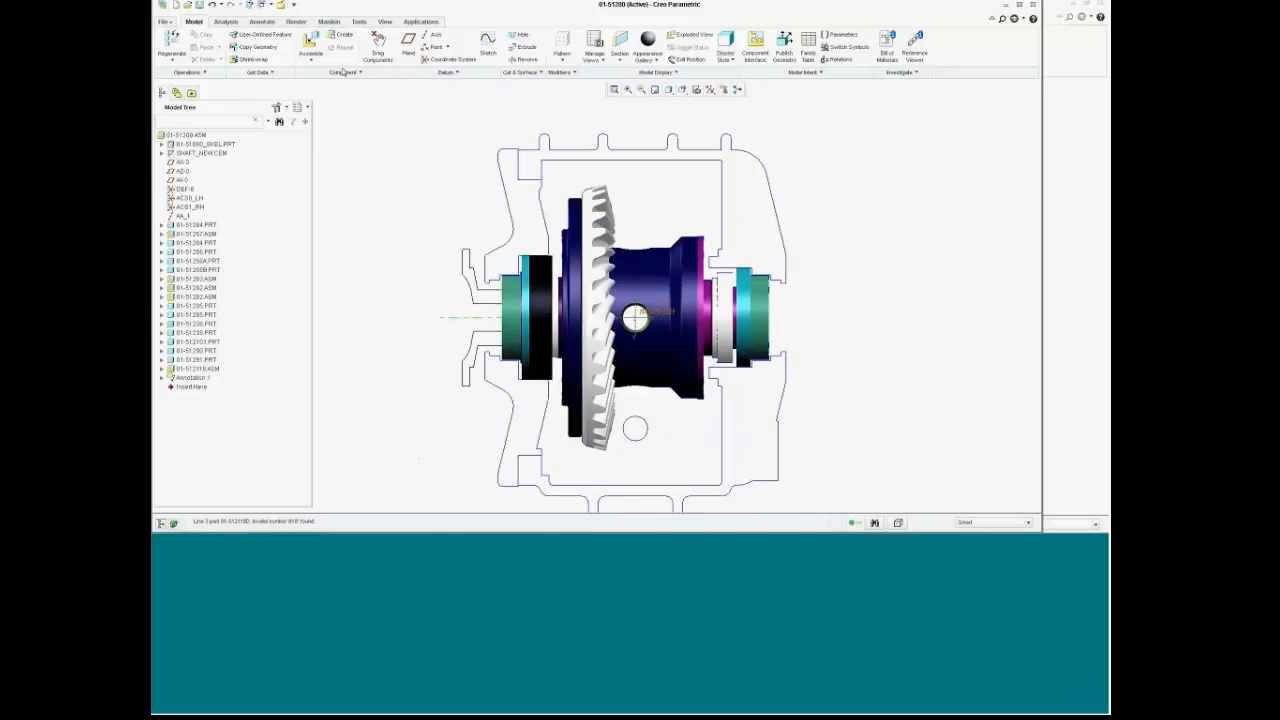
Step: Create part SHAFT_NEW with its default CSYS coincident with the assembly CSYS
click(340, 35)
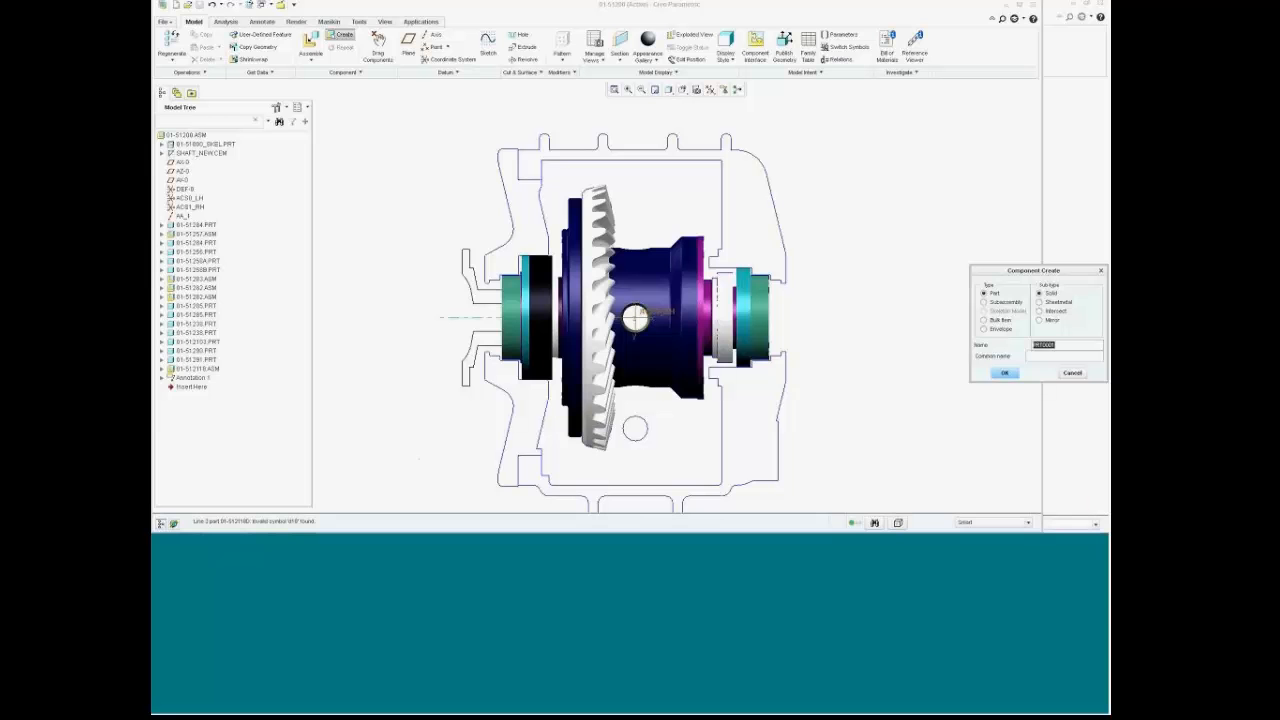
text(shaft_new)
key(Return)
click(1018, 403)
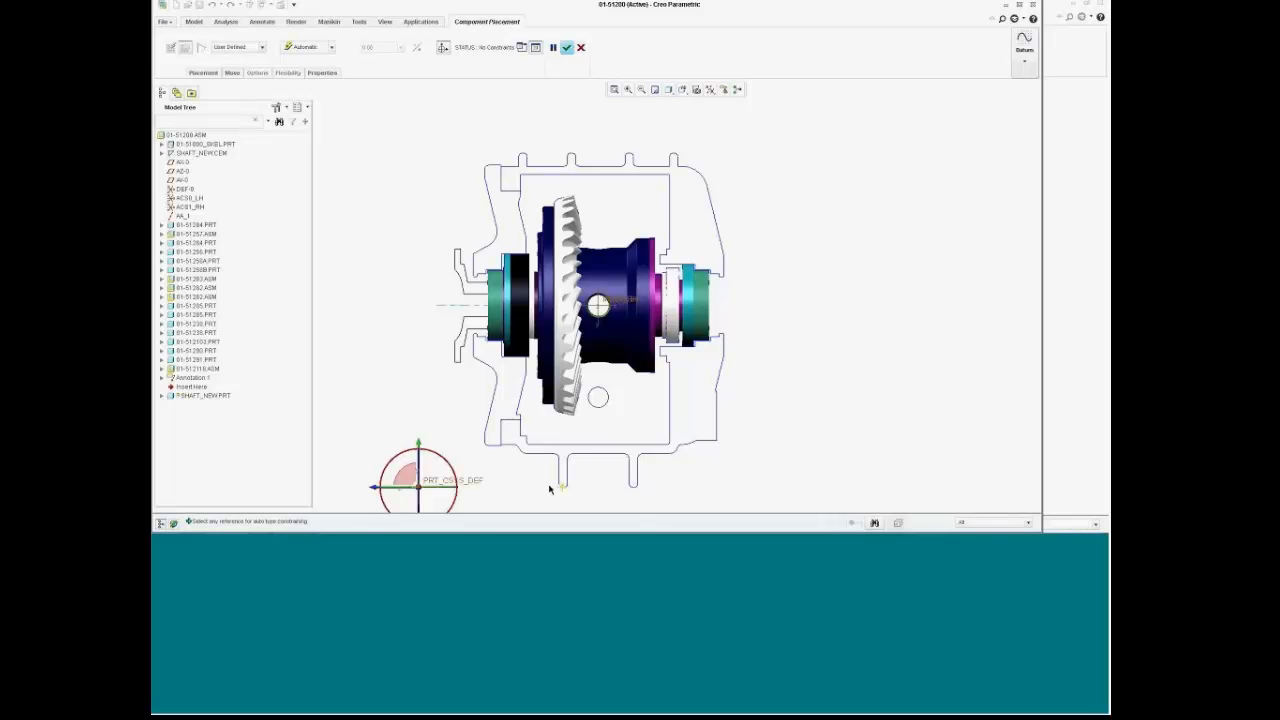
click(472, 484)
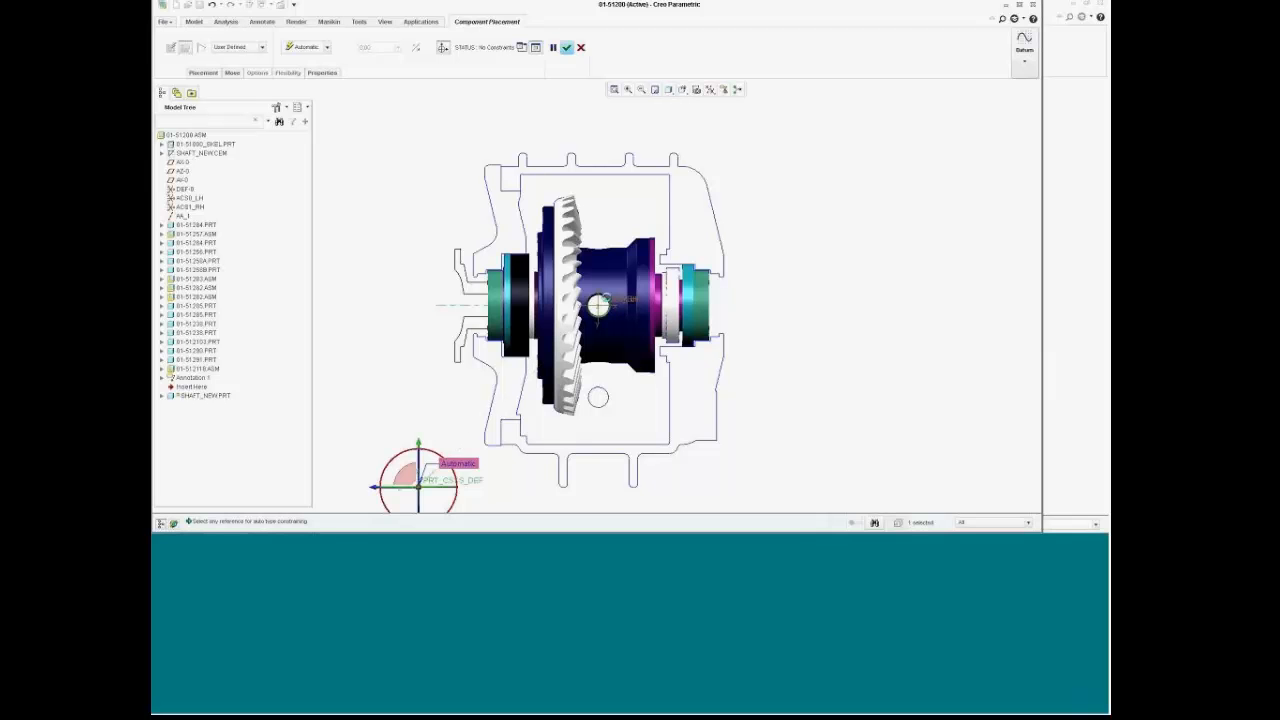
click(608, 302)
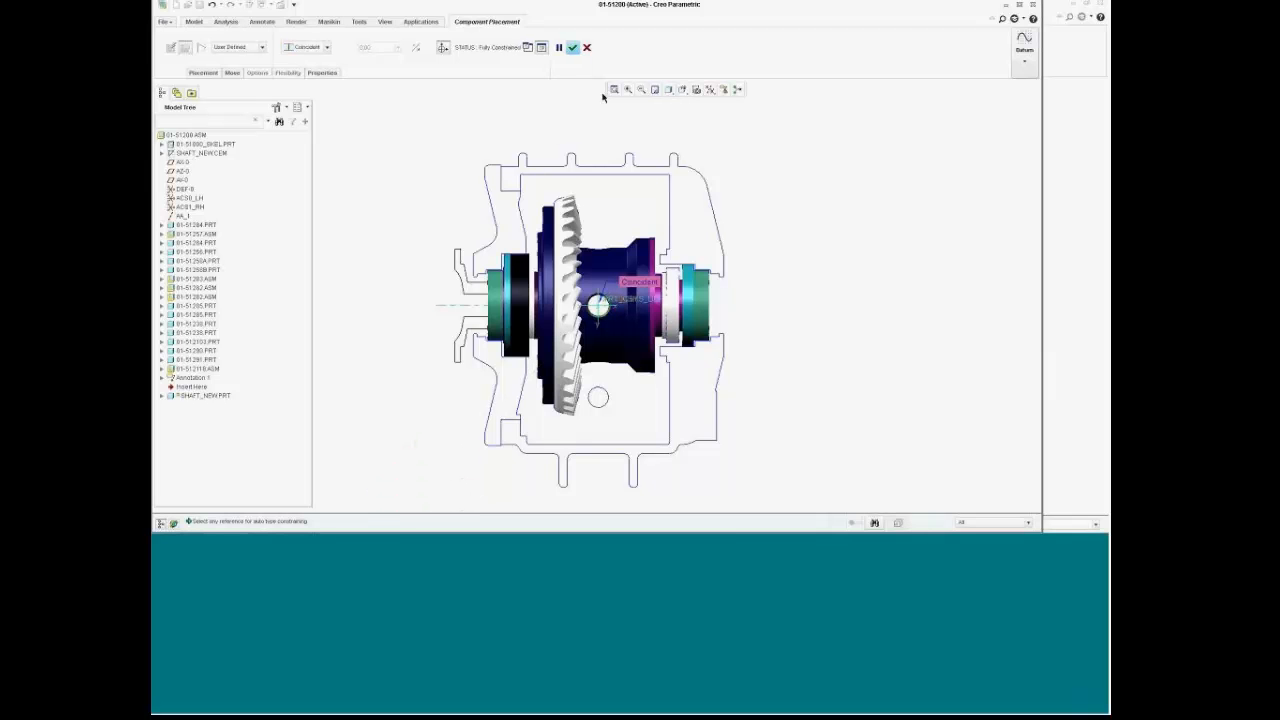
click(573, 48)
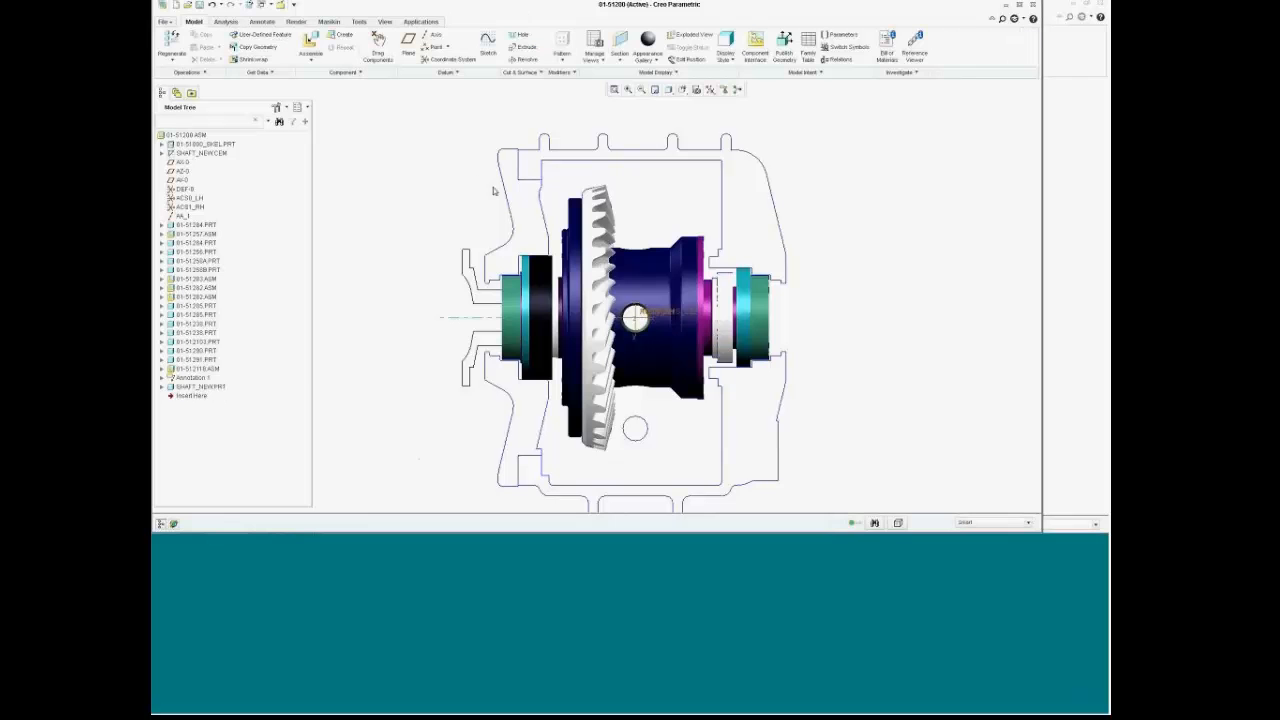
Step: Activate SHAFT_NEW.PRT, copy the layout's shaft geometry into it, and save the assembly
right_click(216, 388)
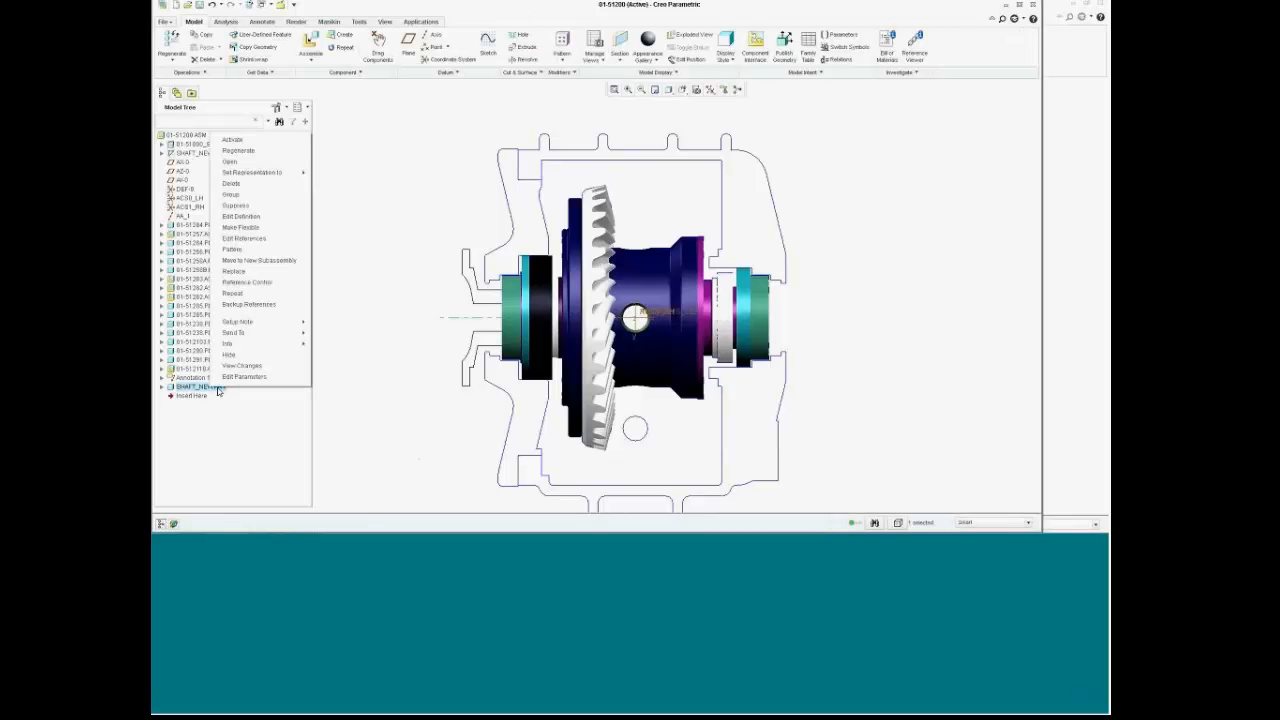
click(235, 139)
click(255, 47)
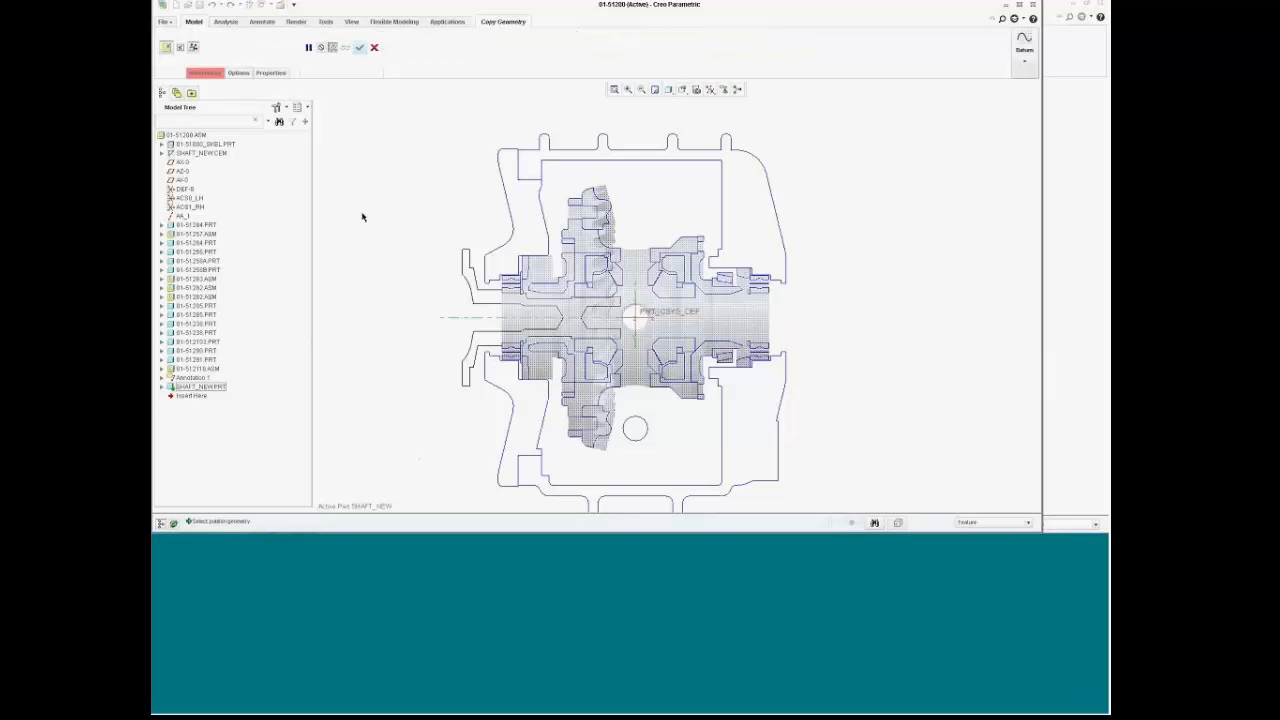
click(204, 72)
click(235, 205)
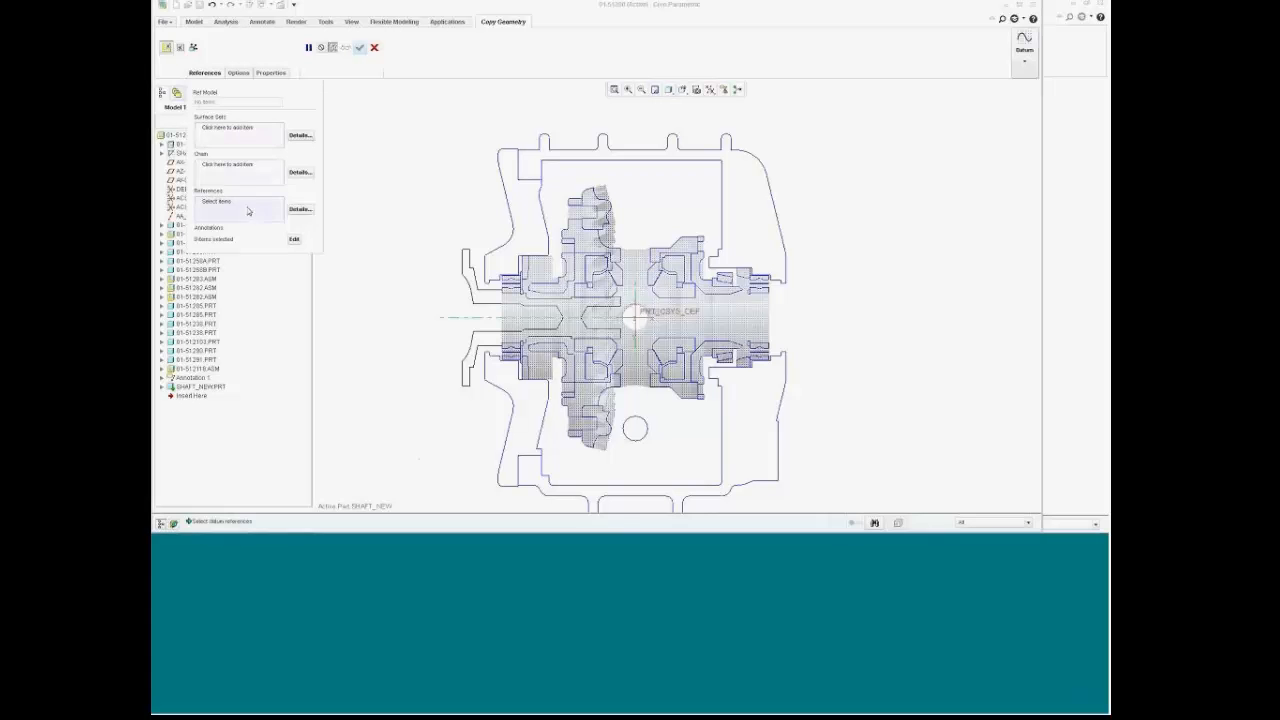
click(469, 289)
click(462, 282)
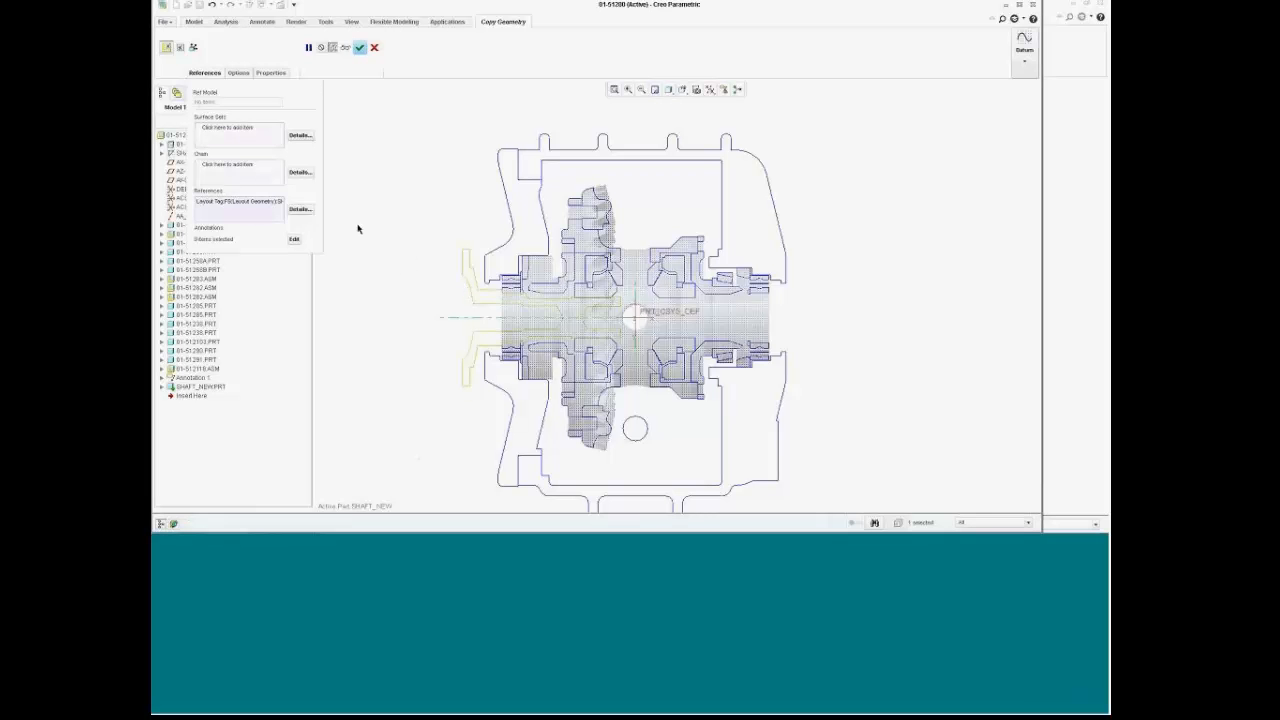
click(360, 47)
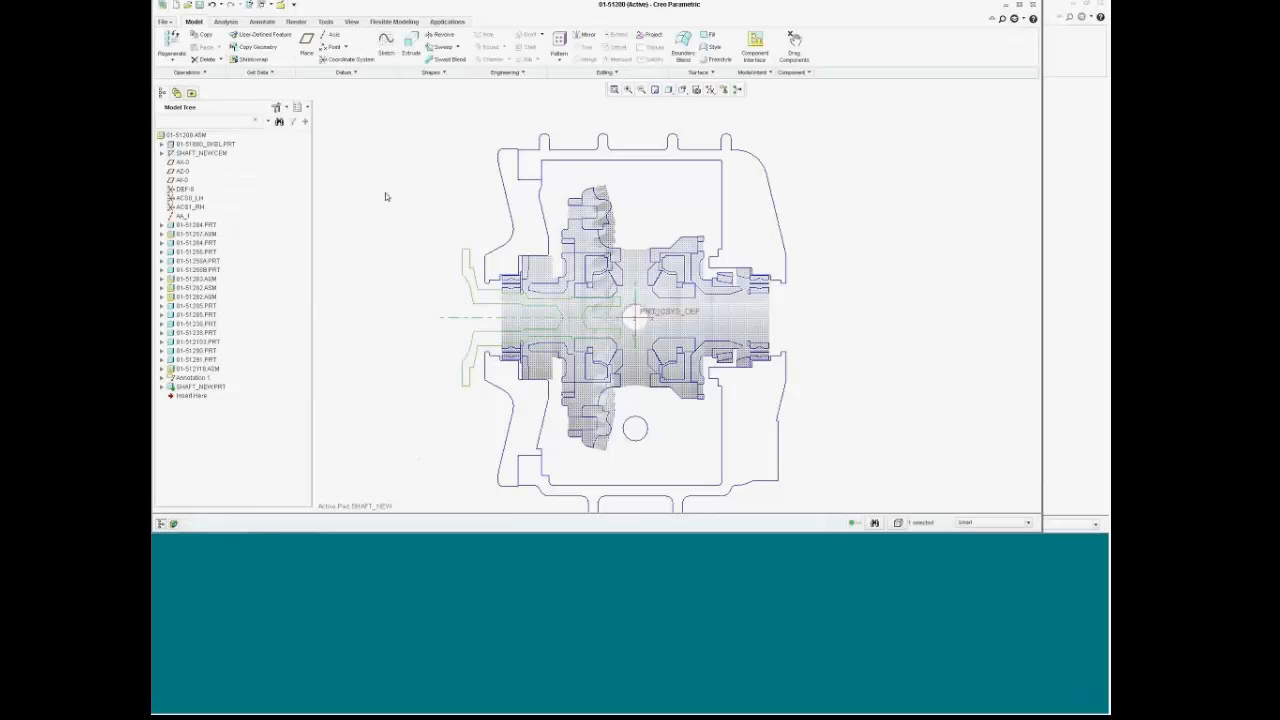
click(199, 6)
Step: Open SHAFT_NEW in its own window in LEFT orientation and start a revolve on FRONT
right_click(220, 386)
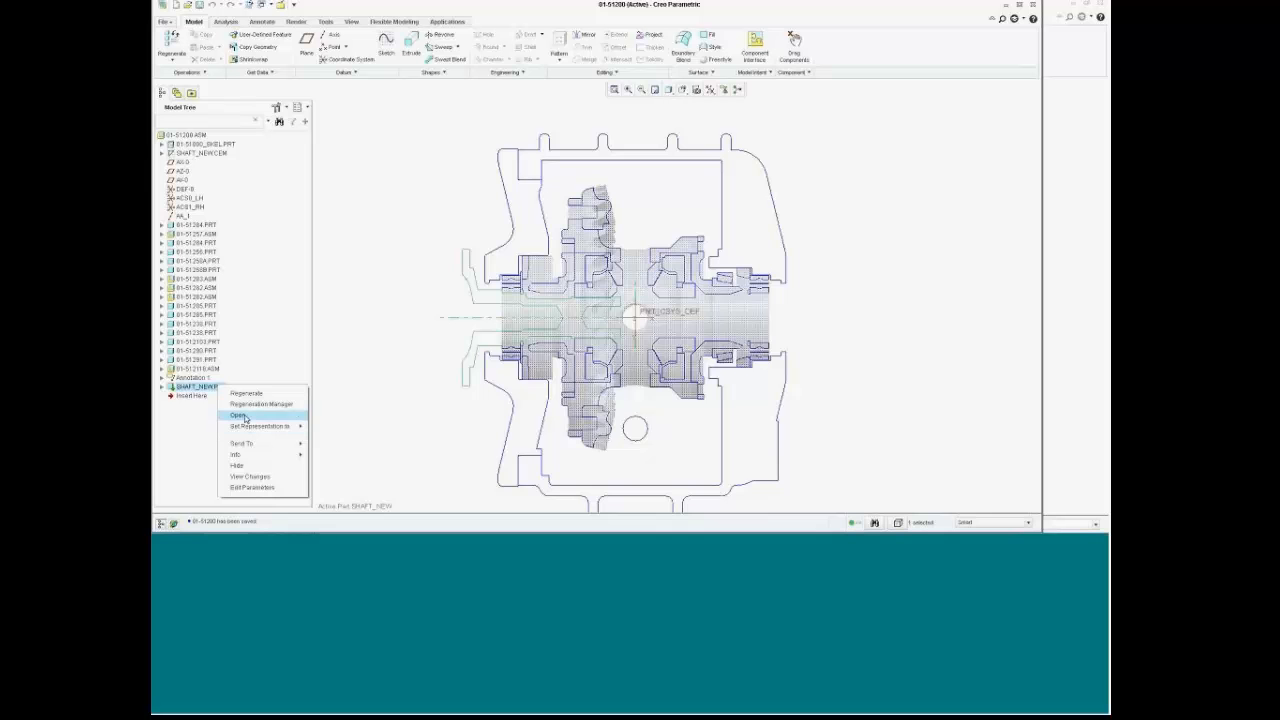
click(240, 415)
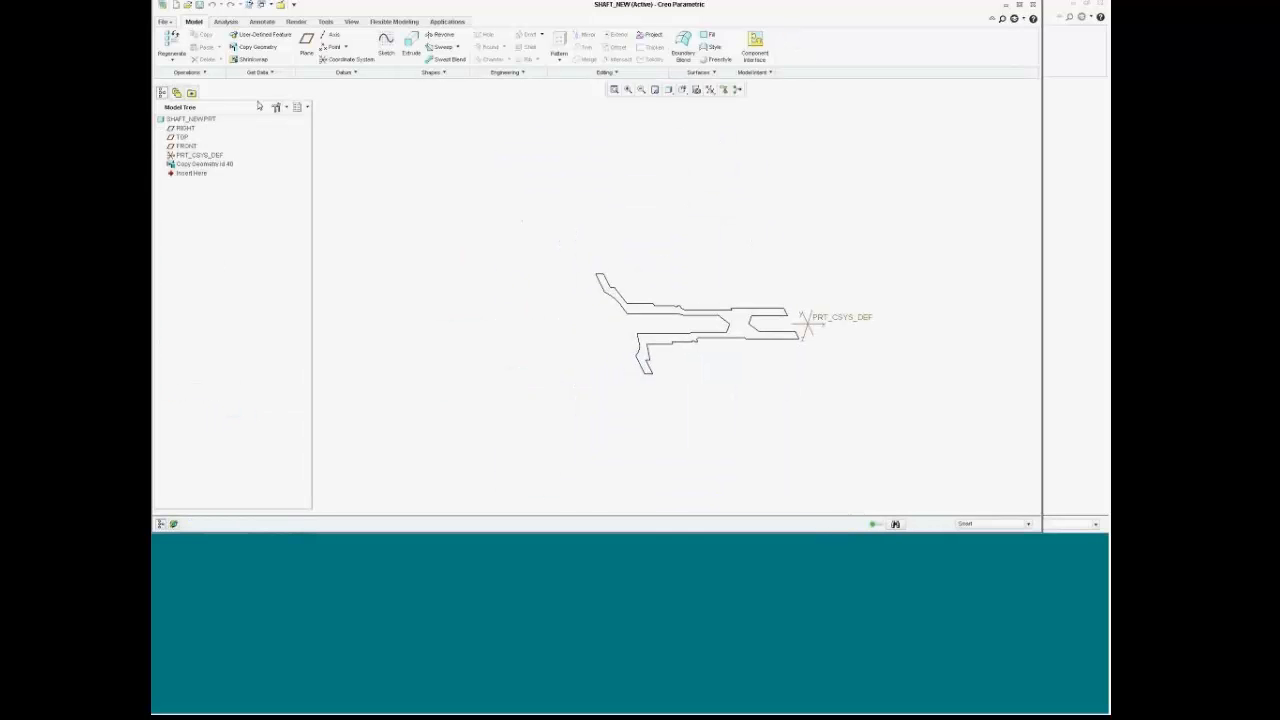
click(188, 146)
scroll(737, 394, down, 4)
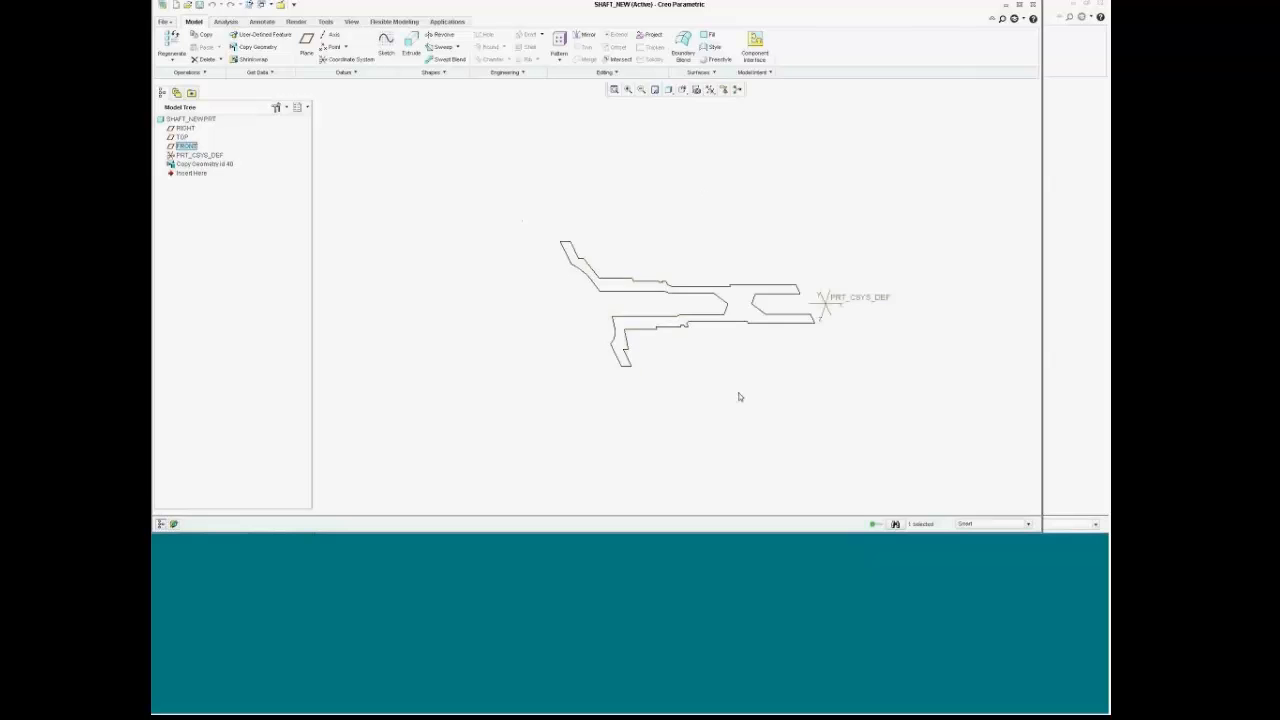
click(684, 90)
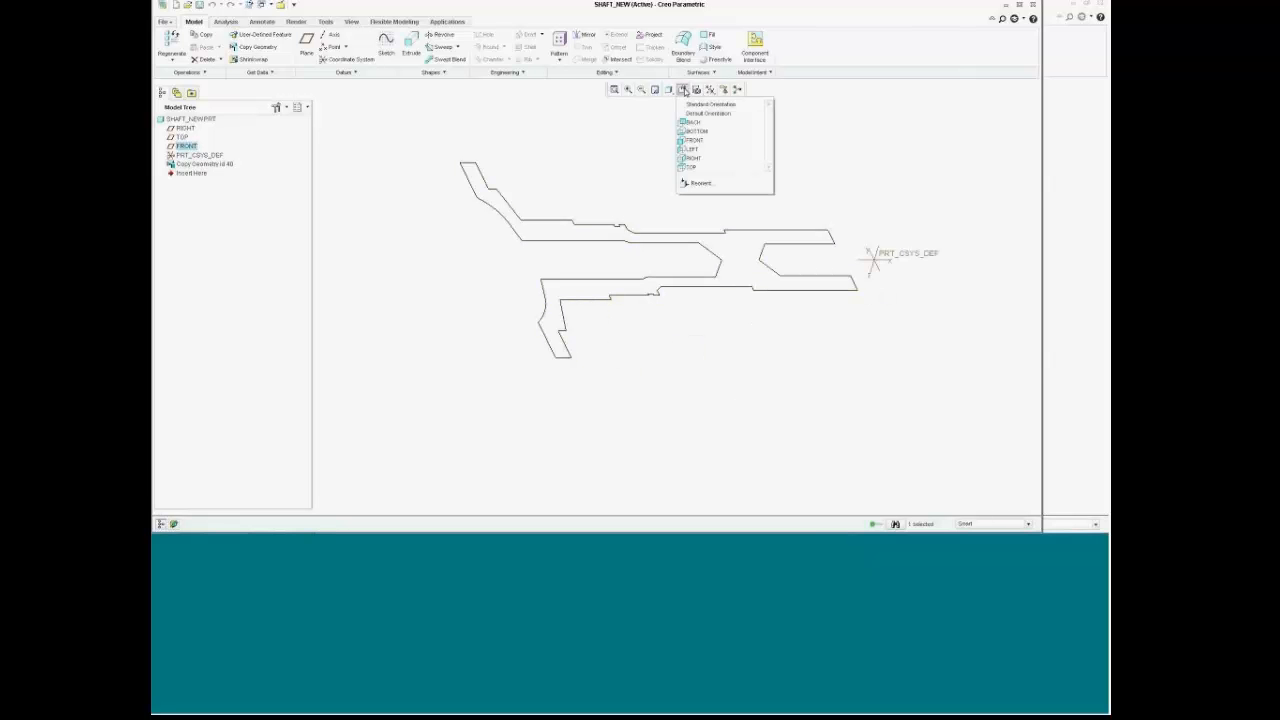
click(692, 150)
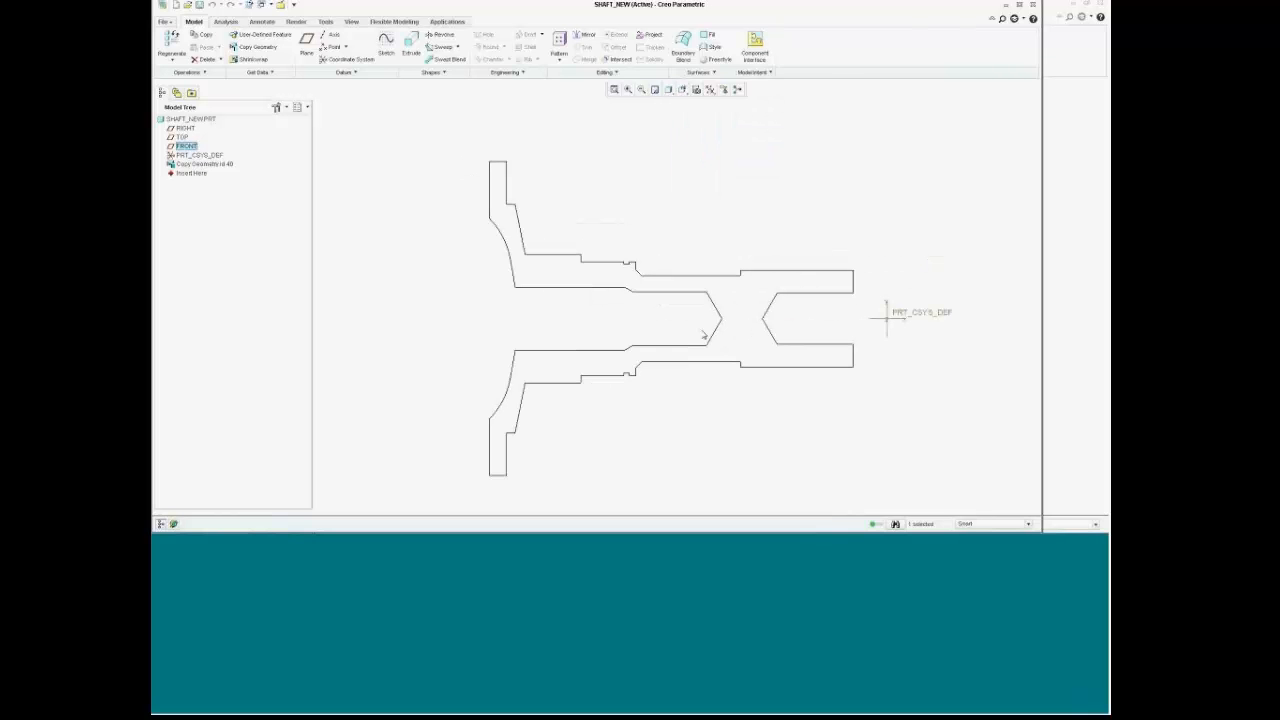
click(441, 34)
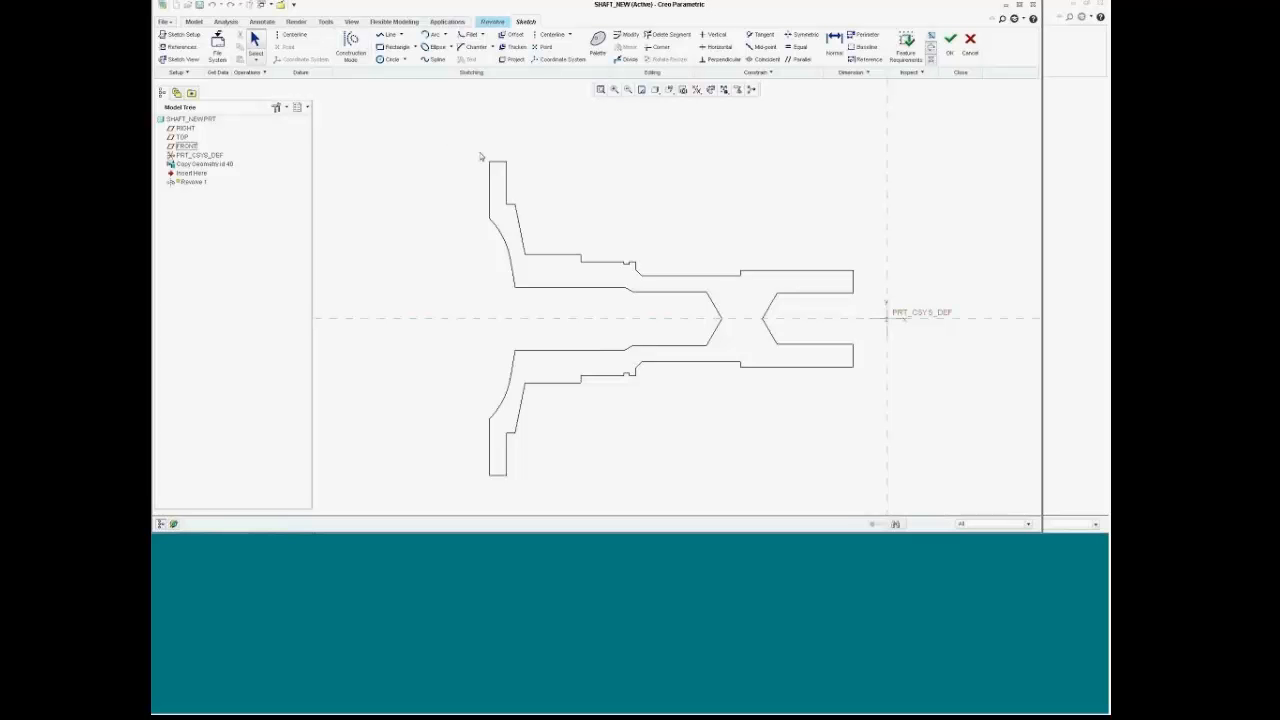
Step: Draw a horizontal centerline as the revolve axis
click(290, 34)
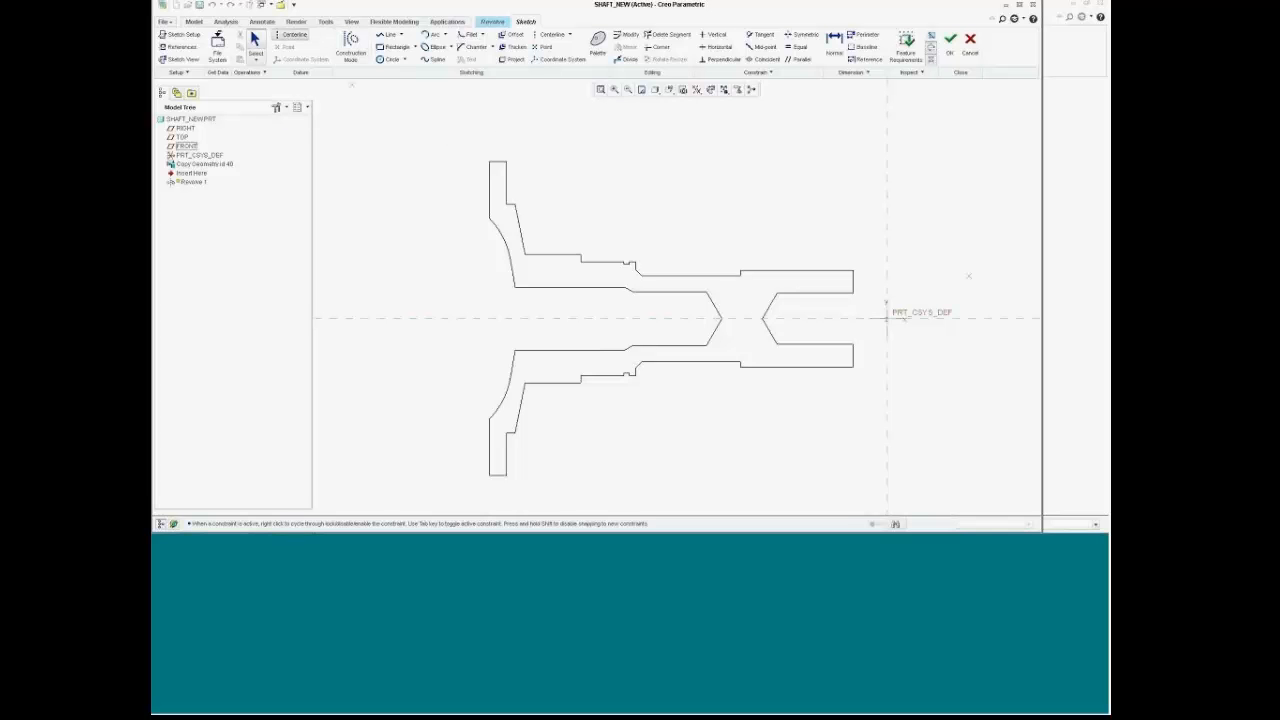
click(968, 317)
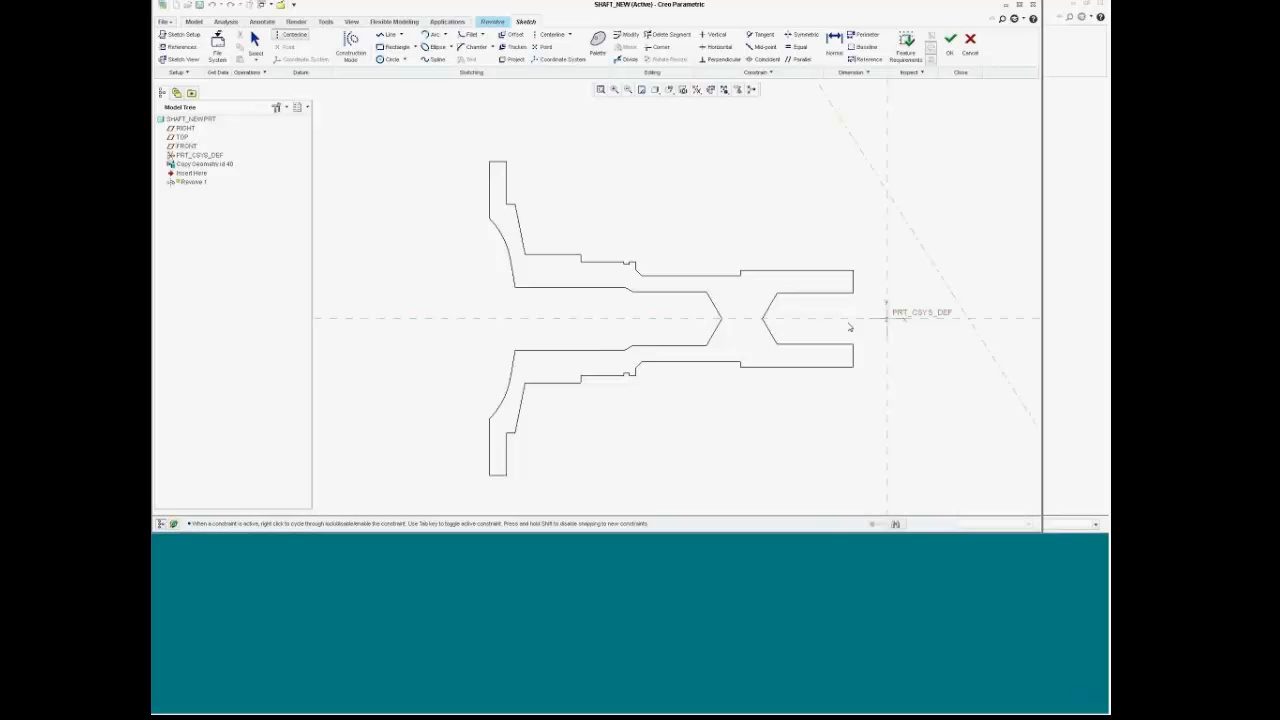
click(360, 320)
middle_click(405, 371)
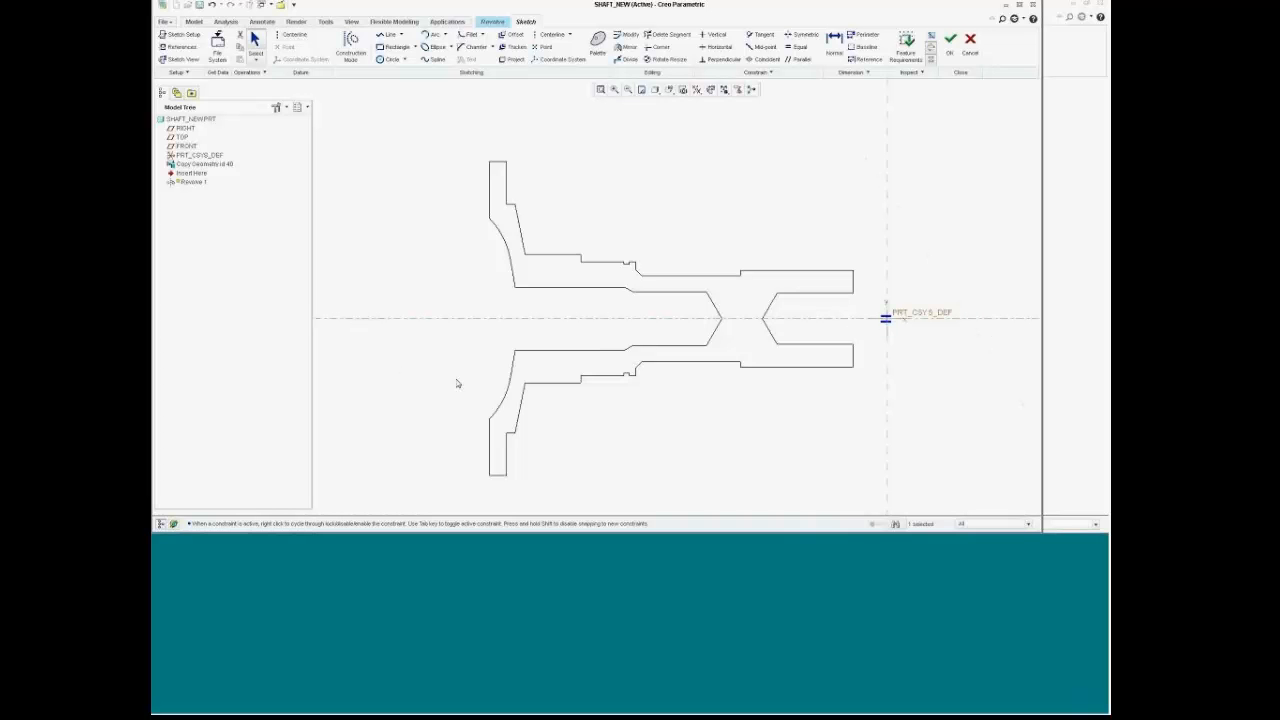
Step: Project the left and right copied profile loops into the sketch
click(513, 59)
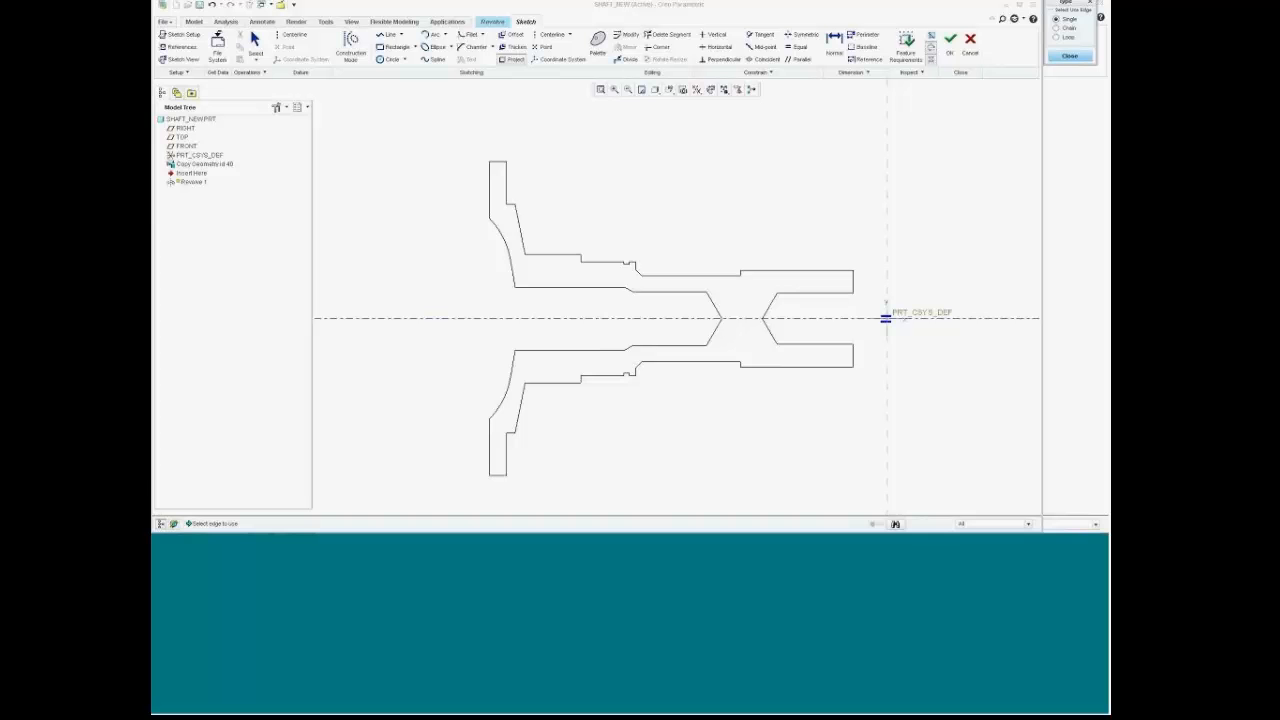
click(1075, 38)
click(557, 254)
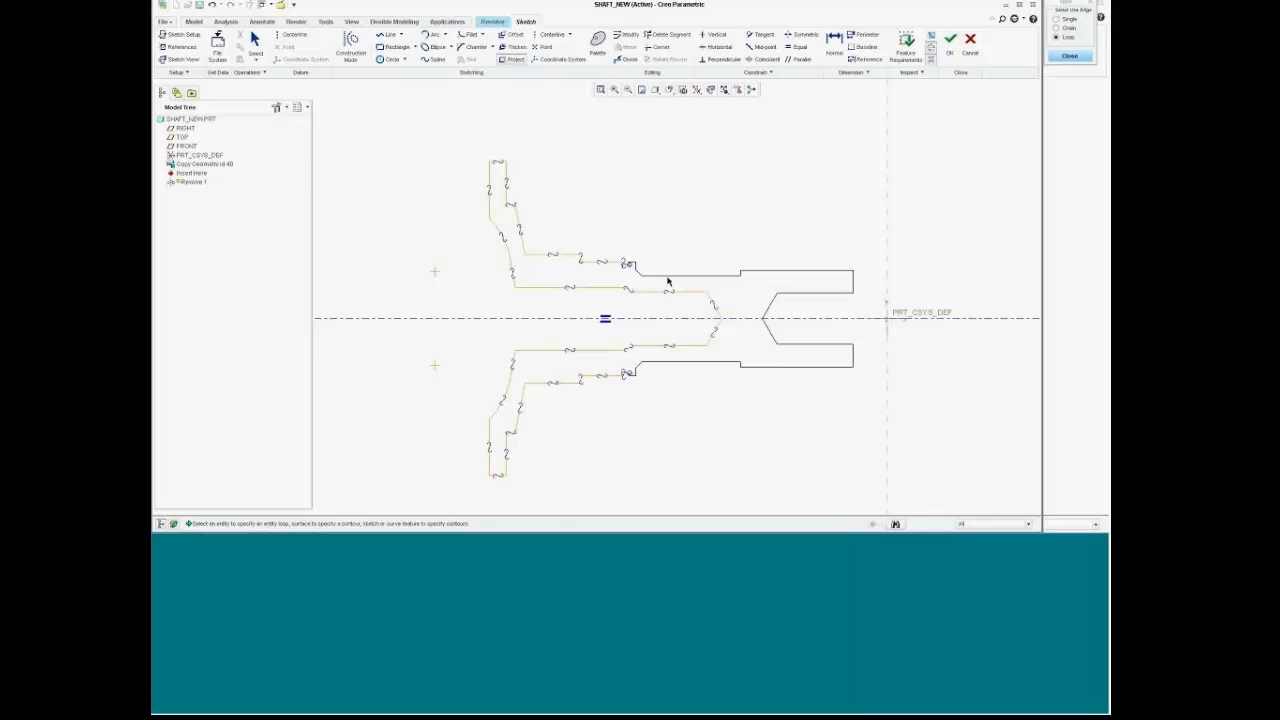
scroll(660, 272, up, 5)
scroll(652, 265, down, 4)
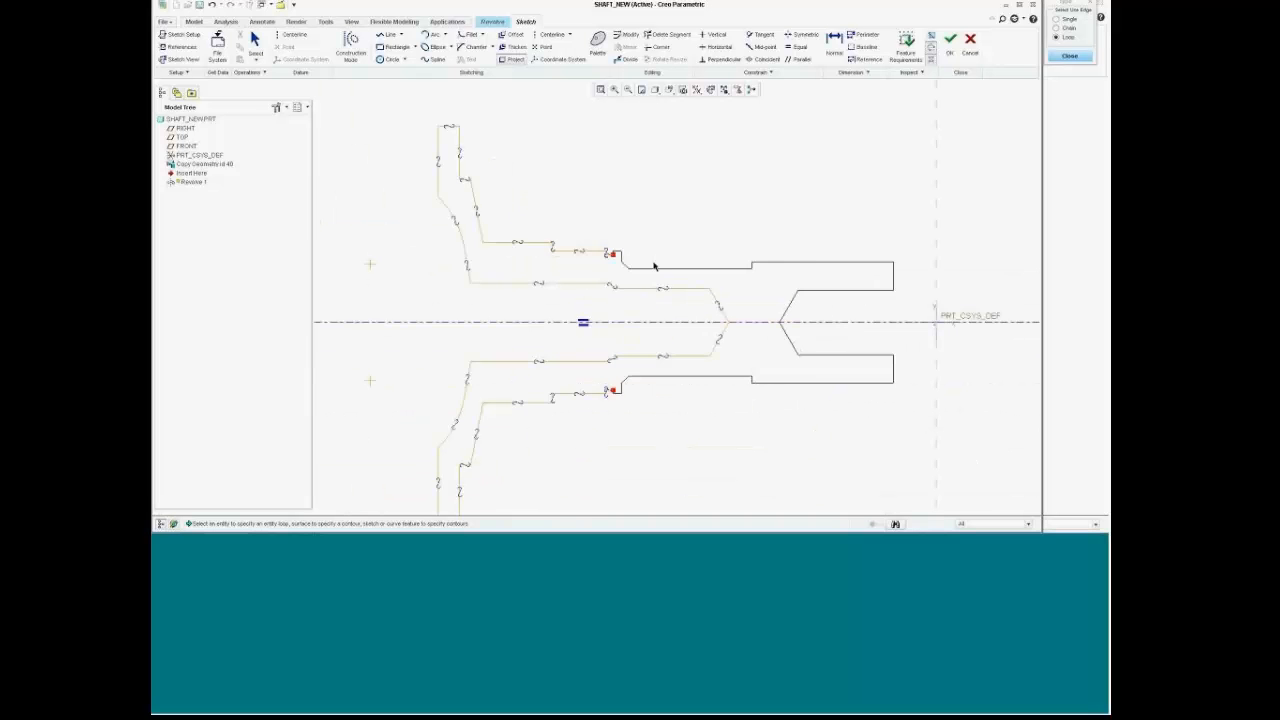
click(655, 271)
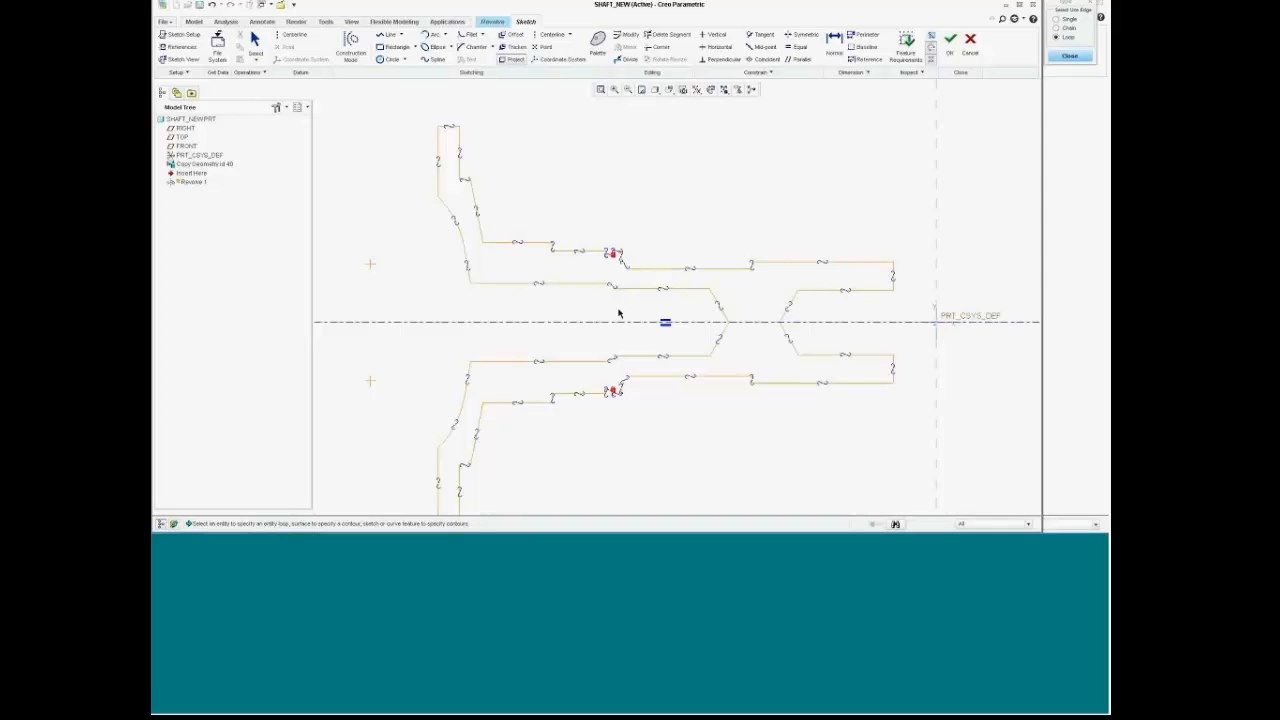
scroll(669, 402, down, 2)
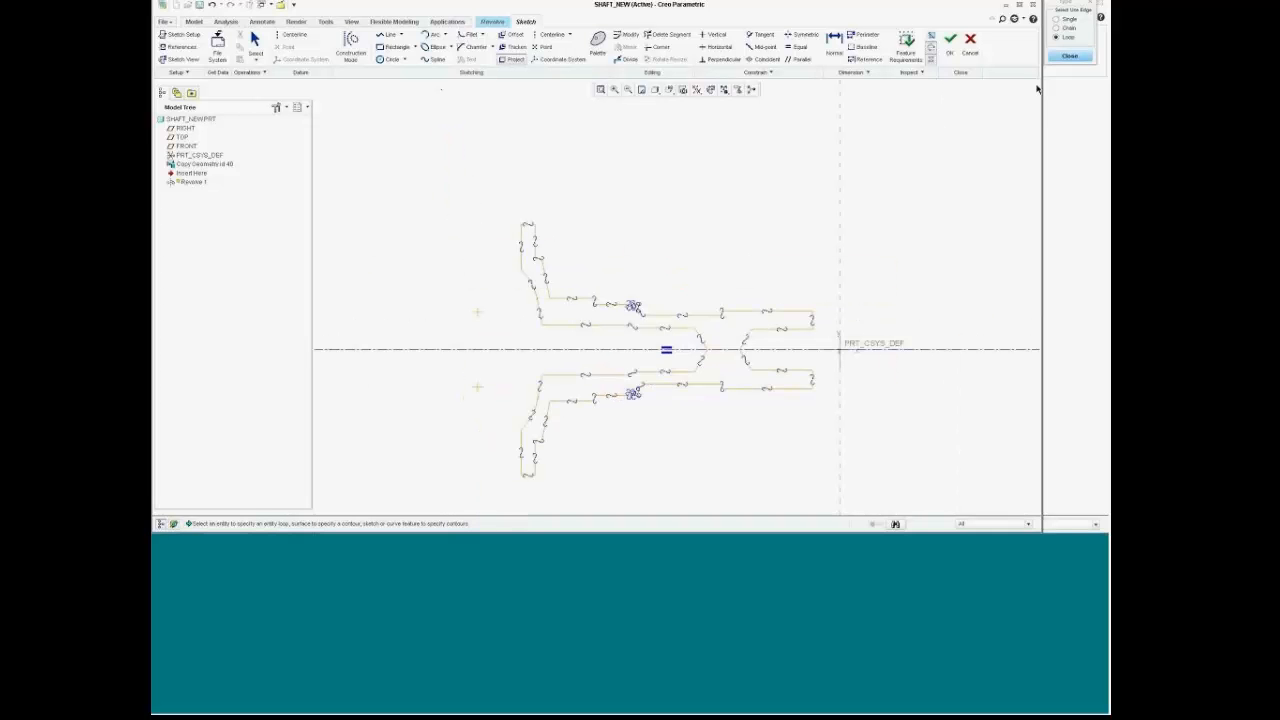
click(1069, 56)
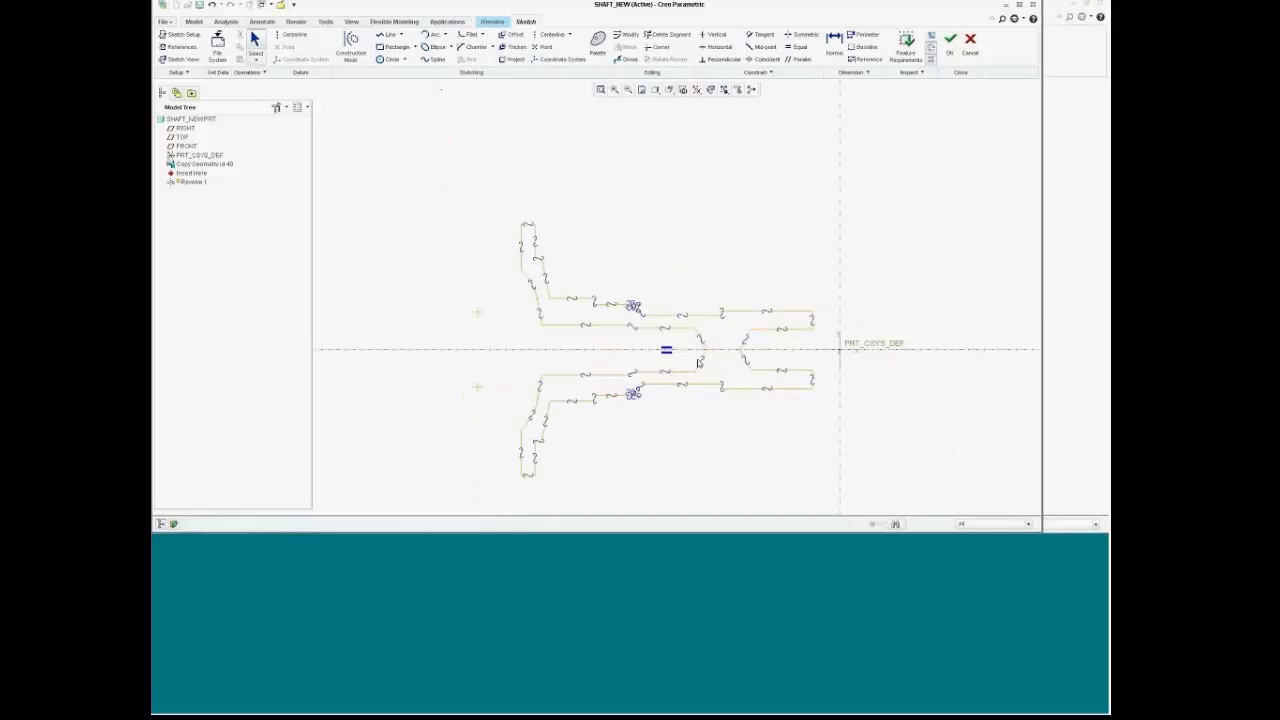
Step: Box-select all sketch geometry below the centerline
scroll(713, 420, up, 2)
scroll(575, 200, up, 2)
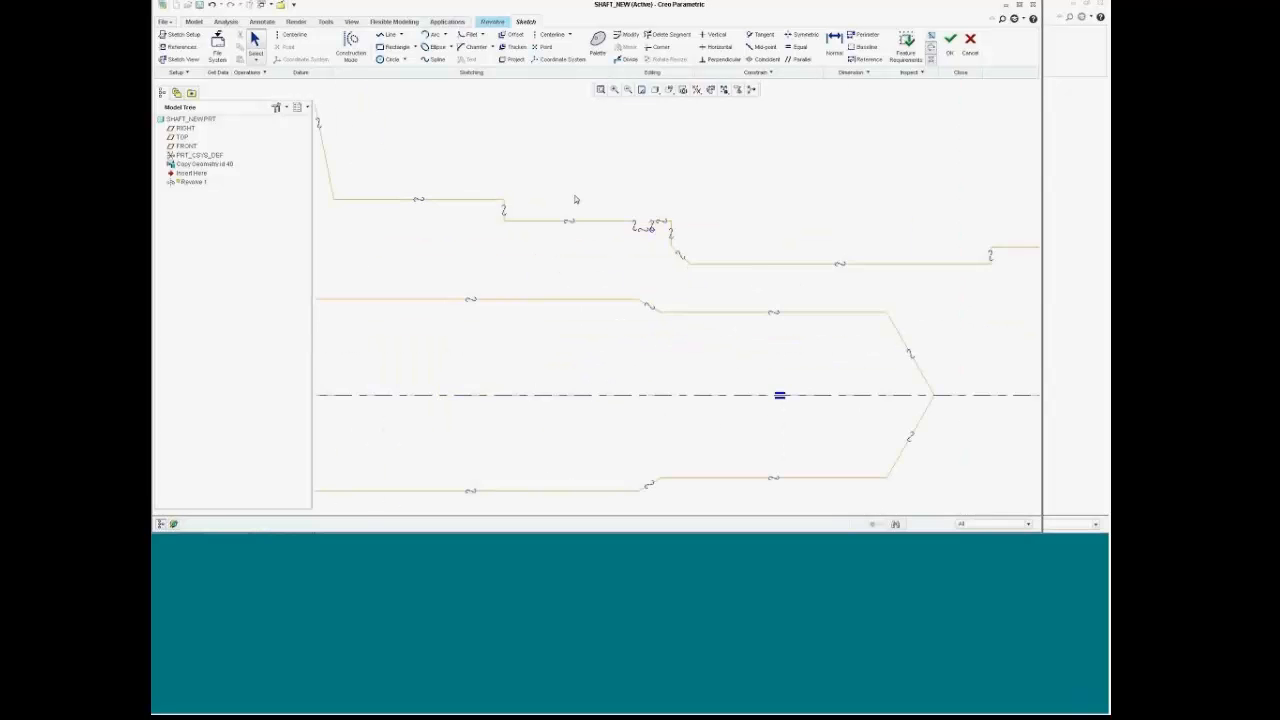
scroll(600, 176, up, 4)
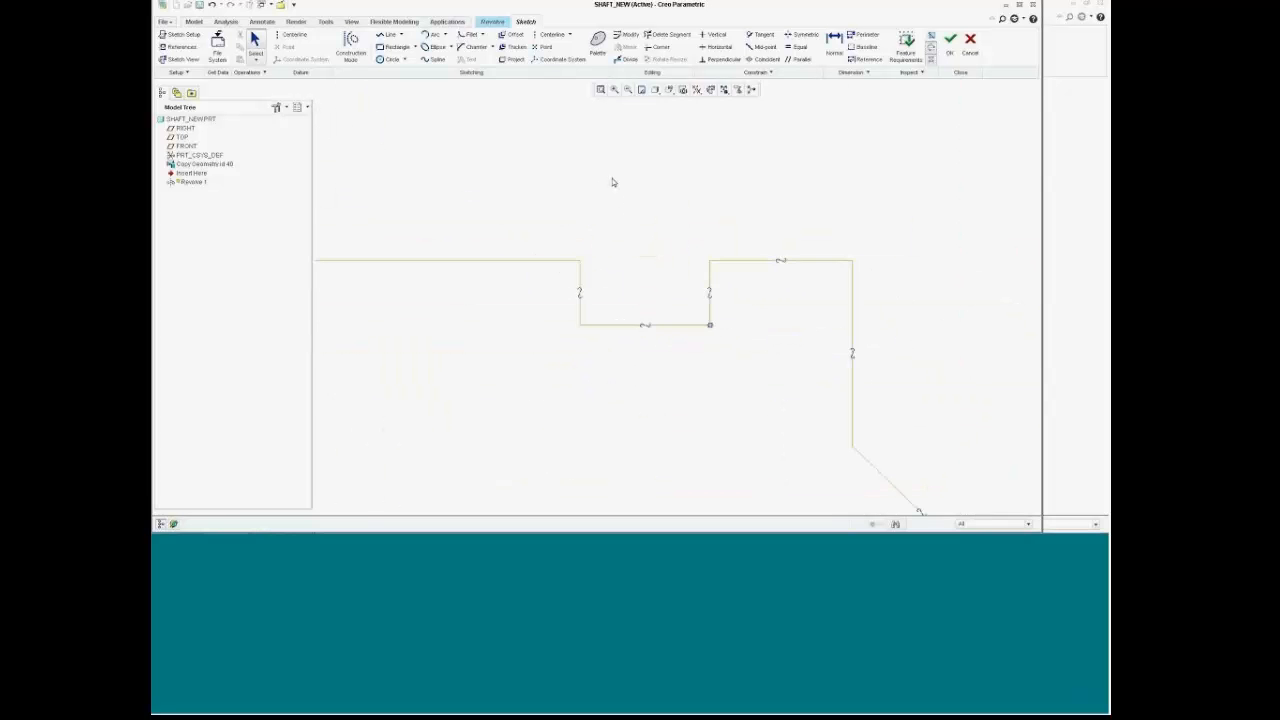
scroll(617, 186, down, 6)
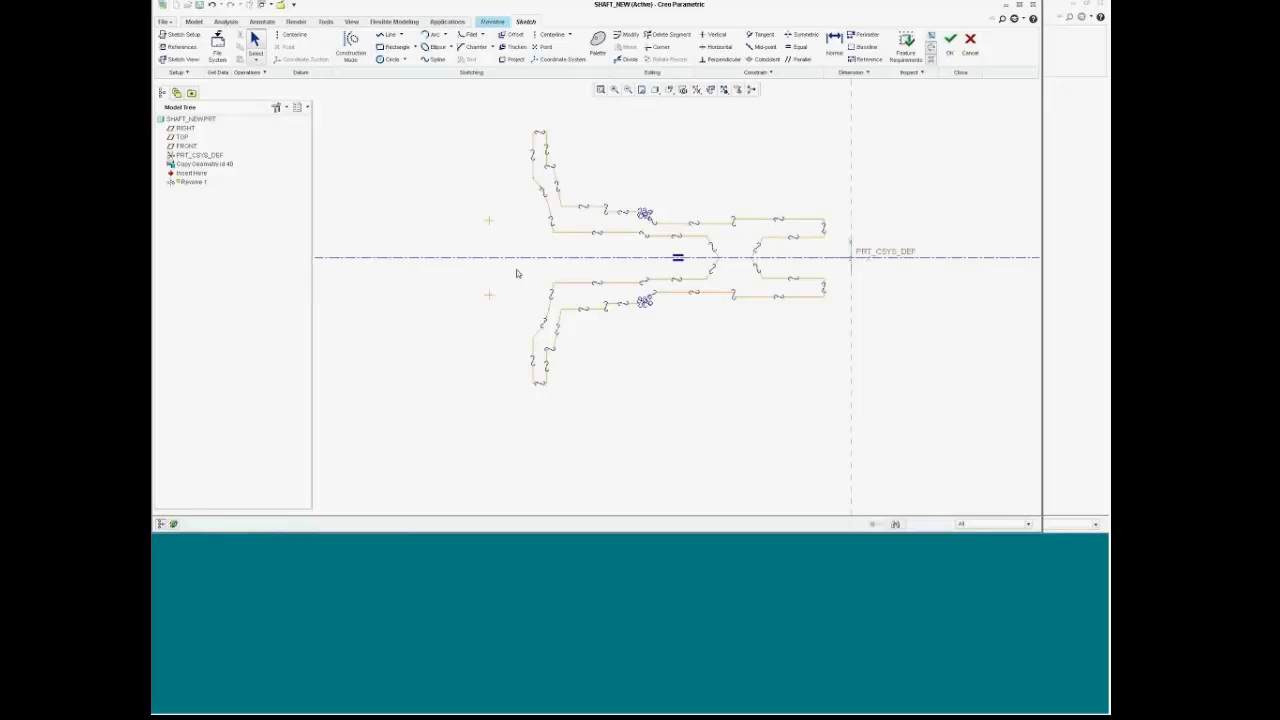
mouse_move(514, 246)
mouse_down()
mouse_move(548, 335)
mouse_move(838, 404)
mouse_up()
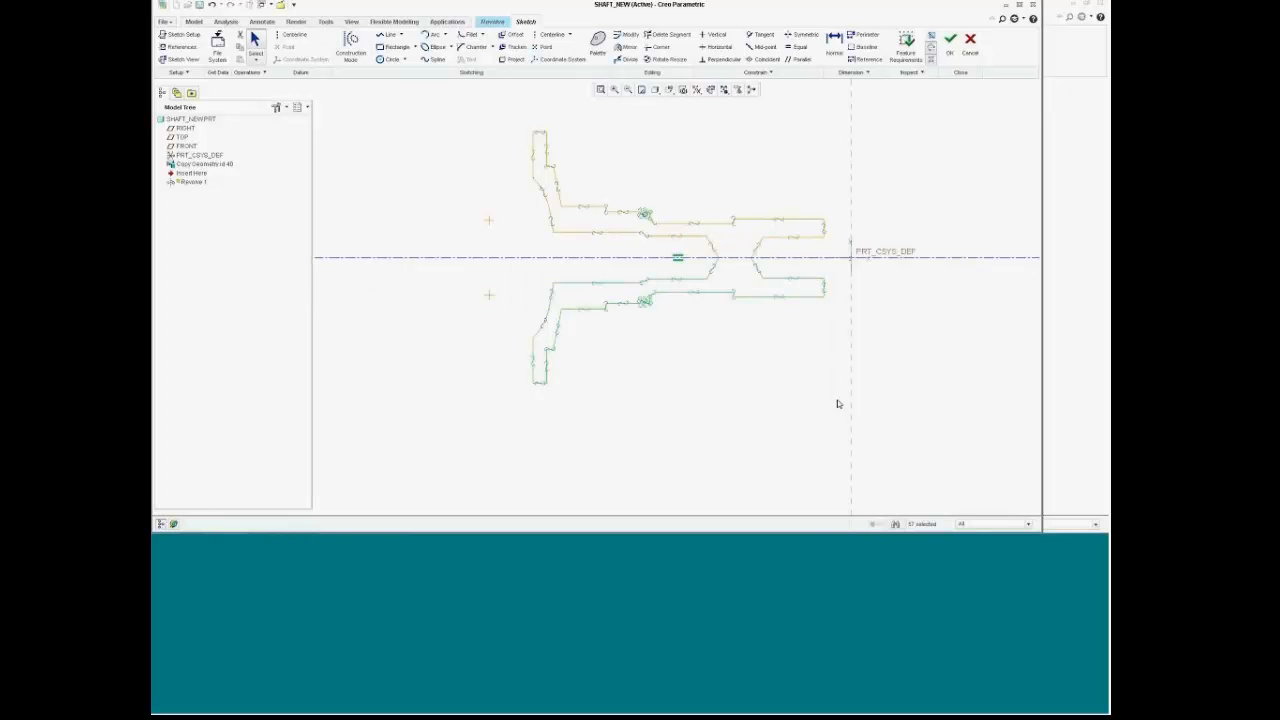
Step: Delete the lower-half geometry and toggle construction mode
key(Delete)
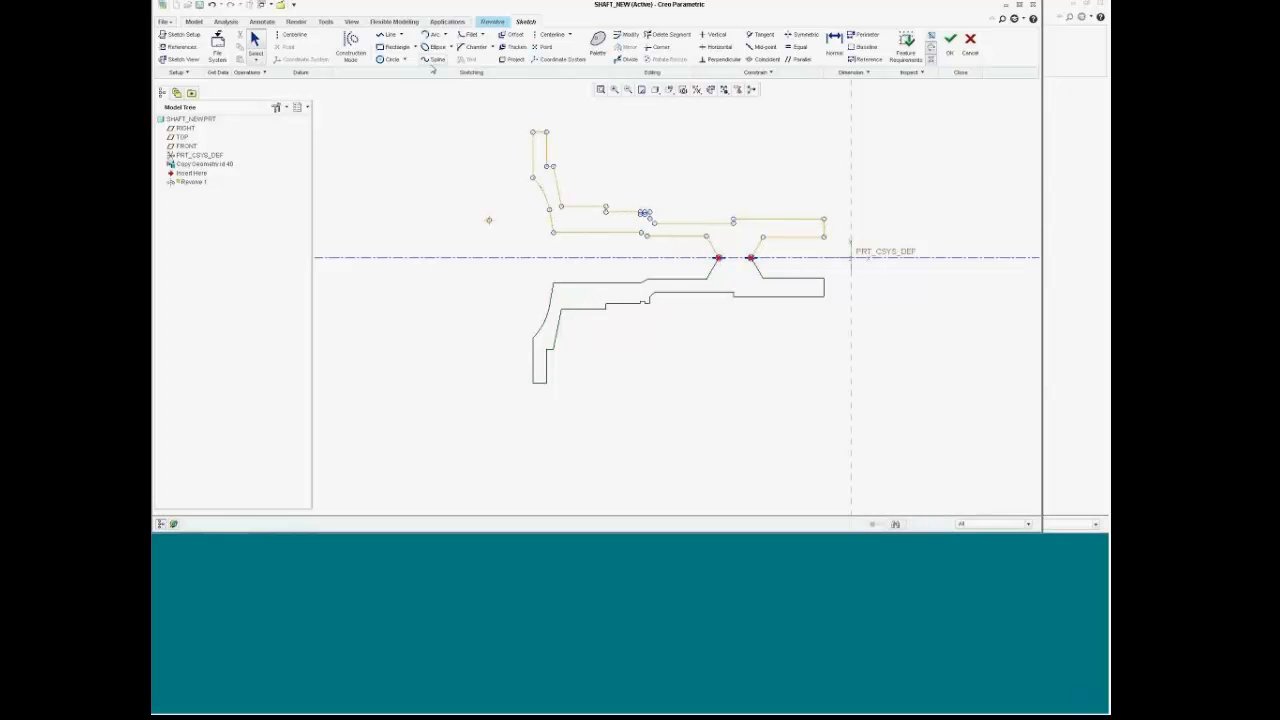
click(351, 46)
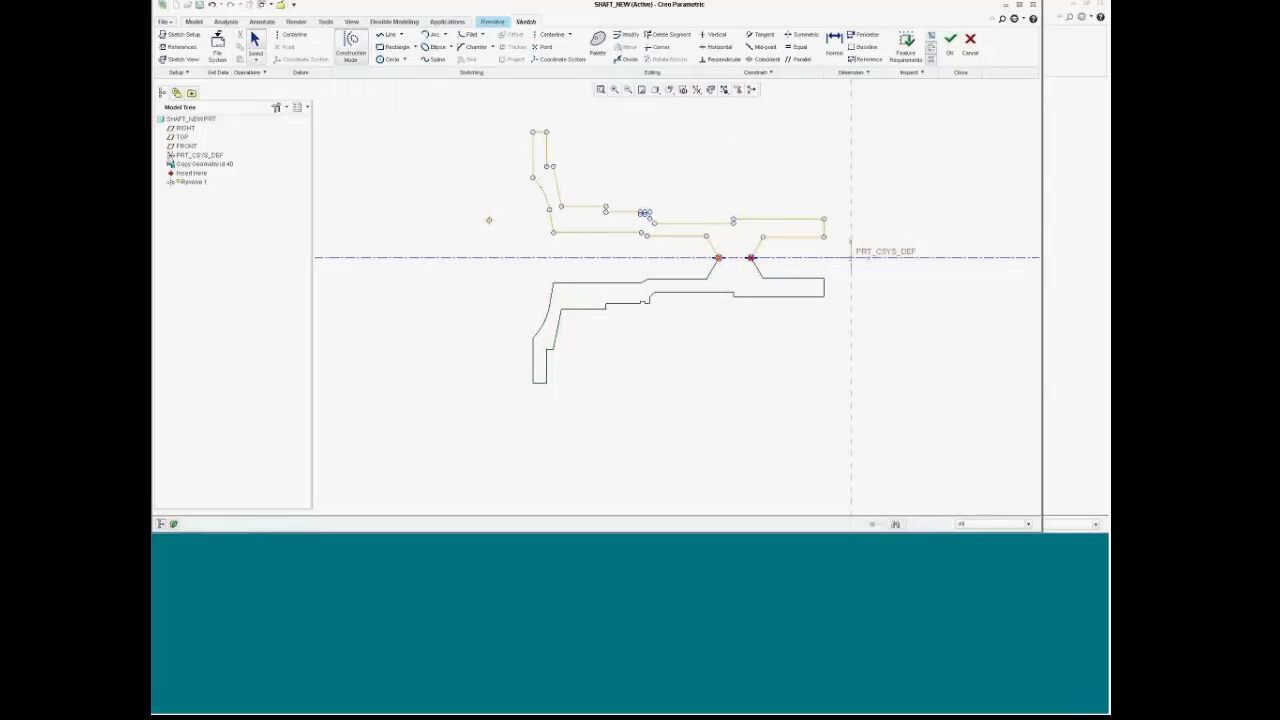
click(719, 259)
scroll(744, 193, up, 3)
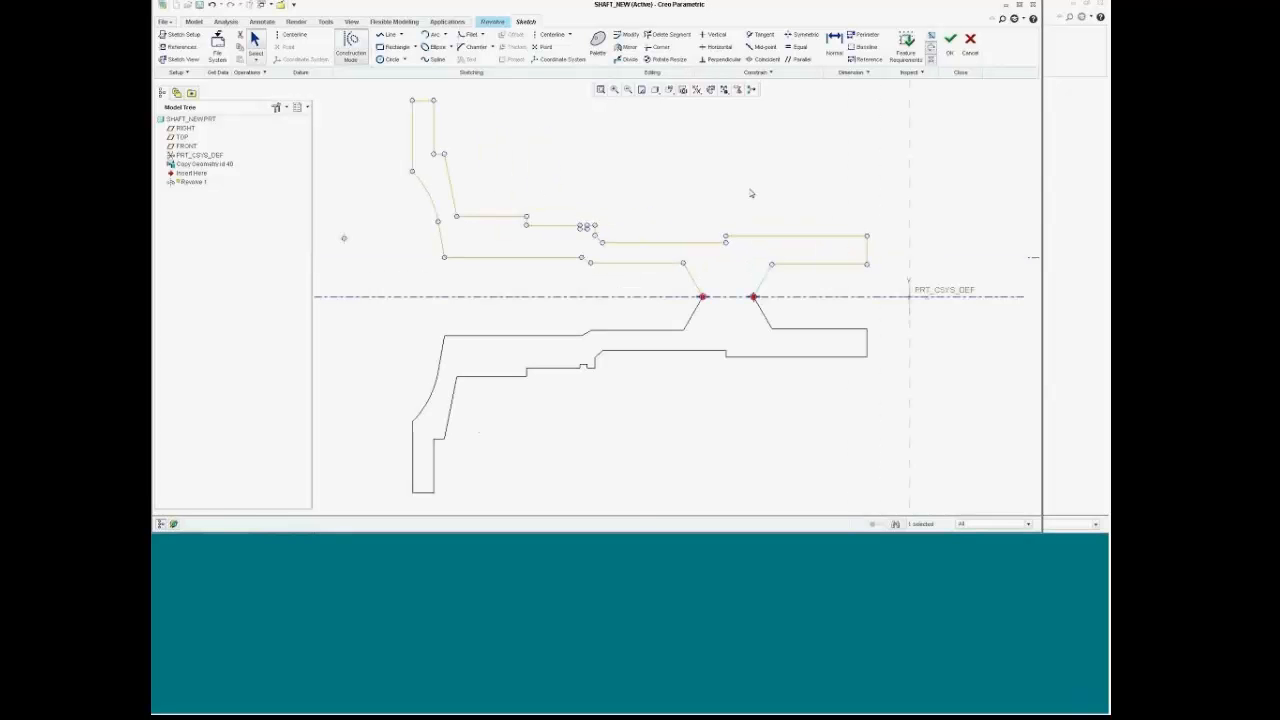
Step: Draw lines closing the upper profile along the centerline between the chamfer points
click(389, 37)
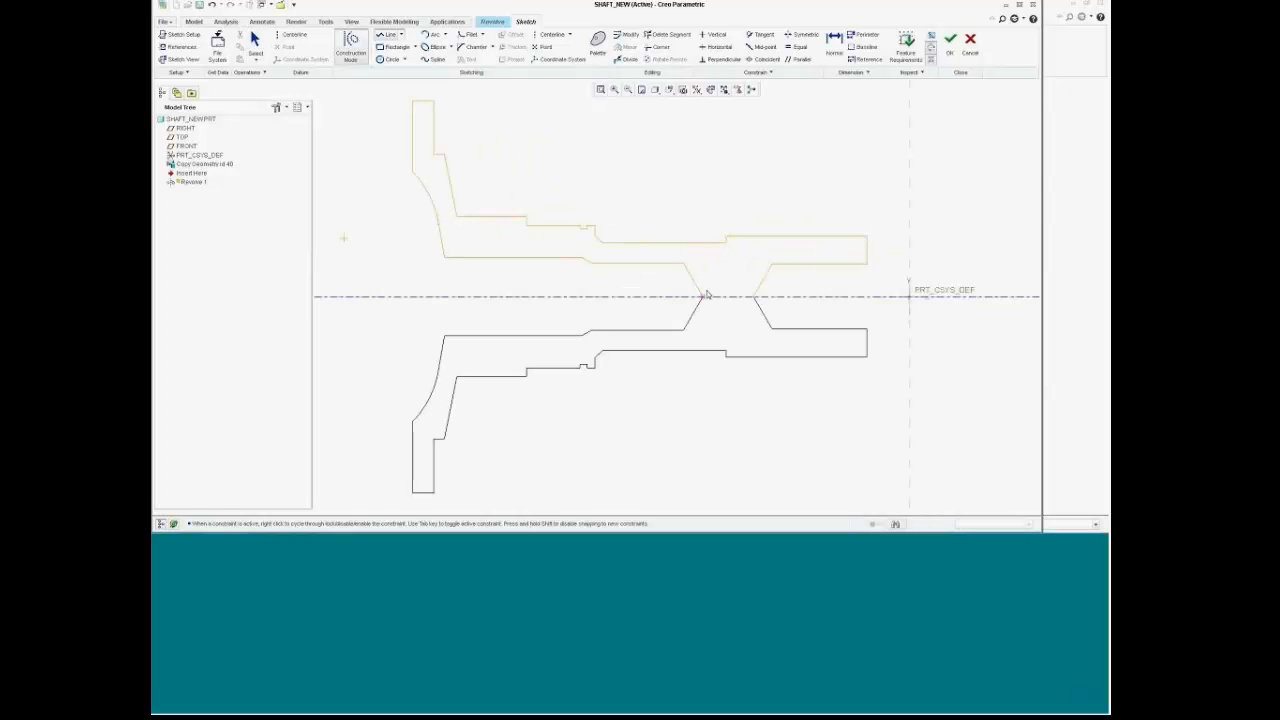
click(753, 298)
middle_click(738, 175)
middle_click(738, 176)
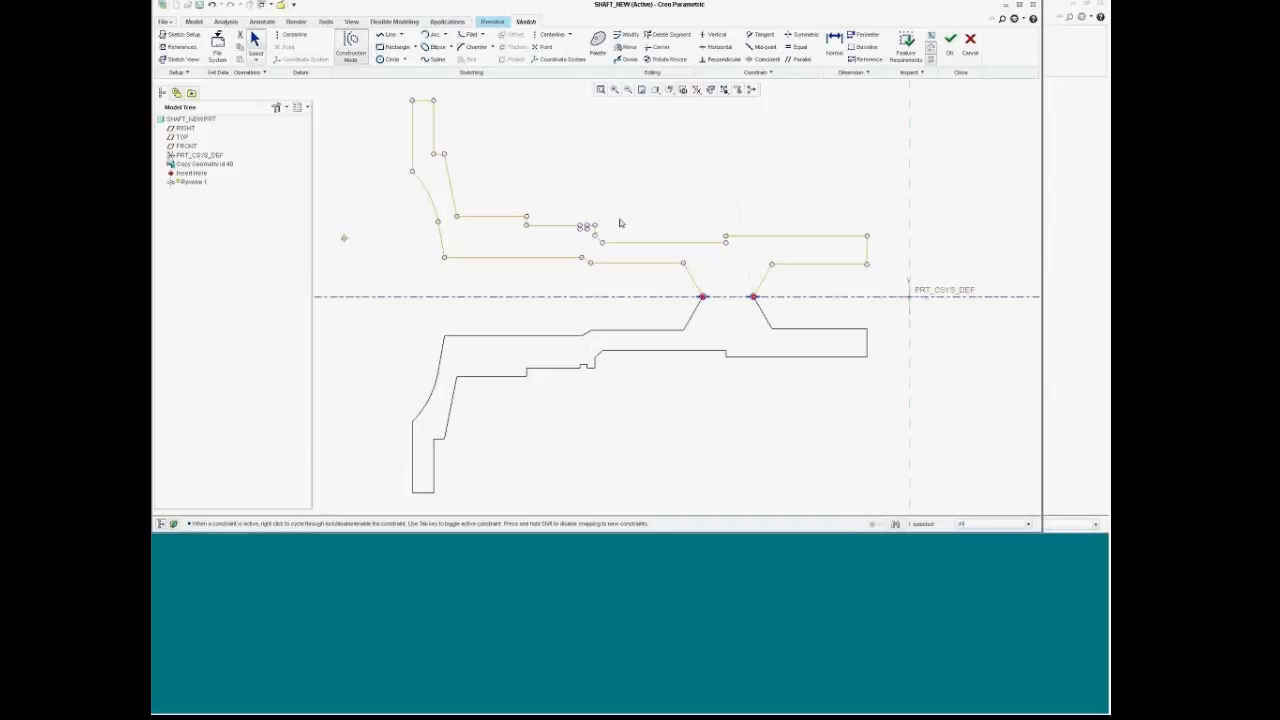
scroll(588, 220, up, 4)
scroll(590, 228, down, 4)
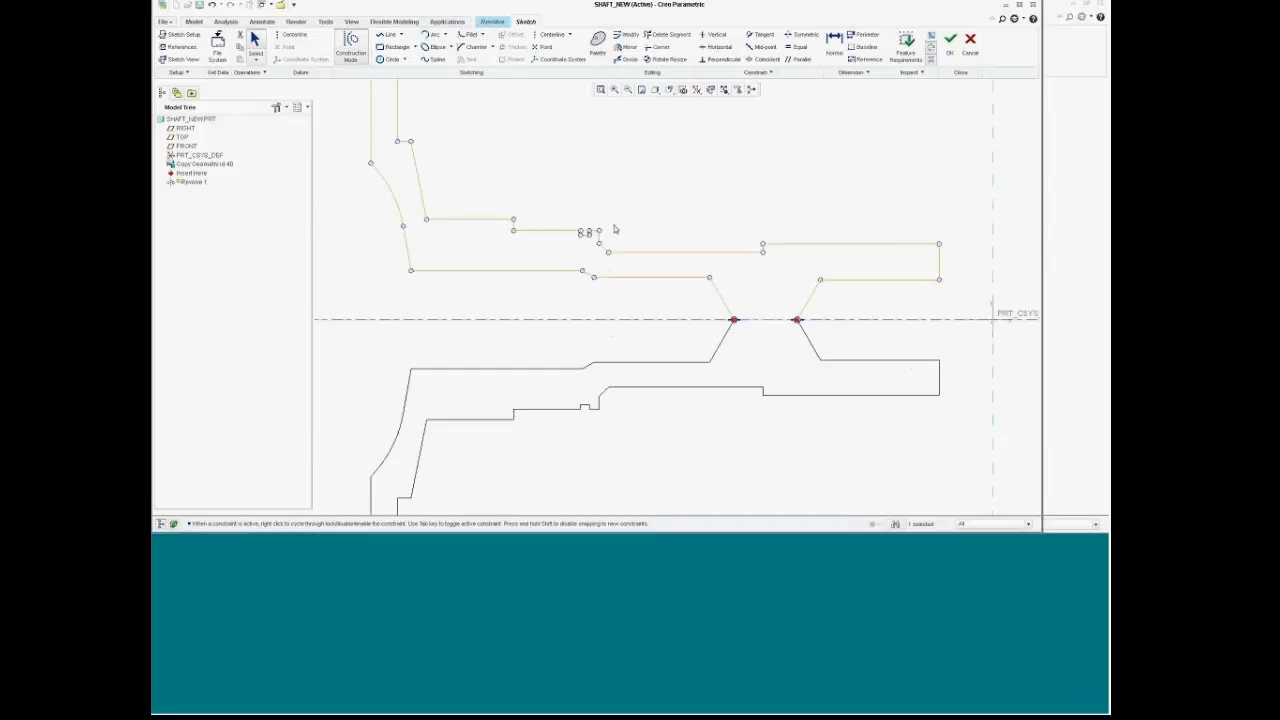
scroll(634, 251, up, 3)
scroll(634, 240, down, 3)
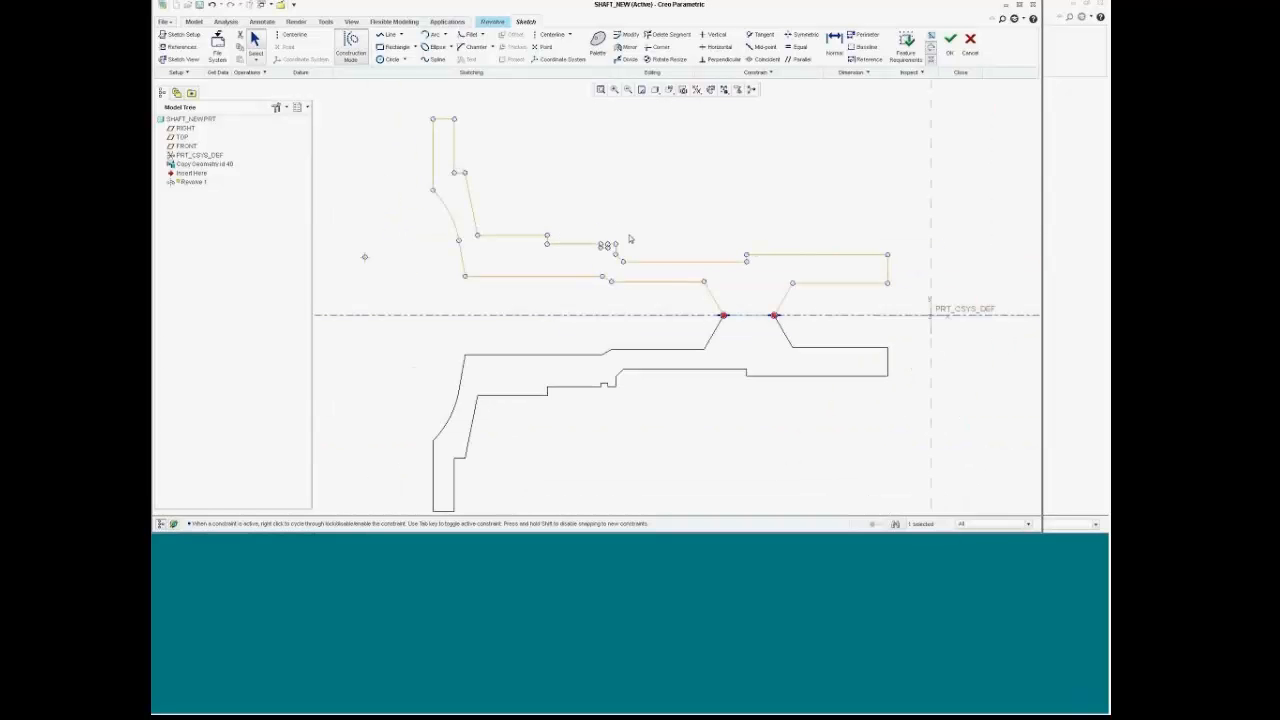
click(387, 36)
click(723, 316)
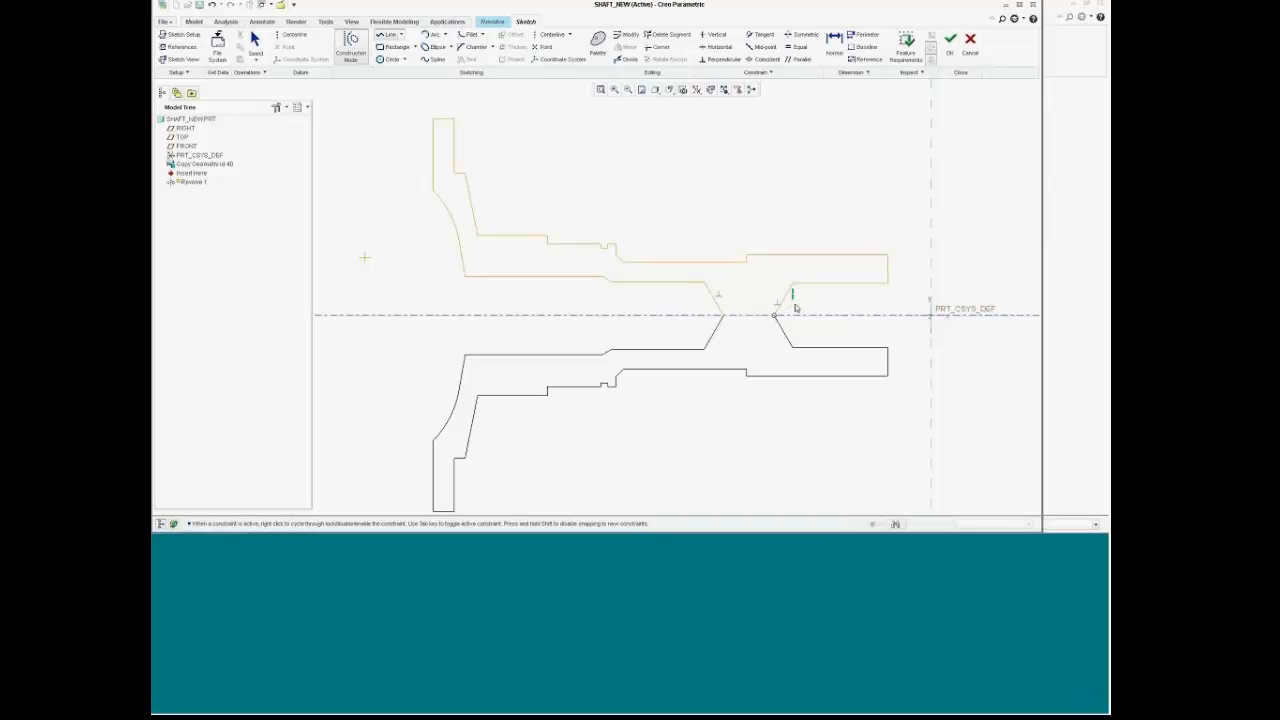
scroll(796, 300, up, 2)
middle_click(798, 310)
Step: Undo the stray point and dimension in the Revolve sketch
scroll(796, 309, down, 5)
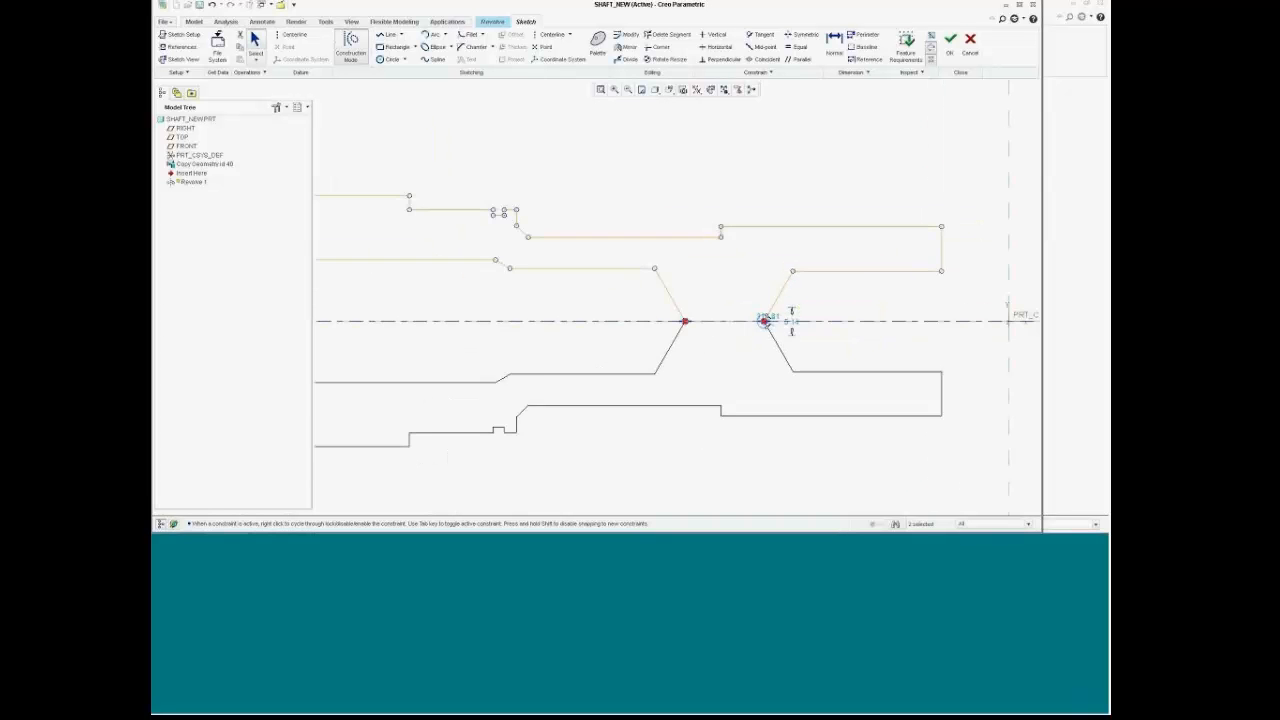
click(802, 205)
scroll(800, 201, down, 4)
scroll(804, 224, up, 4)
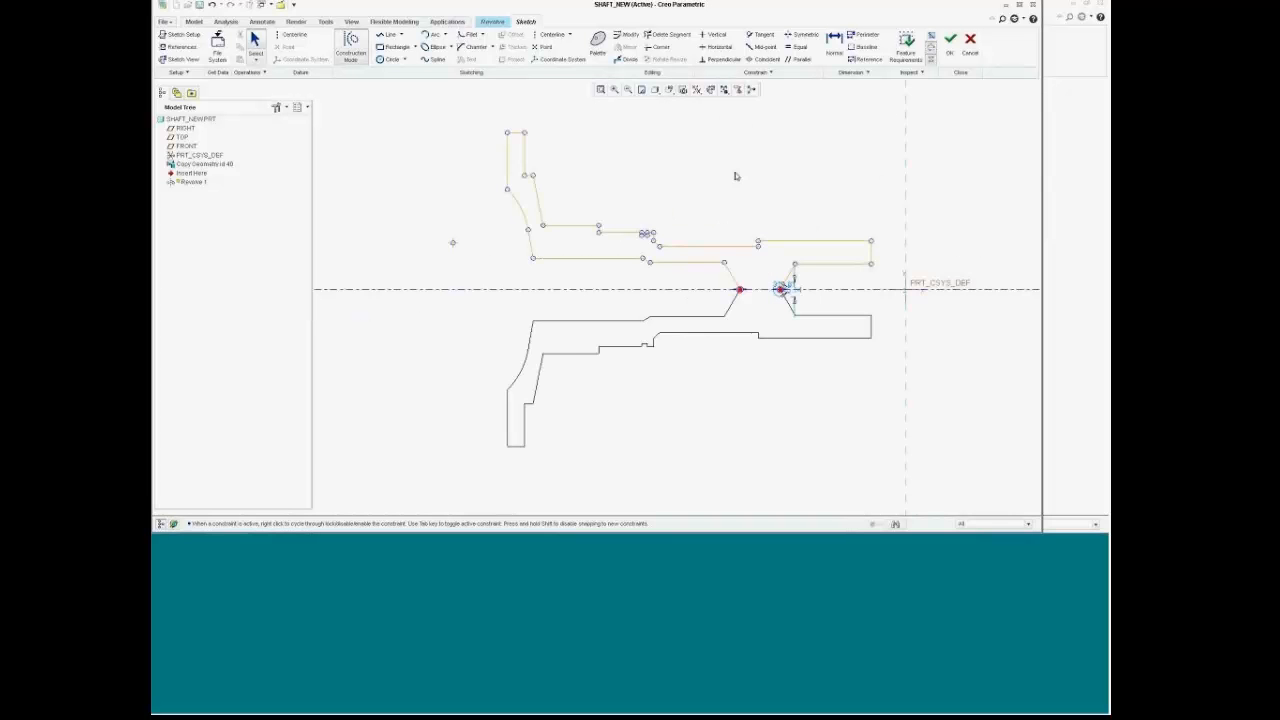
scroll(730, 287, up, 4)
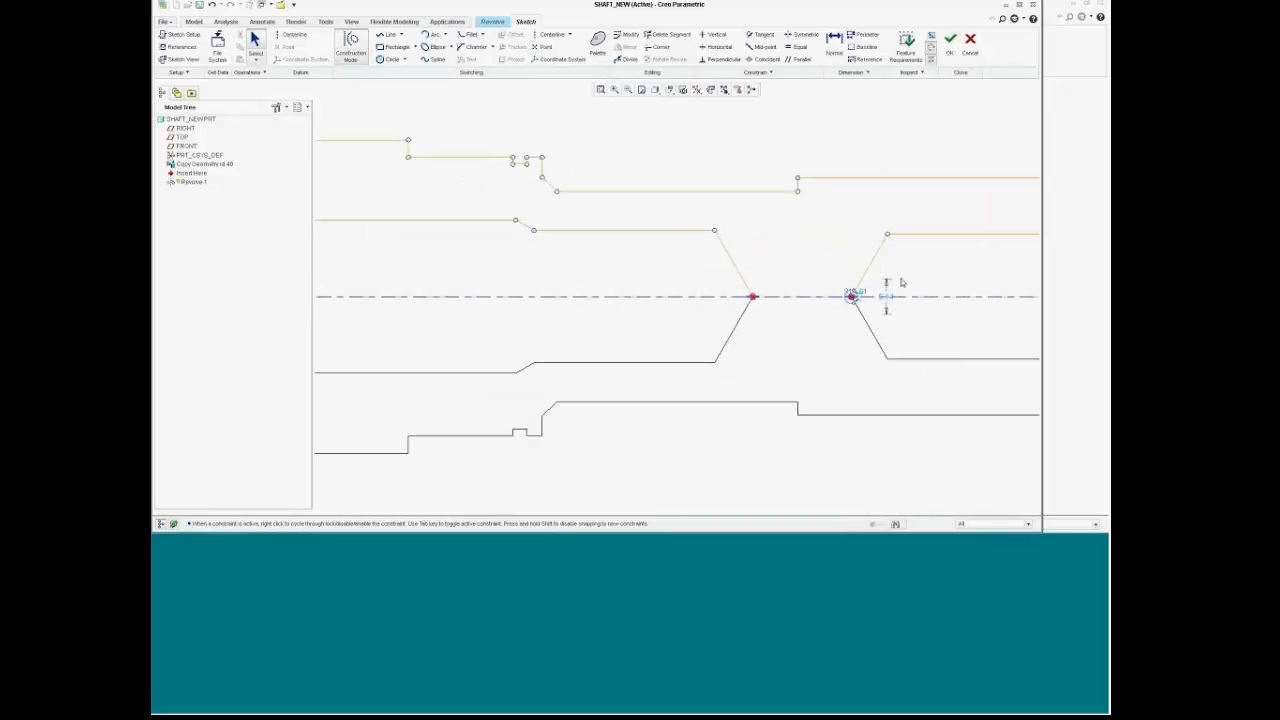
scroll(907, 272, up, 2)
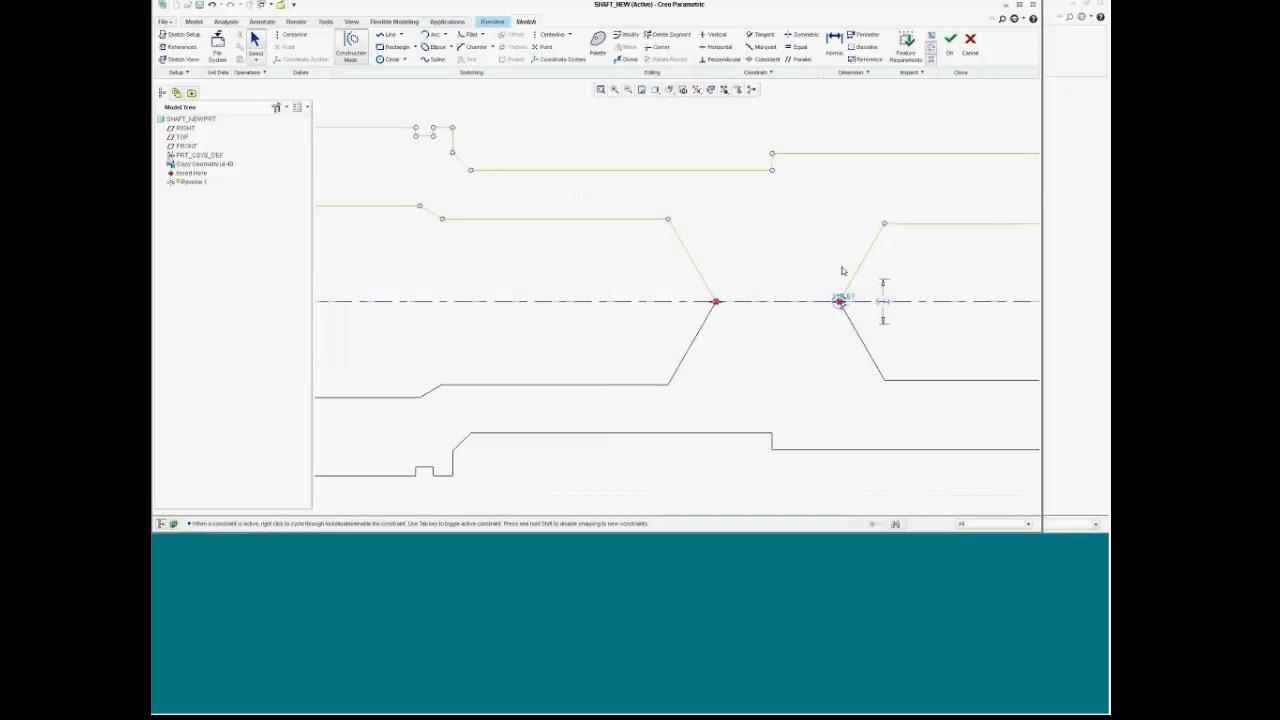
click(213, 7)
Step: Draw a line along the centerline joining the left and right chamfer points
click(389, 37)
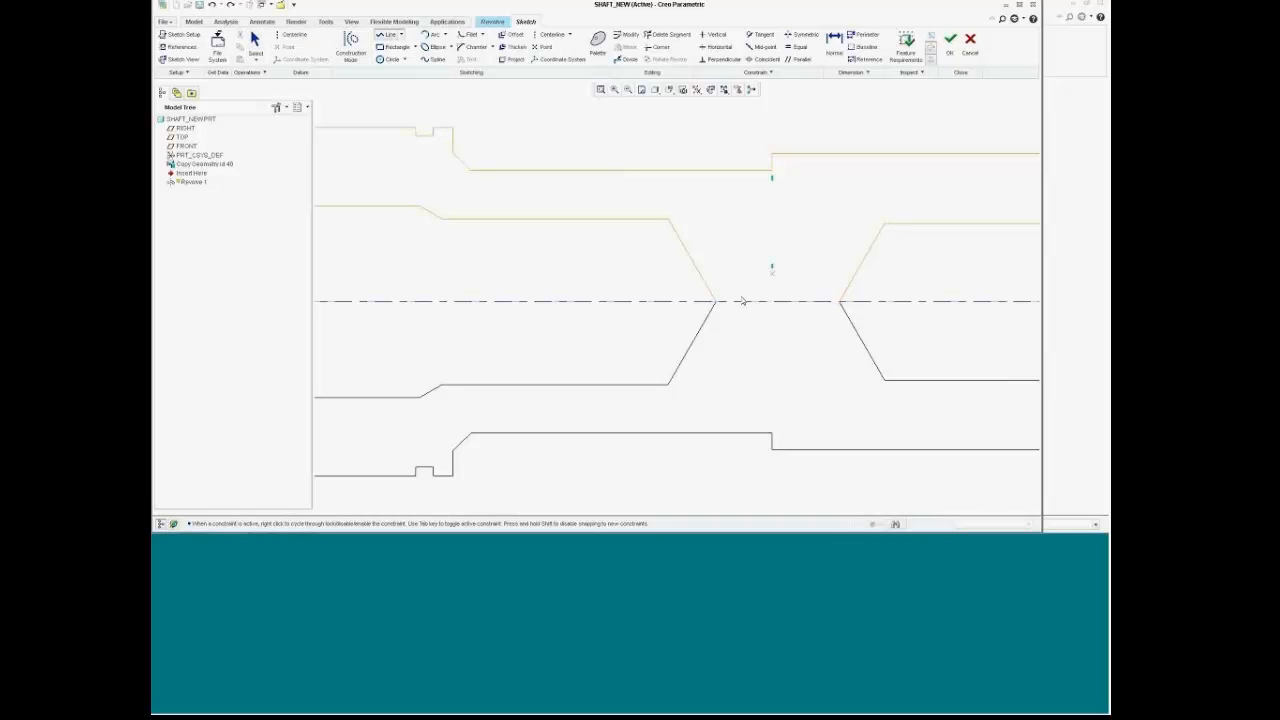
click(731, 303)
click(840, 300)
middle_click(817, 257)
middle_click(815, 257)
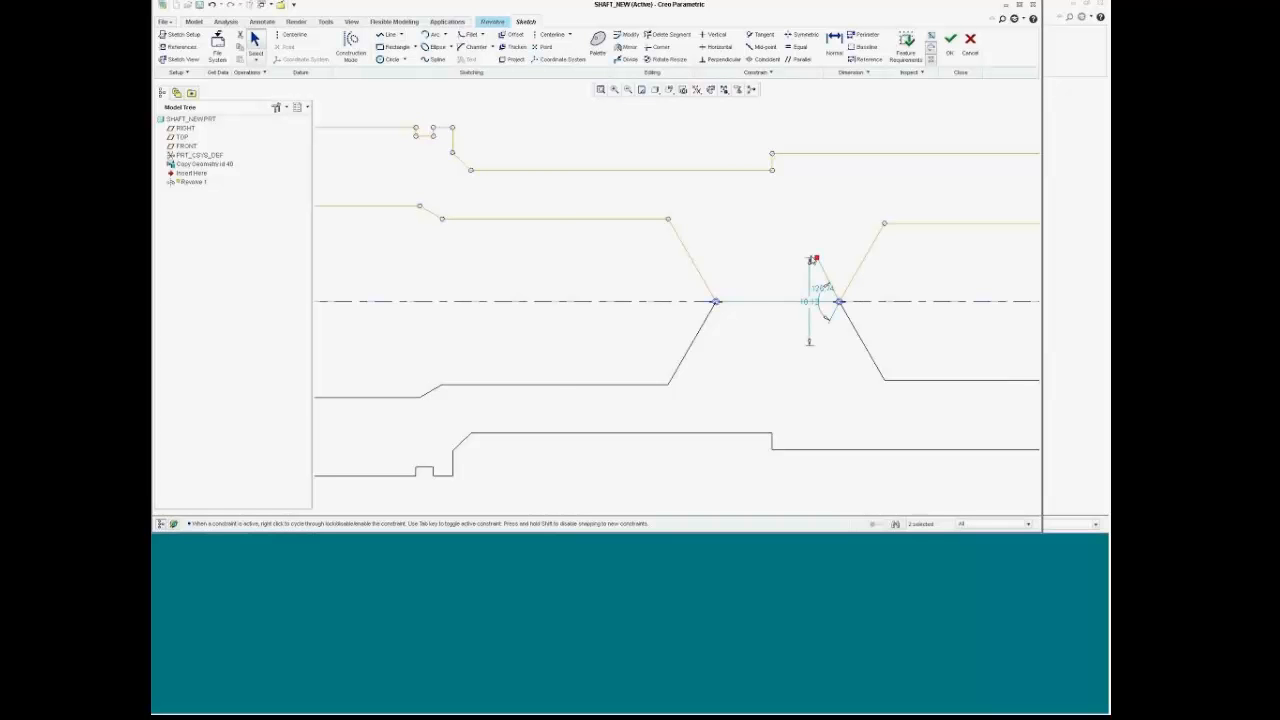
click(811, 258)
Step: Check the new centerline line and finish the sketch to preview the 360° revolved shaft
scroll(759, 245, up, 2)
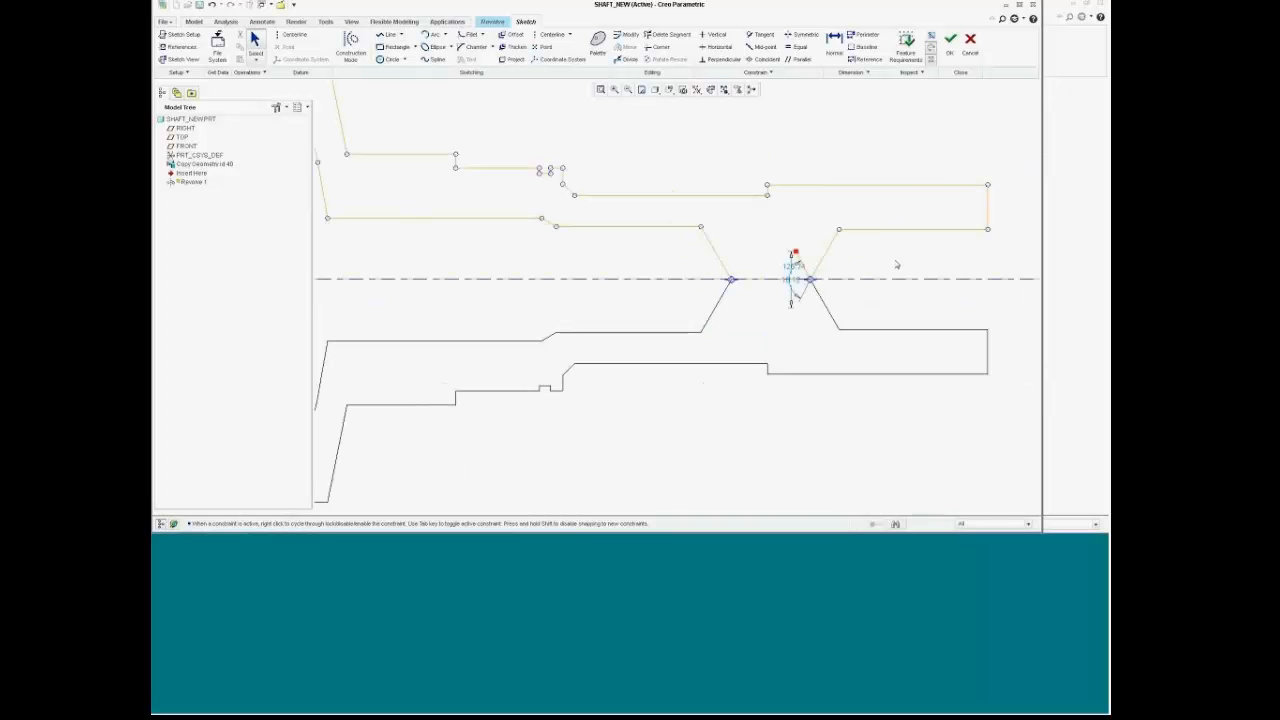
scroll(801, 267, down, 3)
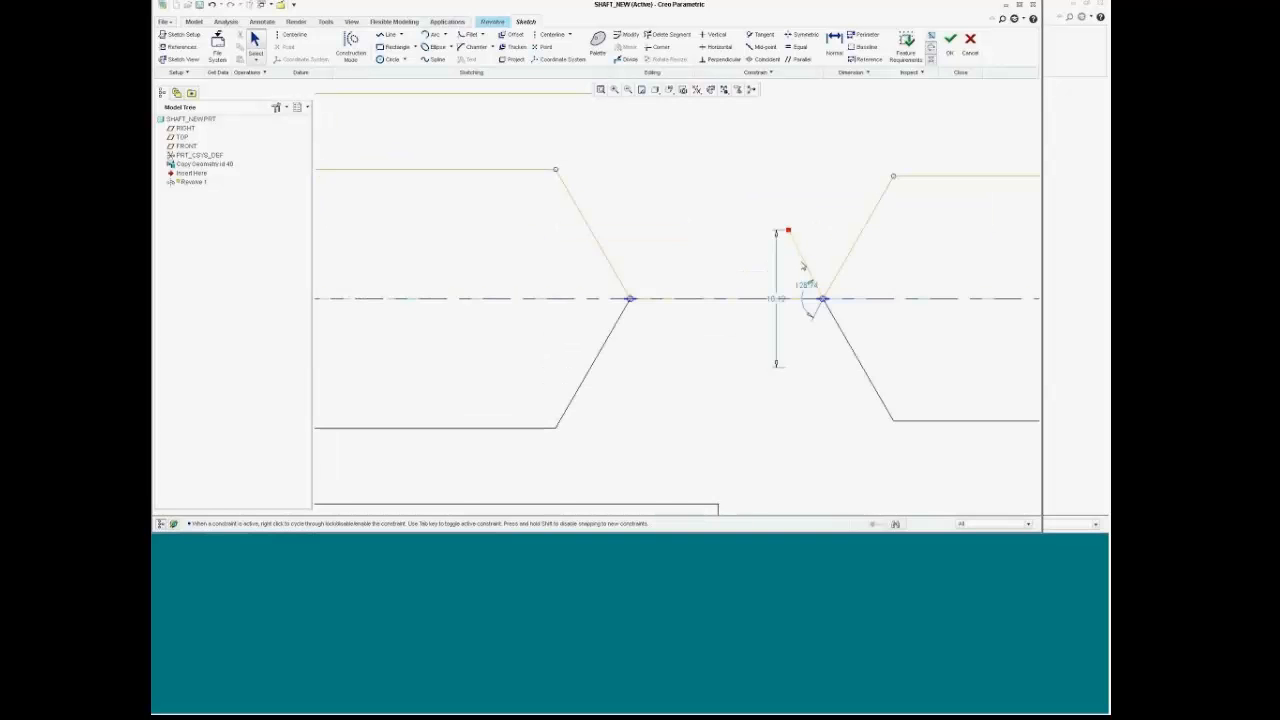
click(805, 263)
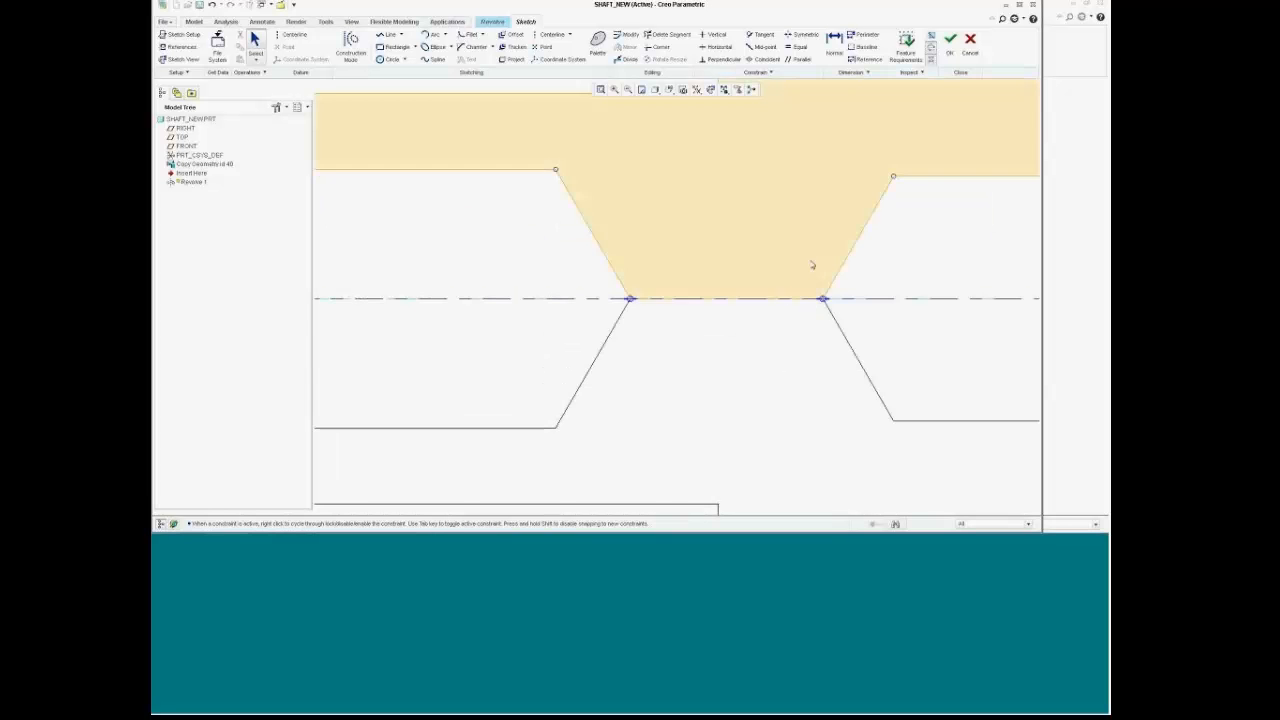
scroll(809, 262, up, 5)
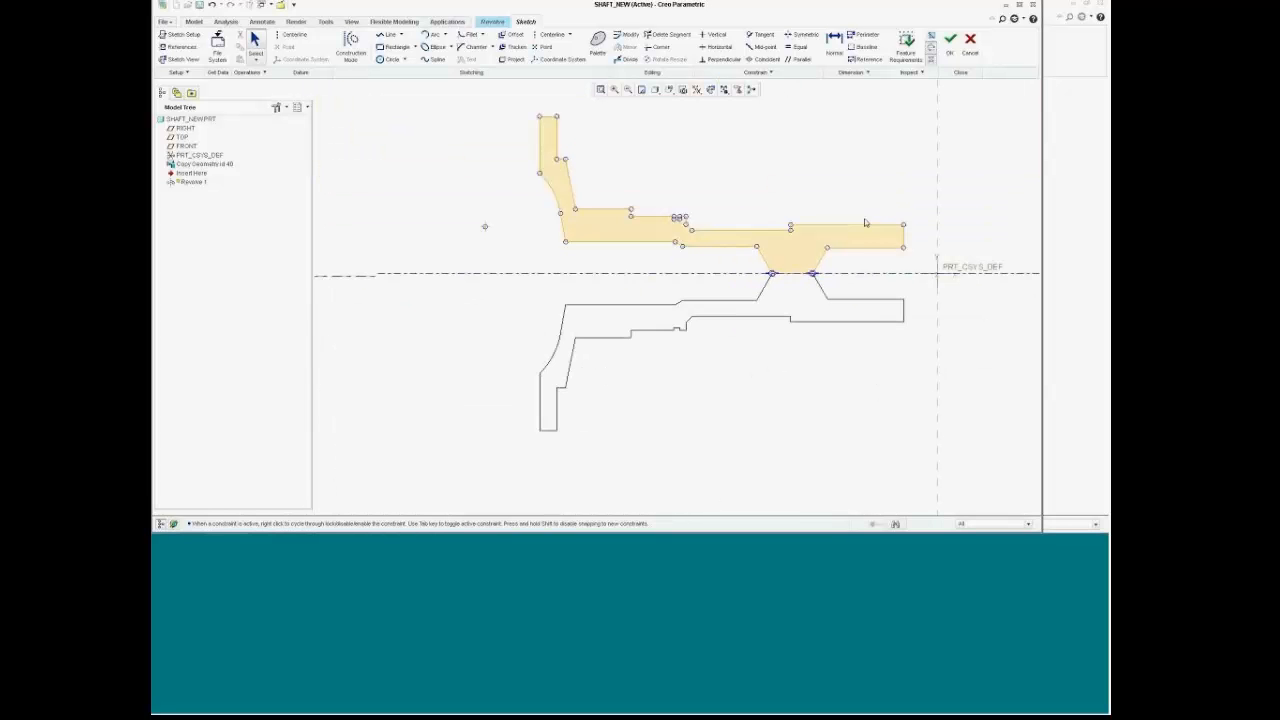
click(952, 44)
Step: Complete the revolve and orbit the flanged hollow shaft to inspect it
mouse_move(920, 160)
middle_down()
mouse_move(837, 195)
mouse_move(935, 168)
middle_up()
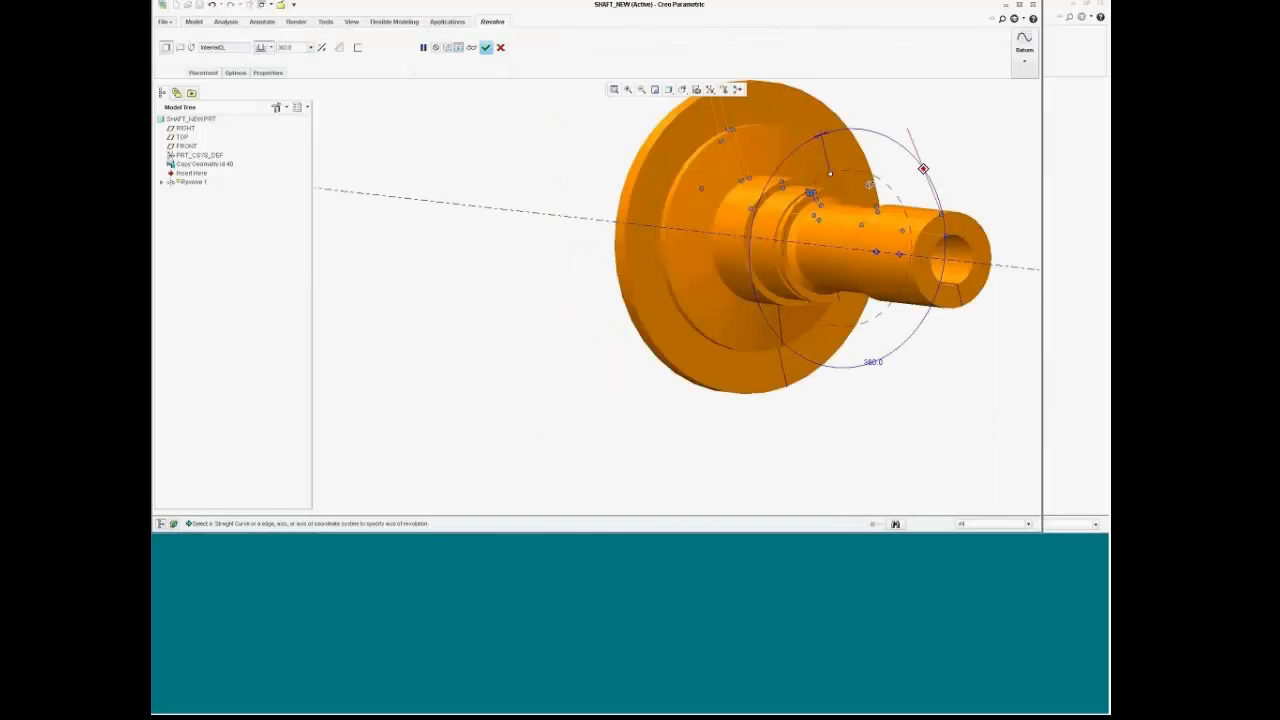
scroll(937, 166, down, 2)
click(486, 47)
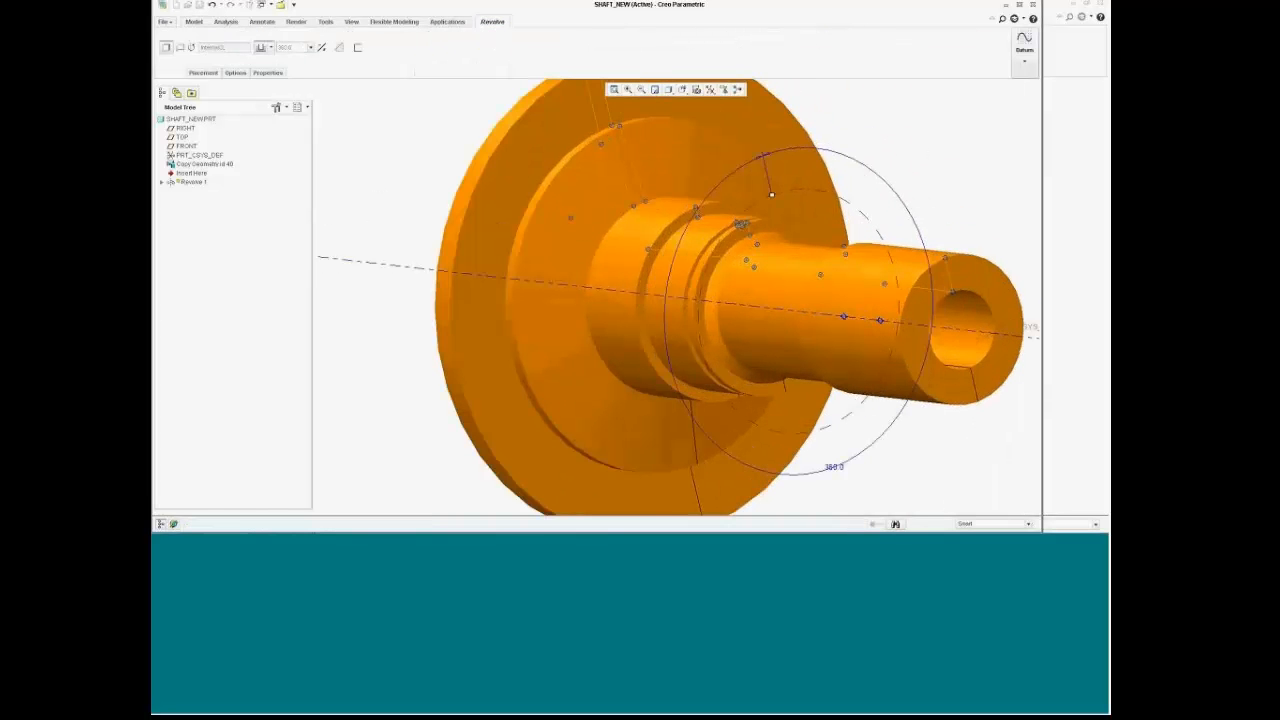
scroll(835, 165, up, 3)
mouse_move(838, 167)
middle_down()
mouse_move(900, 144)
mouse_move(840, 172)
mouse_move(867, 147)
middle_up()
scroll(867, 147, down, 2)
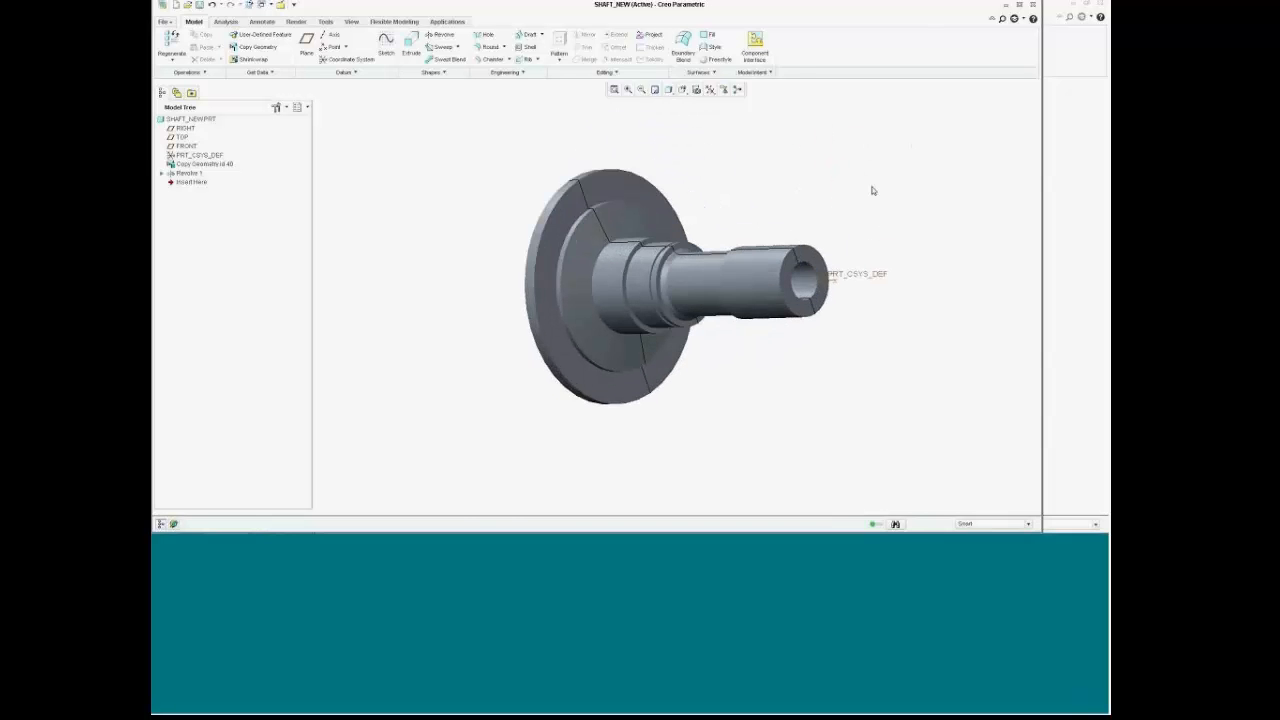
scroll(873, 191, down, 2)
mouse_move(783, 427)
middle_down()
mouse_move(797, 417)
mouse_move(776, 439)
mouse_move(766, 431)
middle_up()
scroll(766, 429, down, 1)
scroll(771, 430, up, 2)
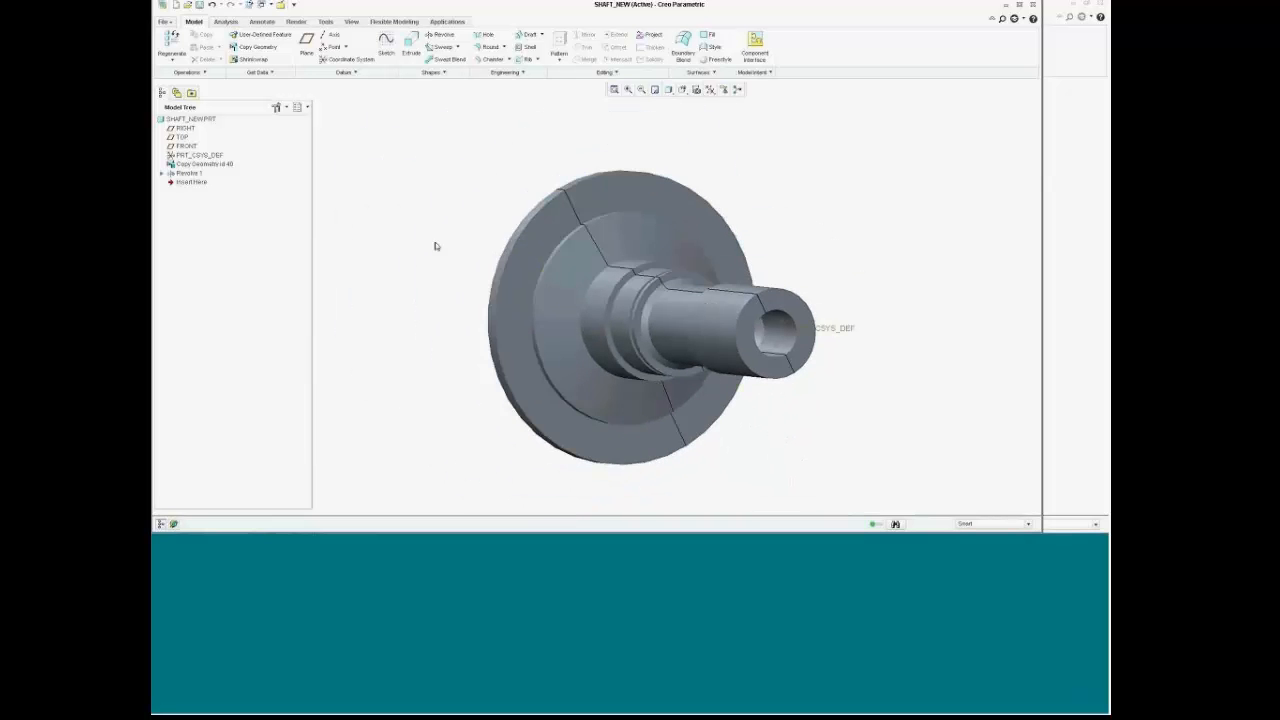
middle_drag(437, 246, 466, 243)
scroll(366, 290, up, 3)
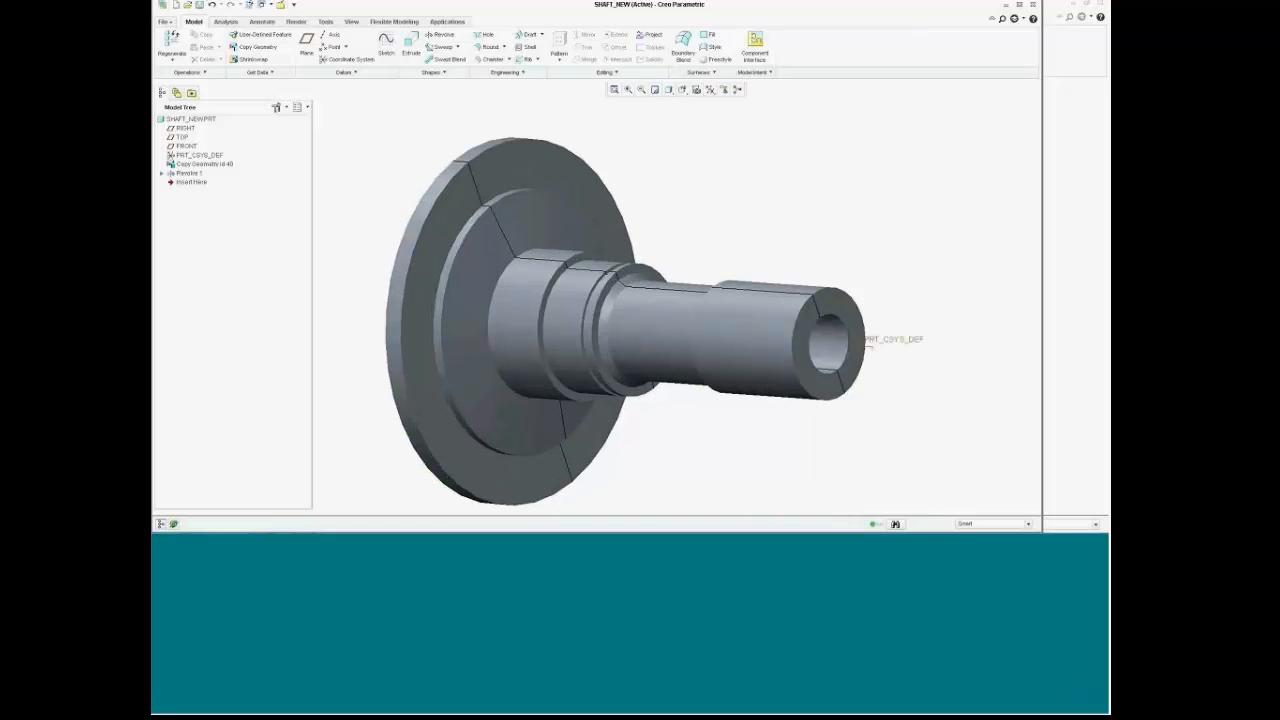
Step: Save SHAFT_NEW and switch back to the 01-51200 assembly window
click(199, 5)
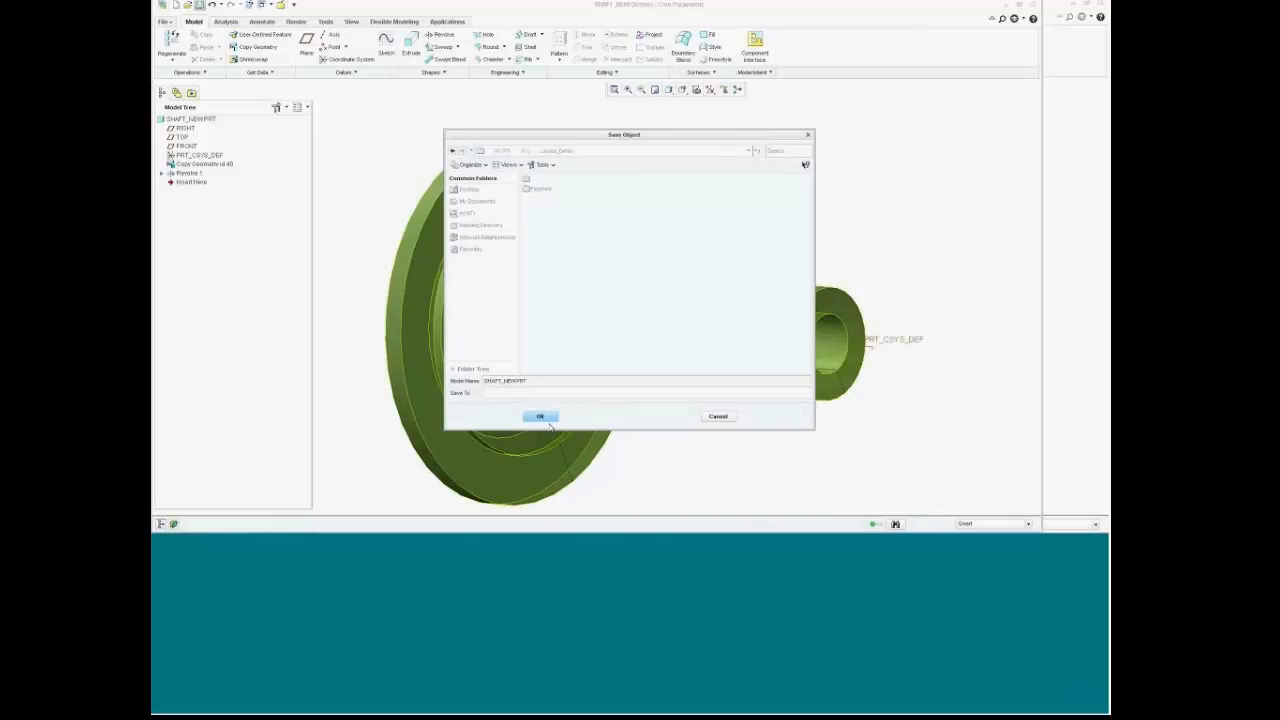
click(540, 416)
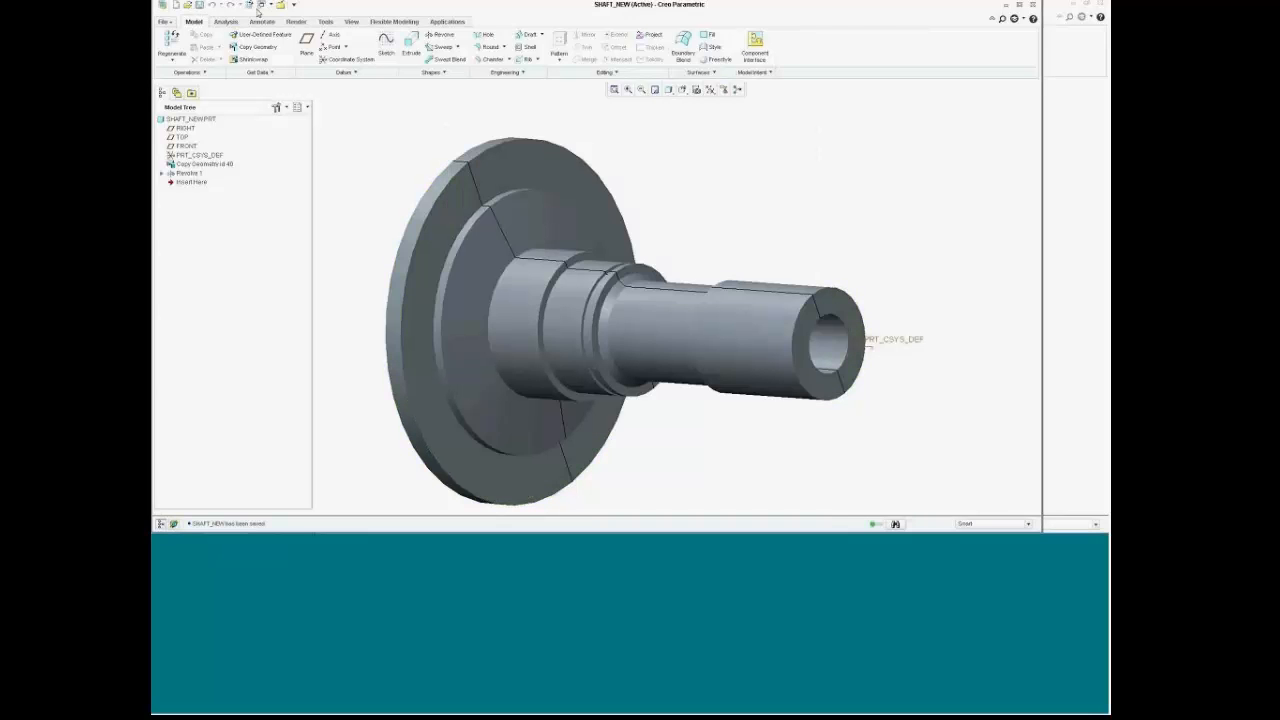
click(262, 7)
click(294, 32)
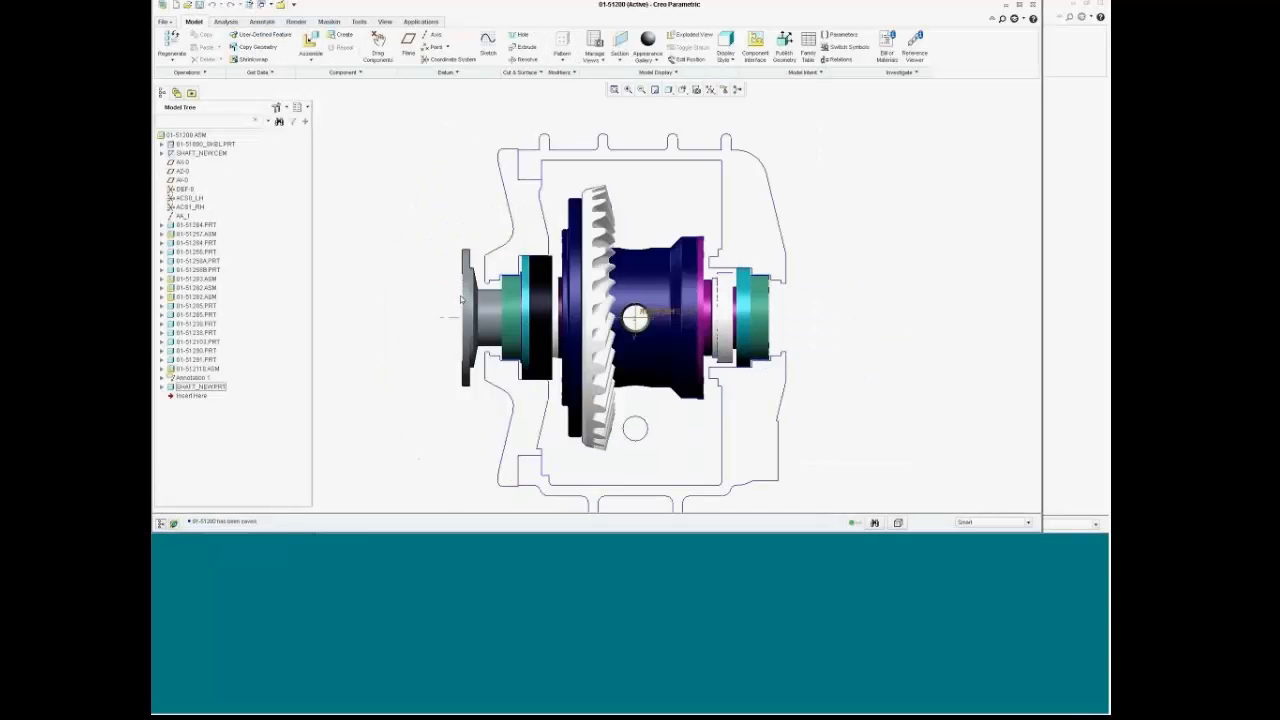
Step: Assemble a second shaft_new.prt onto the right-hand assembly coordinate system
scroll(463, 361, down, 1)
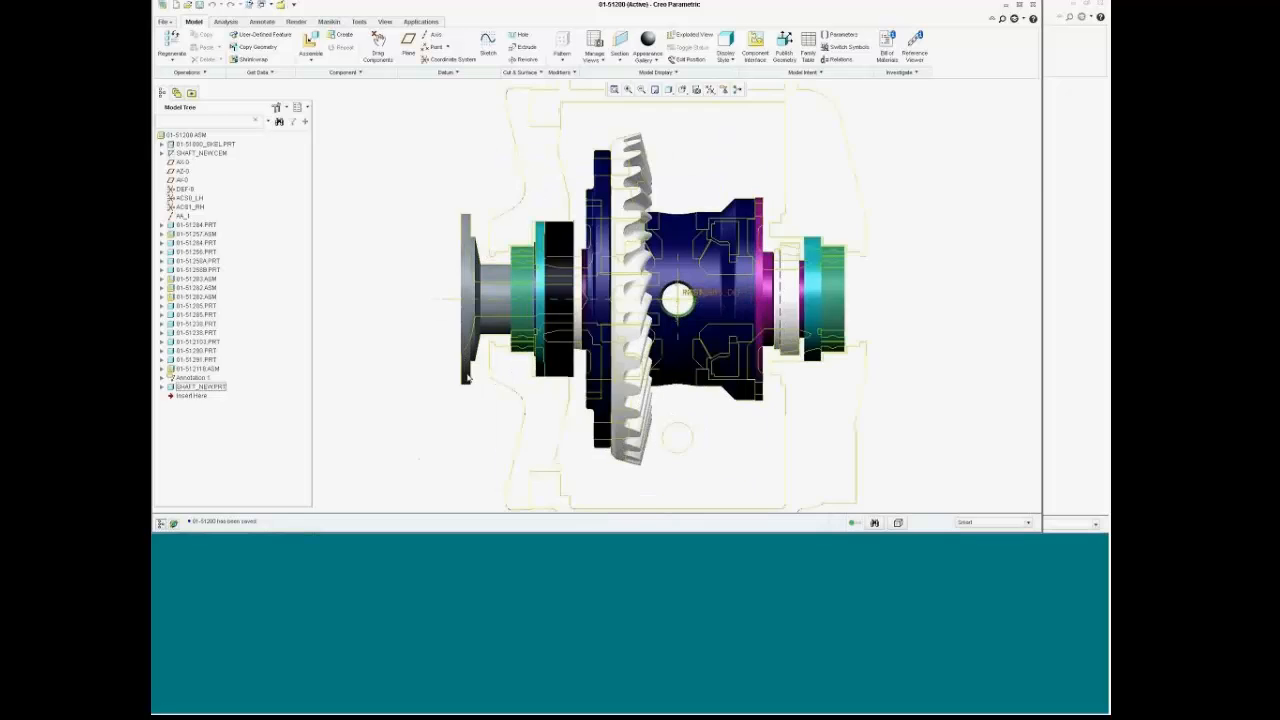
scroll(469, 364, up, 1)
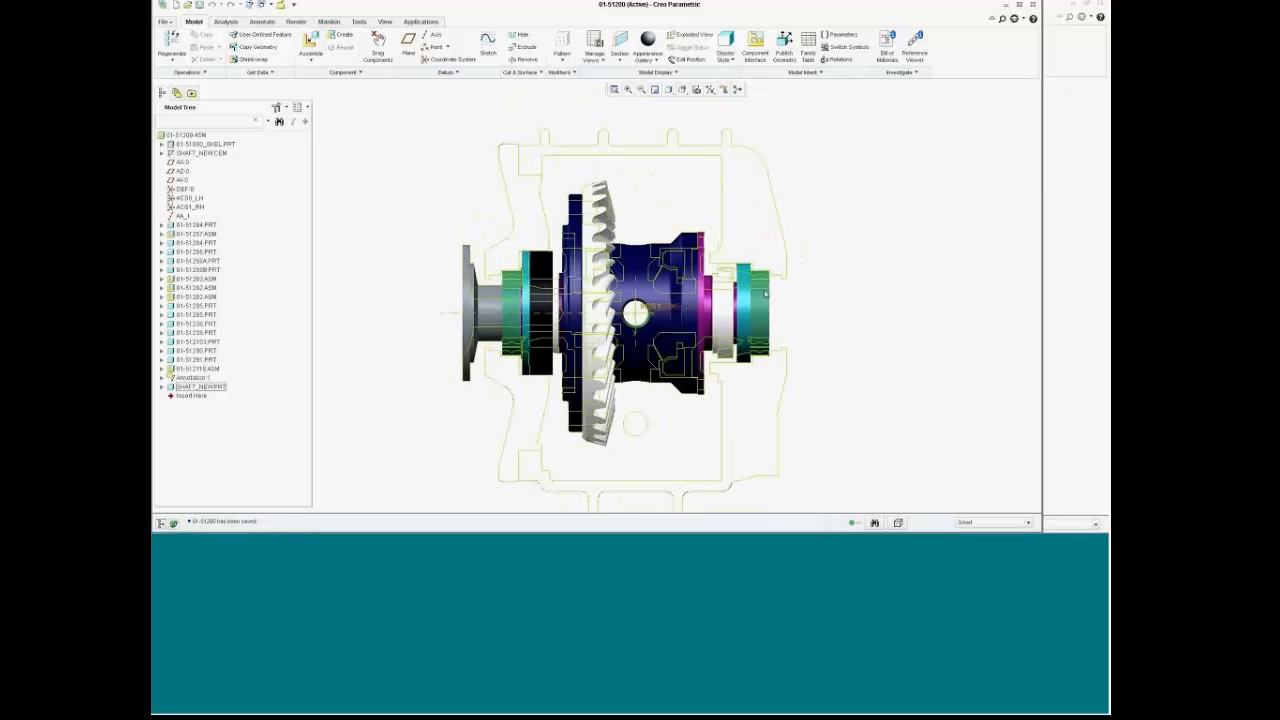
click(310, 42)
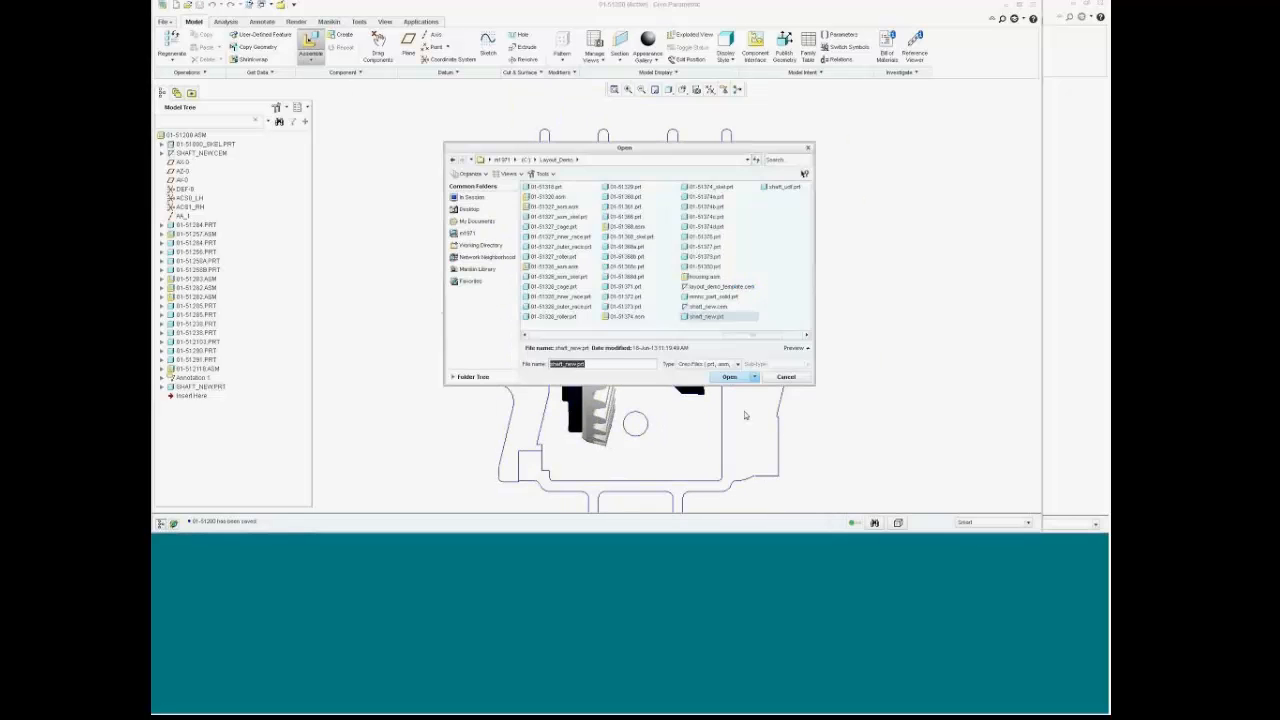
click(730, 376)
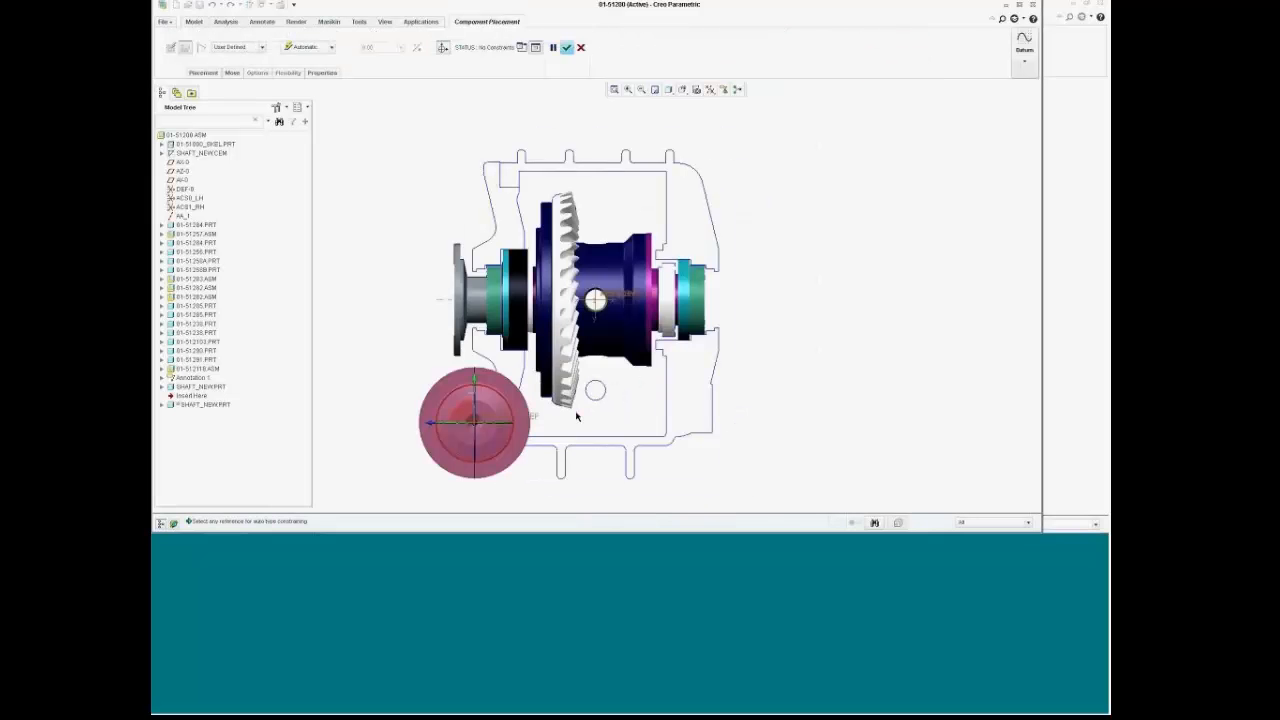
click(530, 419)
click(189, 198)
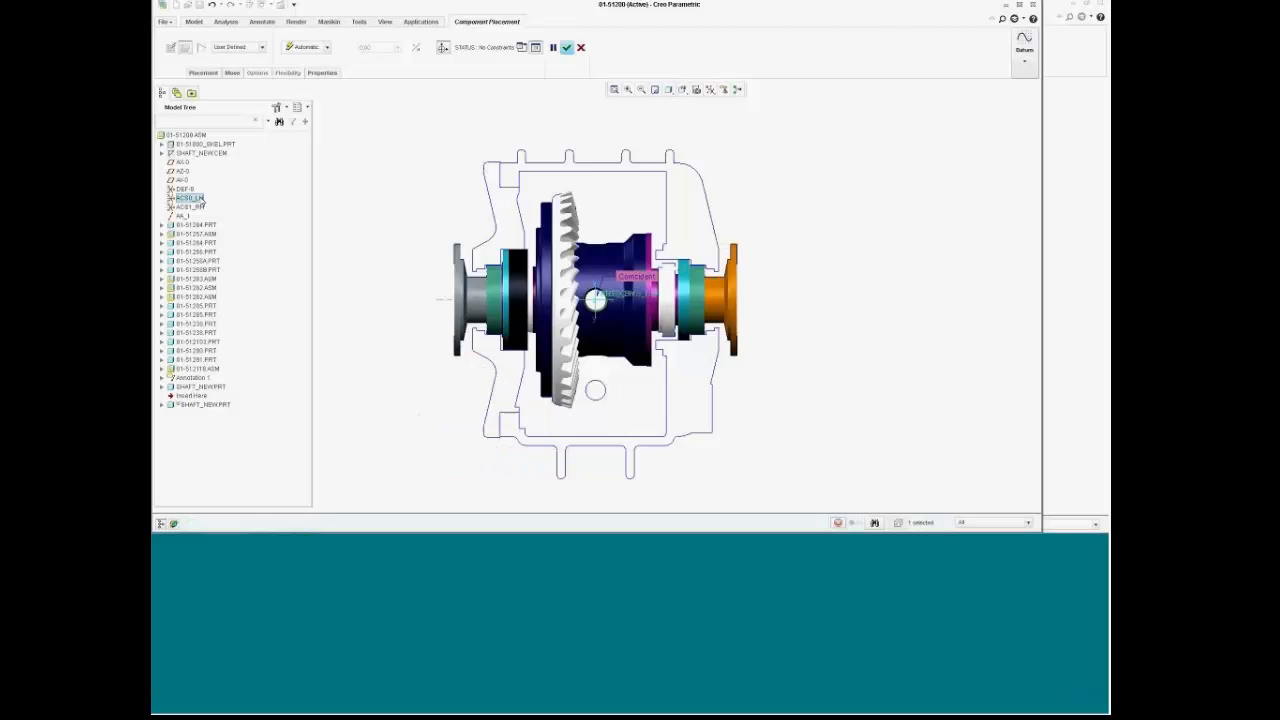
click(572, 47)
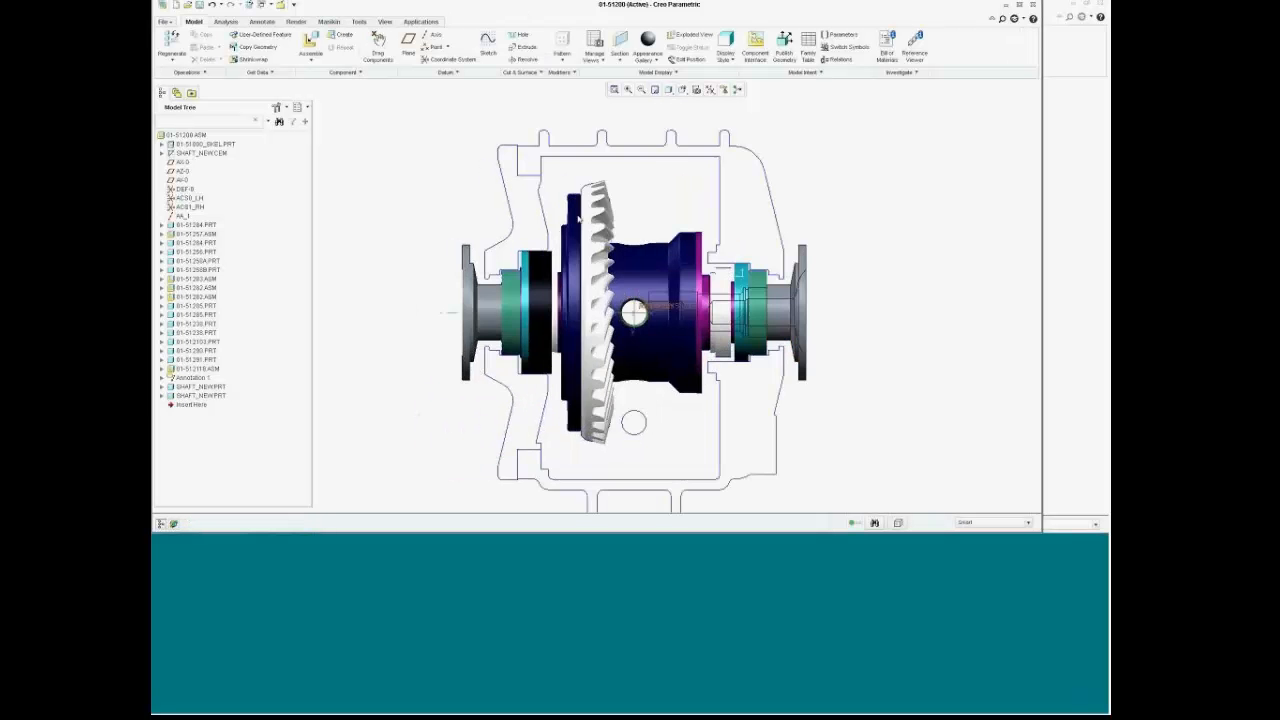
mouse_move(608, 357)
middle_down()
mouse_move(585, 361)
mouse_move(624, 352)
middle_up()
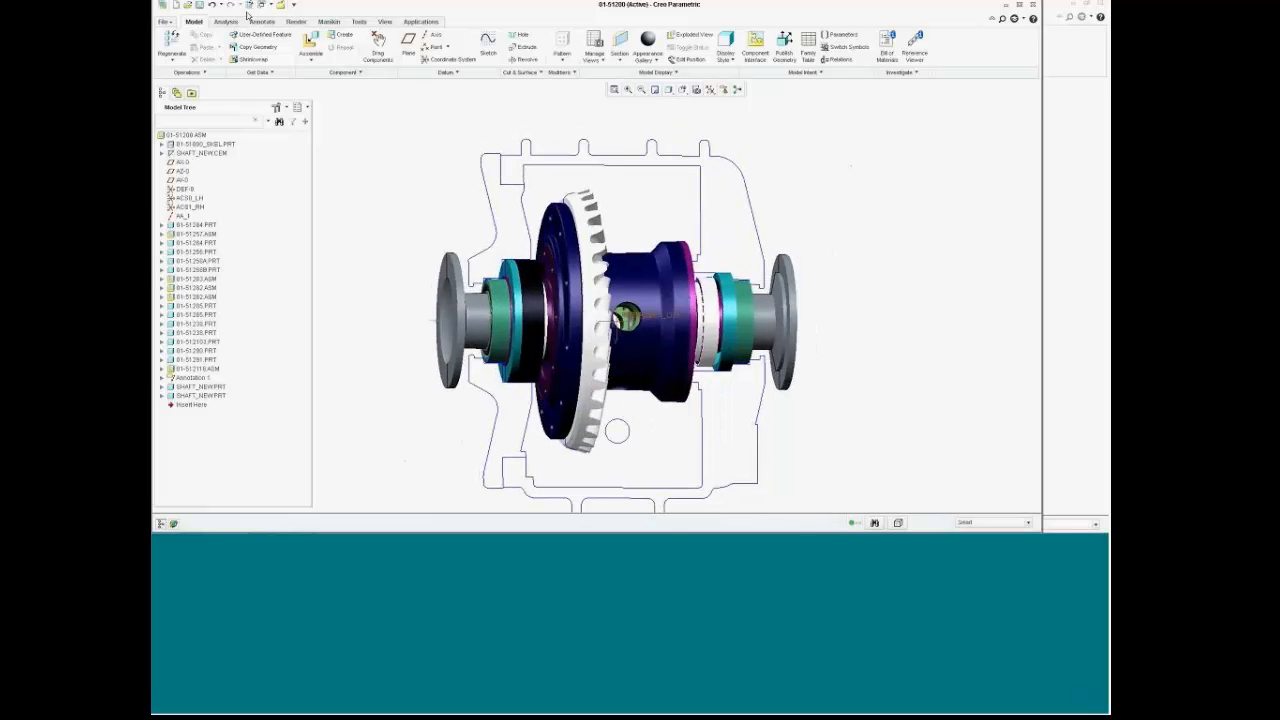
Step: Save the 01-51200 assembly
click(199, 5)
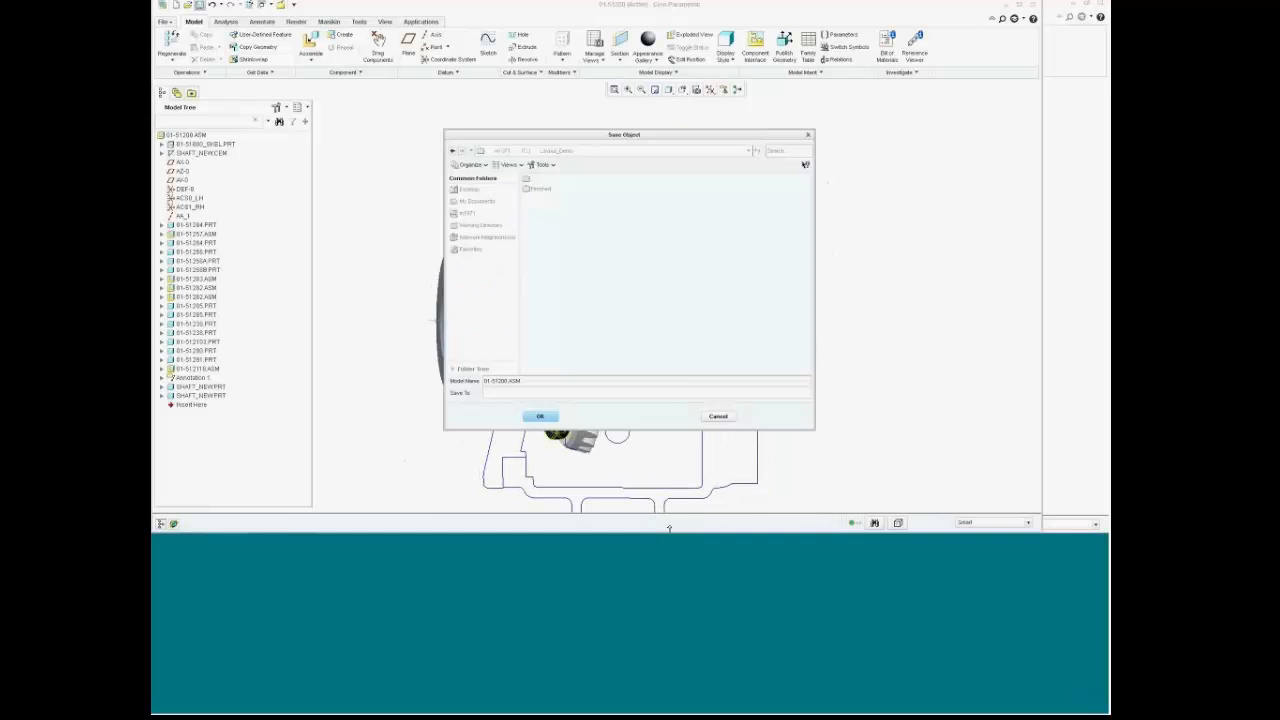
click(537, 417)
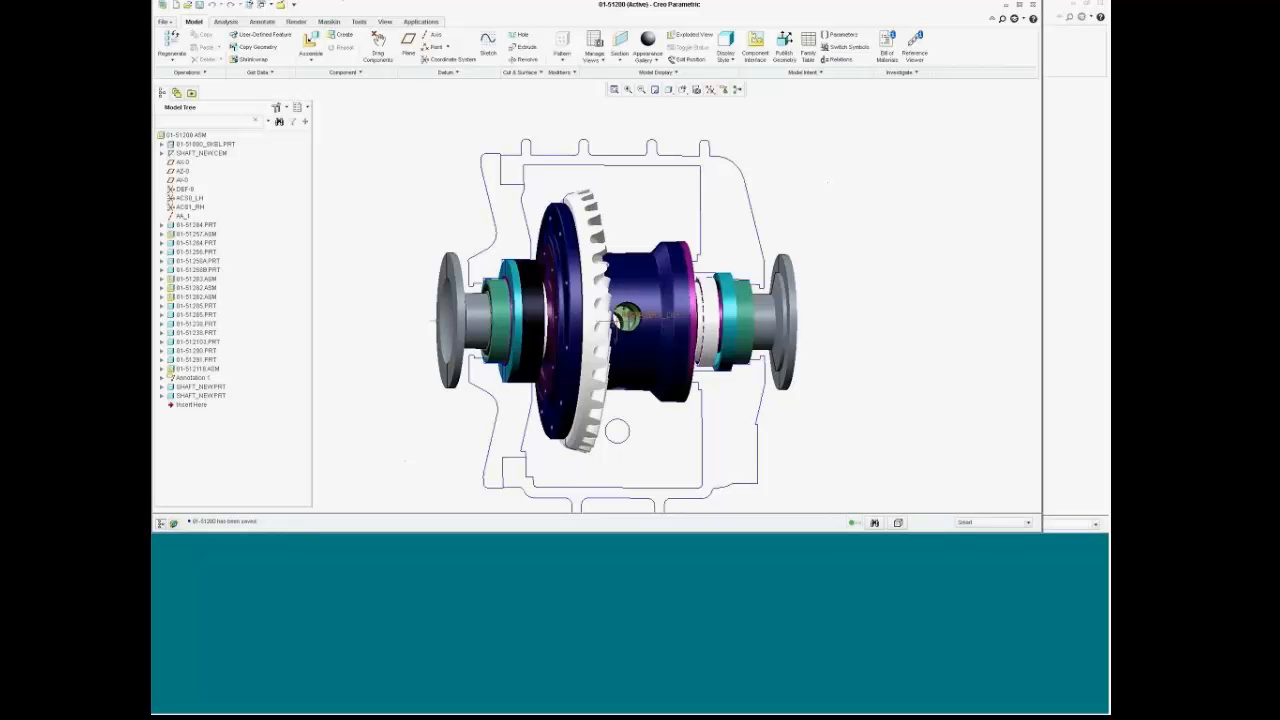
click(266, 5)
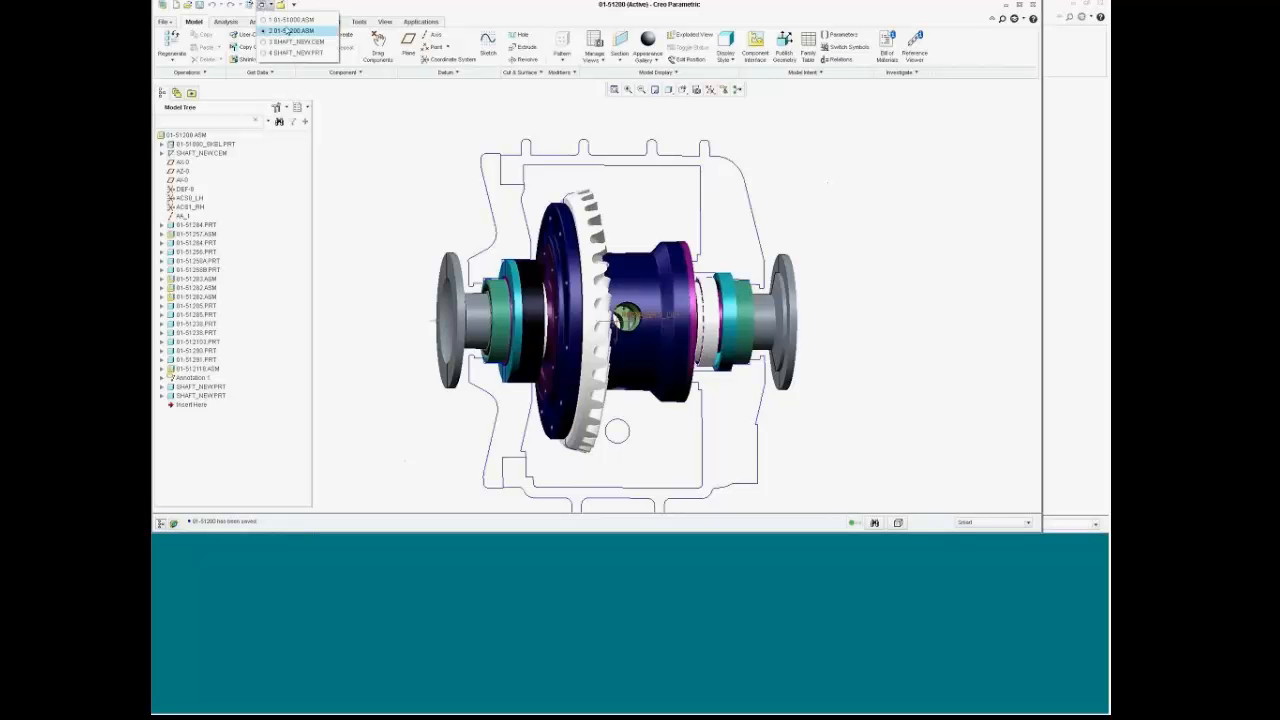
Step: Switch to the 01-51000 assembly and return it to the front view
click(290, 20)
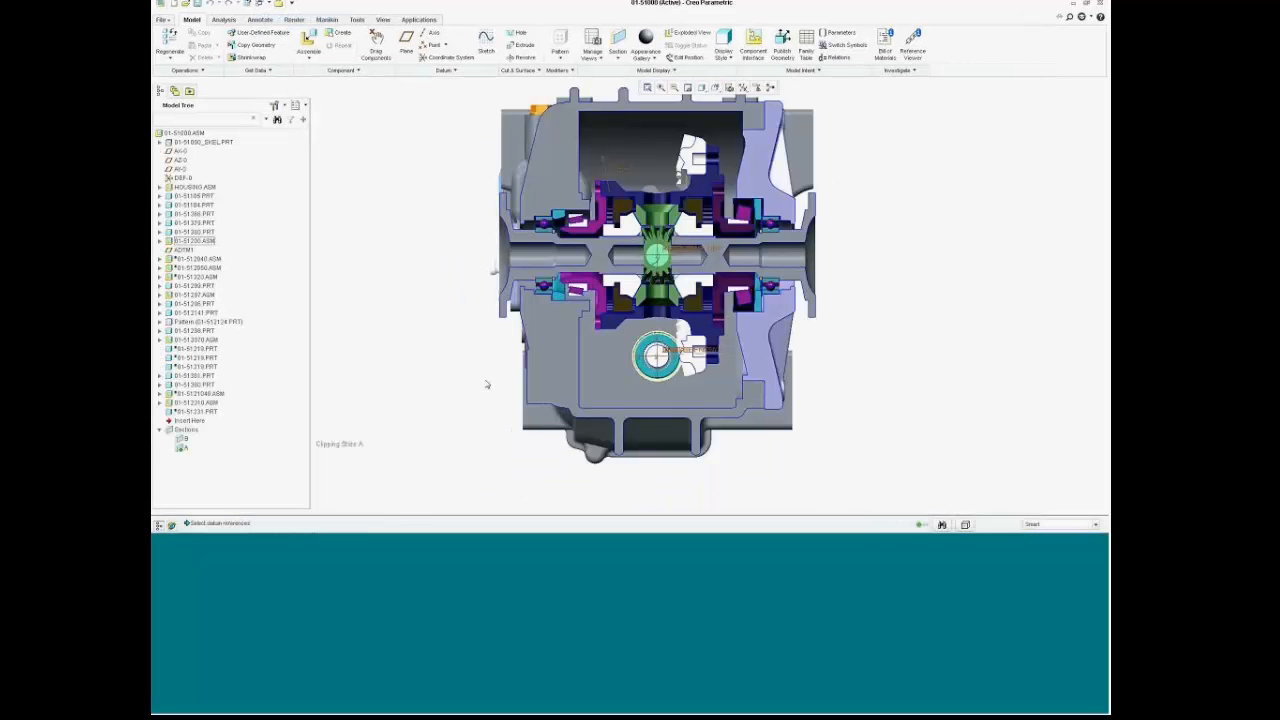
scroll(685, 311, down, 5)
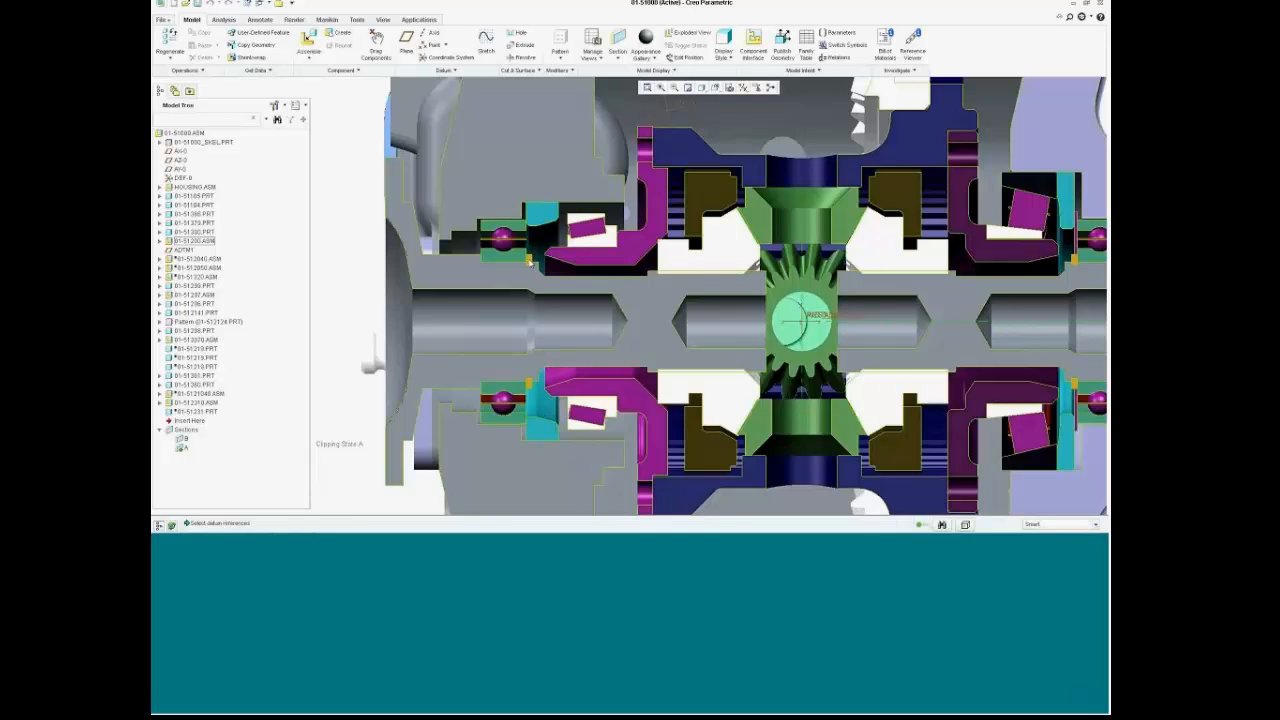
scroll(529, 260, up, 3)
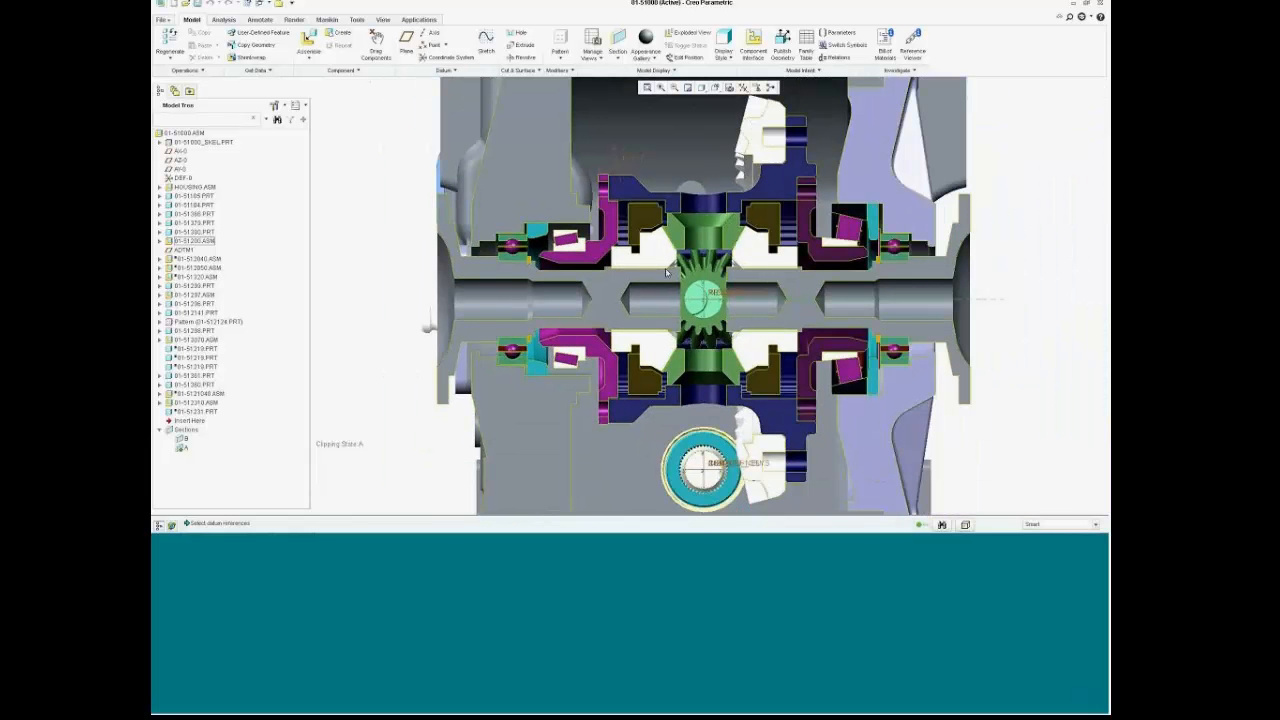
scroll(663, 276, up, 3)
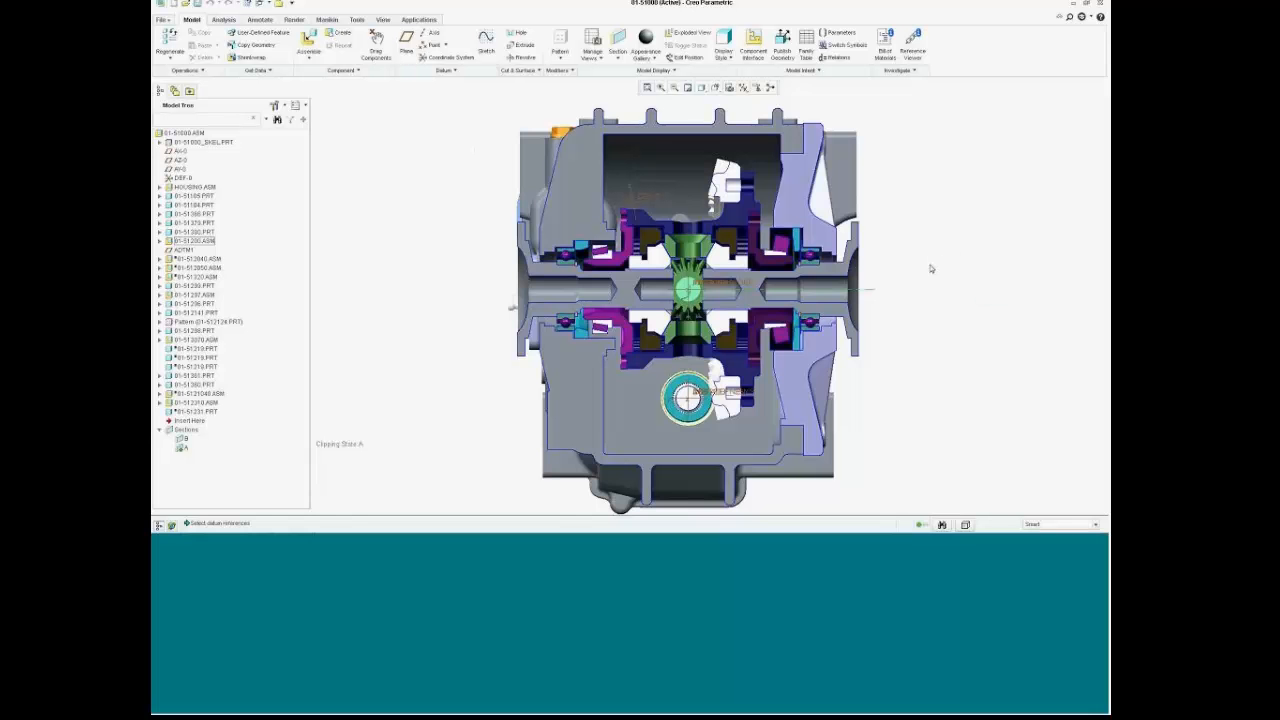
middle_drag(998, 270, 994, 271)
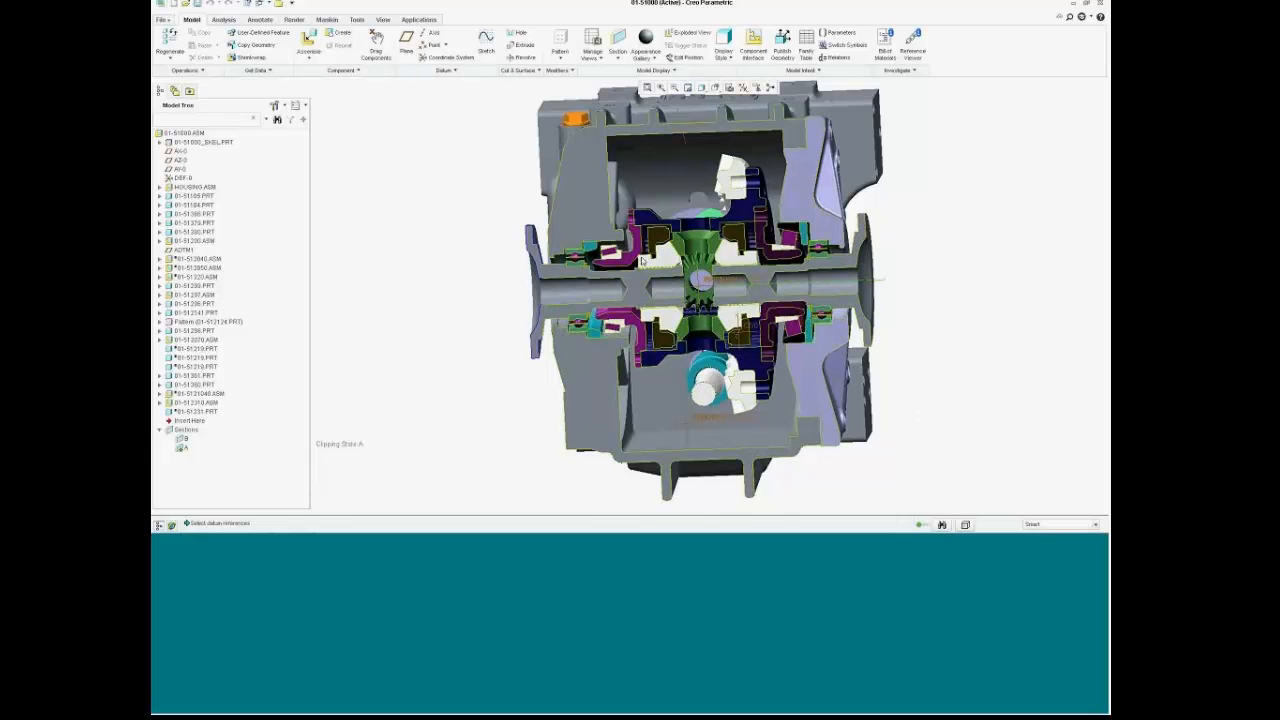
scroll(910, 203, up, 2)
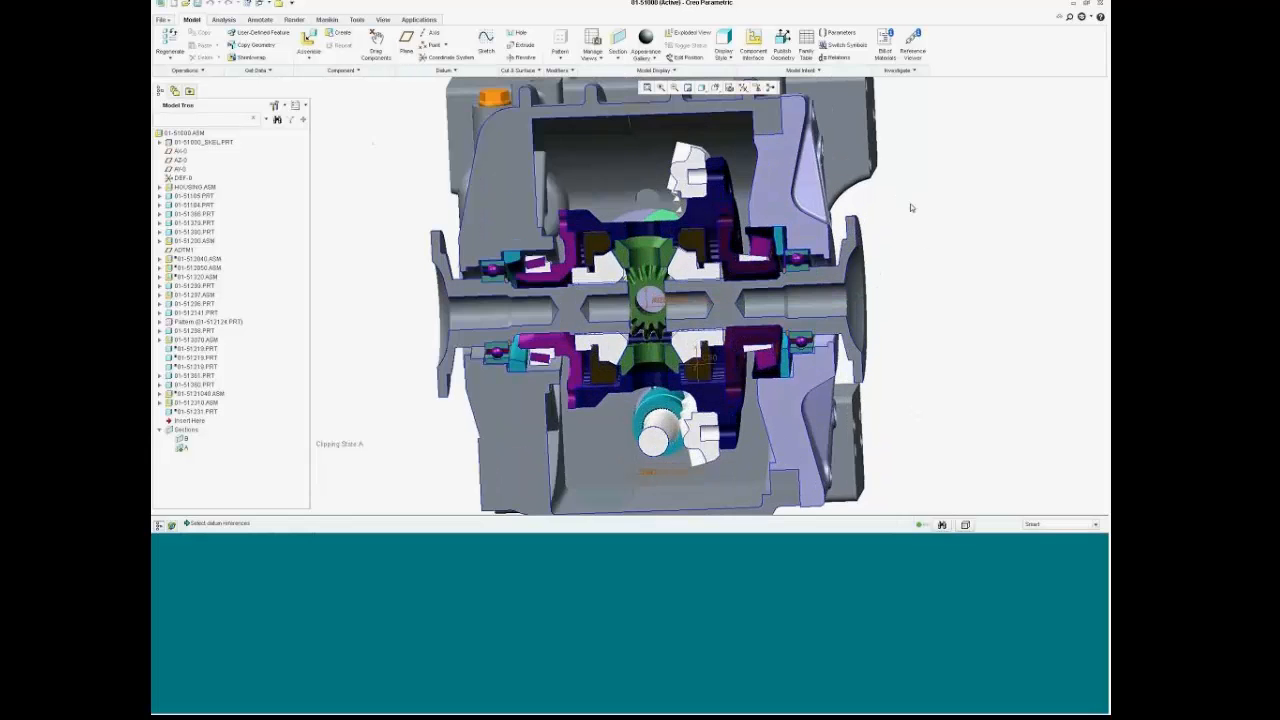
scroll(917, 211, down, 2)
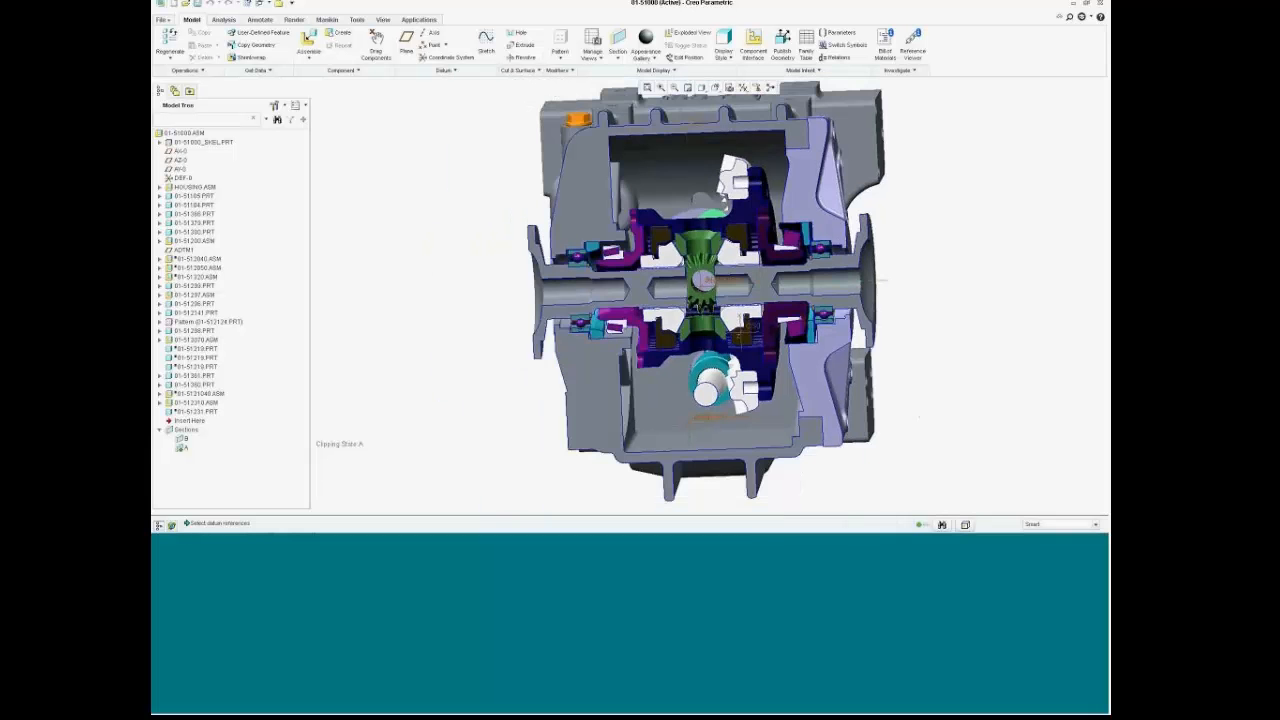
click(714, 87)
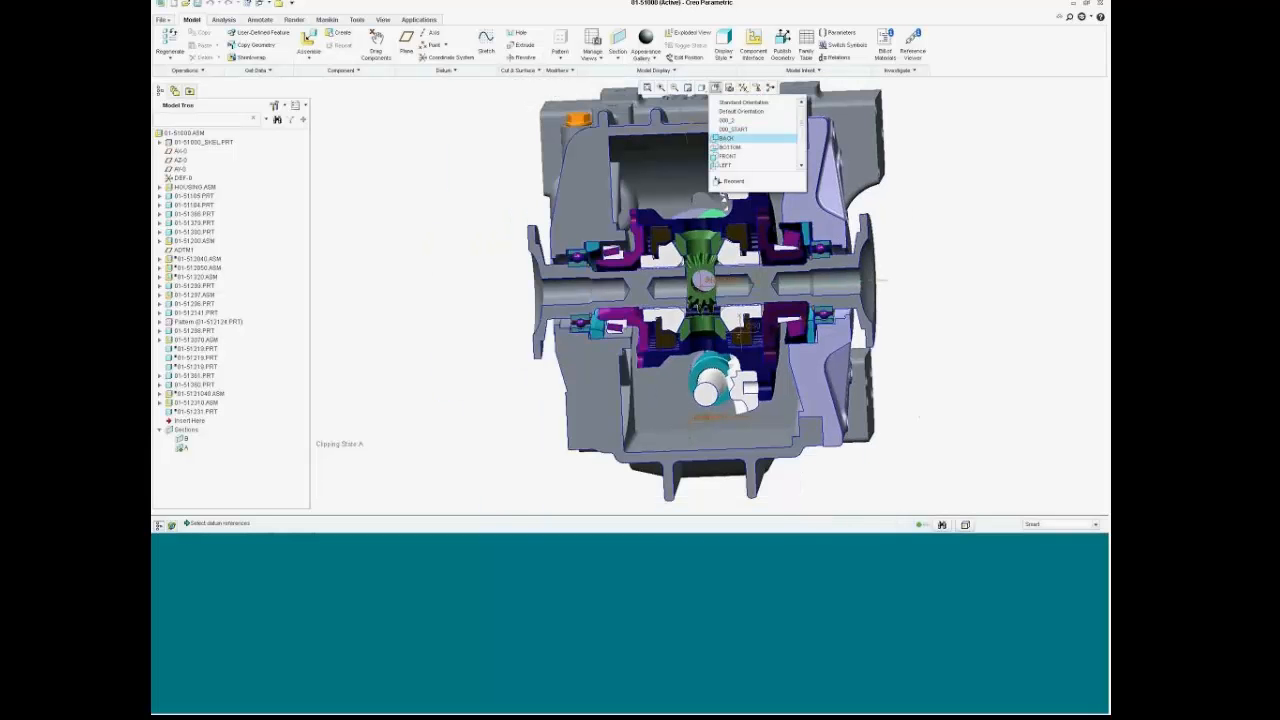
click(730, 156)
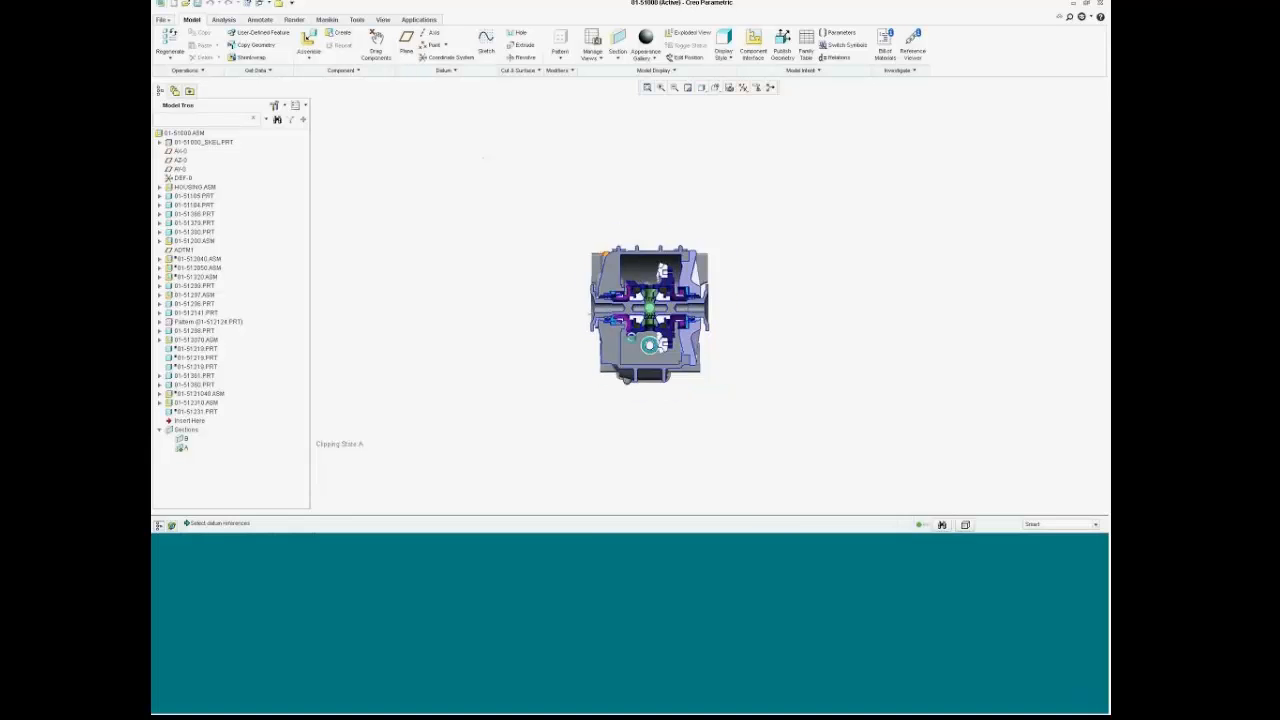
Step: Orient the view onto section A, then orbit the gearbox to an isometric view
scroll(622, 245, up, 4)
scroll(656, 255, up, 2)
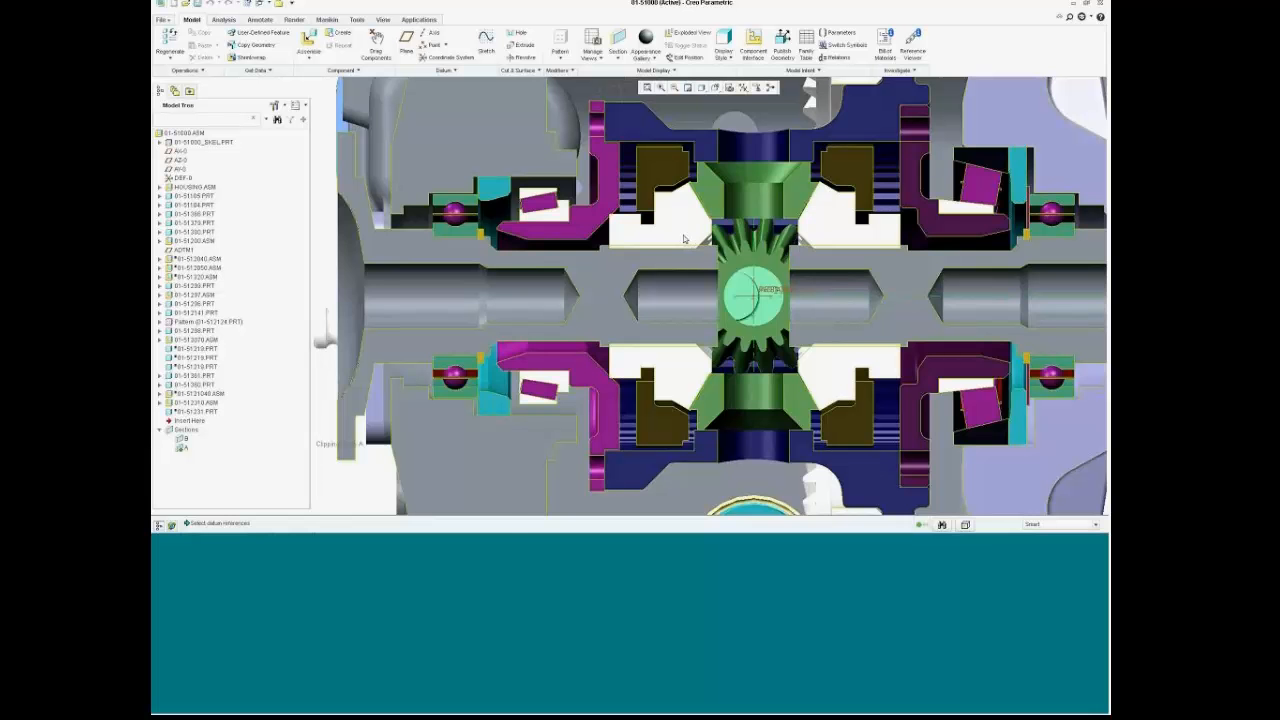
scroll(687, 262, down, 3)
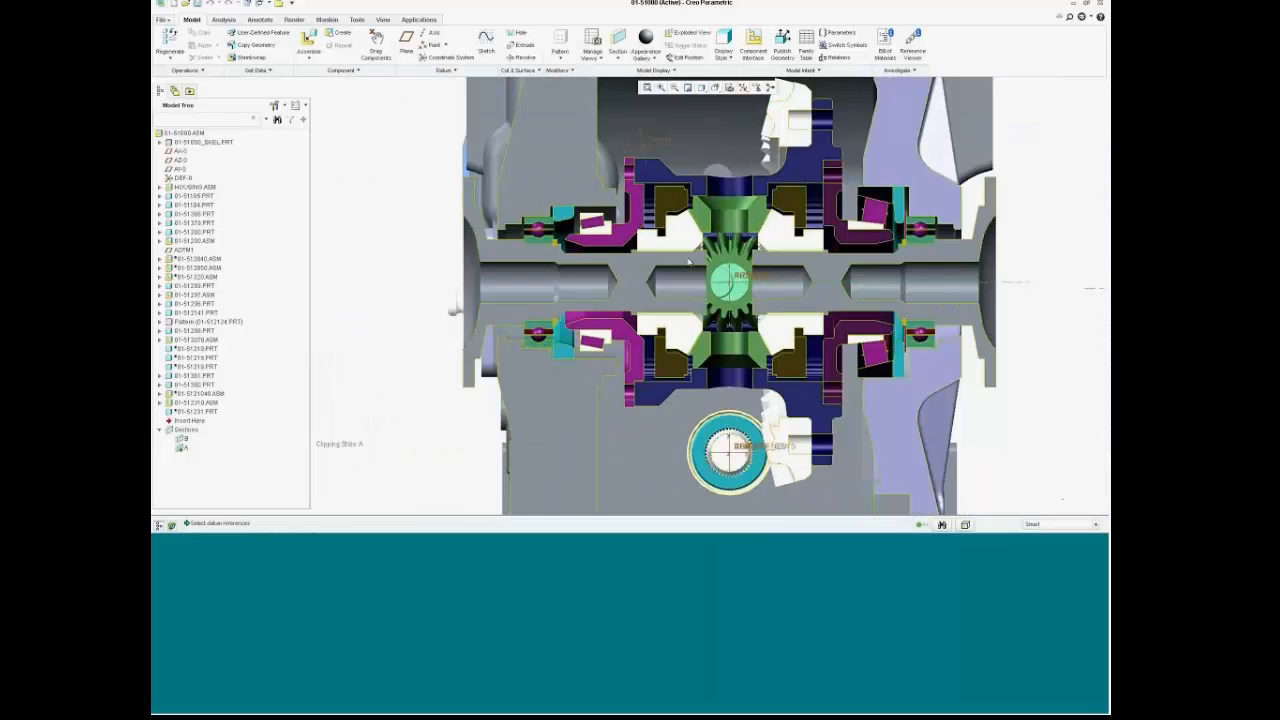
right_click(183, 450)
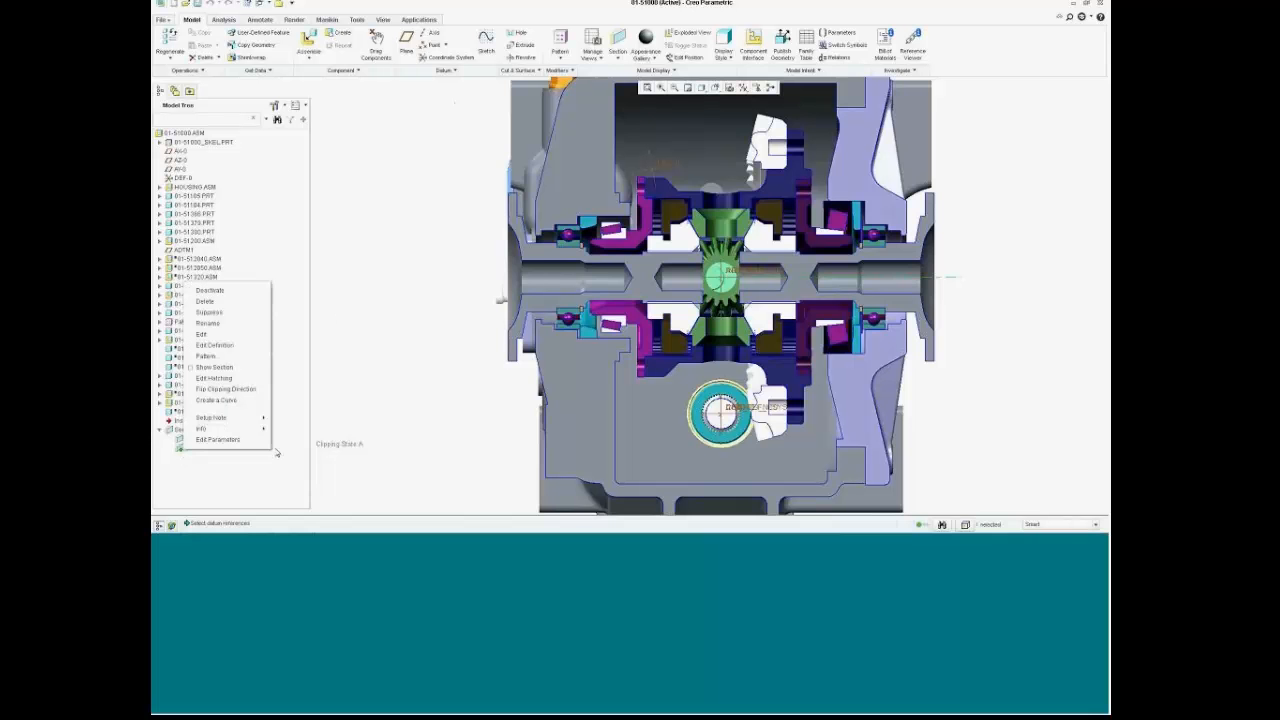
click(230, 294)
scroll(533, 352, down, 4)
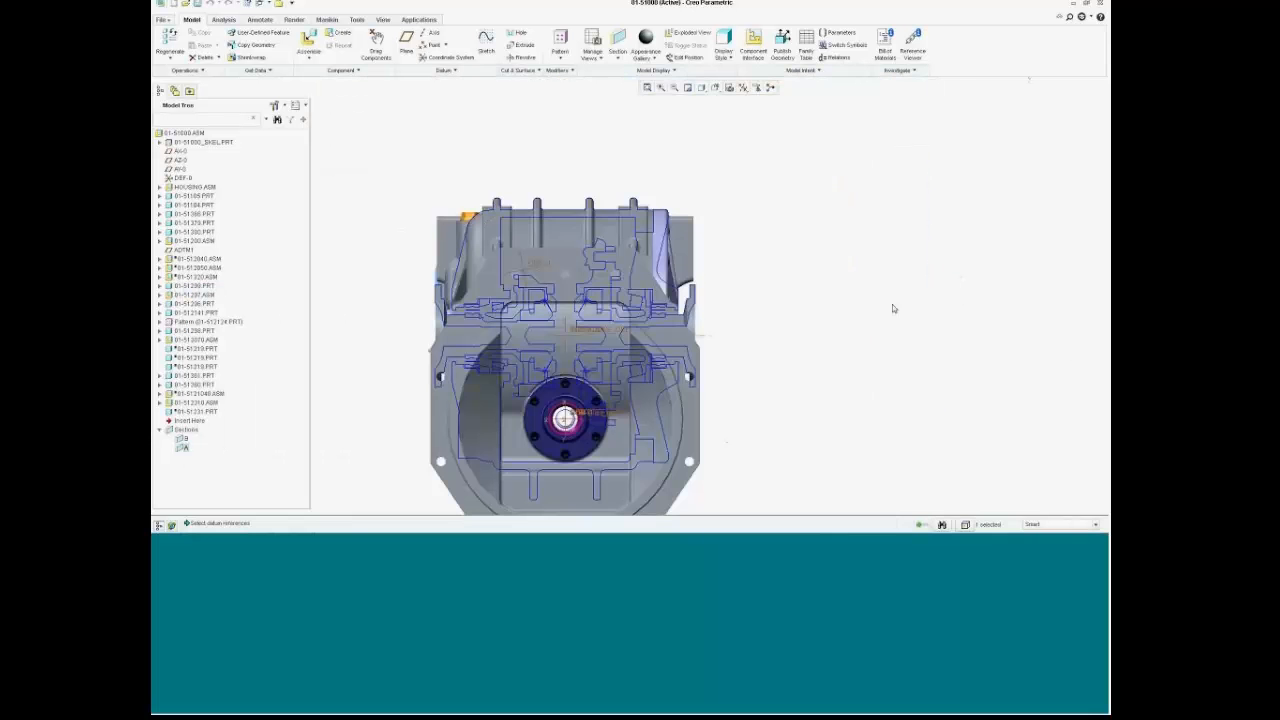
middle_drag(854, 377, 831, 338)
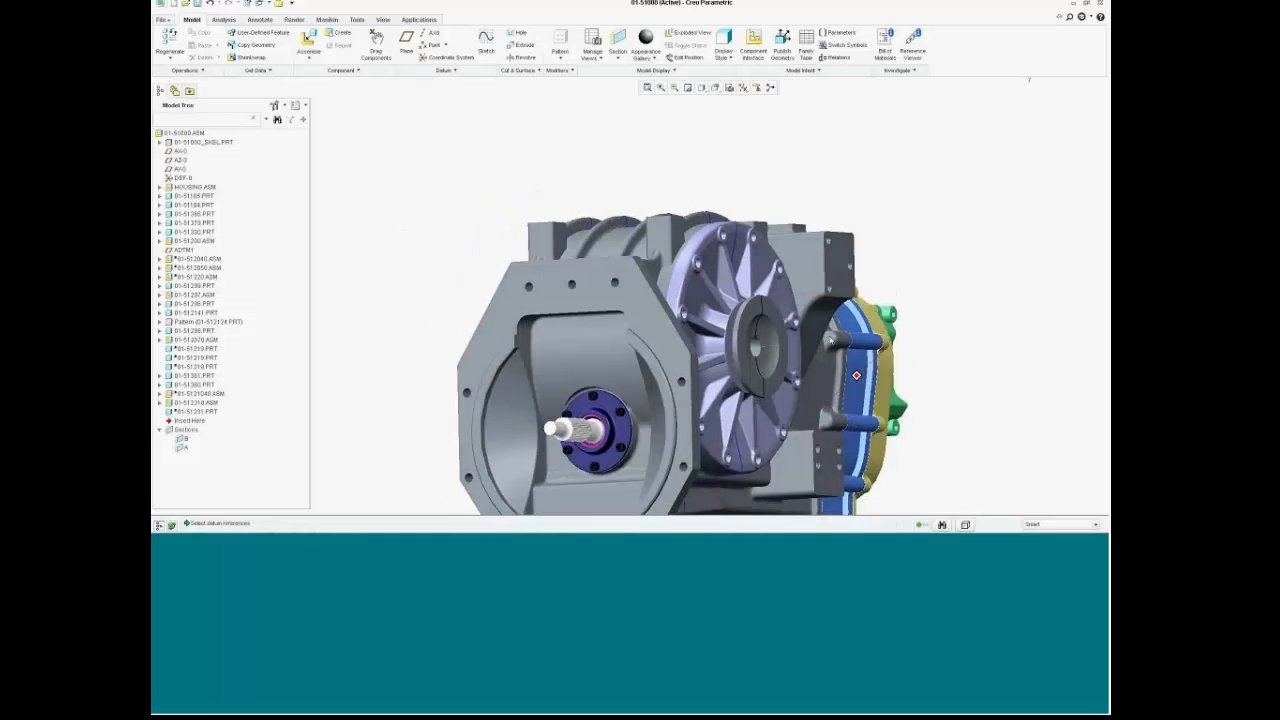
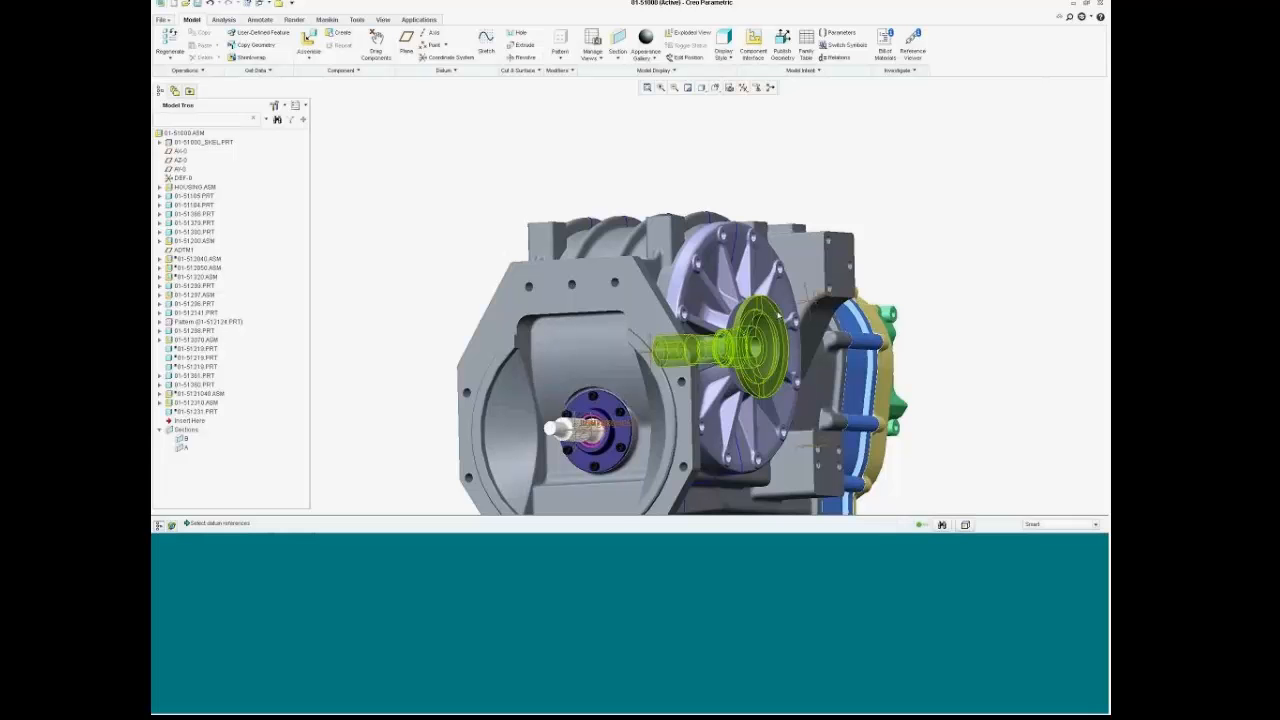
Step: Switch from the transmission assembly to the SHAFT_NEW.ASM layout window
scroll(714, 330, up, 3)
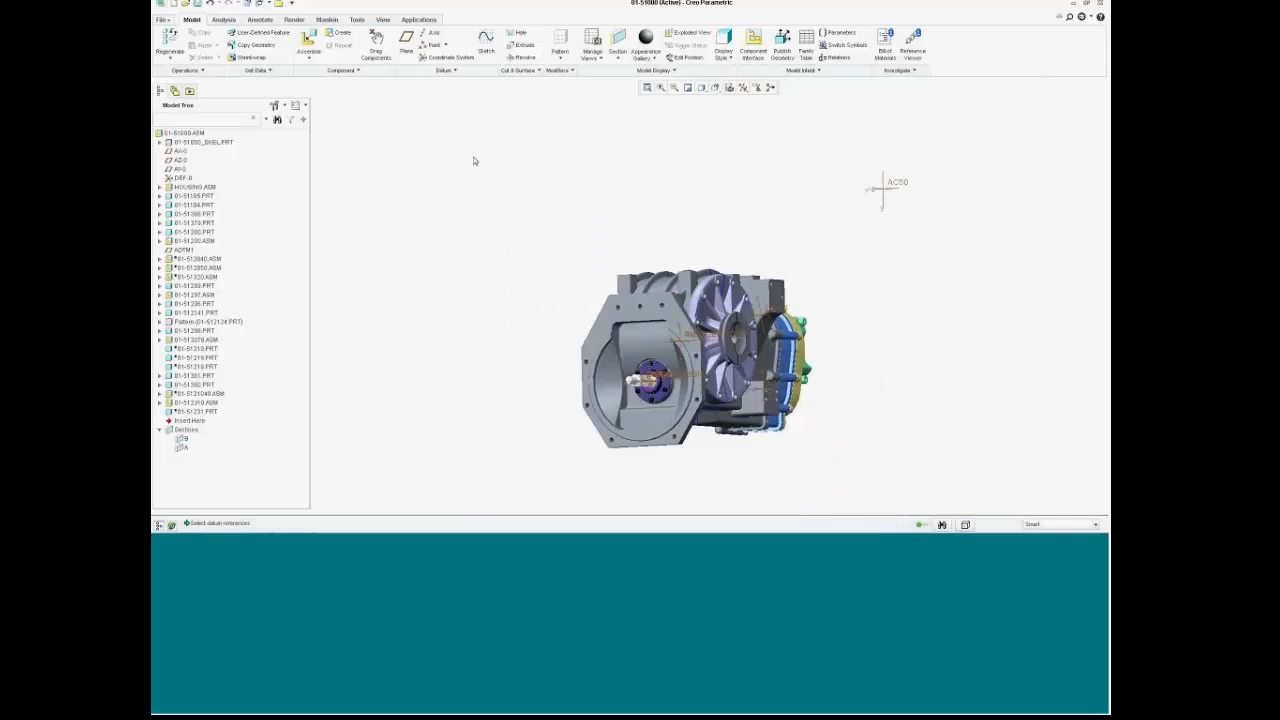
click(265, 4)
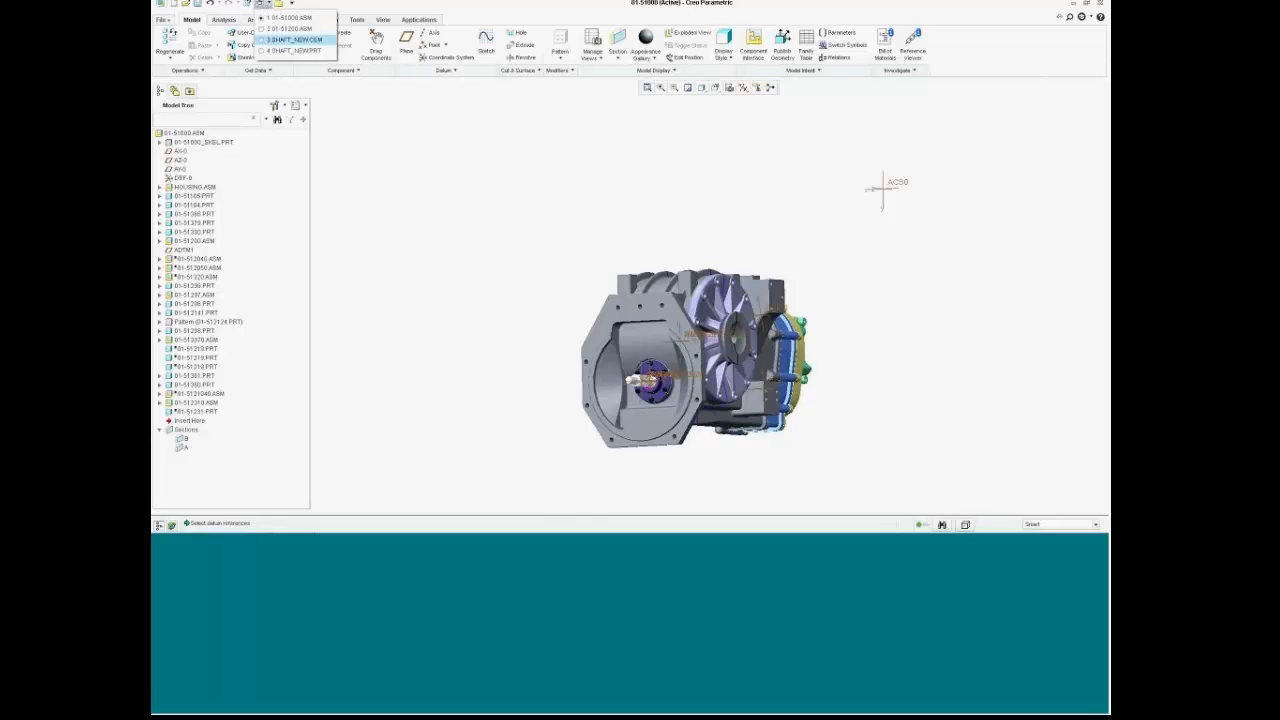
click(292, 39)
Step: Dimension the shaft's top edge from the centerline, placing the 17 dimension beside the shaft end
scroll(464, 217, down, 2)
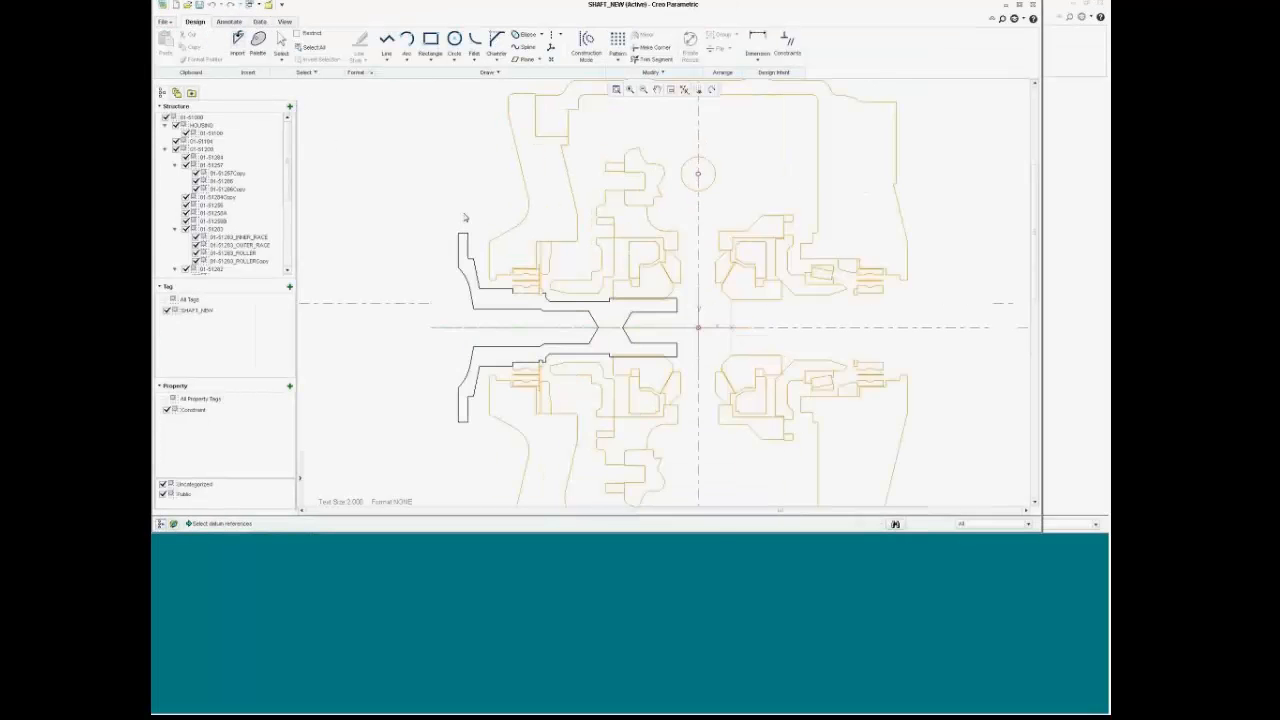
scroll(466, 215, down, 3)
click(758, 42)
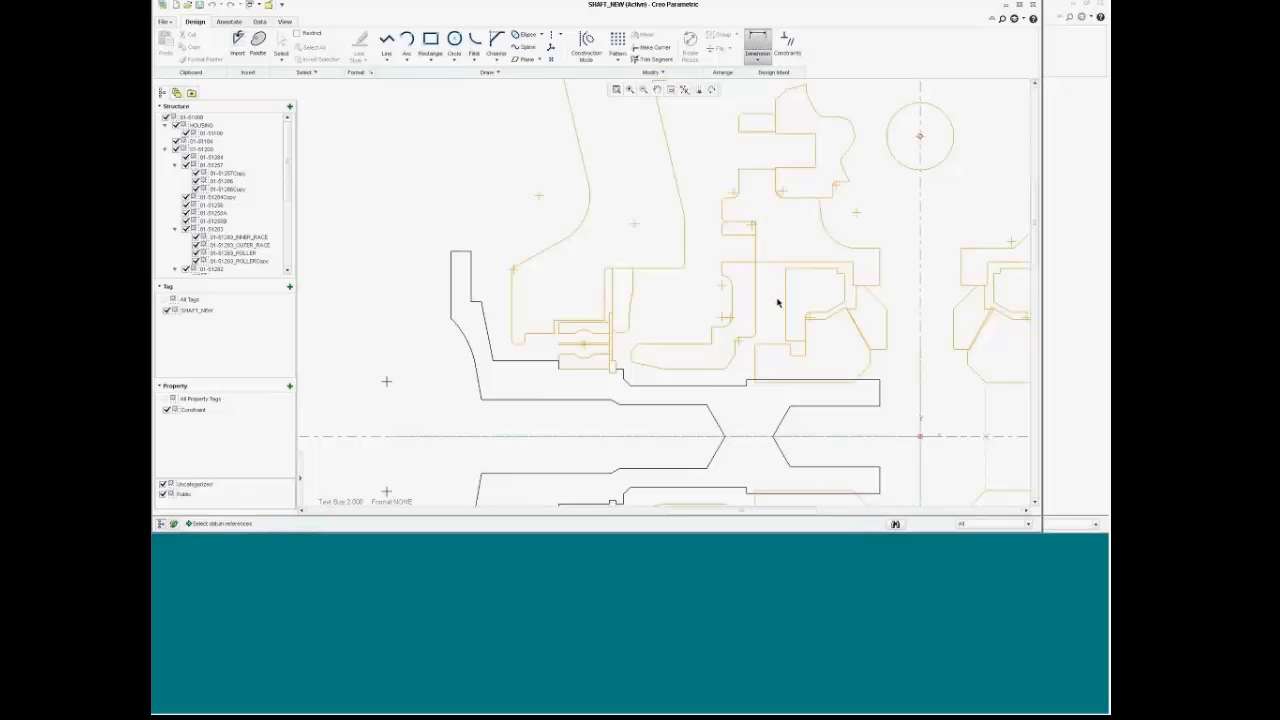
click(853, 436)
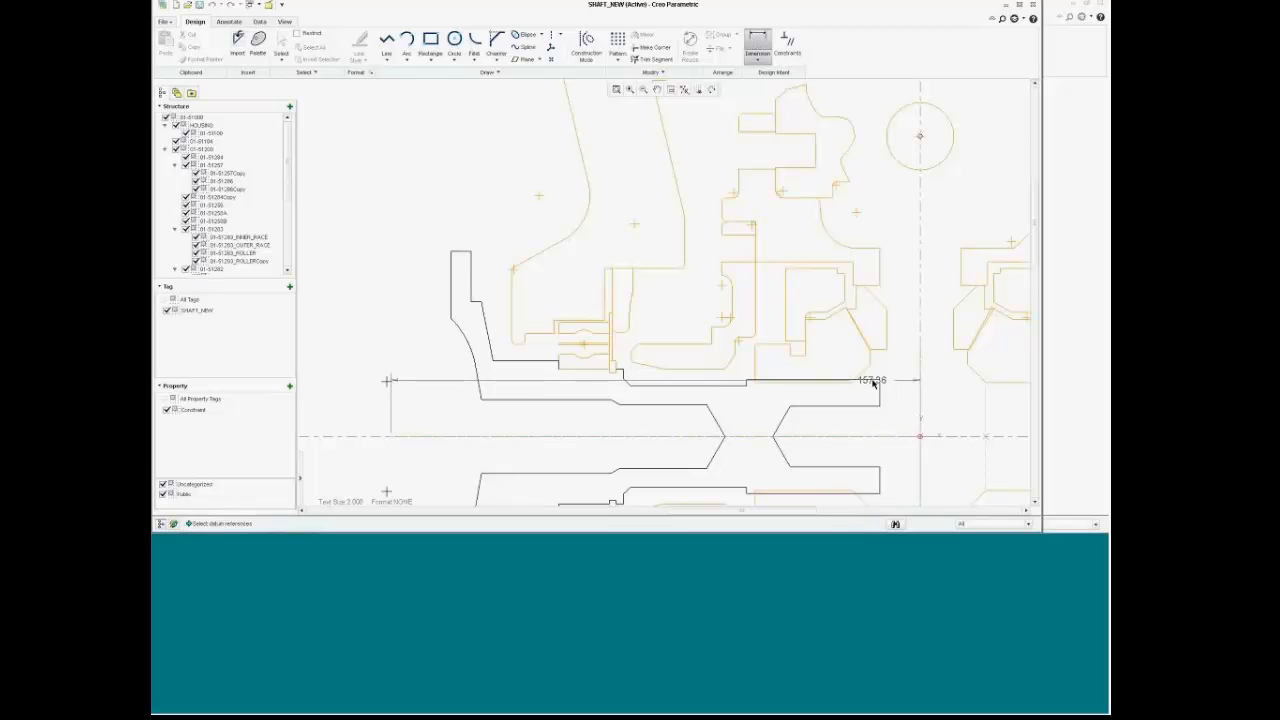
click(873, 380)
middle_click(901, 404)
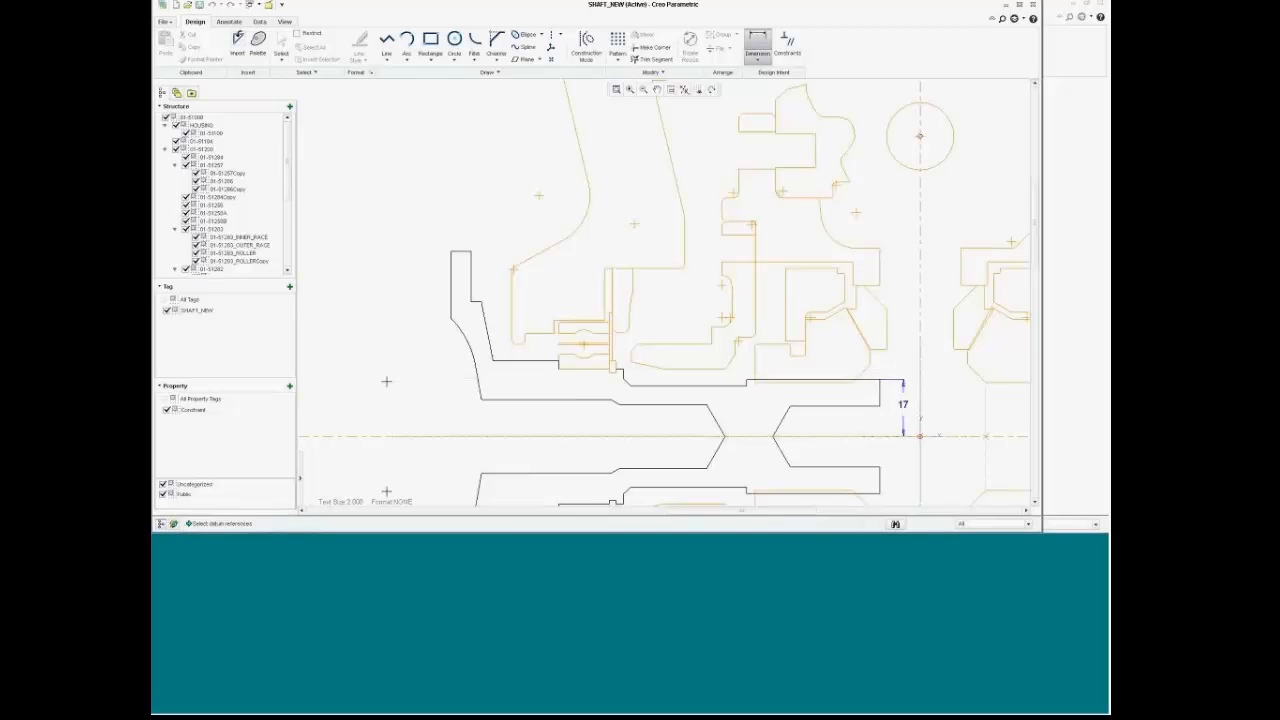
scroll(463, 254, down, 2)
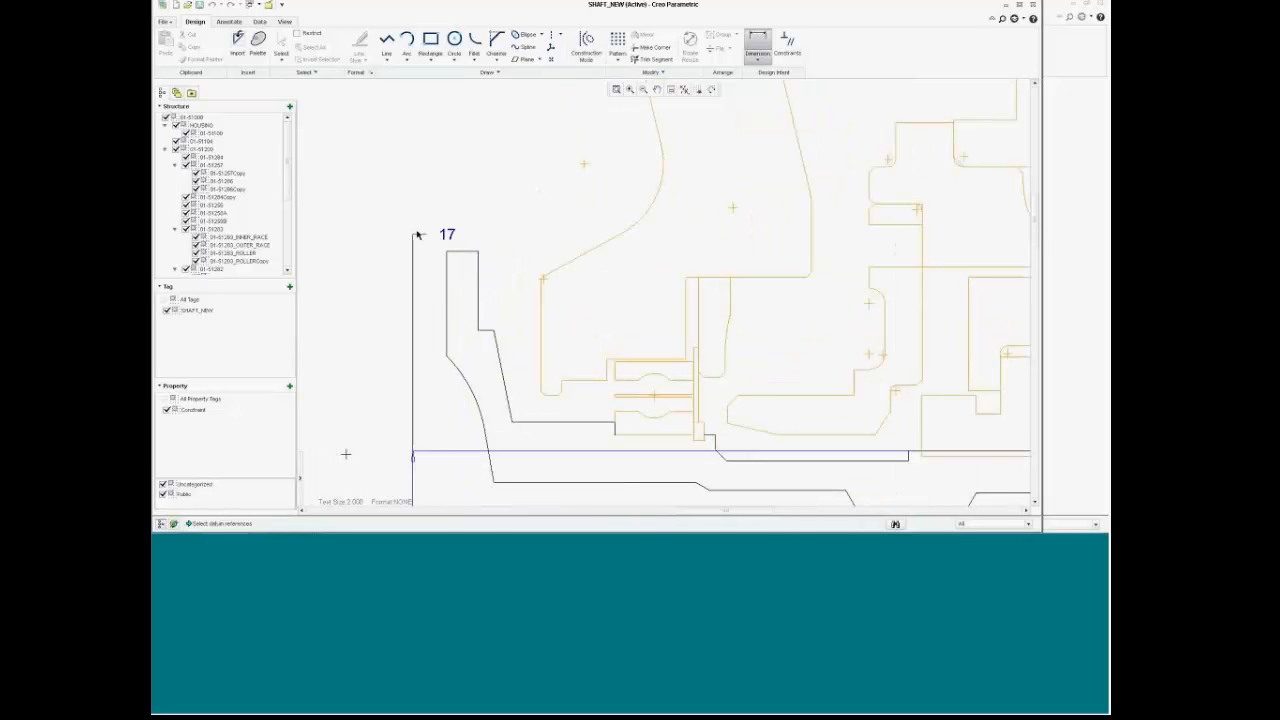
scroll(417, 232, up, 2)
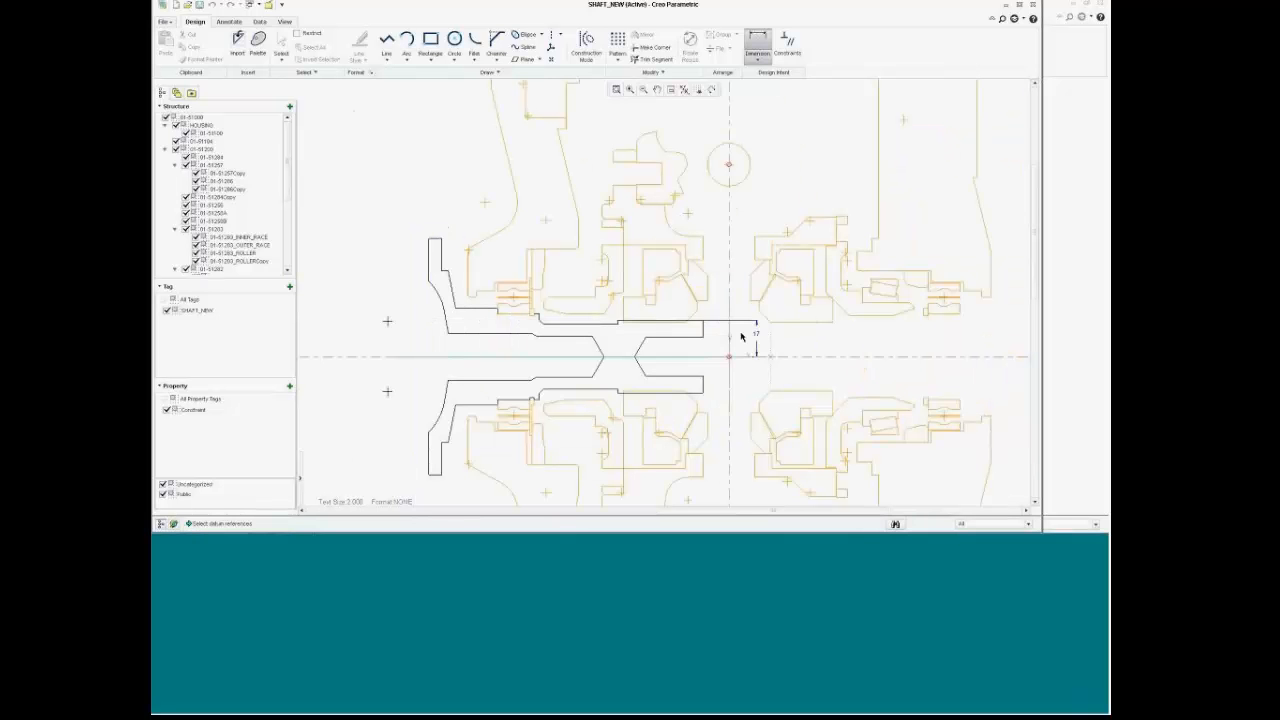
middle_click(717, 338)
middle_click(717, 338)
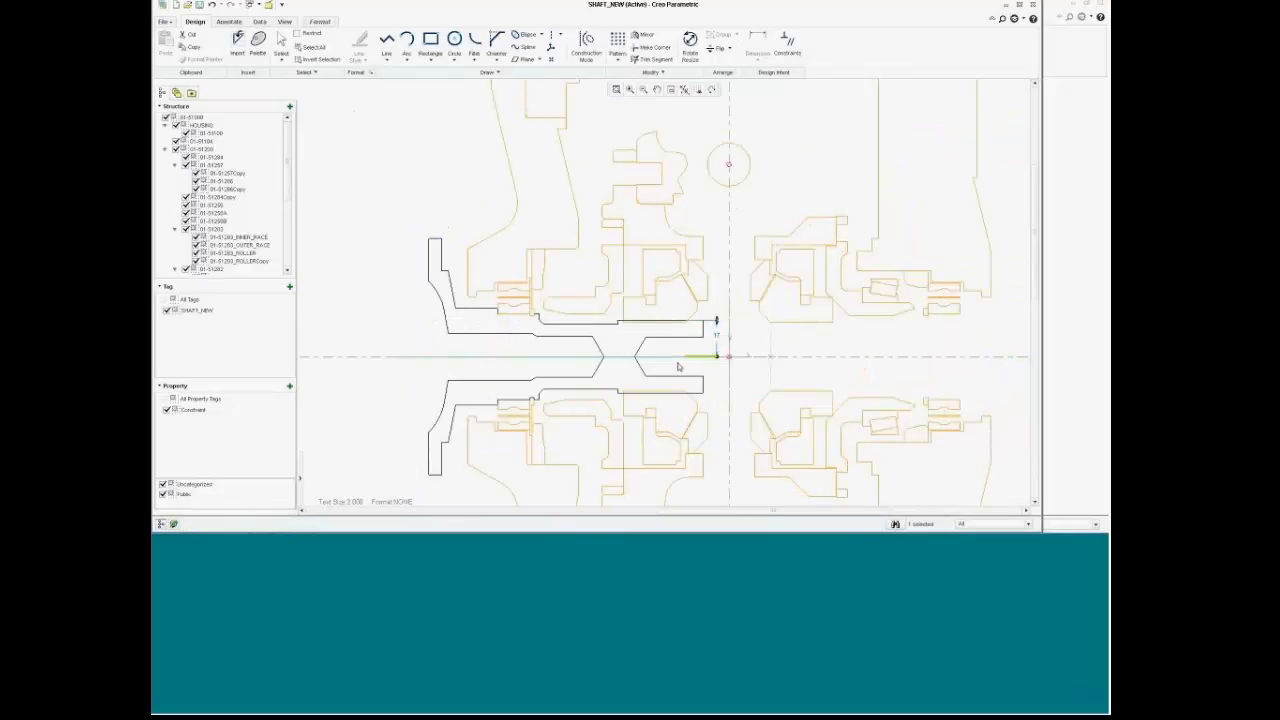
Step: Select the horizontal centerline and the shaft's top edge for another dimension
click(352, 357)
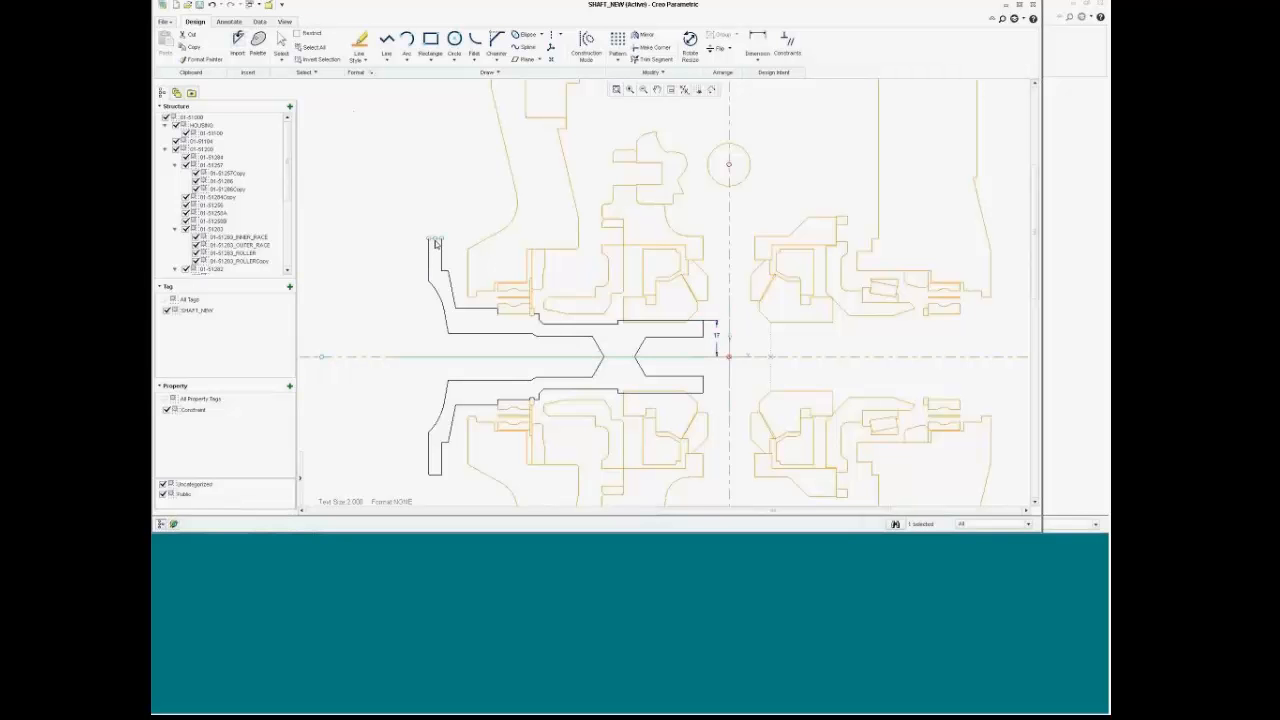
scroll(436, 241, down, 4)
ctrl+click(442, 238)
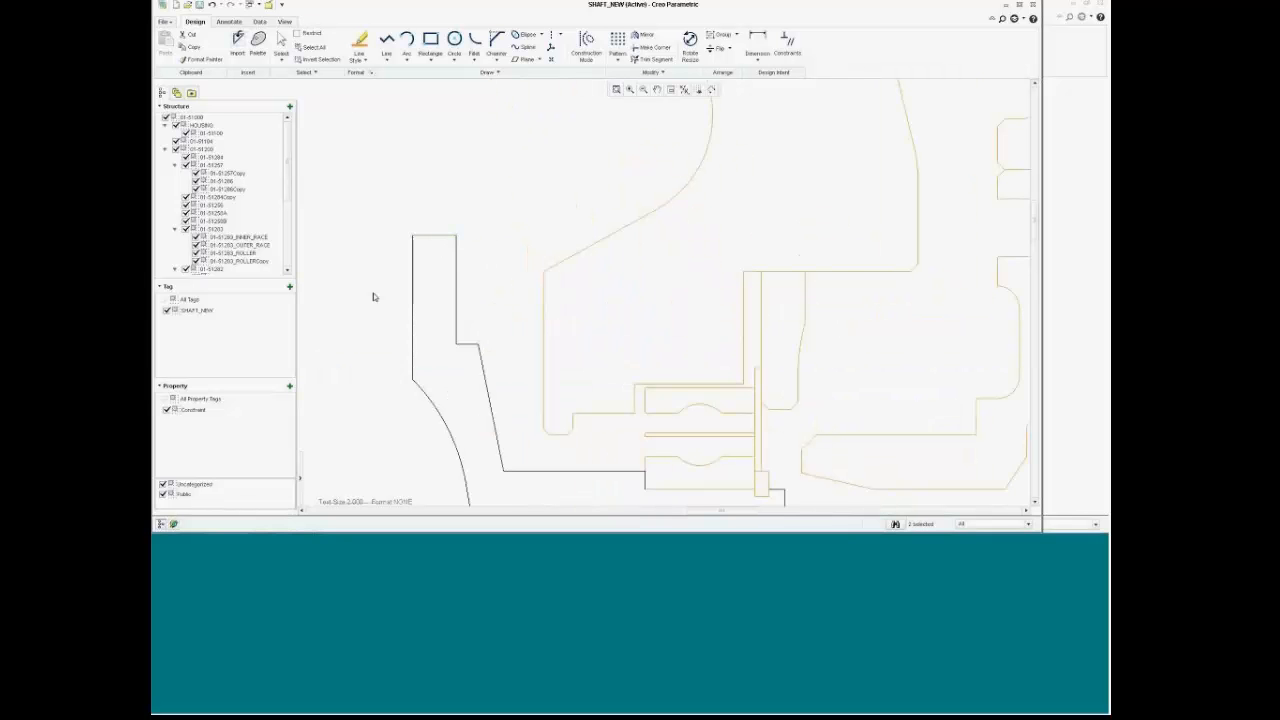
scroll(376, 297, up, 3)
Step: Add a height dimension left of the shaft and a 6 width dimension above the flange
click(757, 45)
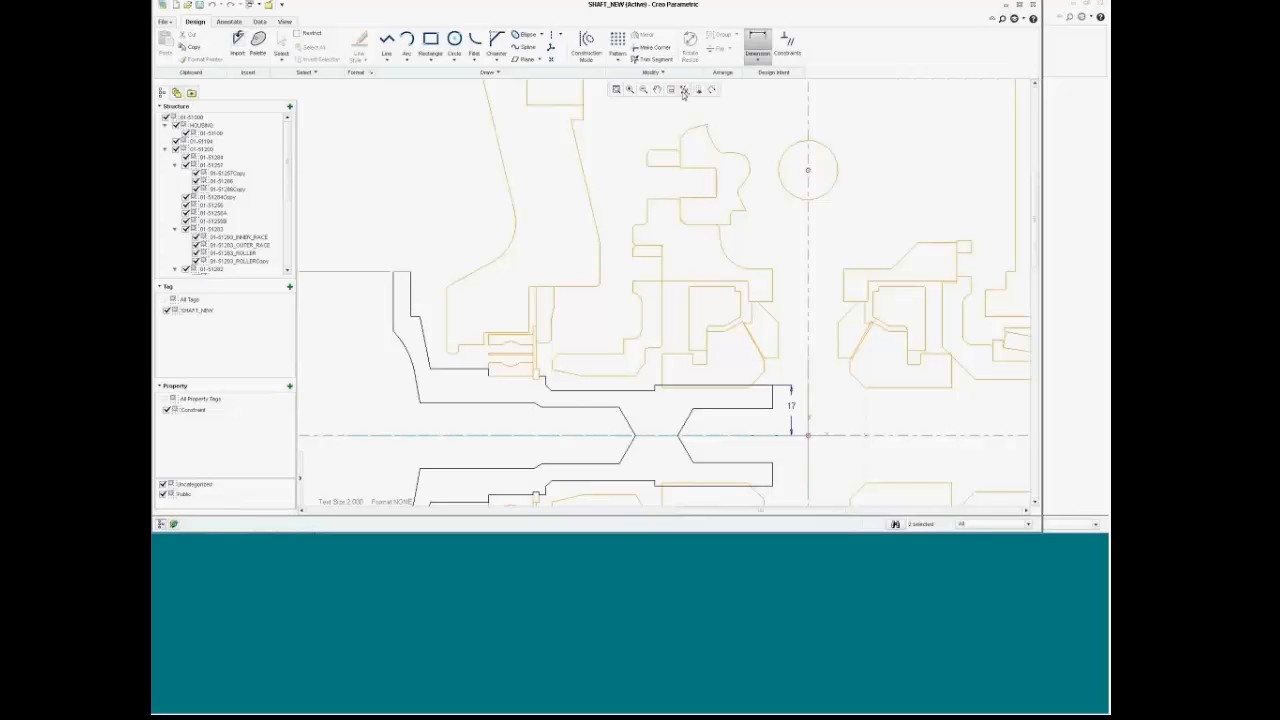
middle_click(338, 362)
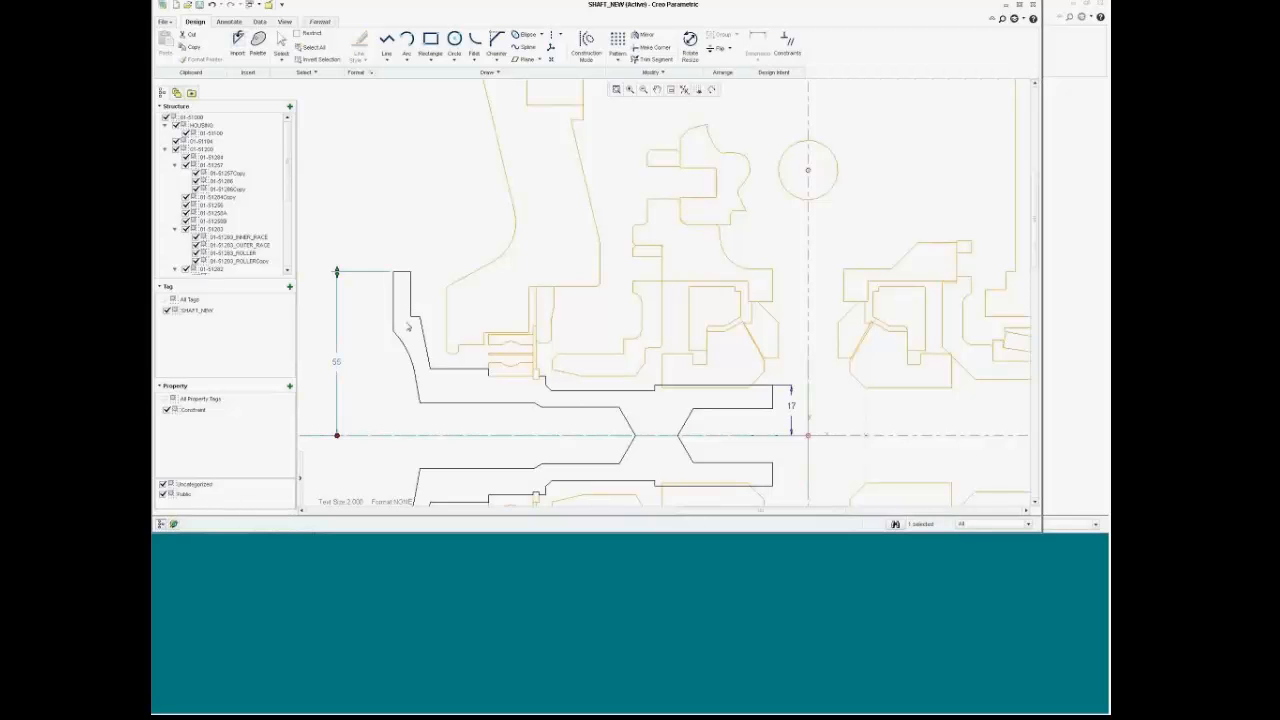
scroll(405, 300, down, 5)
click(429, 293)
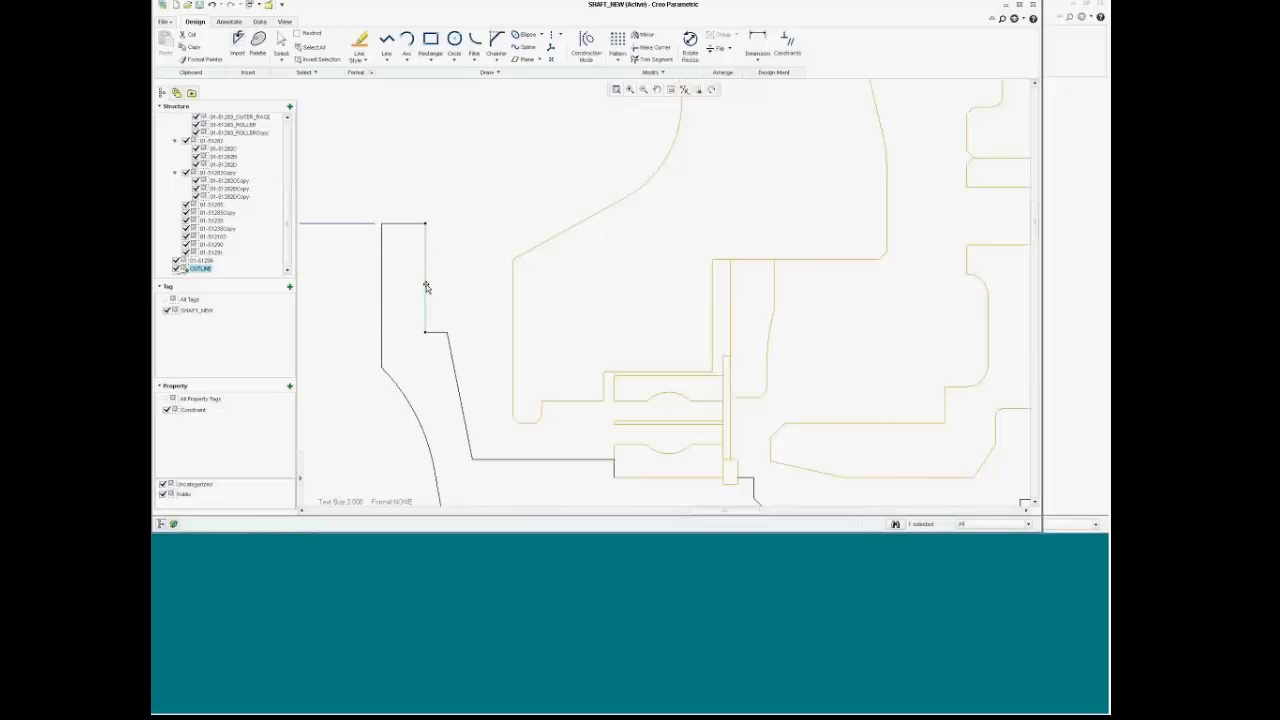
click(757, 45)
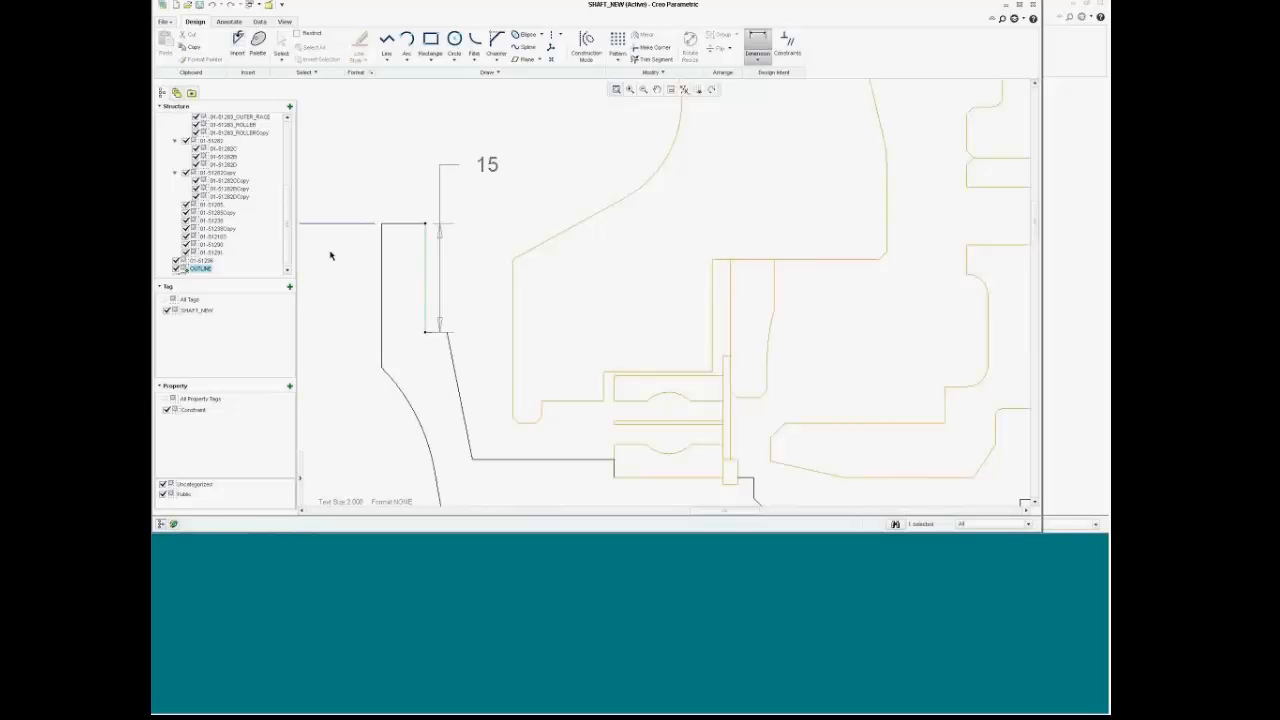
ctrl+click(382, 273)
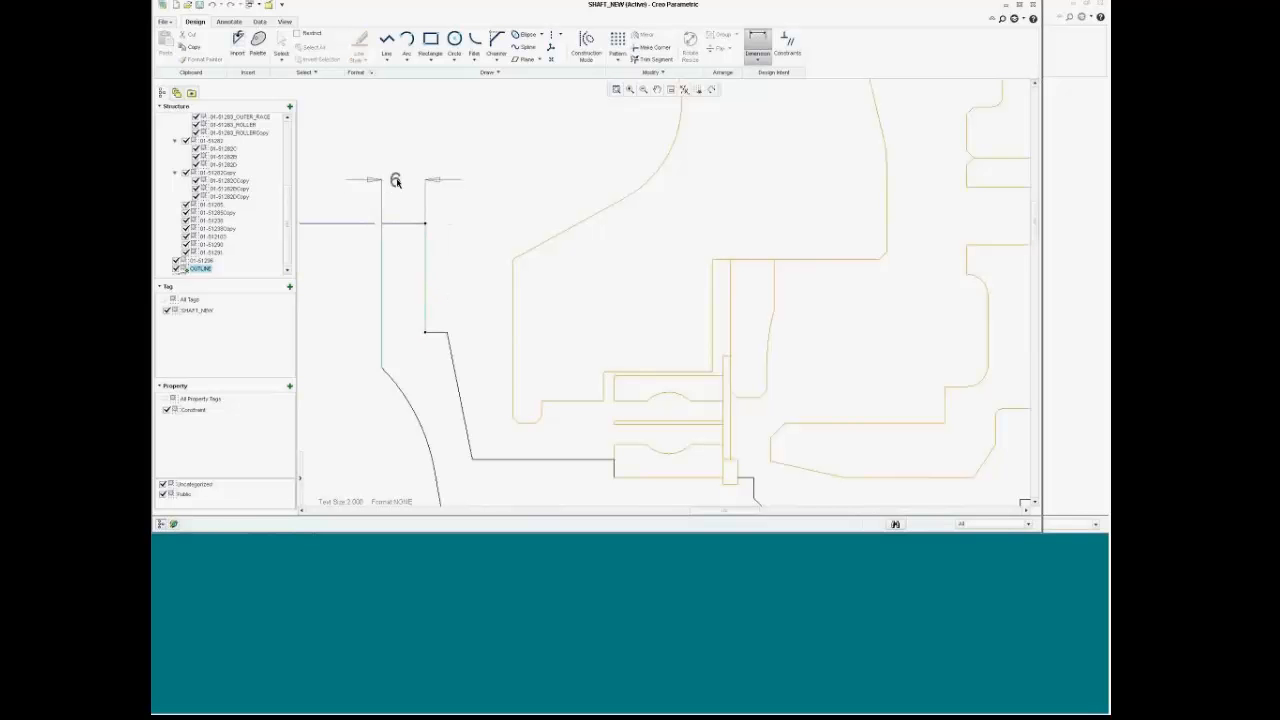
scroll(407, 181, up, 4)
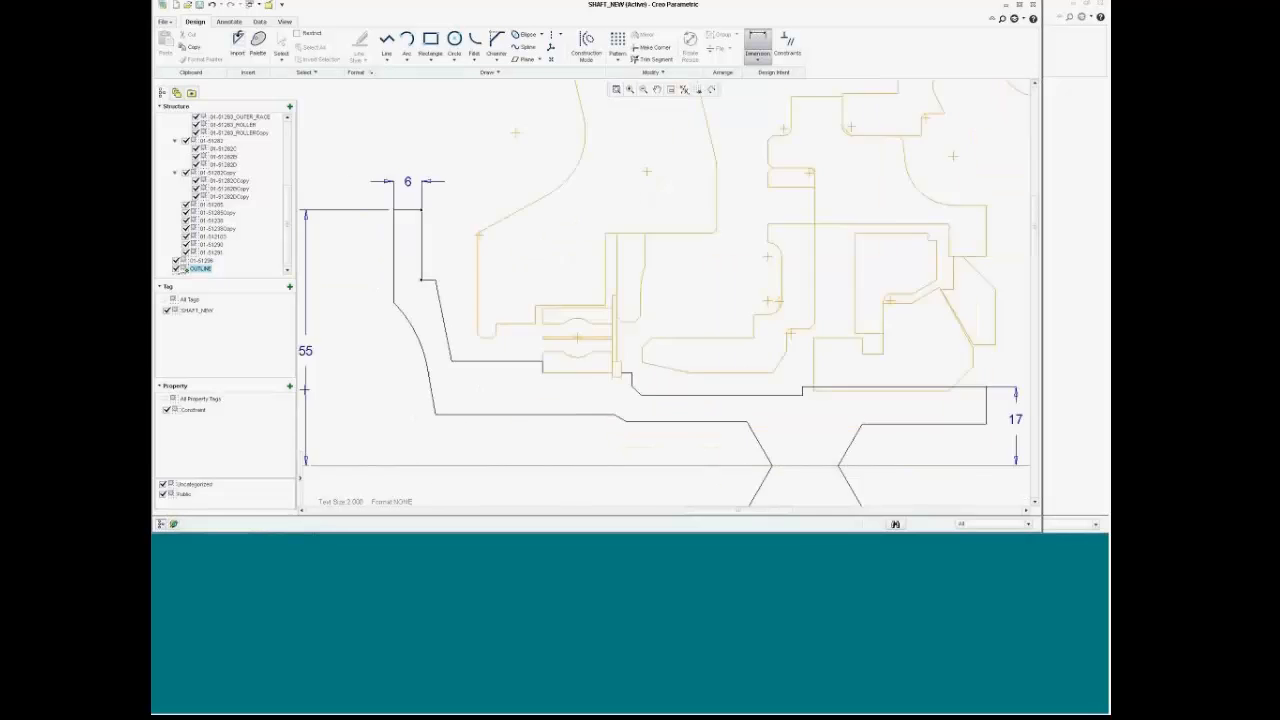
scroll(435, 187, down, 1)
middle_click(423, 180)
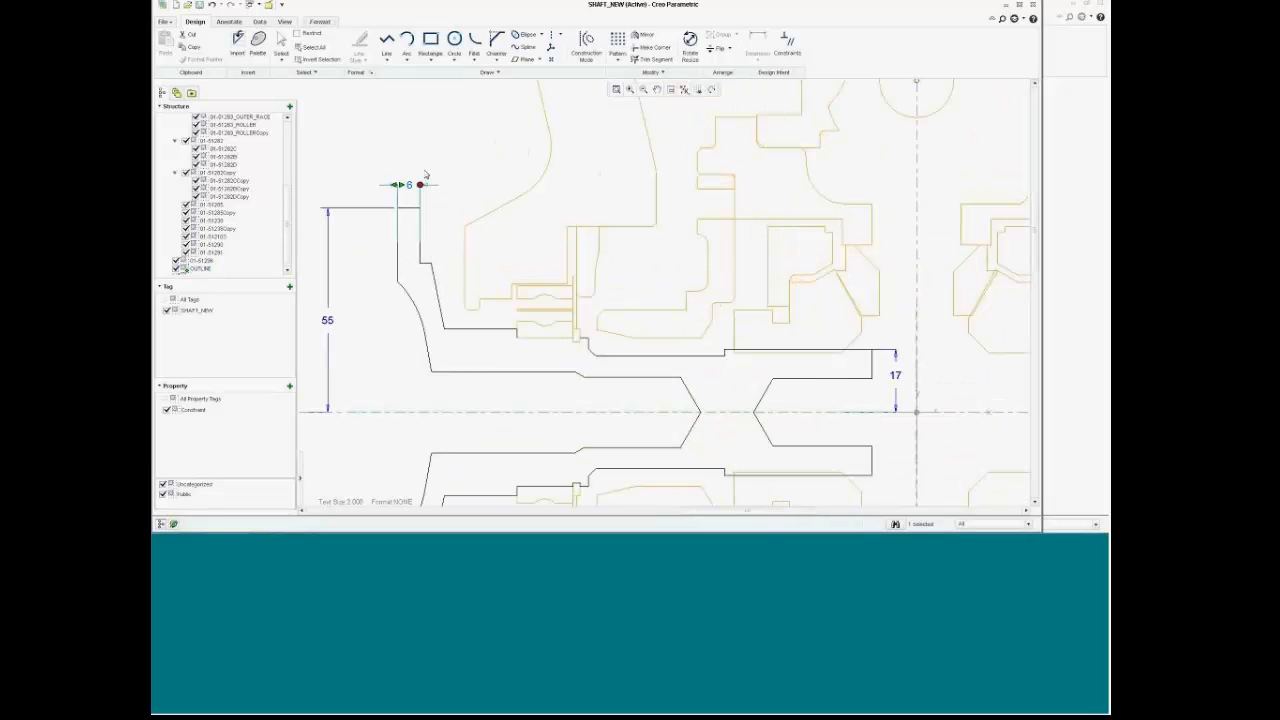
click(426, 172)
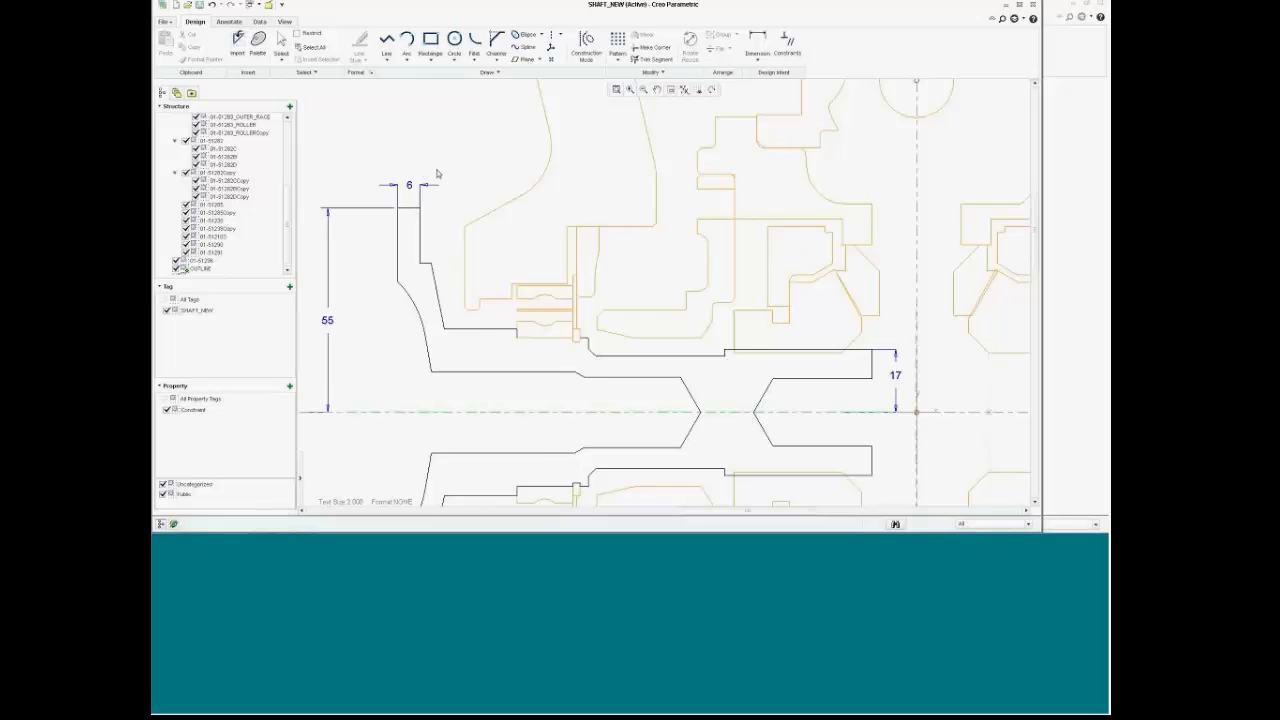
Step: Change the flange width from 6 to 12 and the 55 height to 60
scroll(440, 173, down, 1)
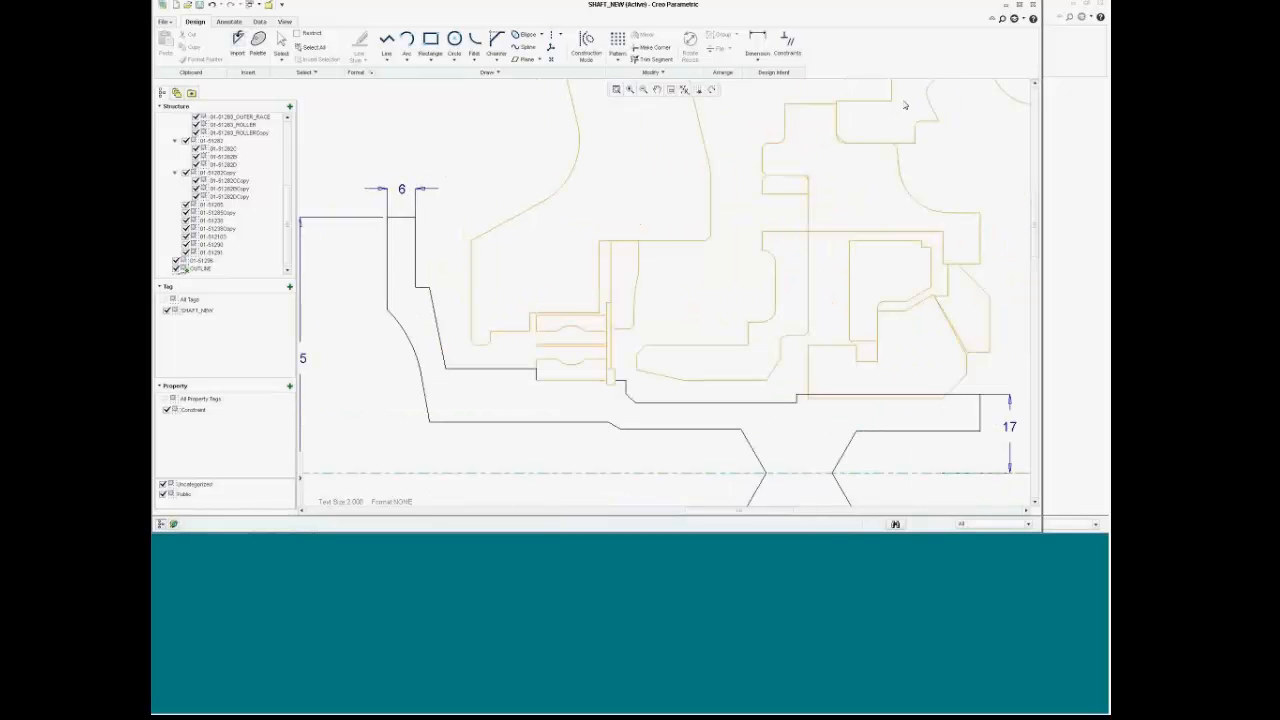
click(405, 189)
double_click(405, 189)
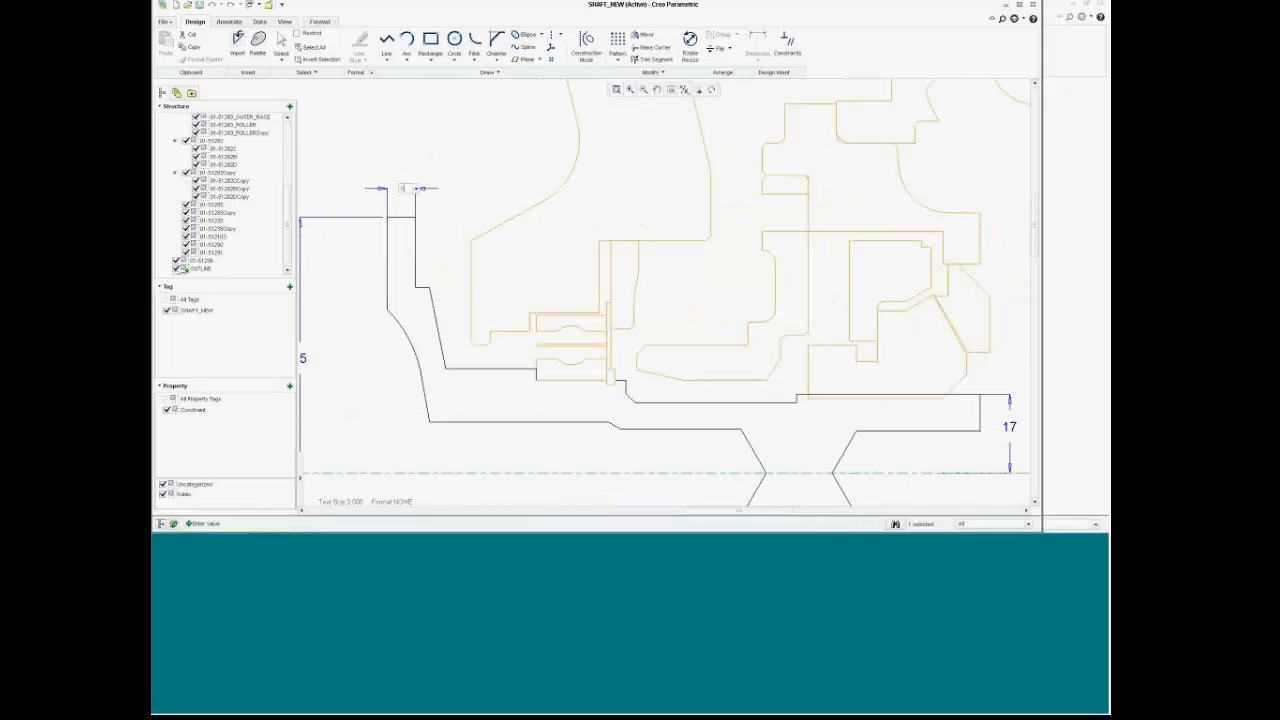
text(12)
key(Return)
scroll(490, 213, up, 3)
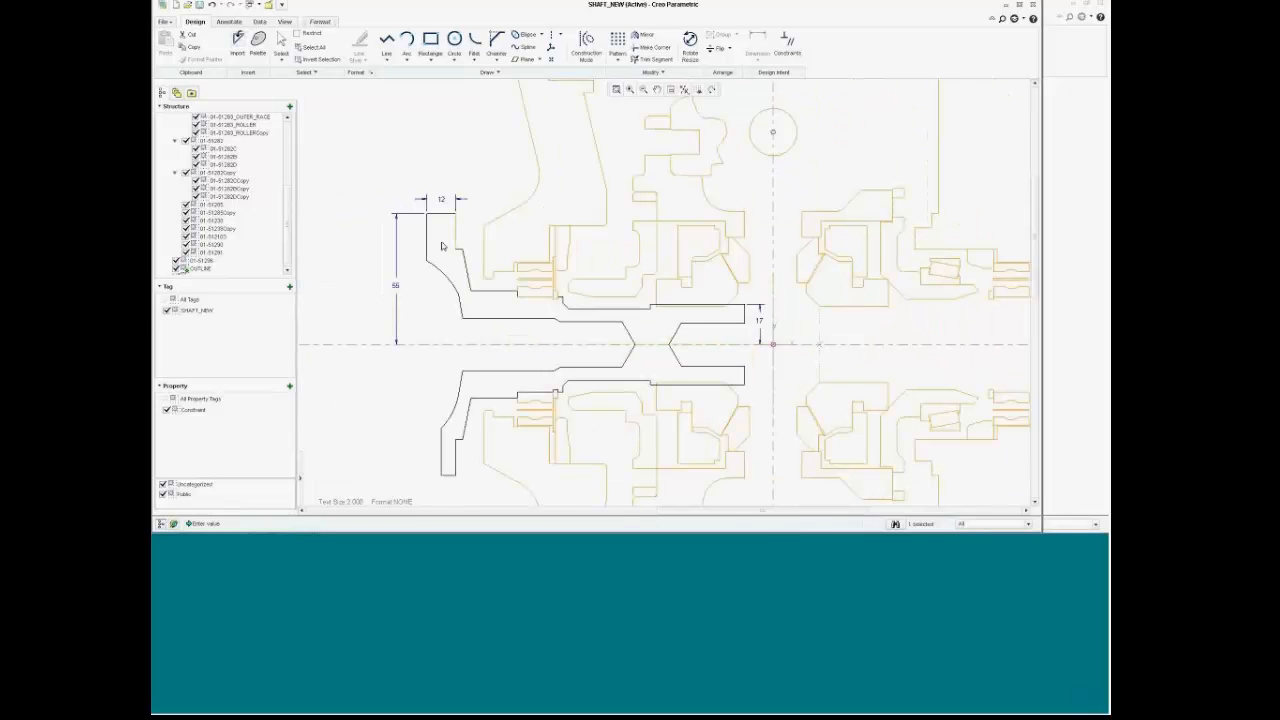
scroll(418, 227, down, 4)
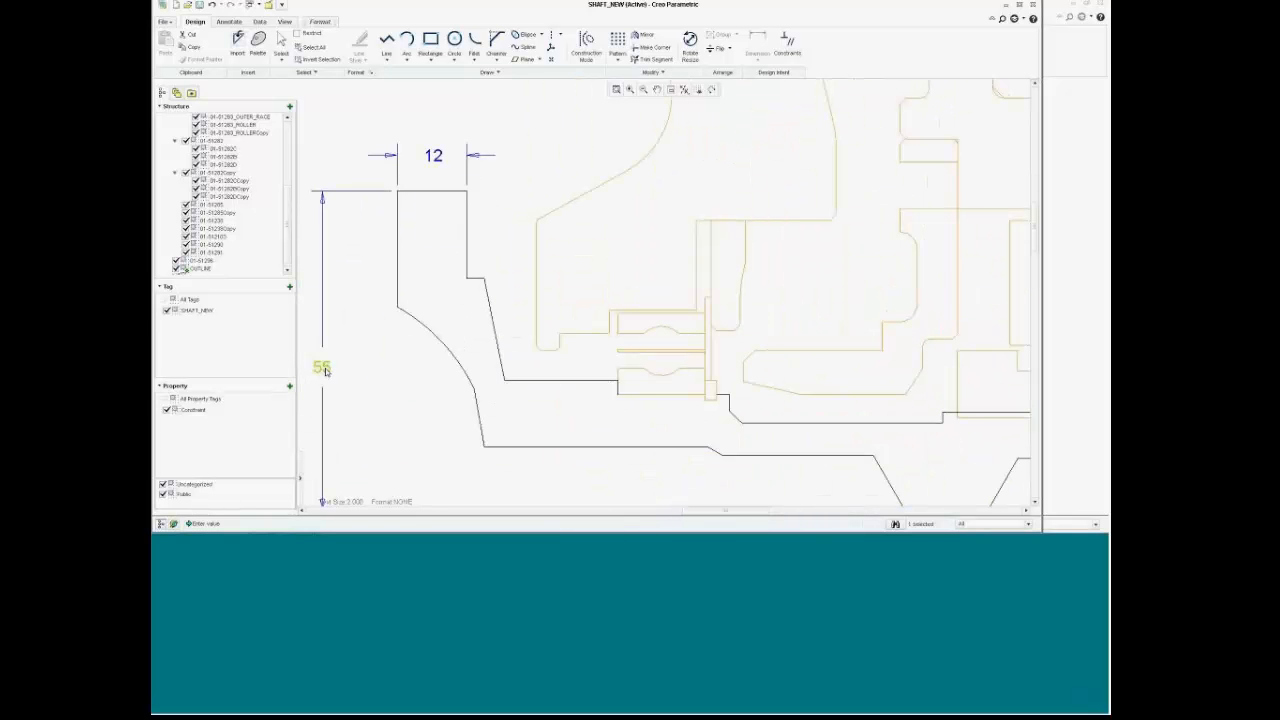
double_click(323, 368)
text(4)
key(Return)
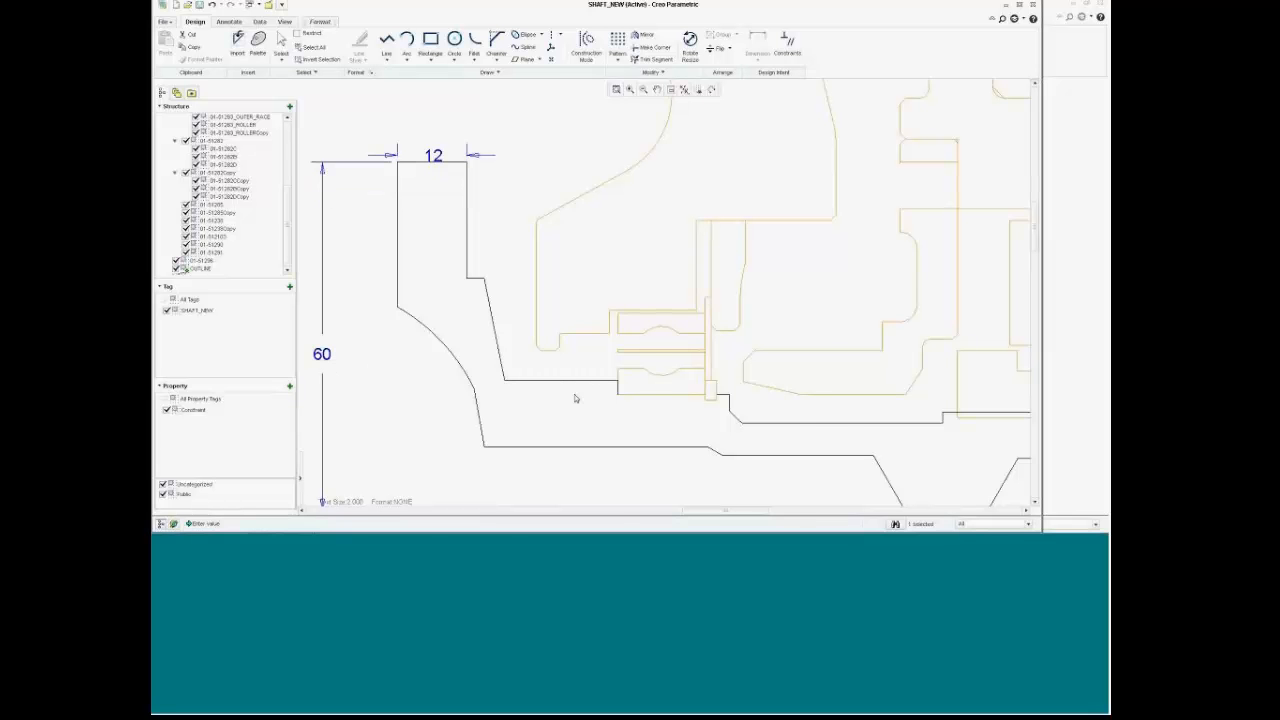
Step: Change the 17 dimension to 19.5 and save the layout
scroll(577, 397, down, 3)
scroll(976, 366, up, 1)
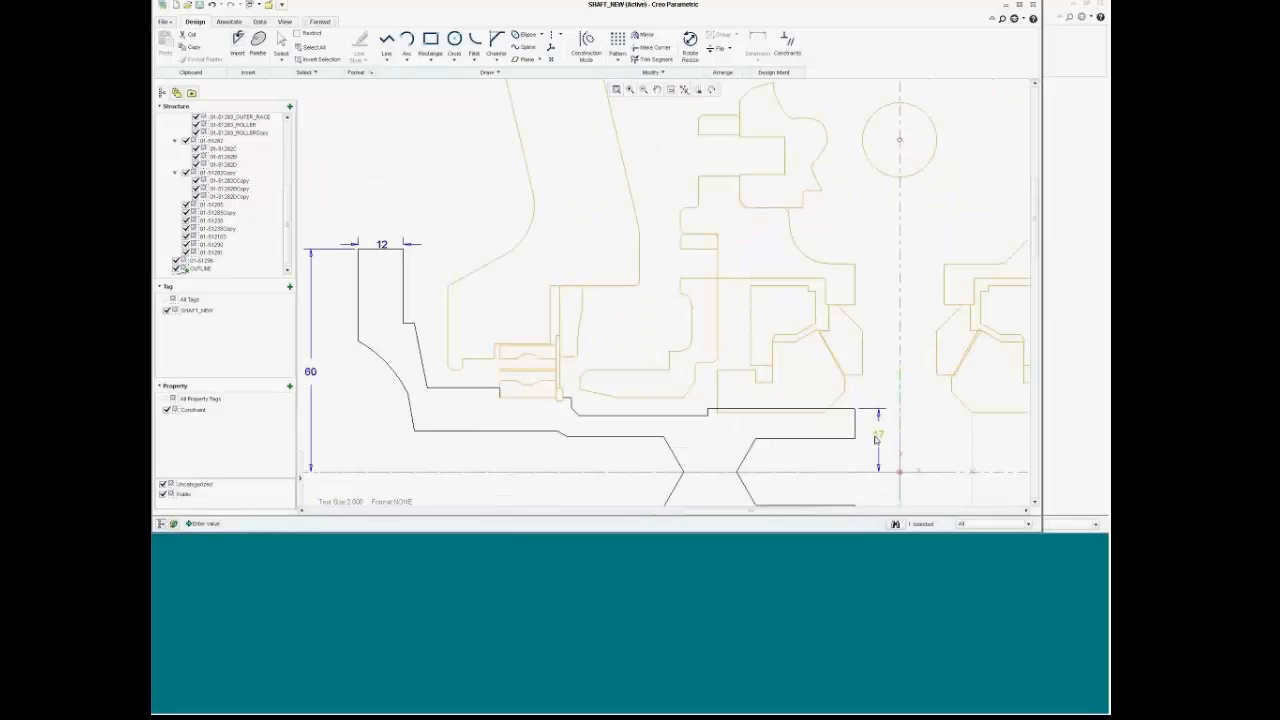
double_click(880, 437)
text(19.5)
key(Return)
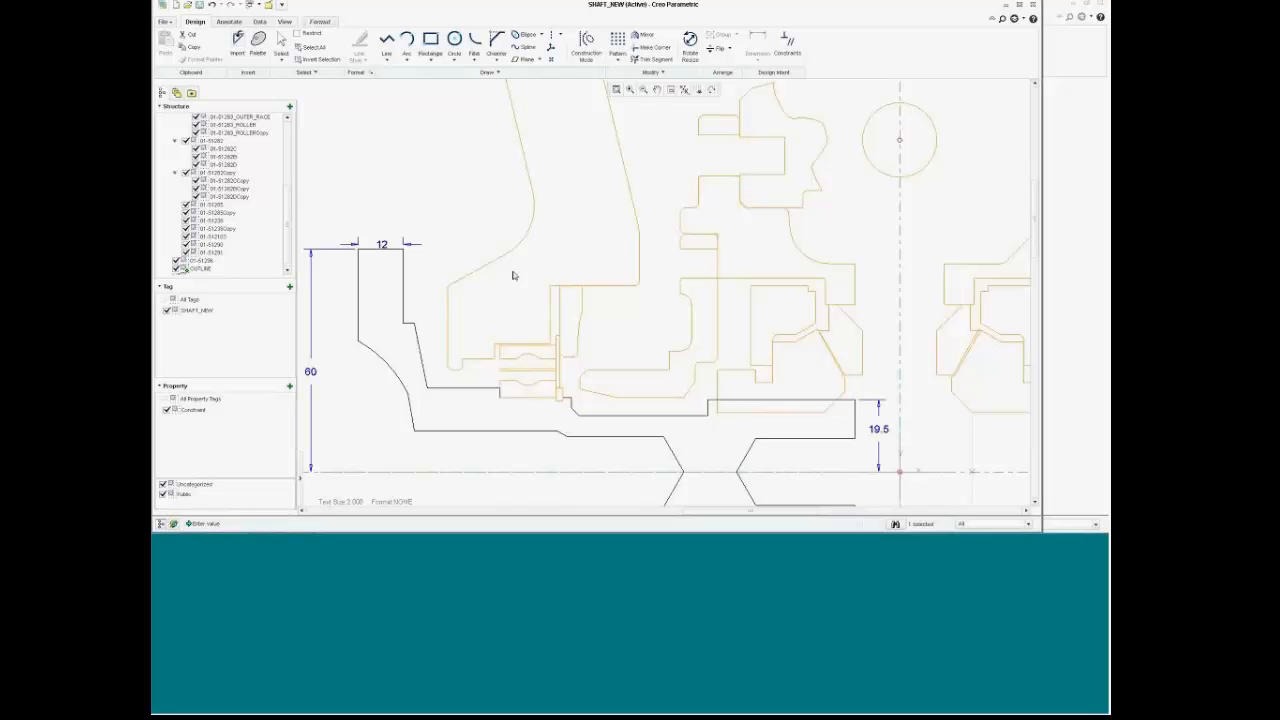
click(201, 5)
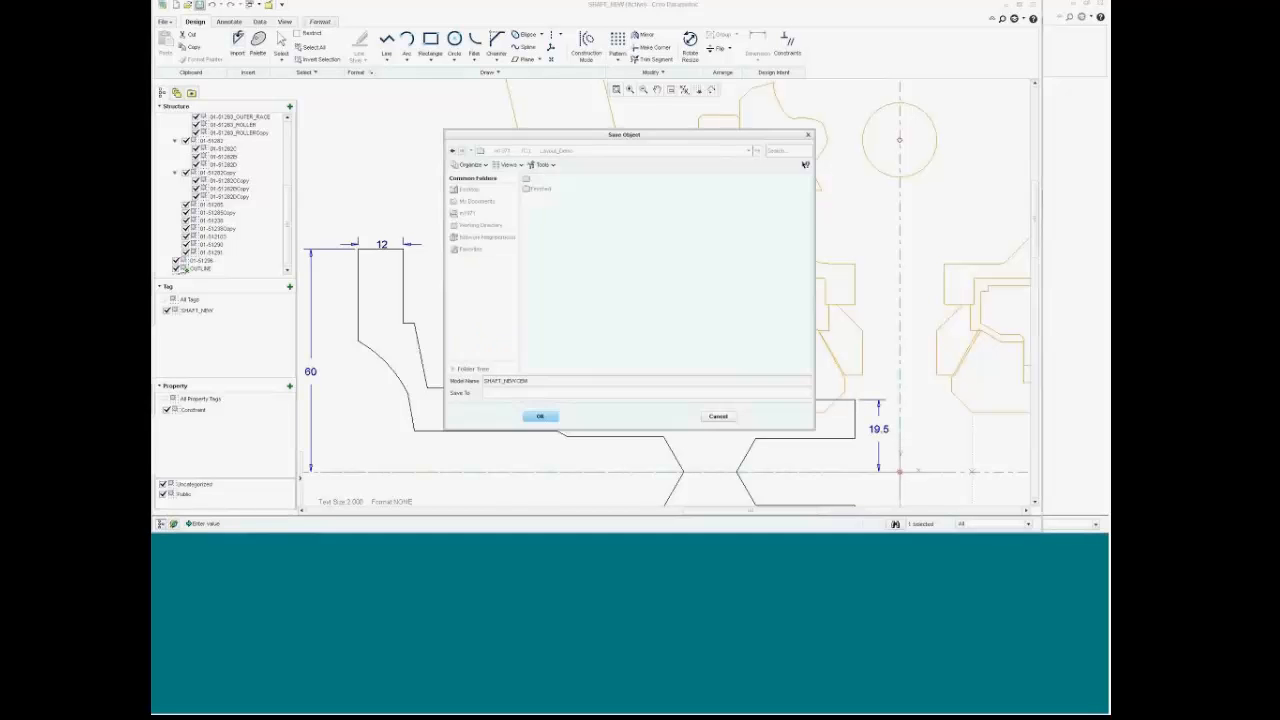
Step: Confirm saving the layout and inspect the updated 3D shaft
click(554, 419)
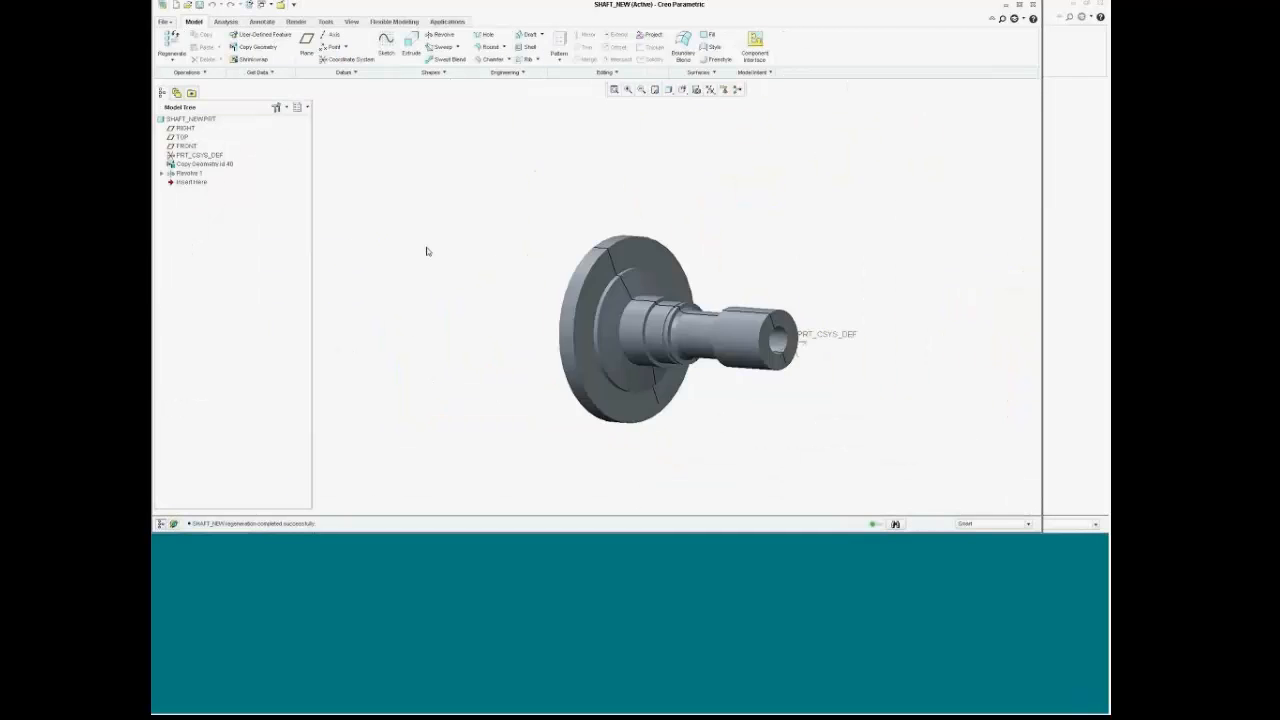
mouse_move(690, 332)
middle_down()
mouse_move(668, 332)
mouse_move(734, 320)
mouse_move(706, 317)
mouse_move(790, 360)
middle_up()
scroll(710, 377, up, 3)
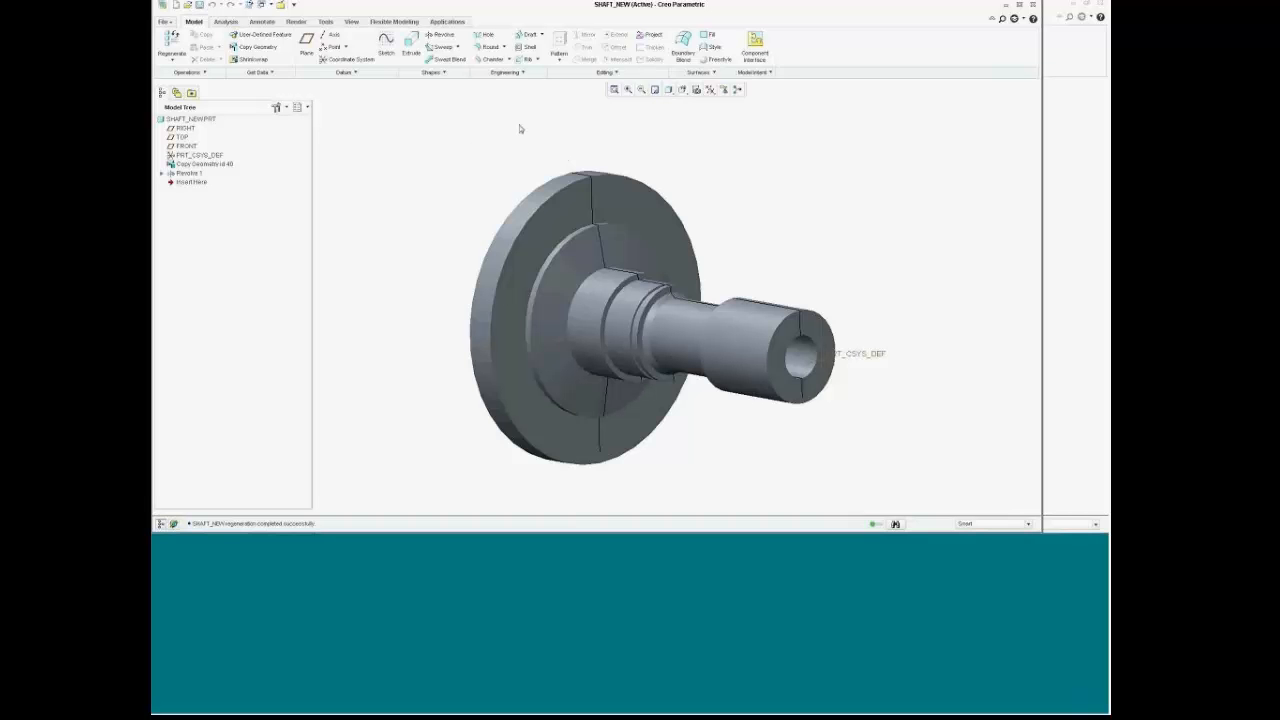
Step: Section the SHAFT_NEW part through FRONT, view it from RIGHT, then switch to 01-51200
click(351, 21)
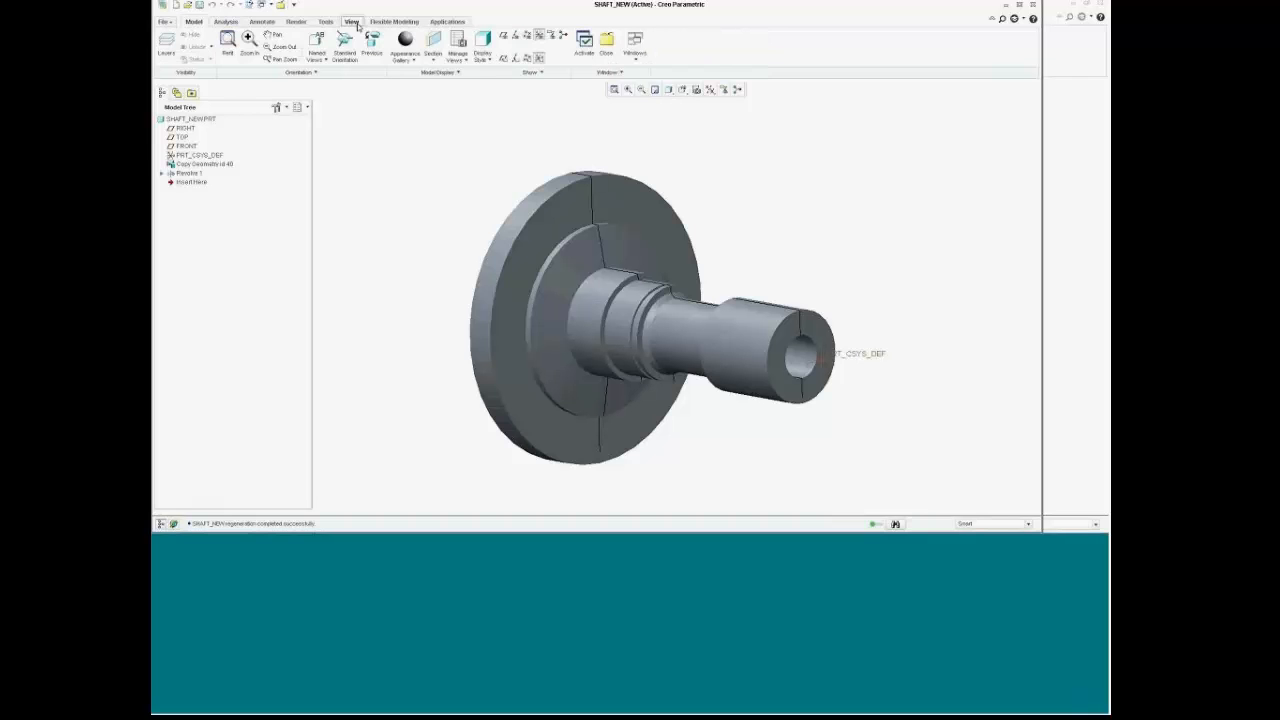
click(184, 146)
click(433, 43)
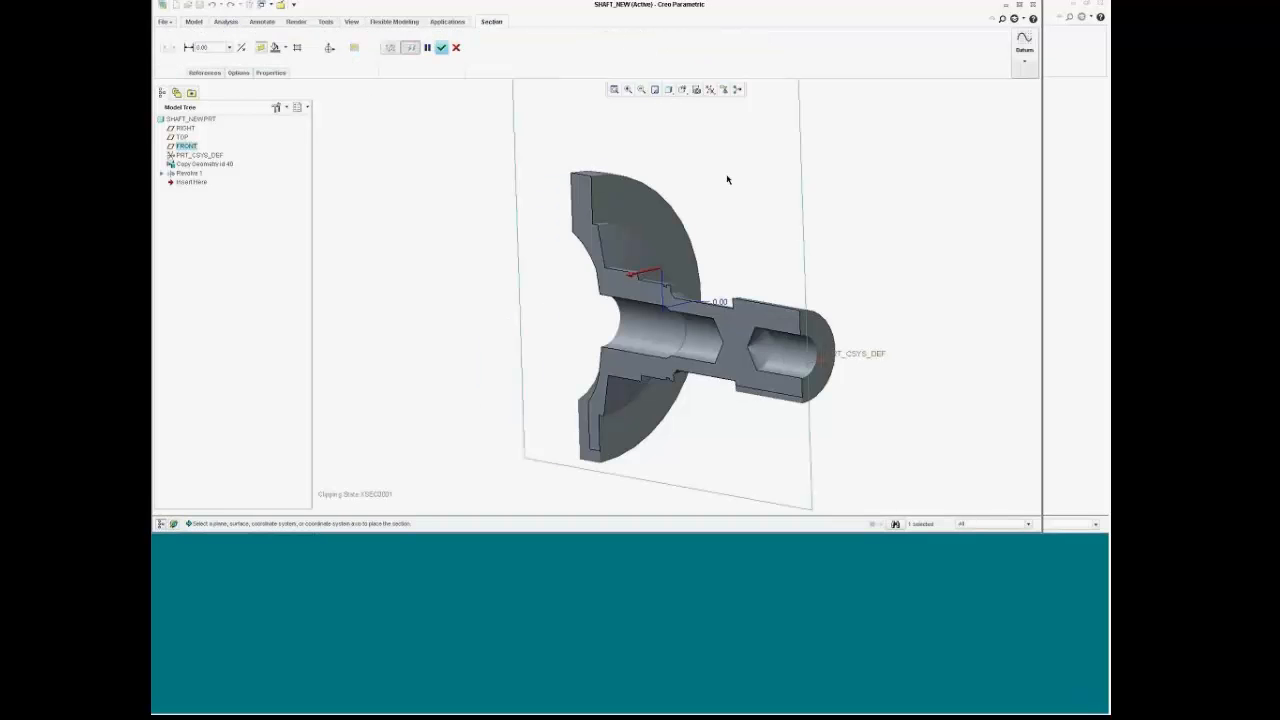
middle_drag(726, 180, 770, 155)
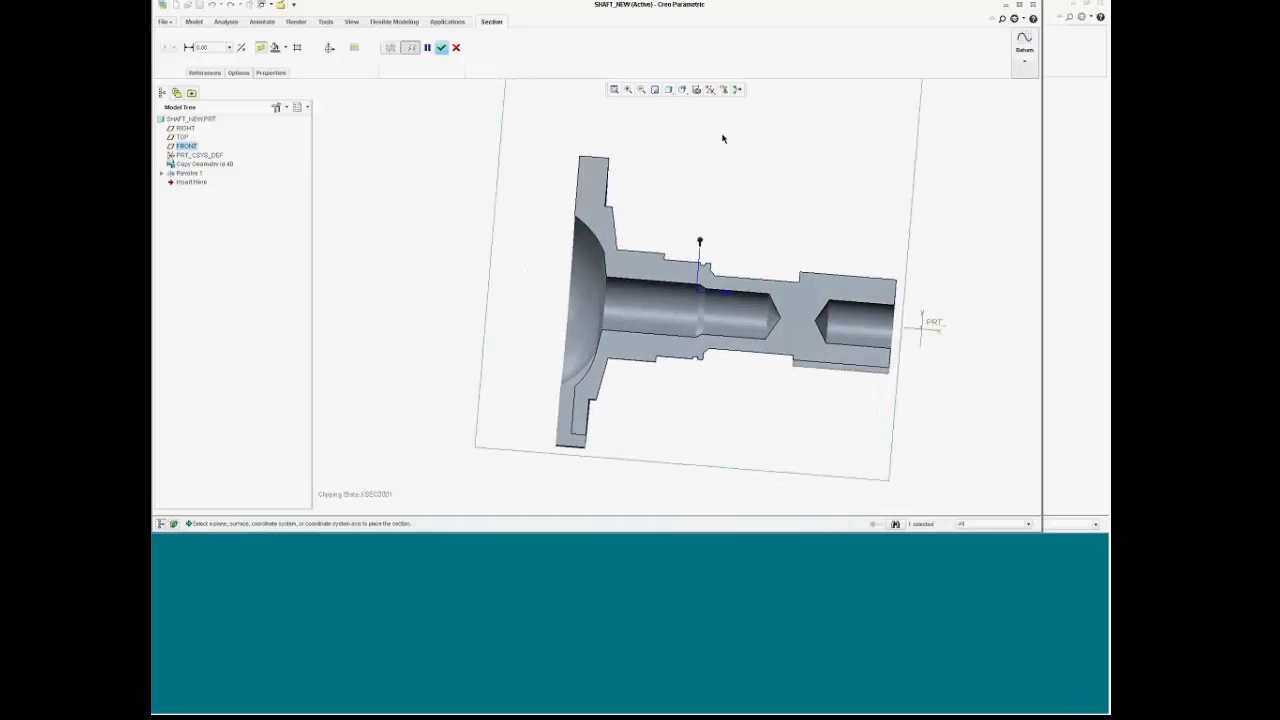
scroll(724, 135, down, 1)
click(683, 90)
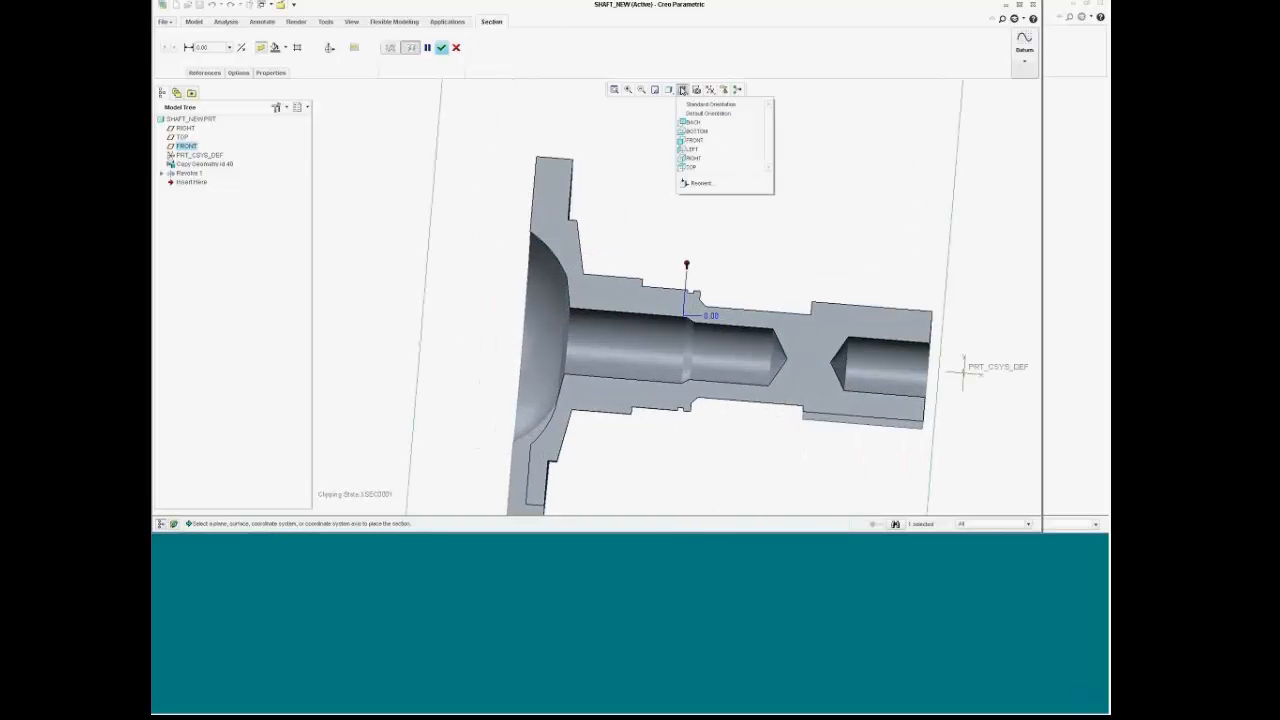
click(704, 159)
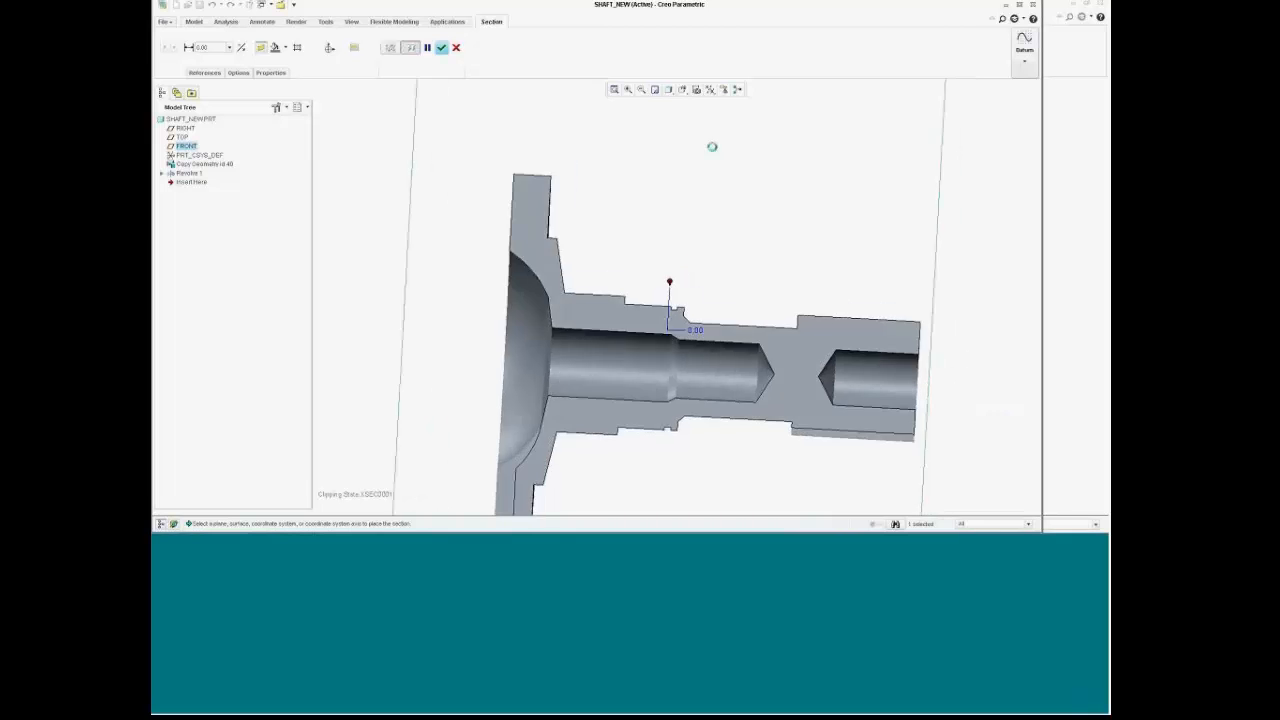
click(264, 7)
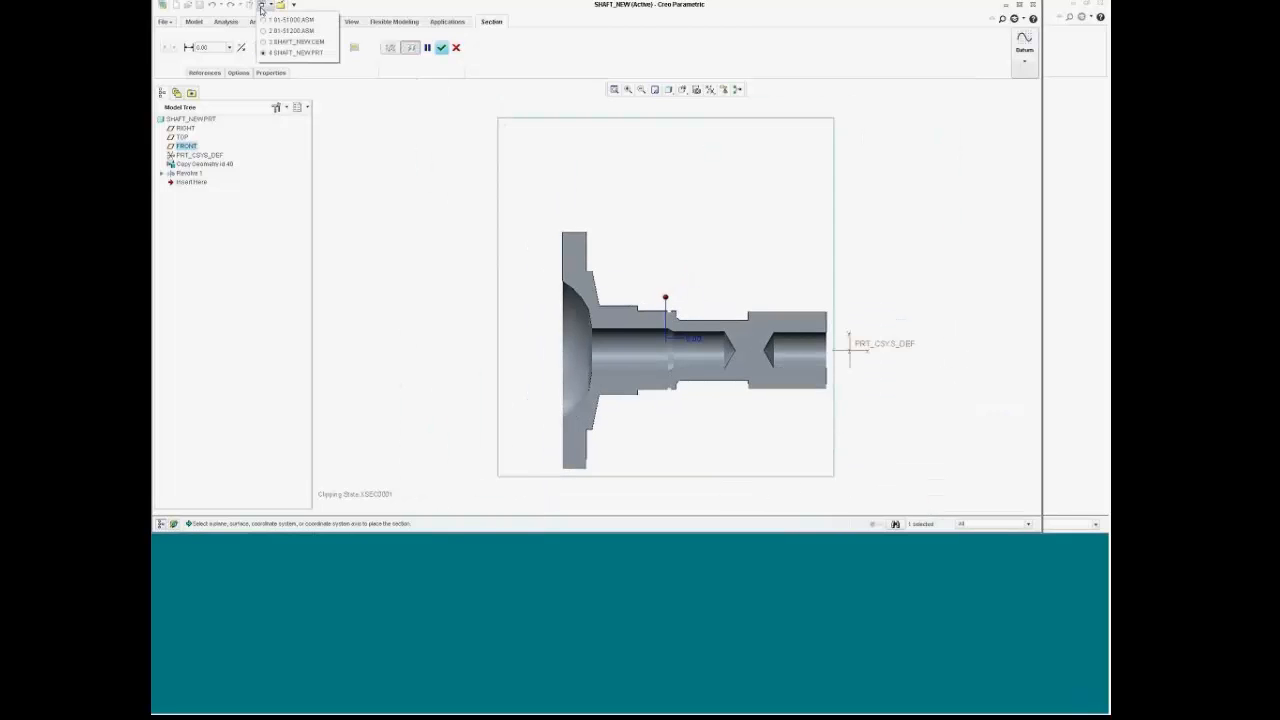
click(292, 31)
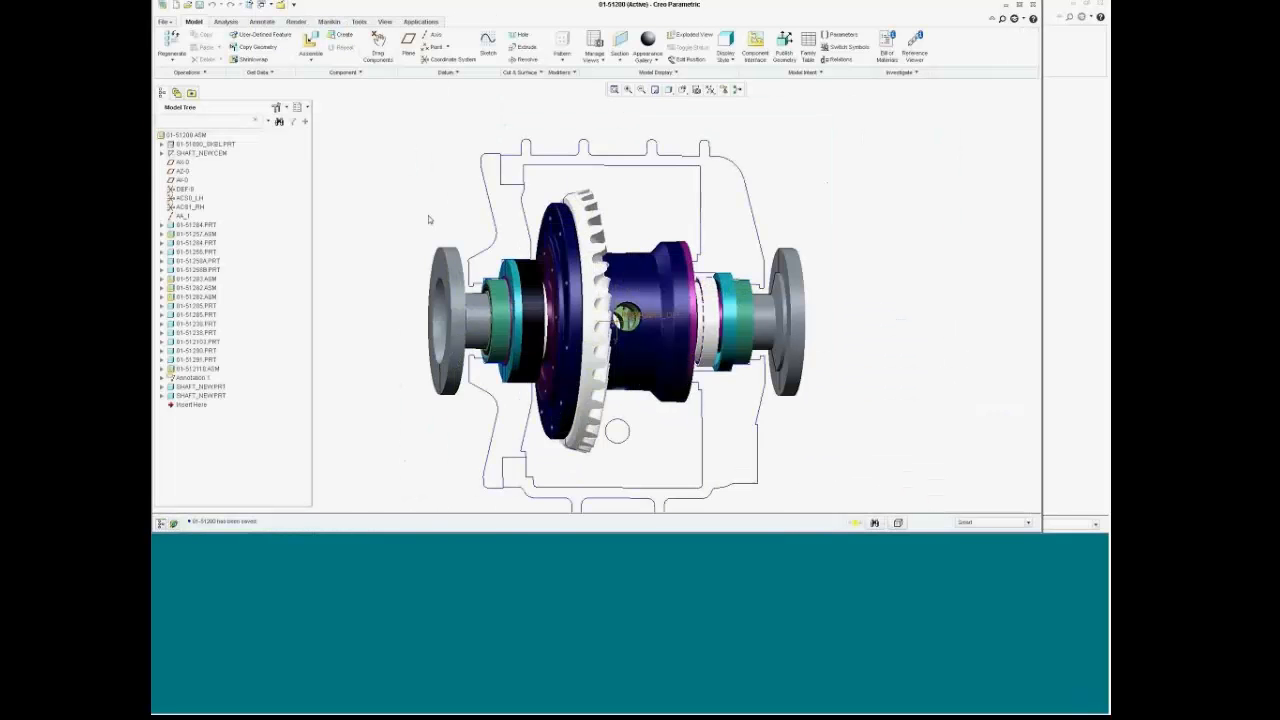
Step: Regenerate the 01-51200 assembly with the updated shaft, then switch to 01-51000.ASM
mouse_move(428, 215)
middle_down()
mouse_move(381, 210)
mouse_move(378, 198)
middle_up()
scroll(378, 198, down, 1)
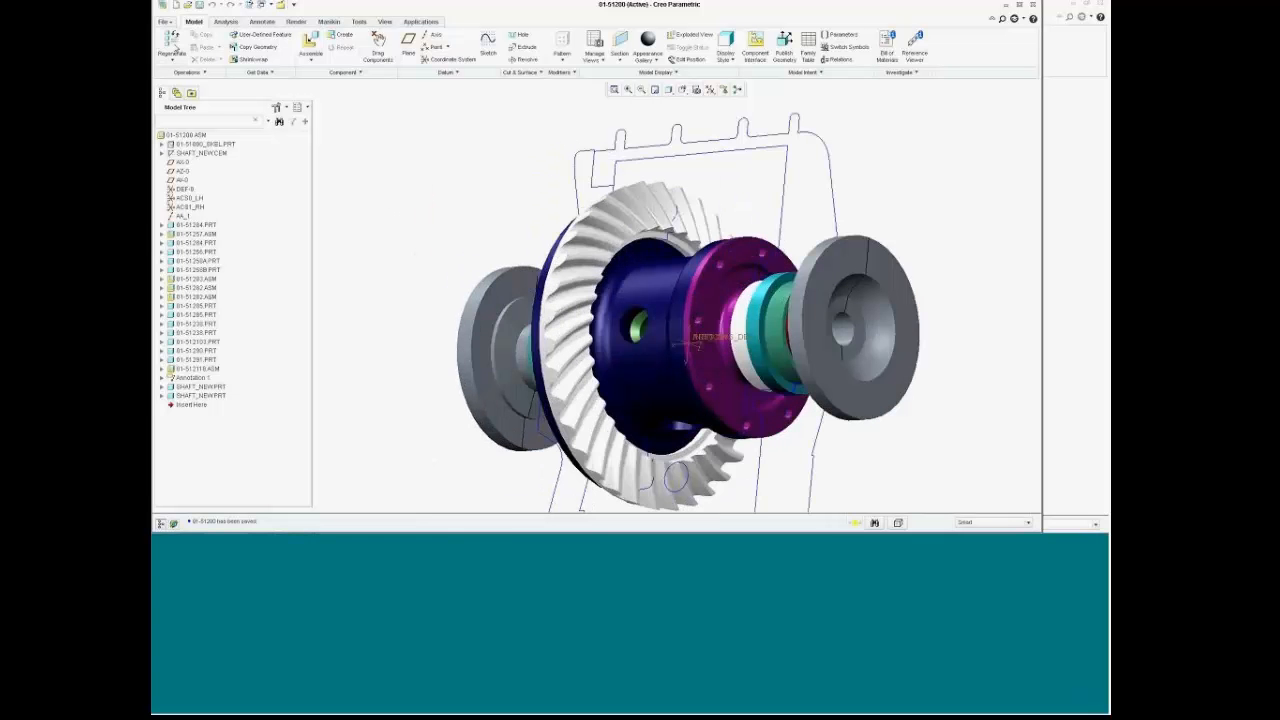
click(172, 44)
mouse_move(437, 240)
middle_down()
mouse_move(504, 247)
mouse_move(418, 258)
middle_up()
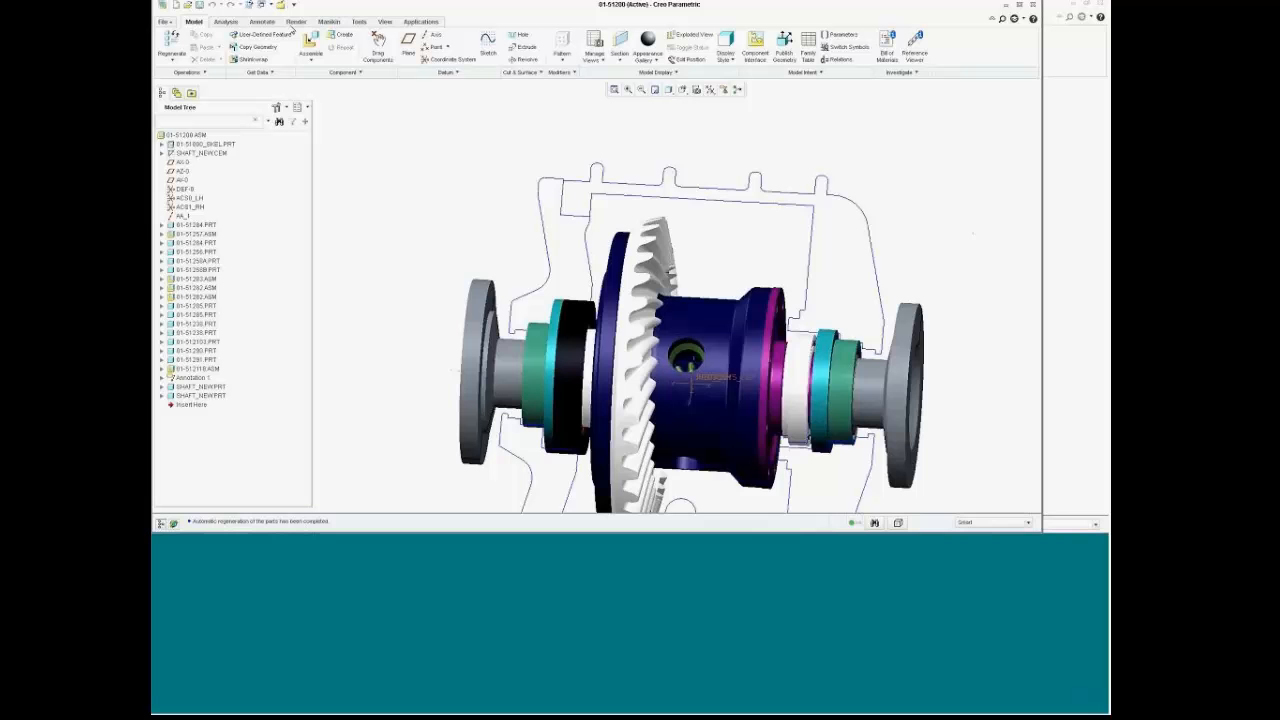
click(265, 8)
click(305, 38)
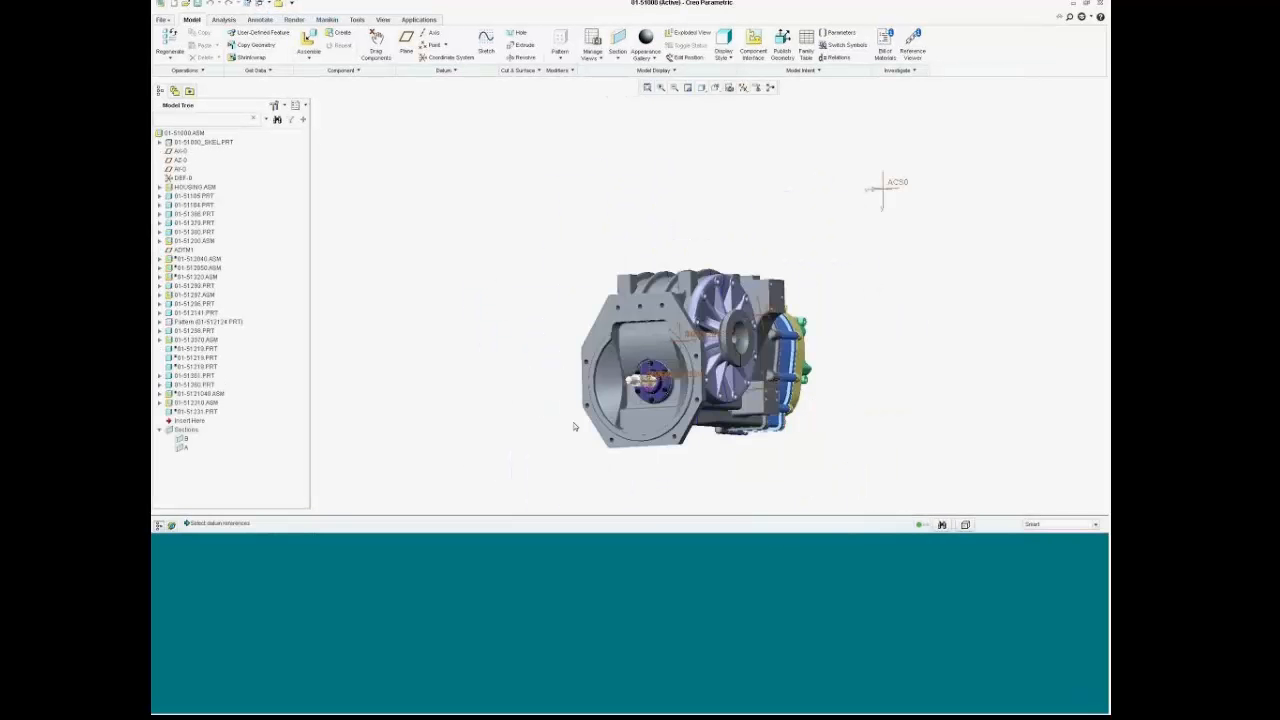
Step: Activate section A on 01-51000 and view the cut assembly from the front, zoomed in
scroll(656, 380, down, 4)
mouse_move(903, 415)
middle_down()
mouse_move(797, 405)
mouse_move(1040, 418)
mouse_move(922, 414)
middle_up()
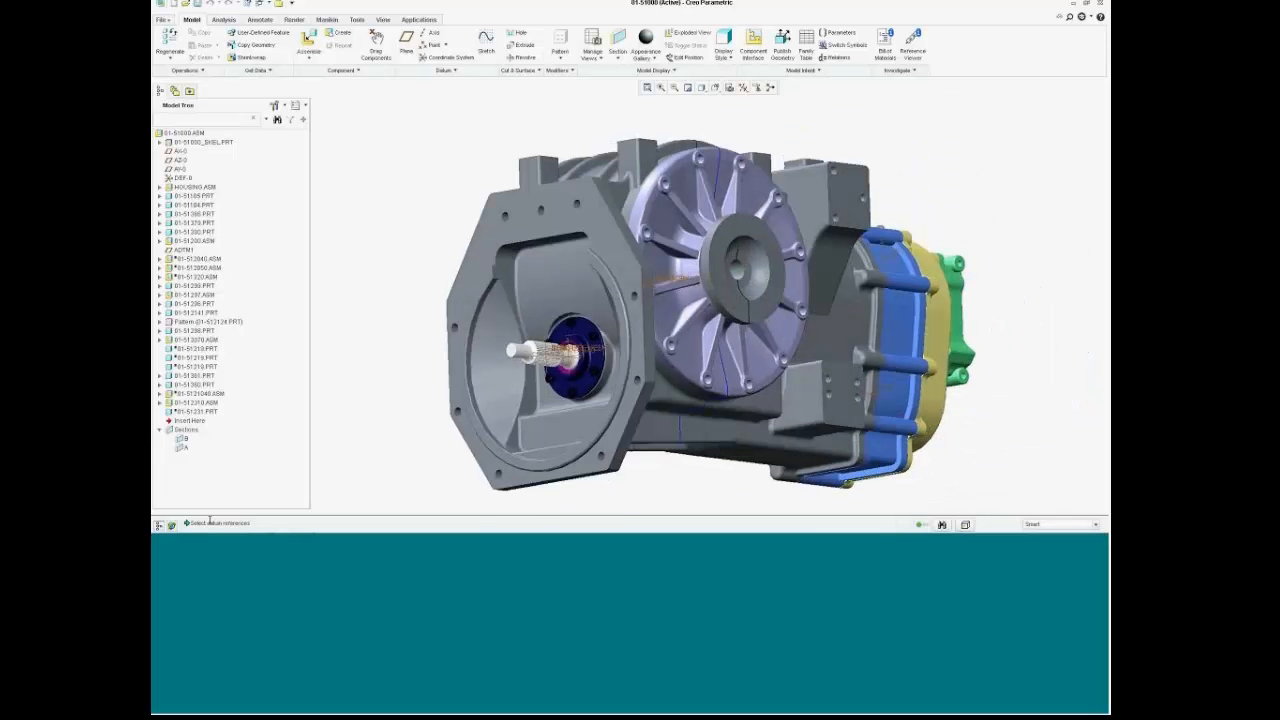
right_click(182, 447)
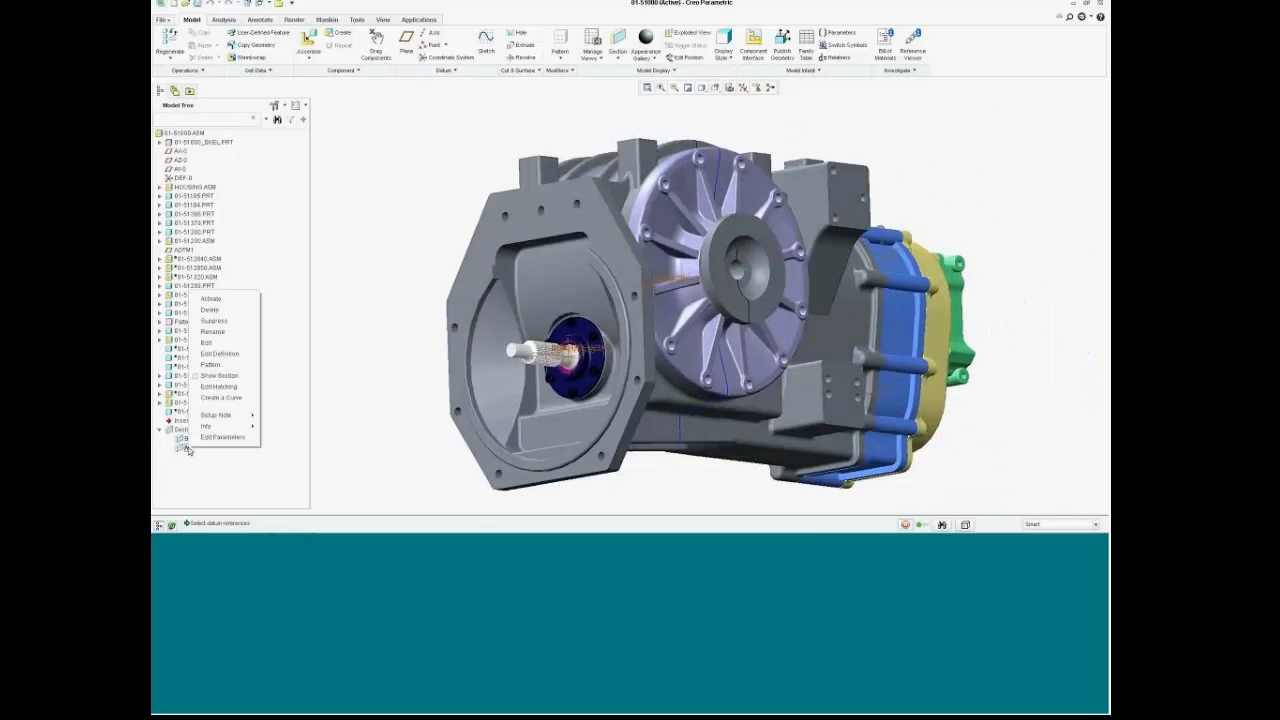
click(212, 300)
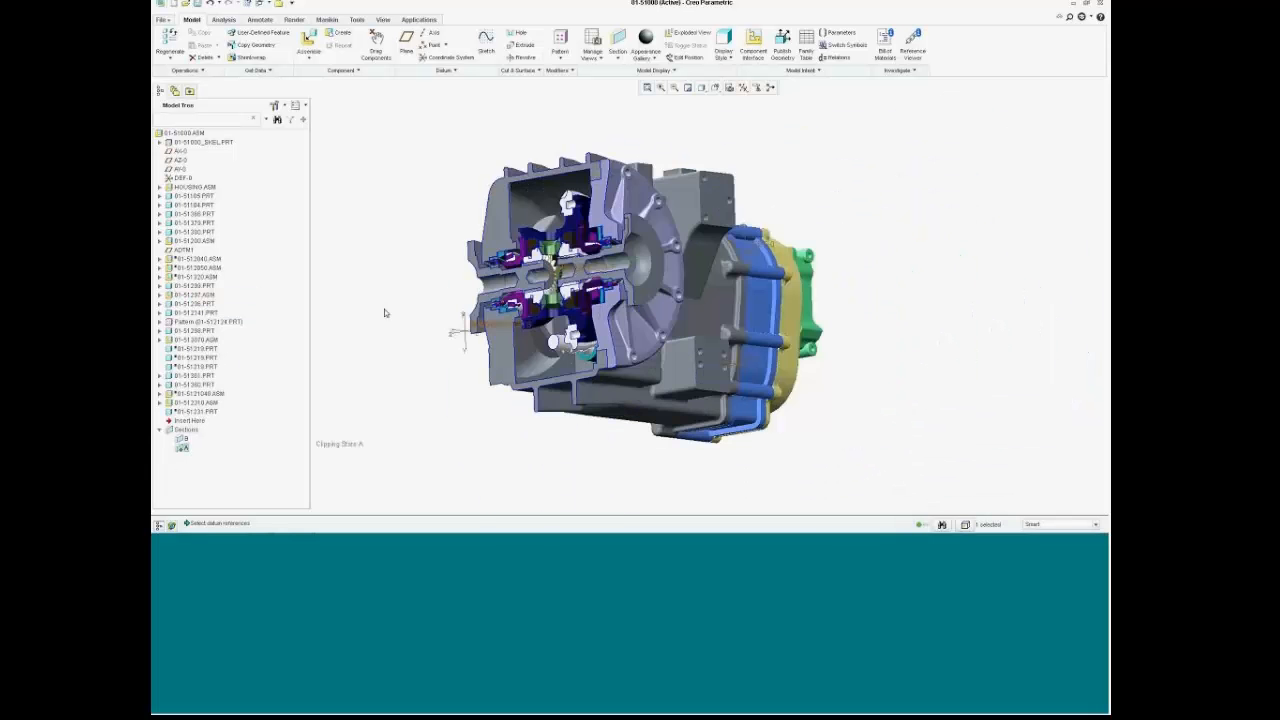
click(716, 89)
click(748, 157)
scroll(552, 308, up, 10)
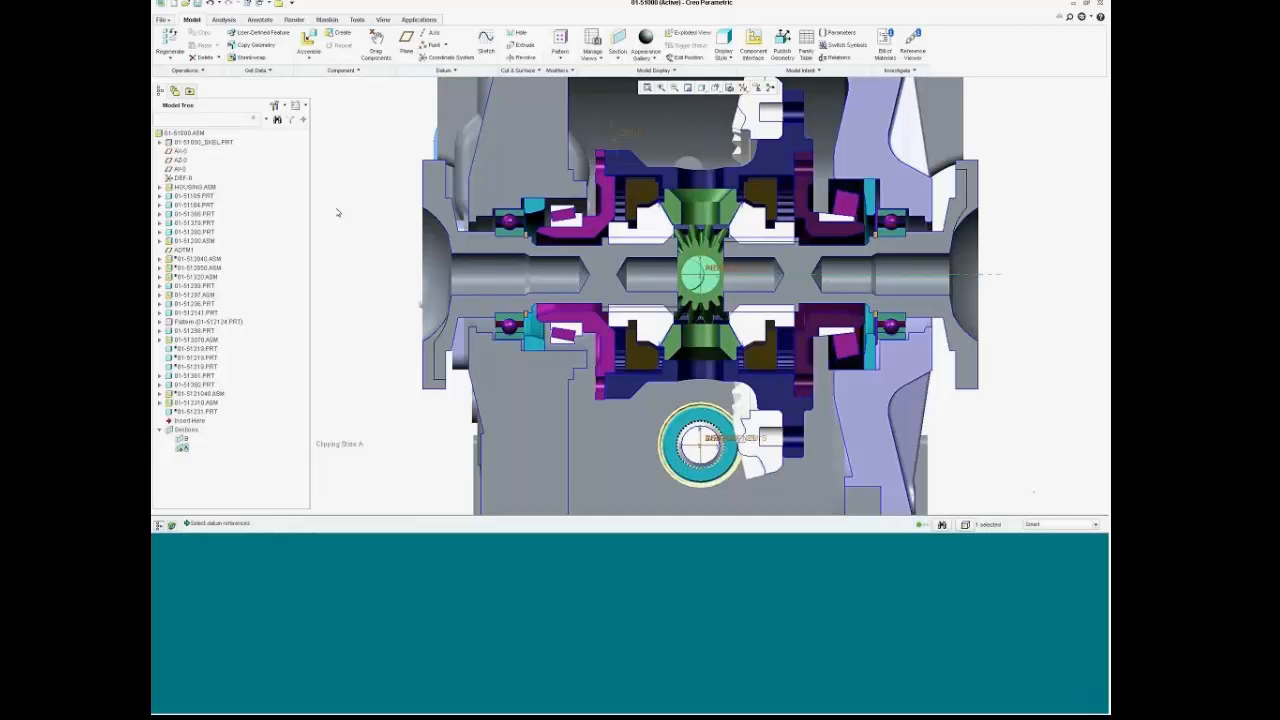
scroll(404, 248, down, 3)
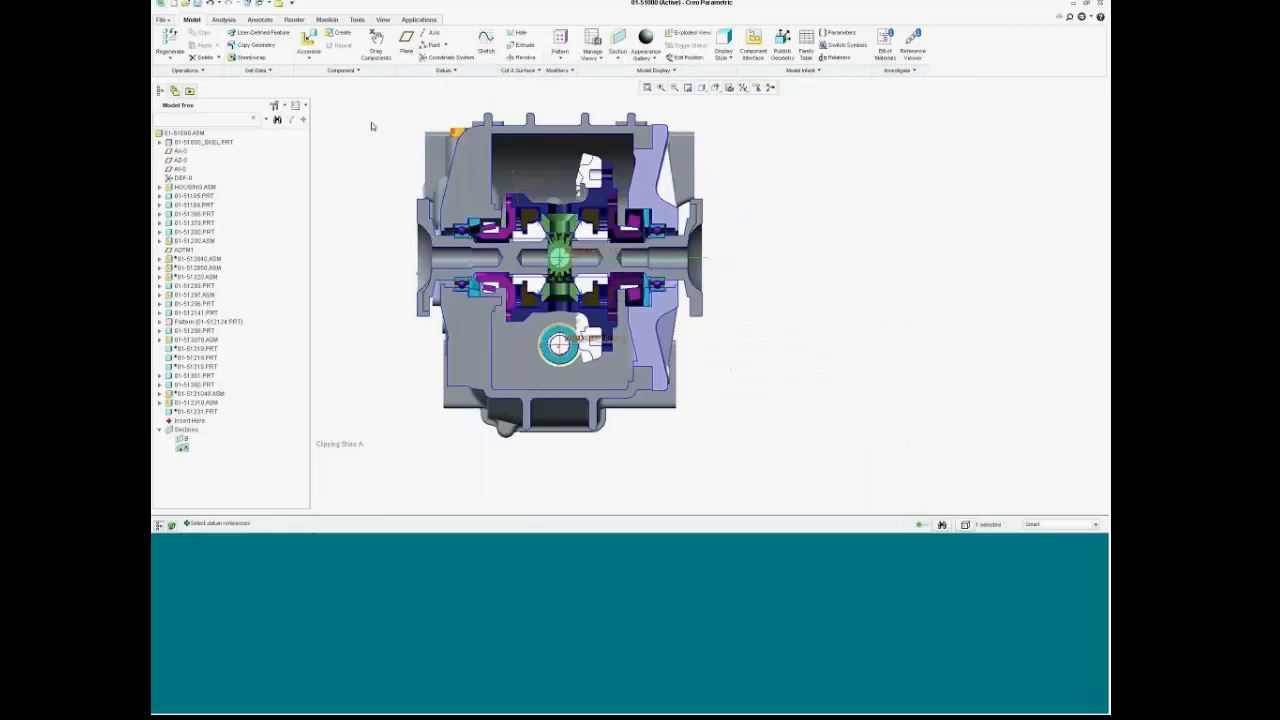
scroll(376, 126, up, 5)
scroll(380, 128, down, 4)
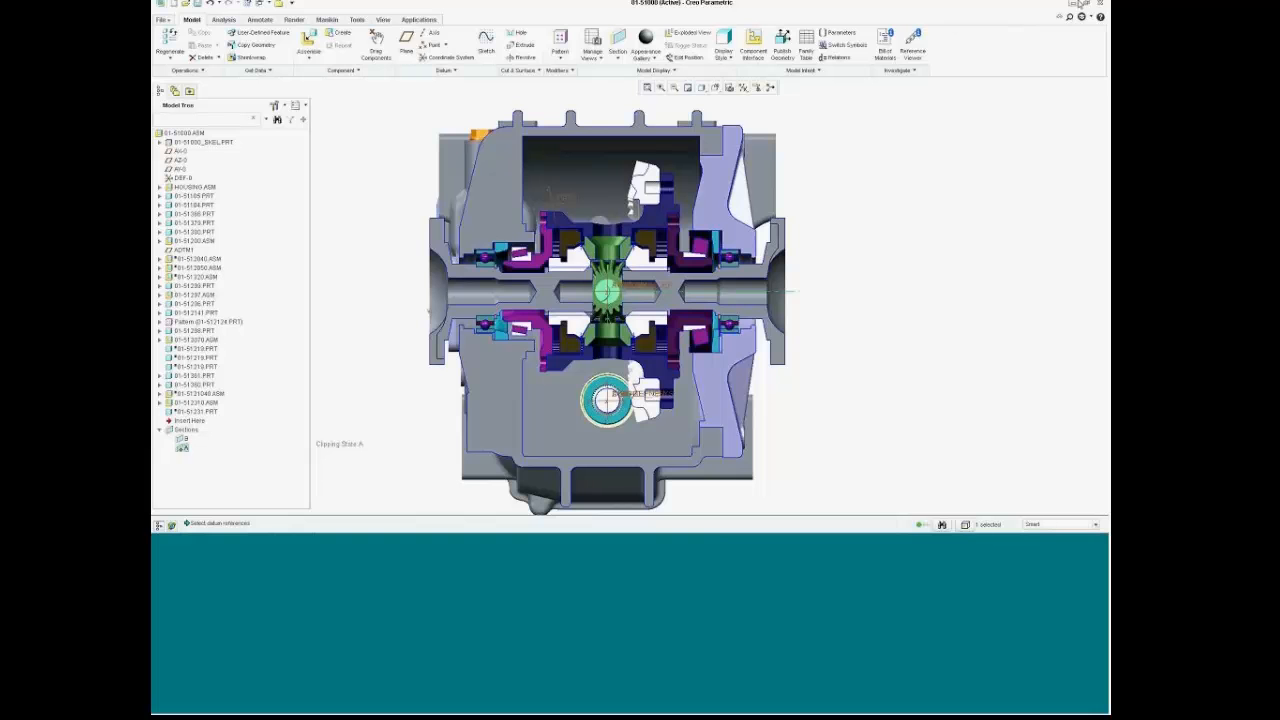
Step: Minimize Creo and bring up the WebEx meeting browser page
click(1078, 4)
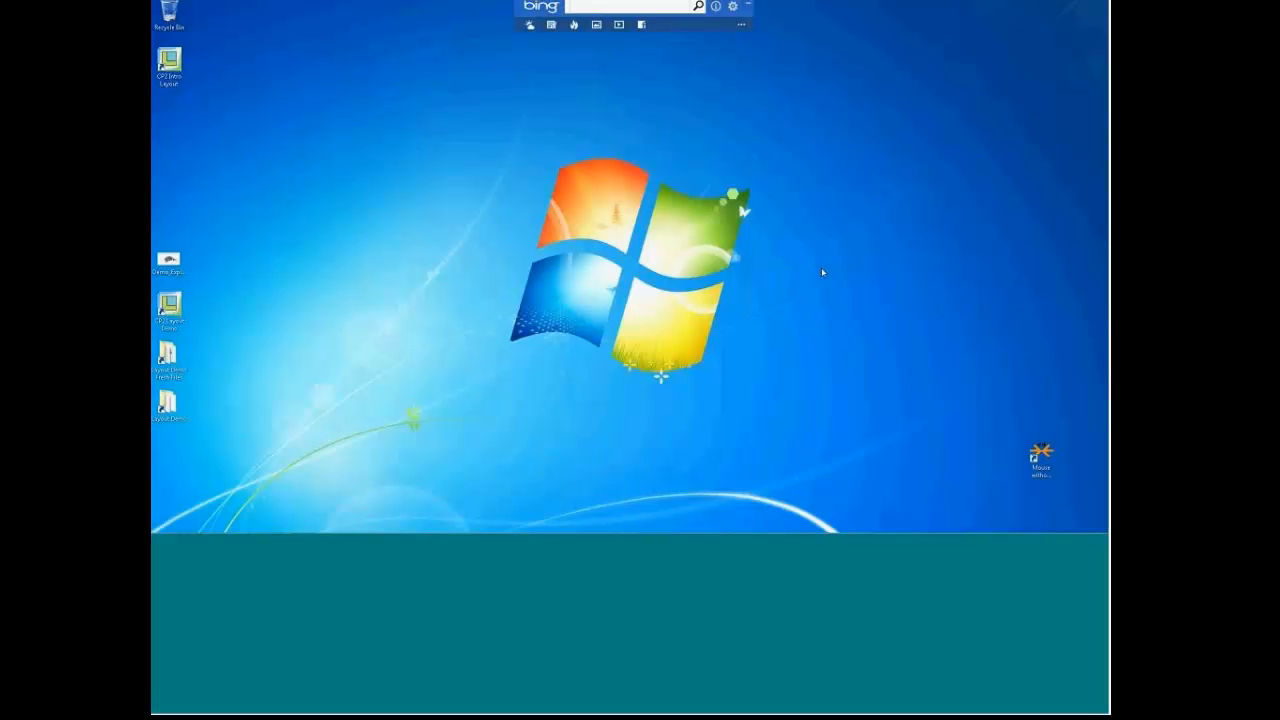
mouse_move(697, 529)
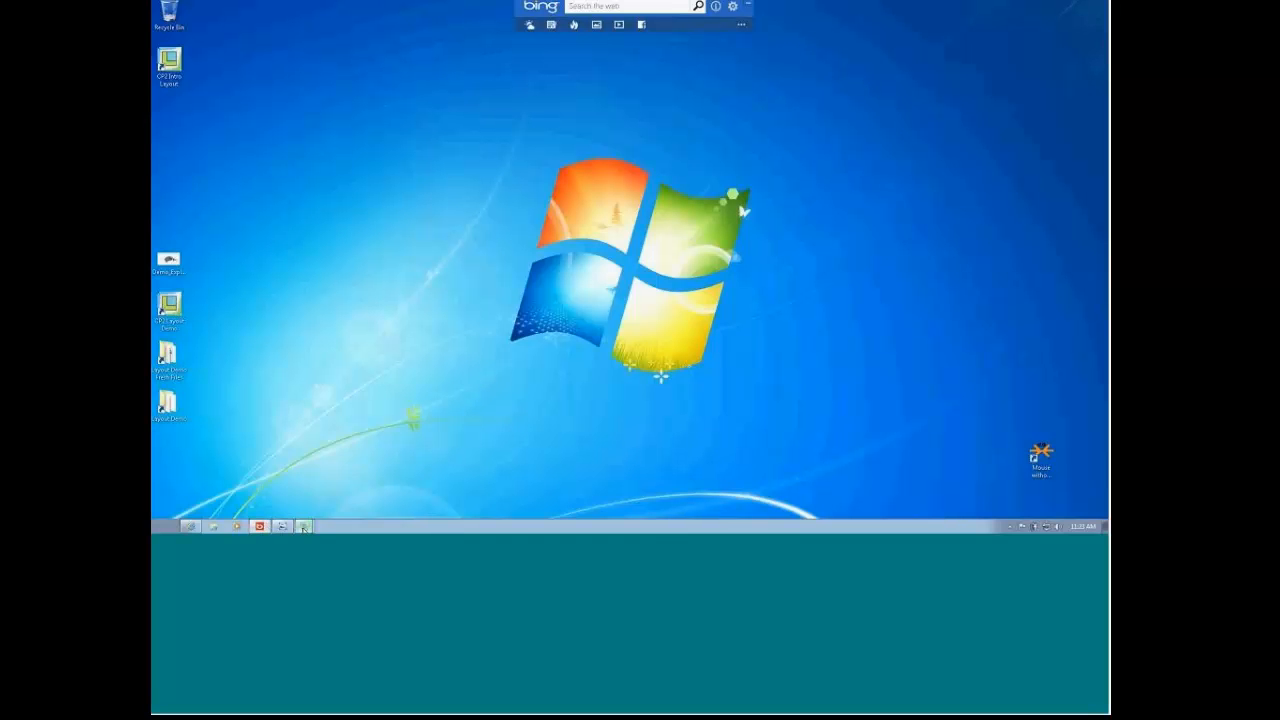
mouse_move(305, 528)
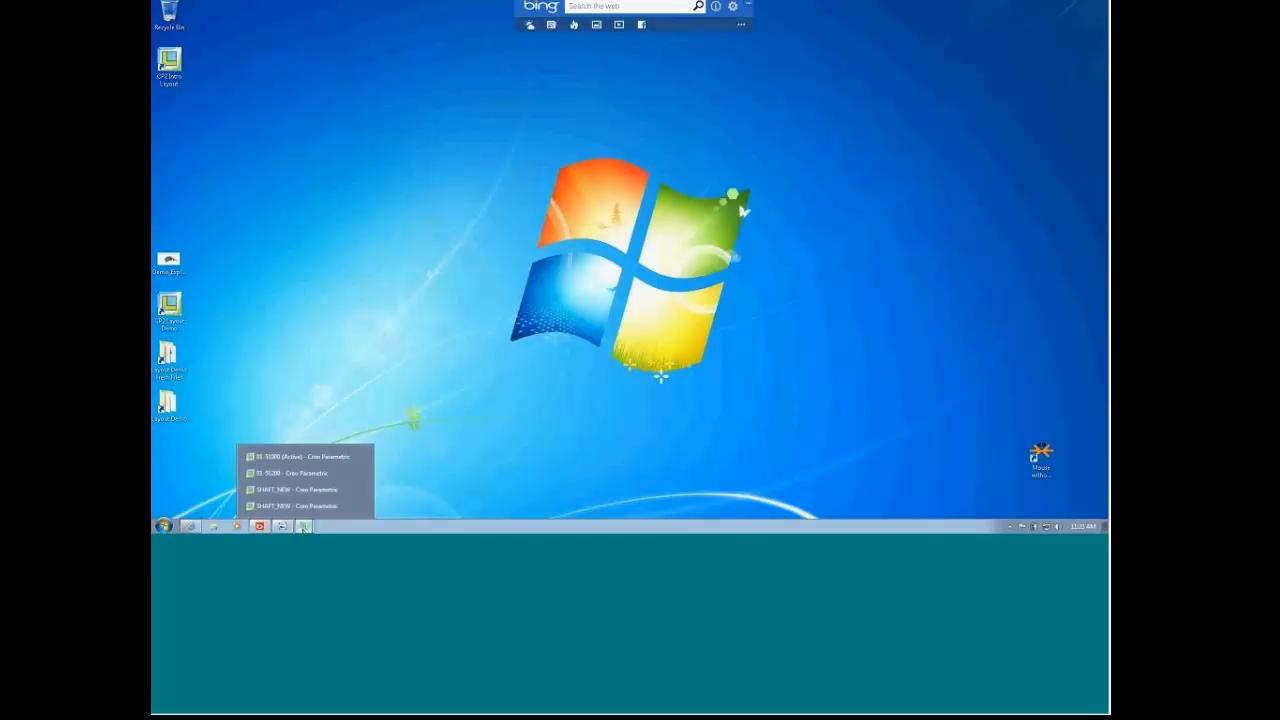
click(189, 526)
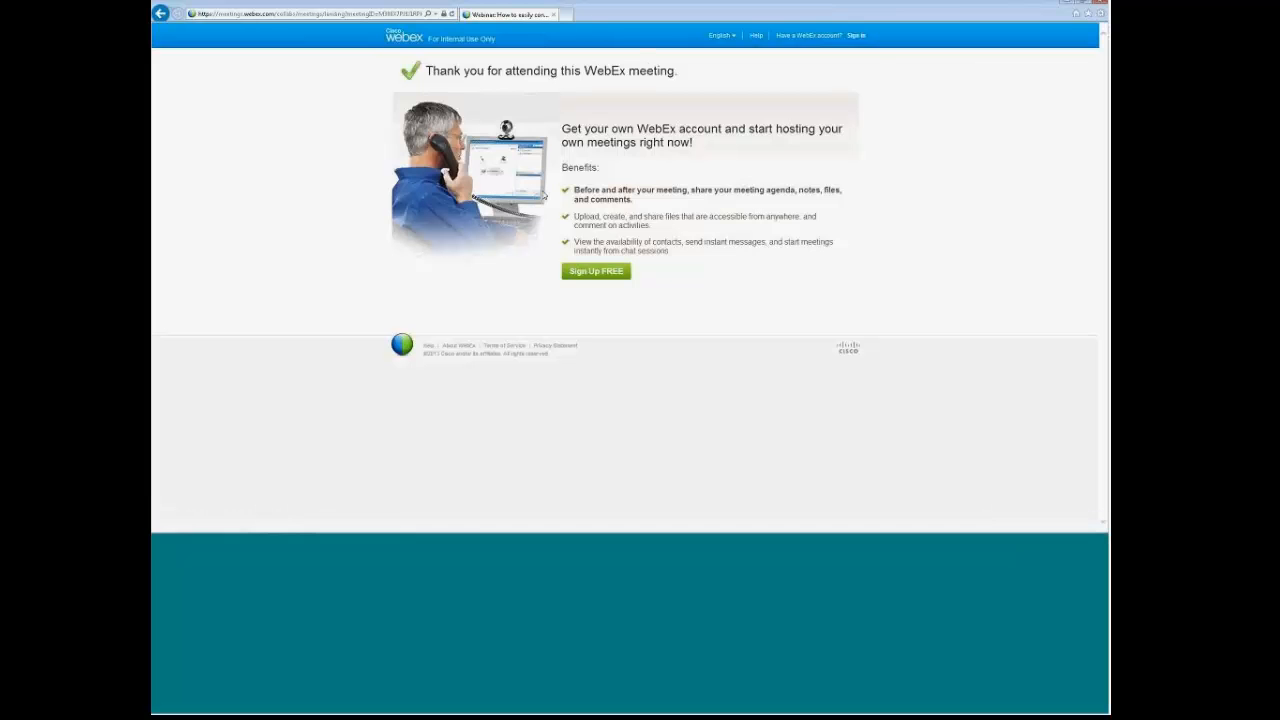